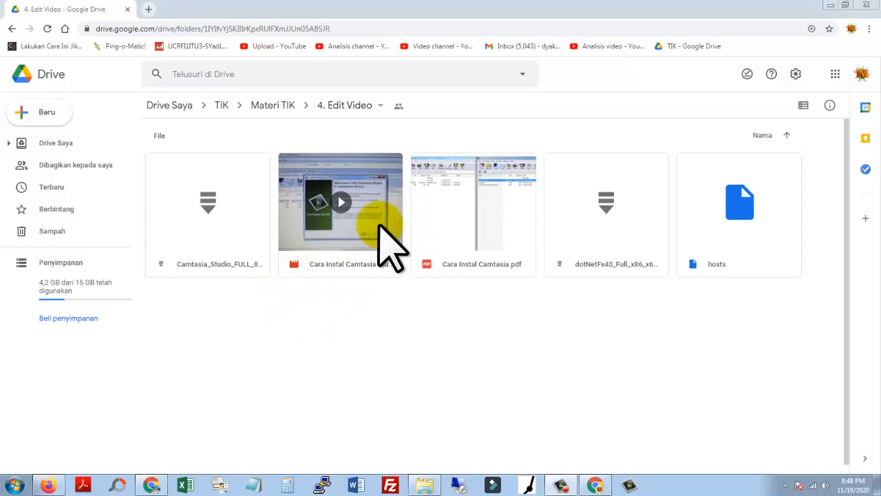
Open the computer's system properties in File Explorer to check the system type, and return to the Google Drive folder in Chrome
click(423, 486)
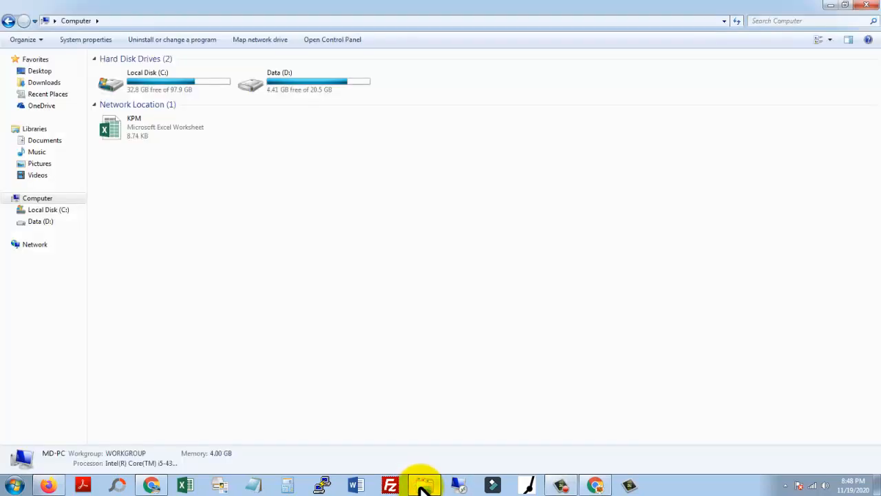
right_click(40, 198)
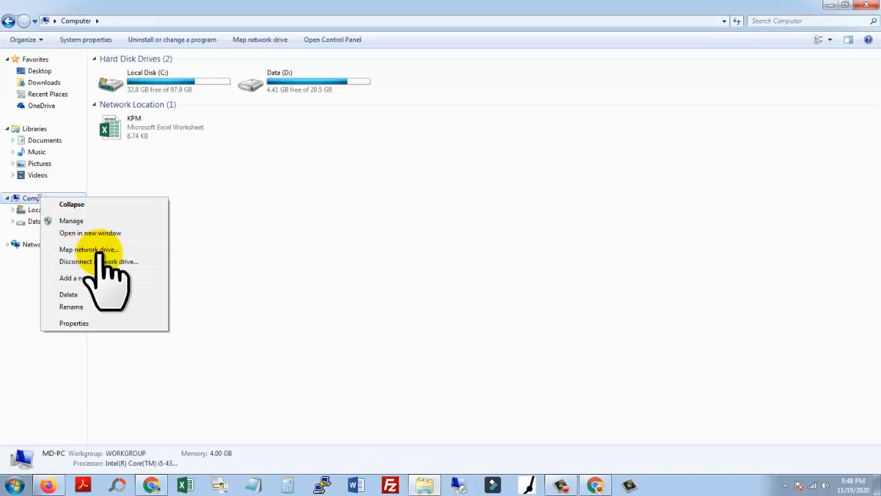
click(81, 323)
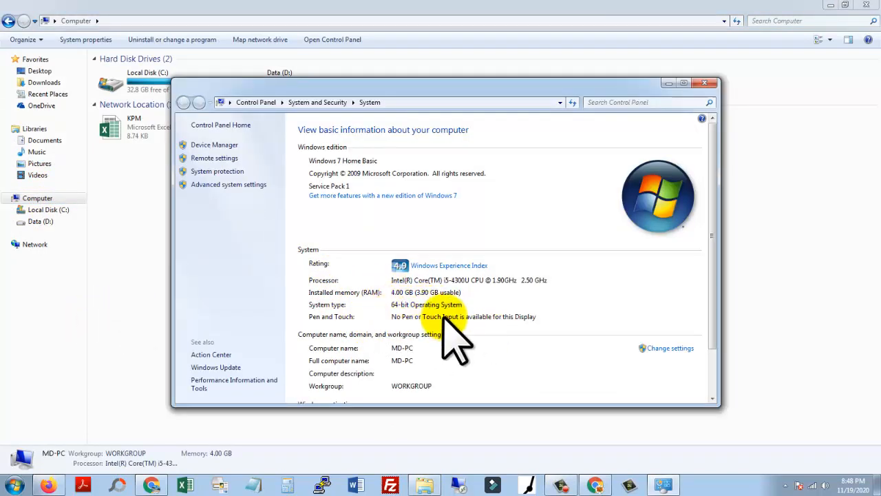
click(595, 484)
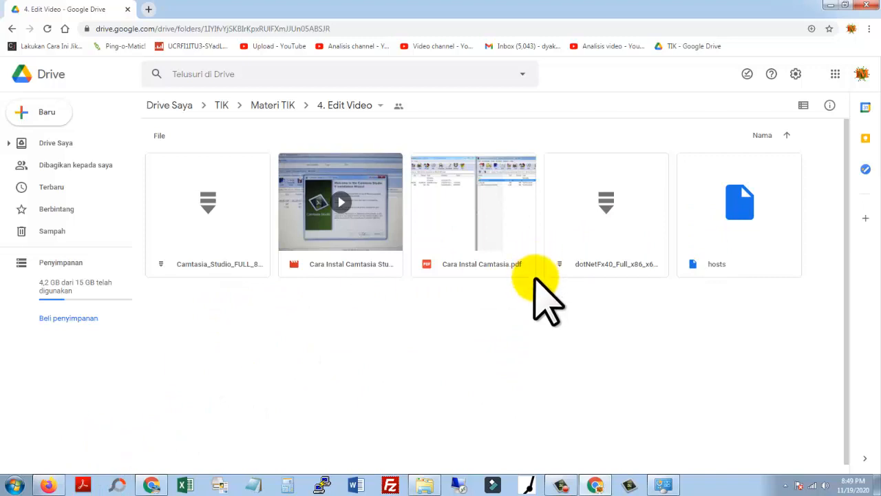
Find Camtasia Recorder 8 in the TechSmith program folder and display its shortcut options
click(11, 484)
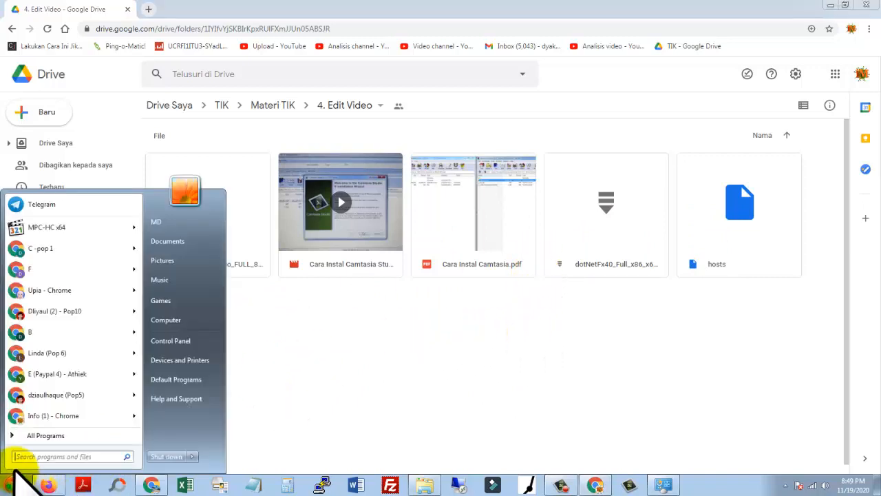
click(47, 436)
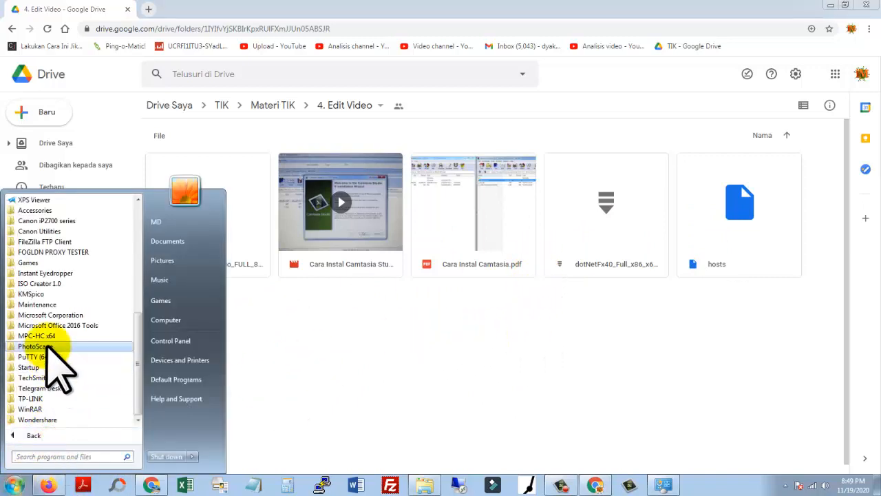
click(43, 378)
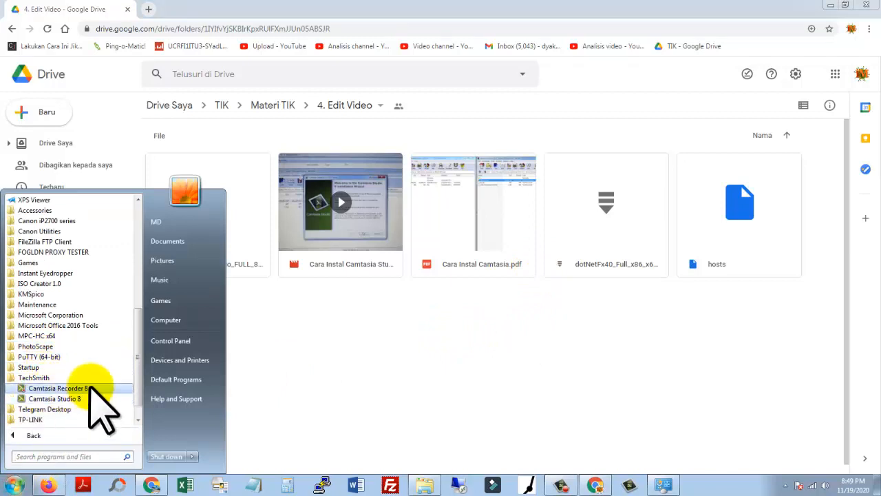
right_click(69, 389)
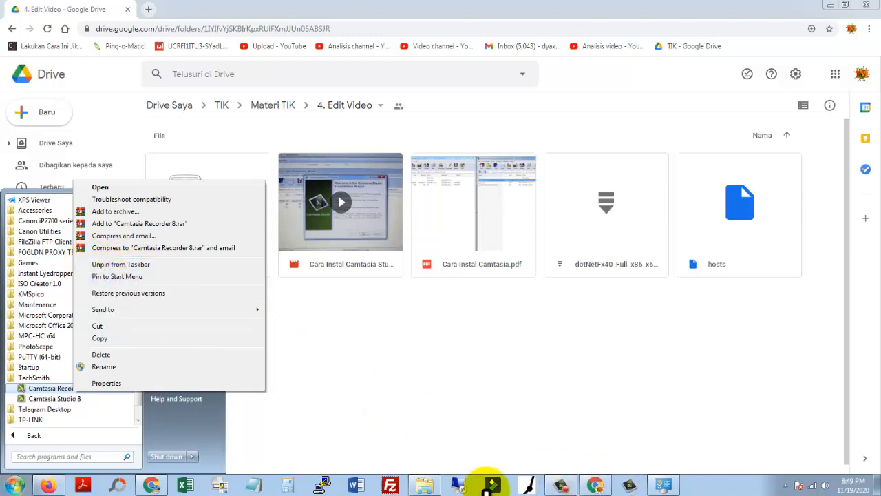
Show the running Camtasia Recorder window and minimize it again
click(561, 484)
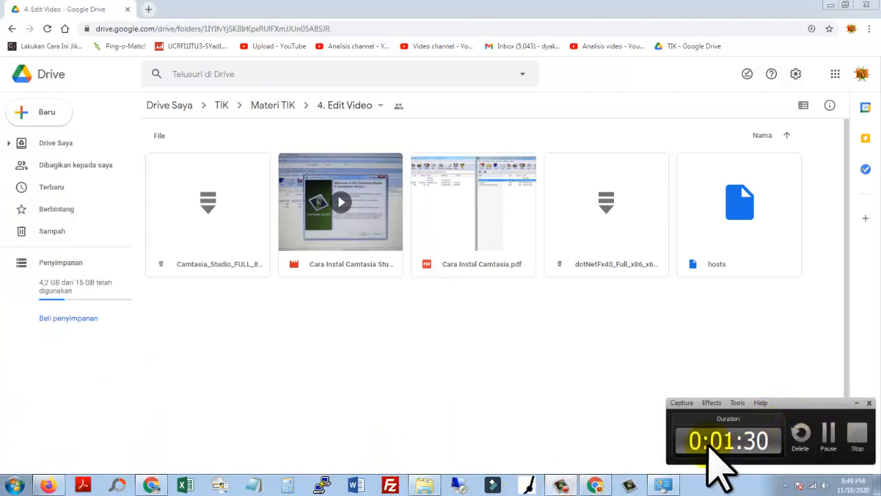
click(563, 482)
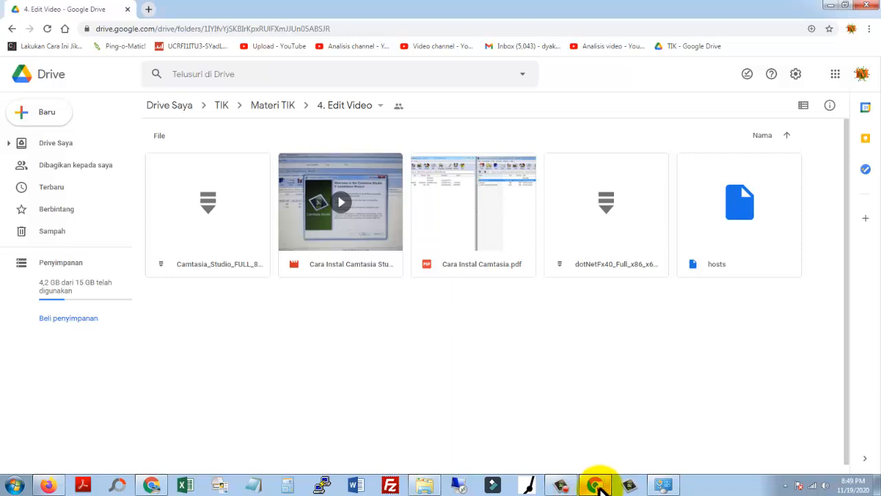
mouse_move(598, 487)
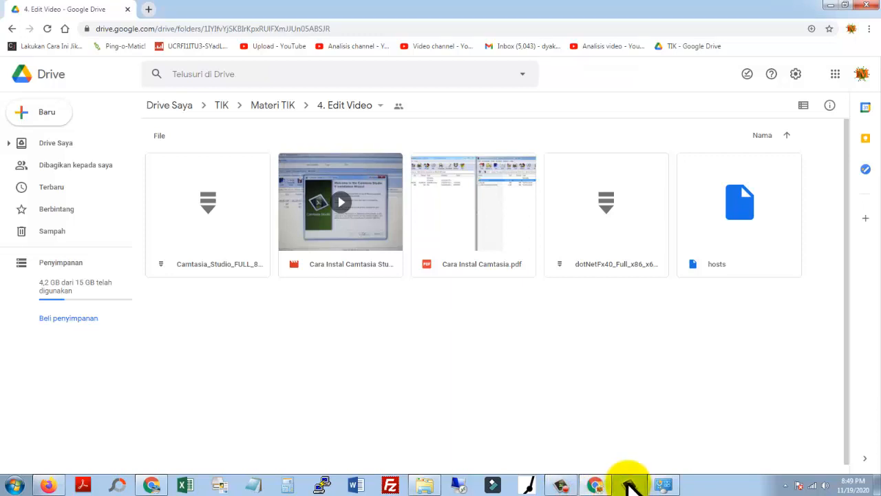
mouse_move(562, 485)
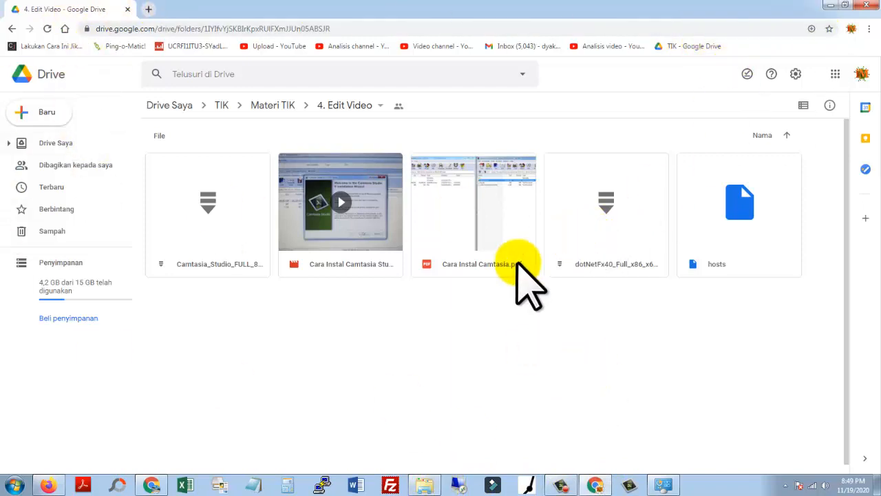
View images 1 and 2 from the Videos library in the photo viewer, dismiss the color scheme prompt, and close the viewer
click(424, 484)
click(37, 175)
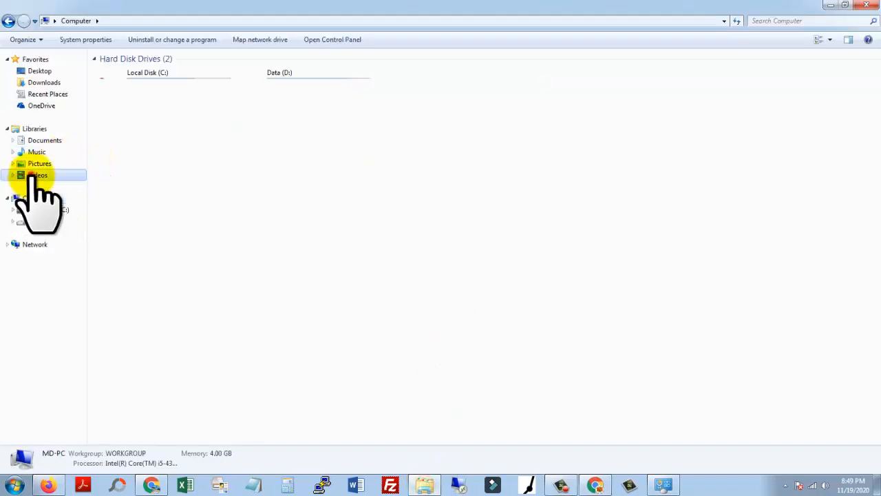
double_click(124, 141)
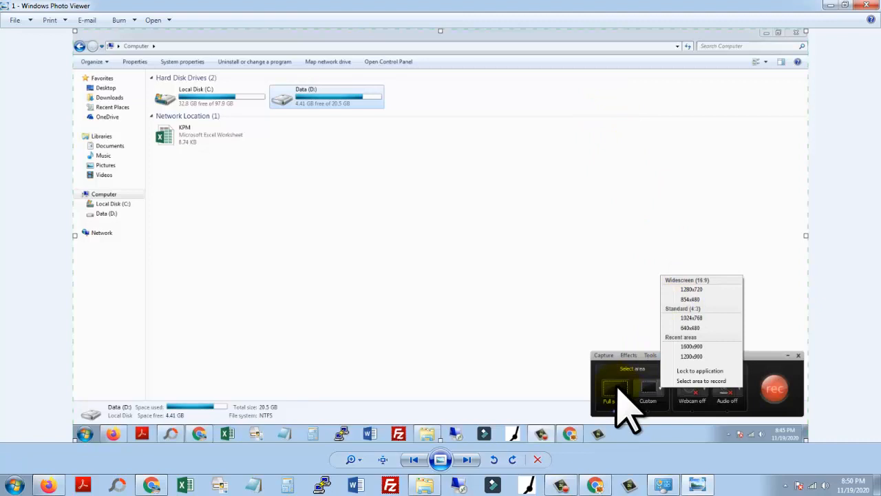
click(467, 460)
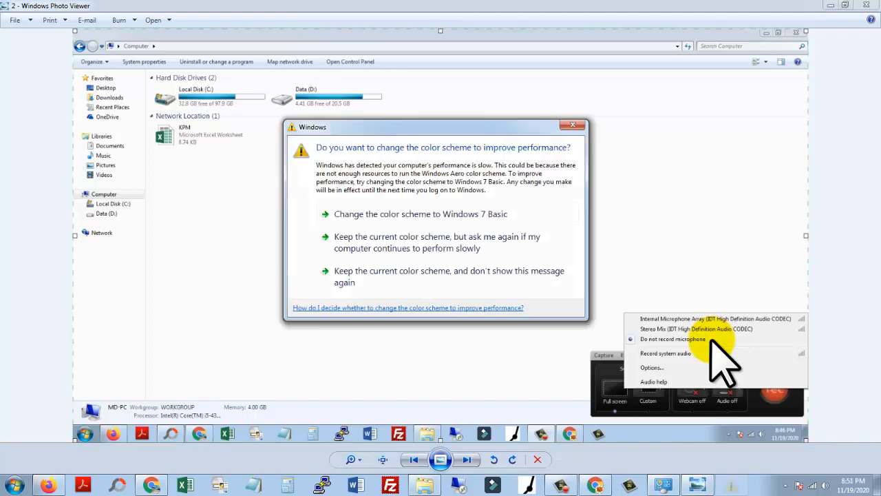
click(565, 126)
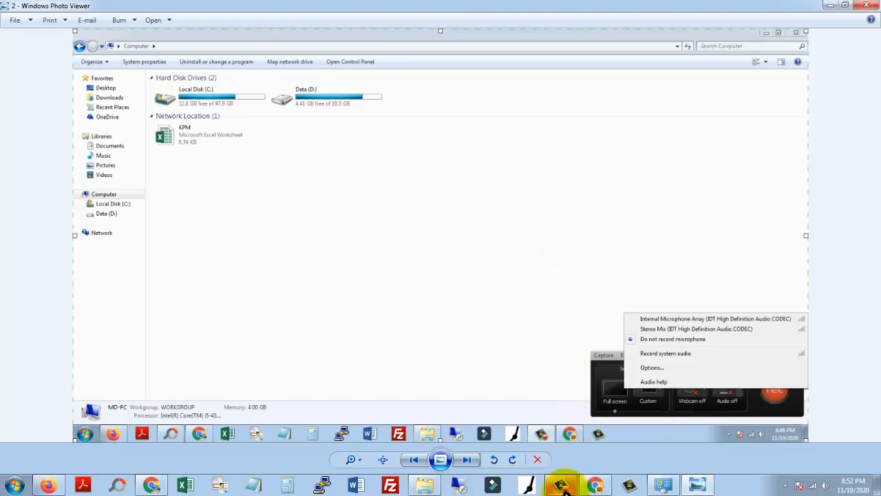
mouse_move(563, 488)
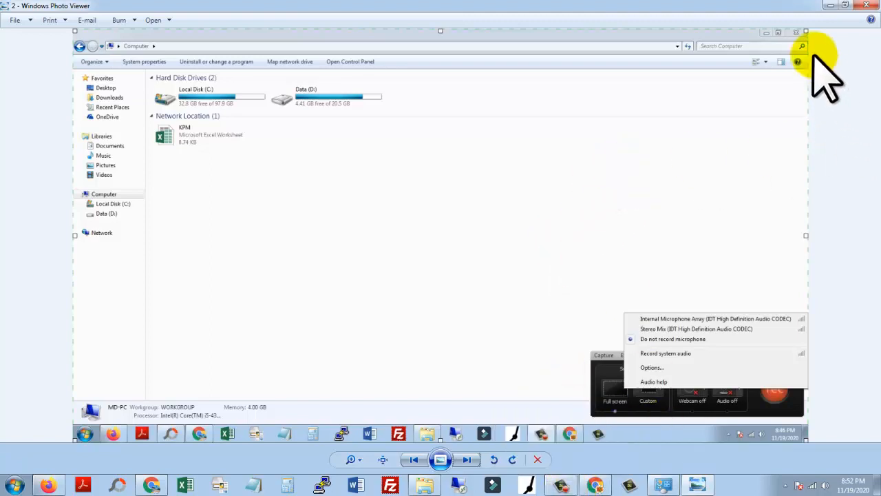
click(856, 8)
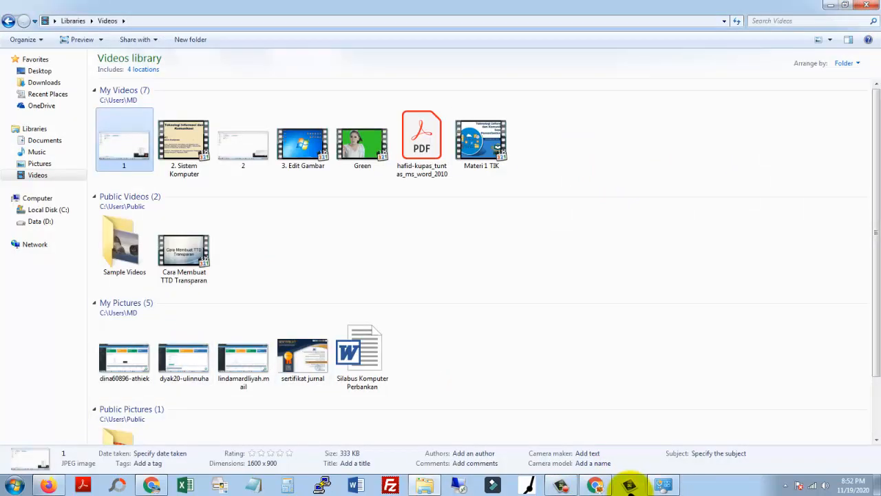
Launch Camtasia Studio, dismiss the upgrade notice, and close the welcome dialog with its display at startup turned off
click(630, 485)
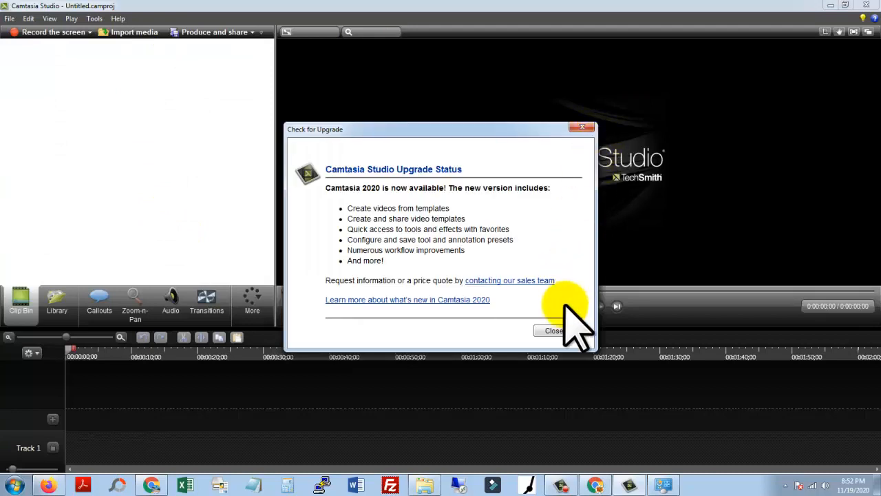
click(563, 332)
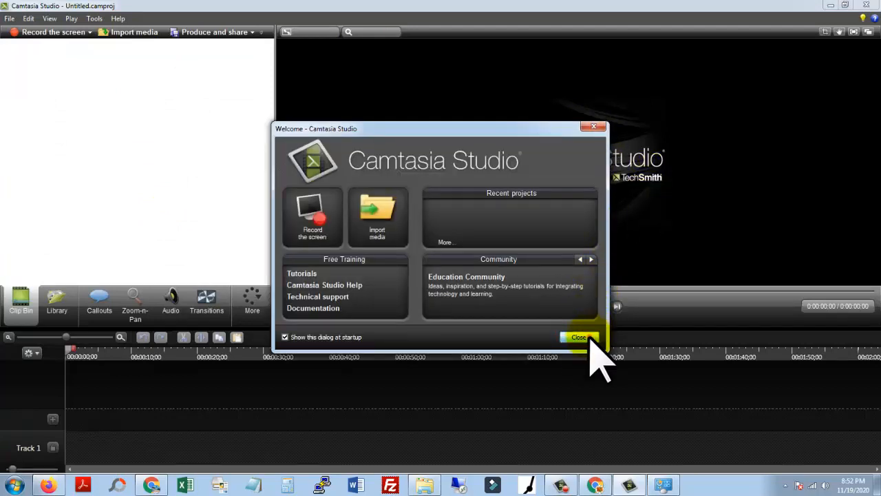
click(328, 337)
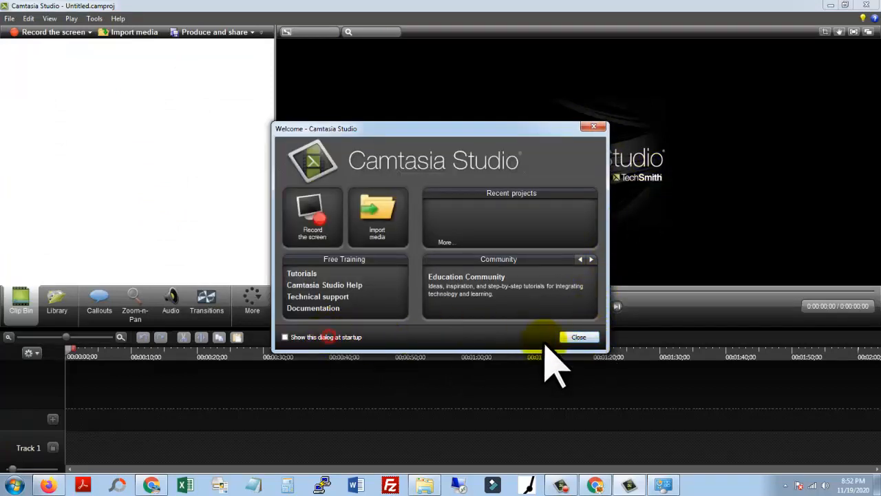
click(578, 337)
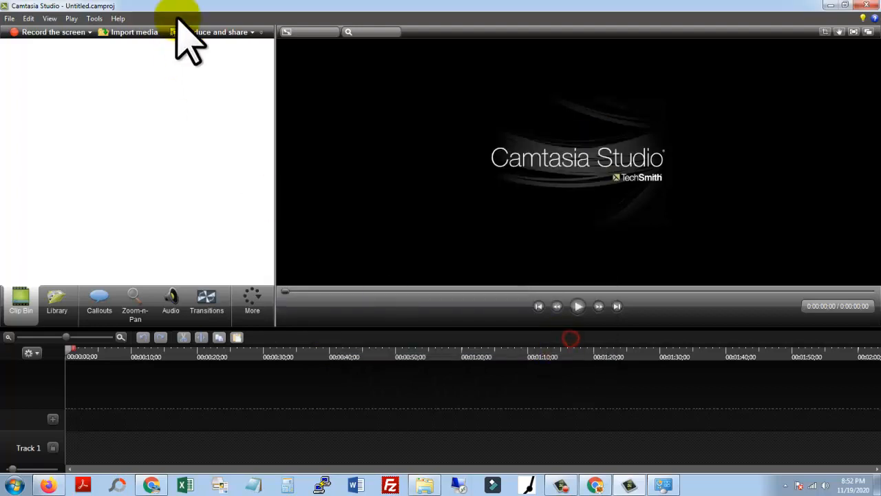
Import the Tulips picture from Sample Pictures and the Wildlife video from Sample Videos into the clip bin
click(117, 35)
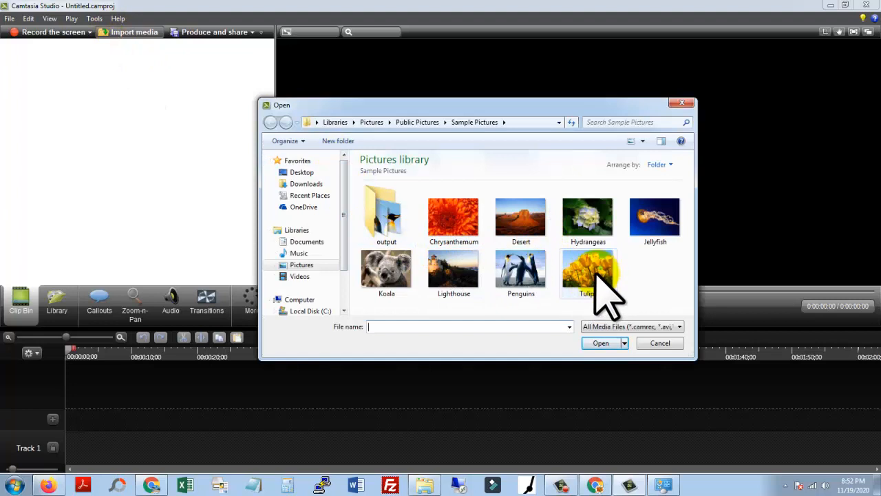
double_click(597, 270)
click(133, 34)
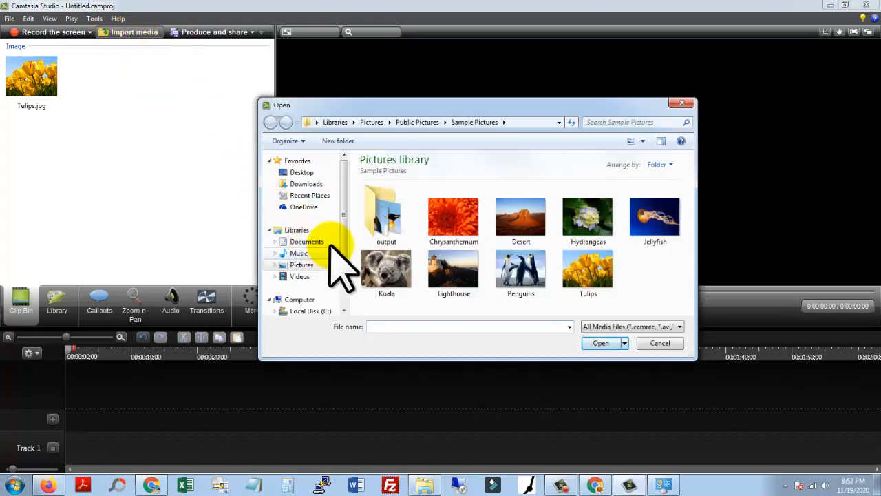
click(312, 275)
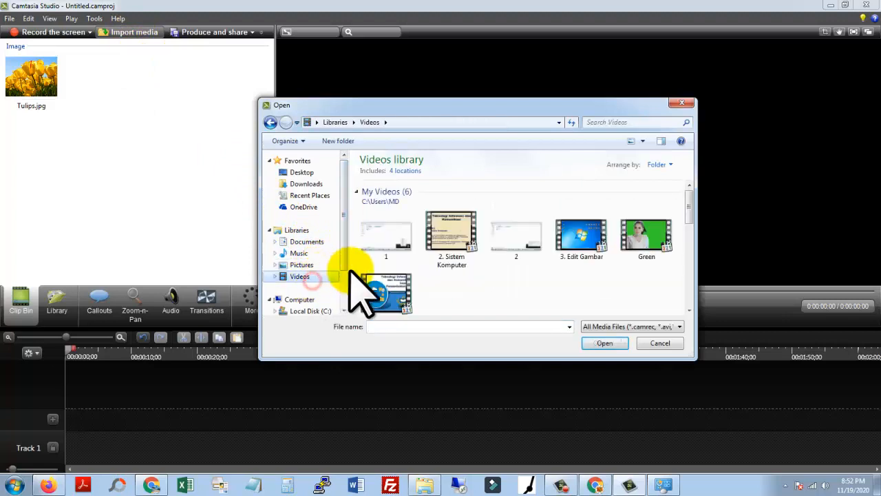
drag(688, 217, 688, 253)
double_click(390, 272)
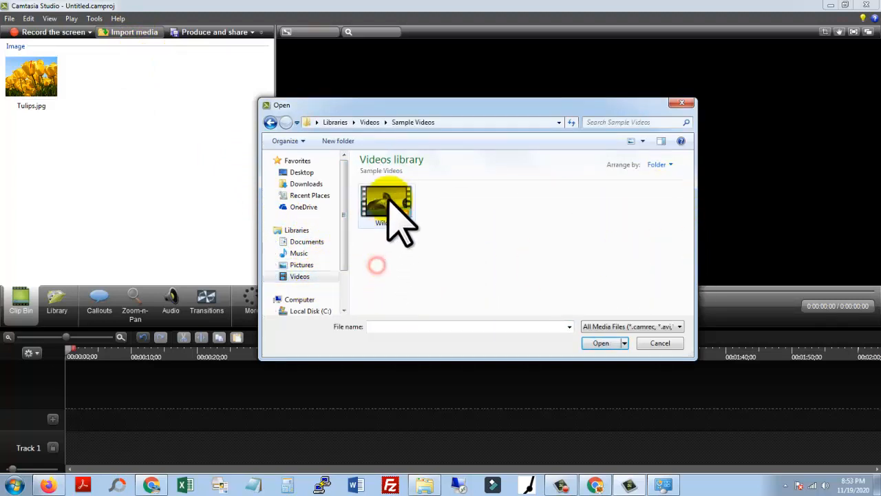
double_click(386, 207)
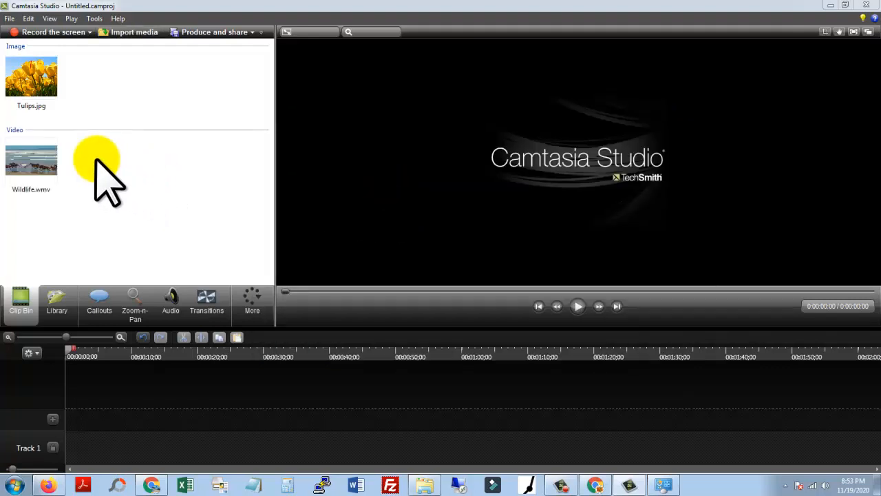
right_click(25, 158)
click(137, 113)
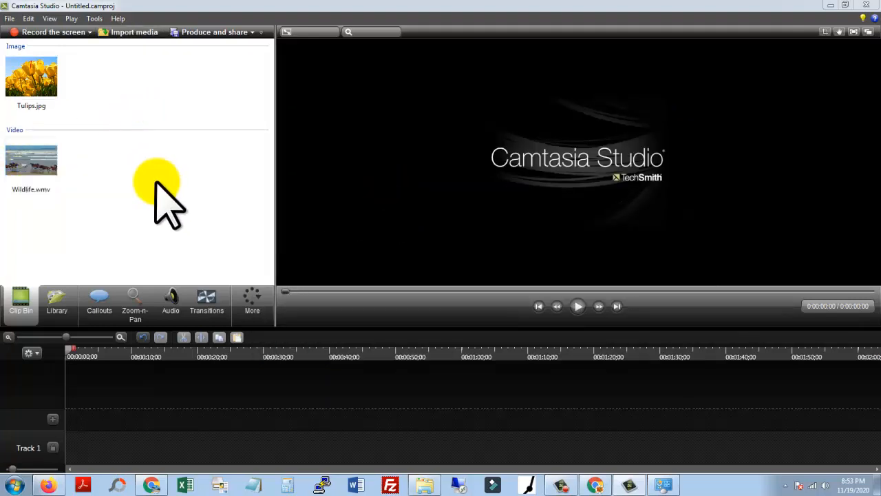
Browse the Music and Videos libraries and the Audible folder on drive D for further media to import
click(135, 32)
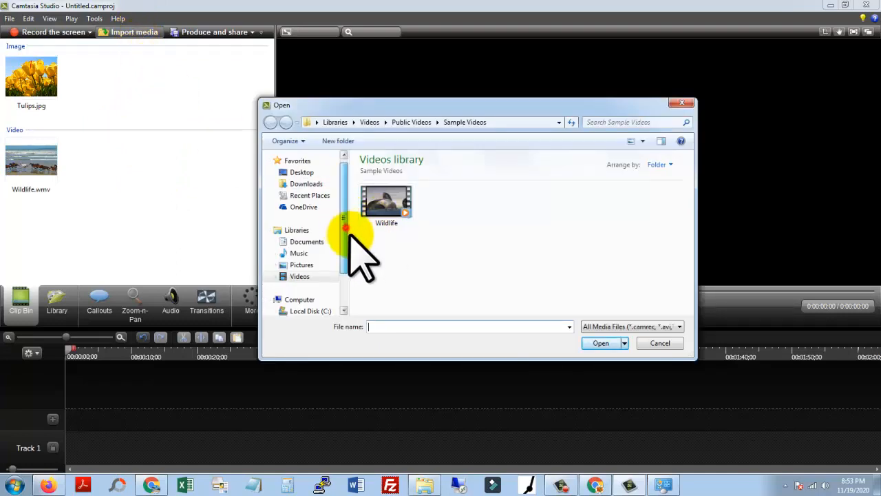
drag(346, 228, 295, 255)
click(299, 236)
click(299, 259)
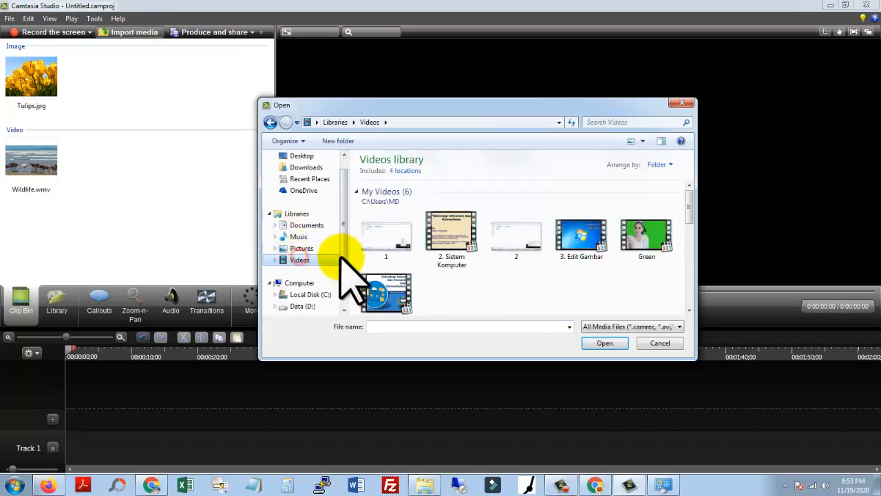
click(299, 236)
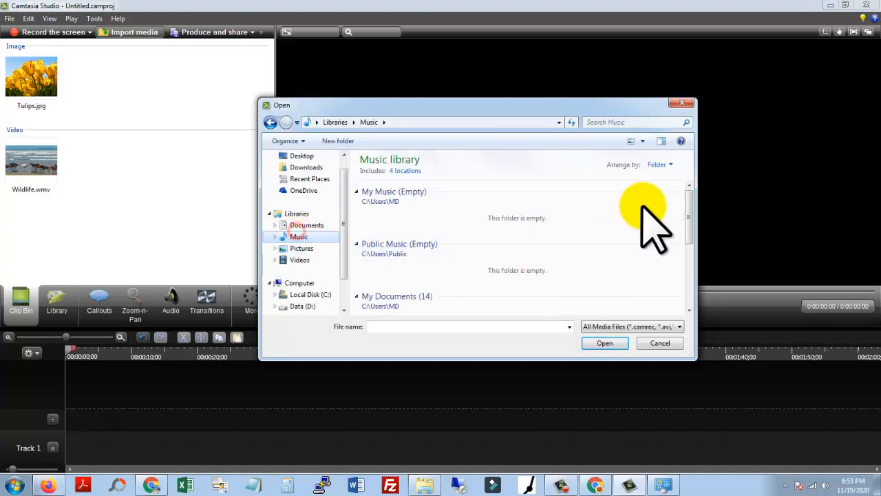
drag(689, 198, 675, 141)
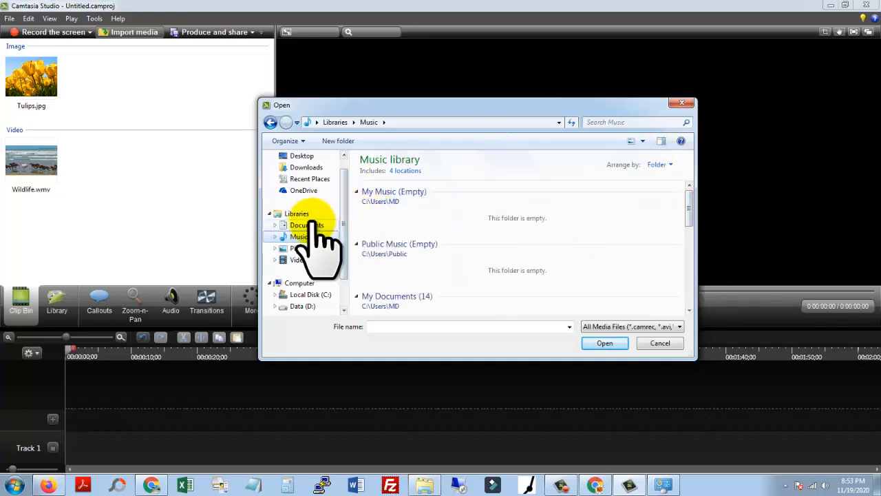
click(310, 259)
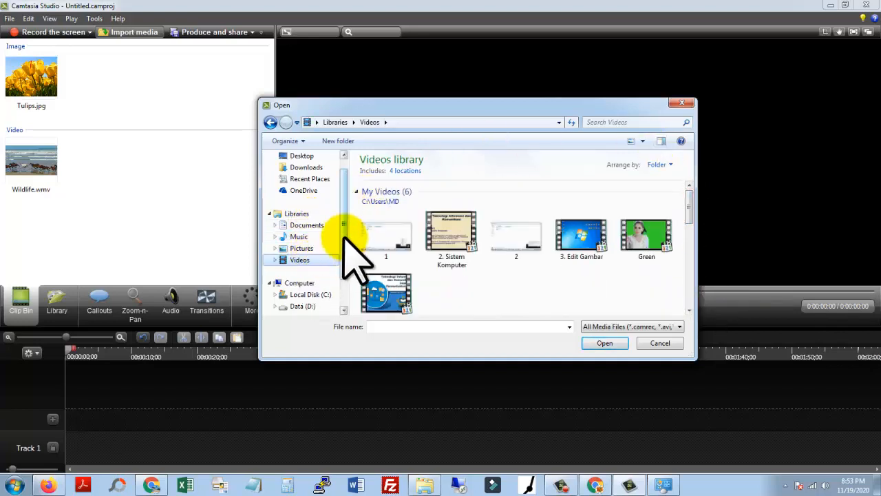
scroll(327, 282, down, 1)
click(303, 270)
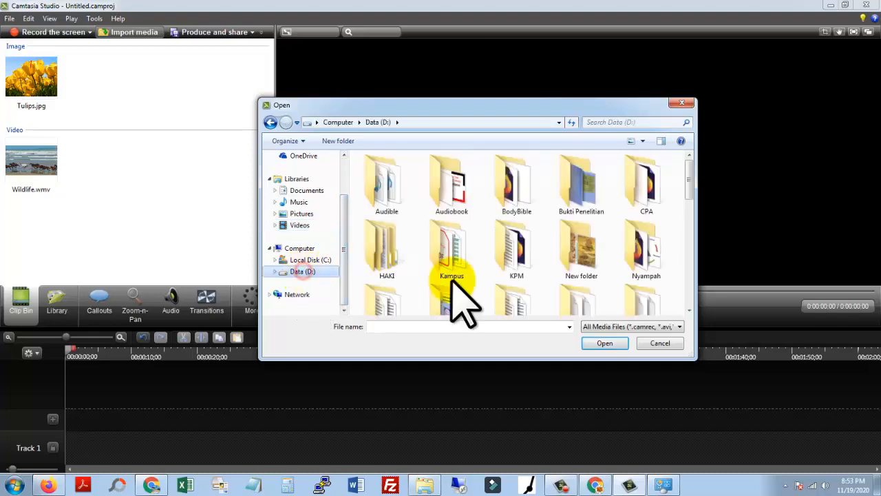
drag(689, 181, 649, 163)
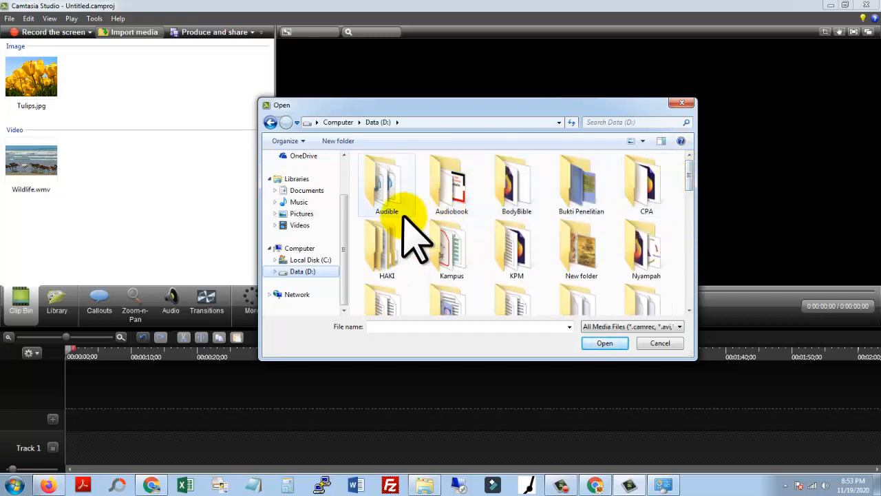
double_click(389, 193)
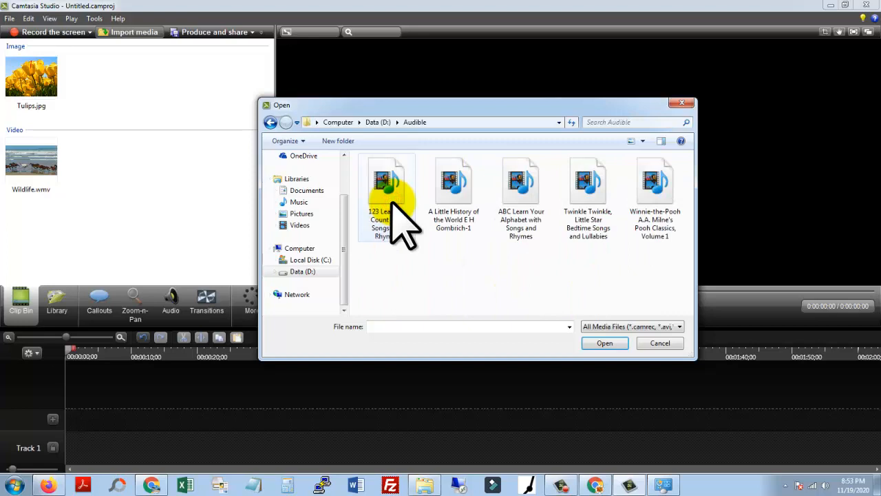
Import the Green video from the Videos library into the clip bin
click(303, 226)
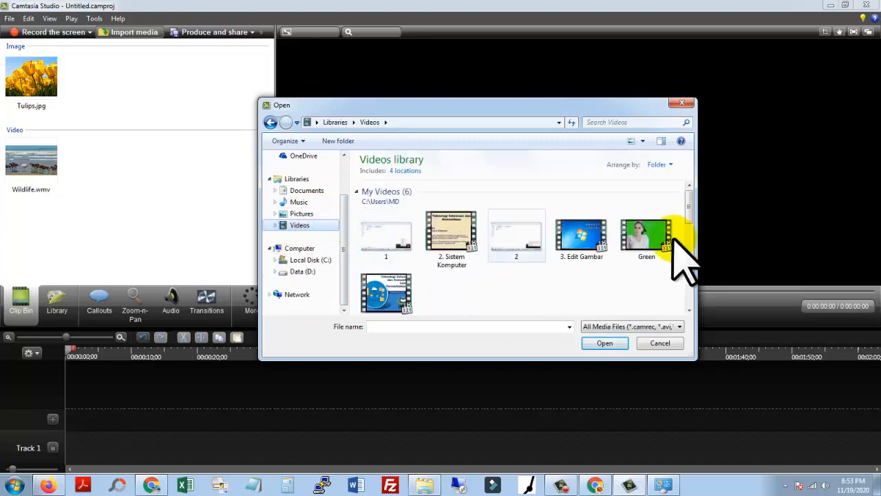
scroll(689, 199, down, 1)
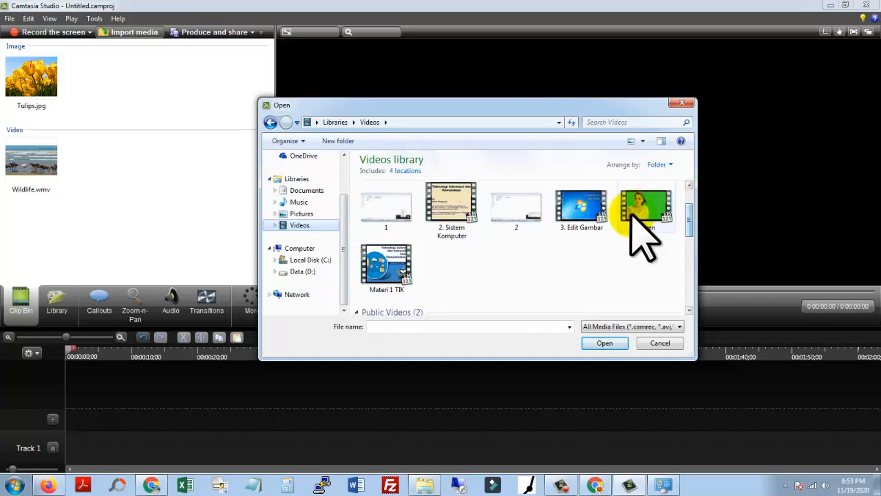
double_click(640, 212)
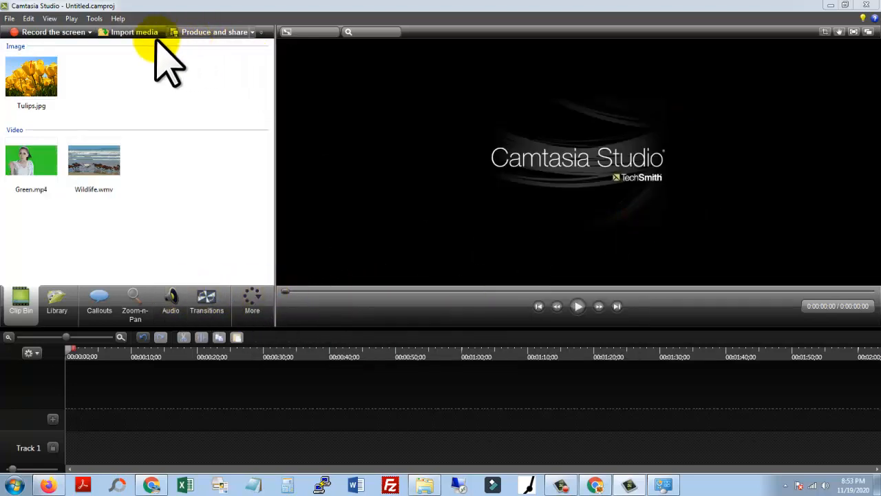
Look through the Music library for media to import, and close the import dialog without choosing a file
click(134, 32)
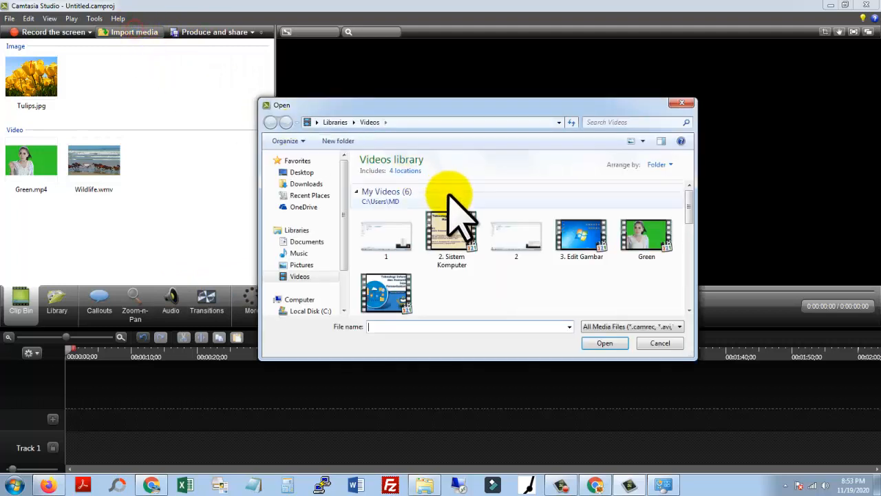
click(303, 253)
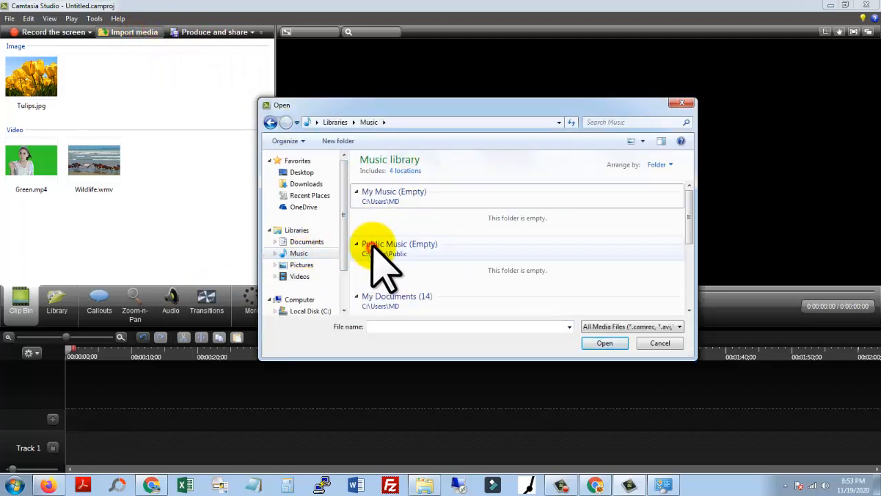
scroll(482, 261, down, 2)
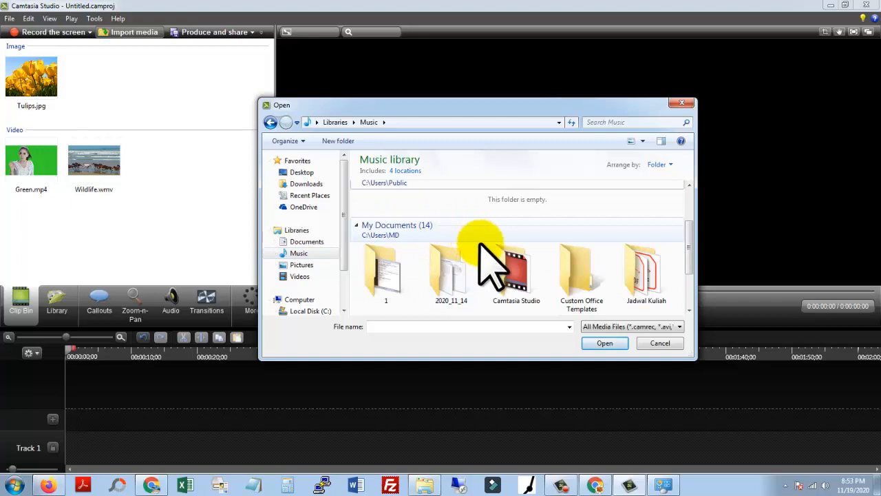
scroll(528, 258, down, 1)
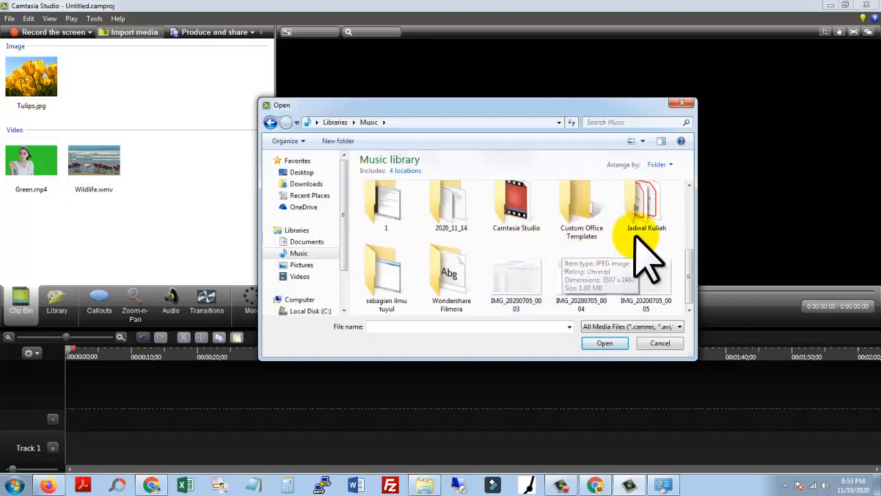
scroll(644, 260, down, 1)
scroll(649, 262, down, 1)
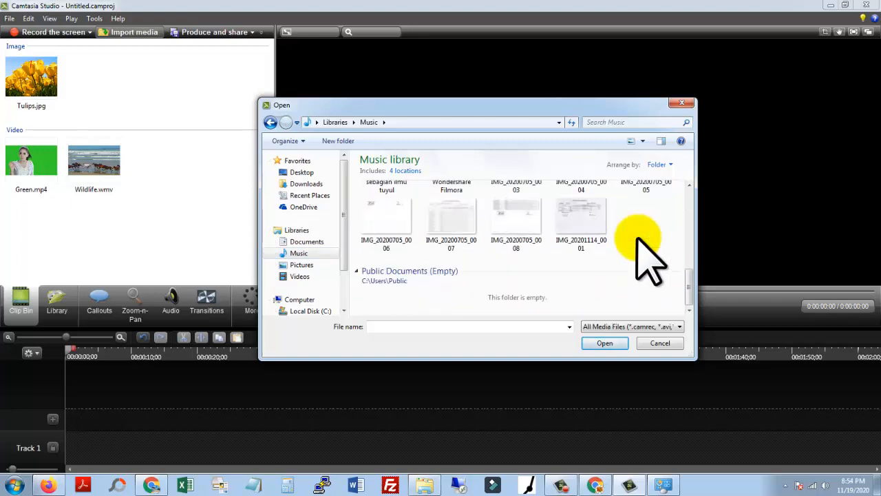
click(686, 105)
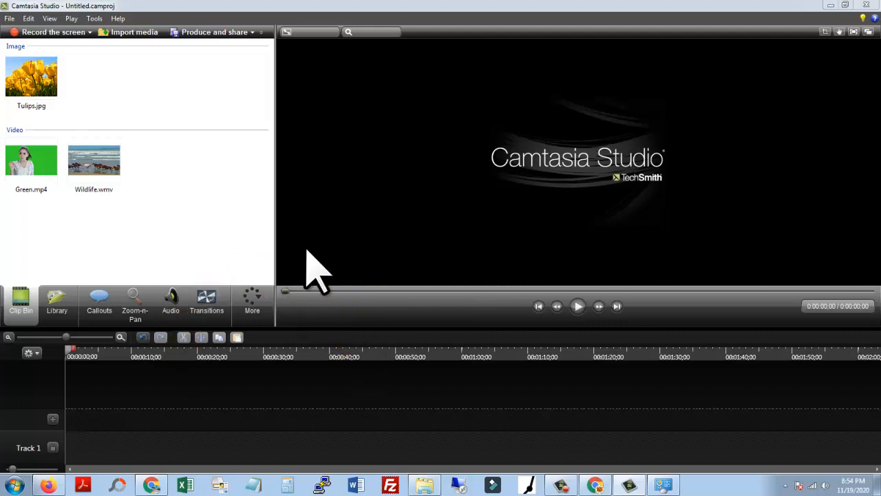
Place the Wildlife video on Track 1 and set the editing dimensions to 1280 x 720, Automatic (up to 720p)
click(95, 168)
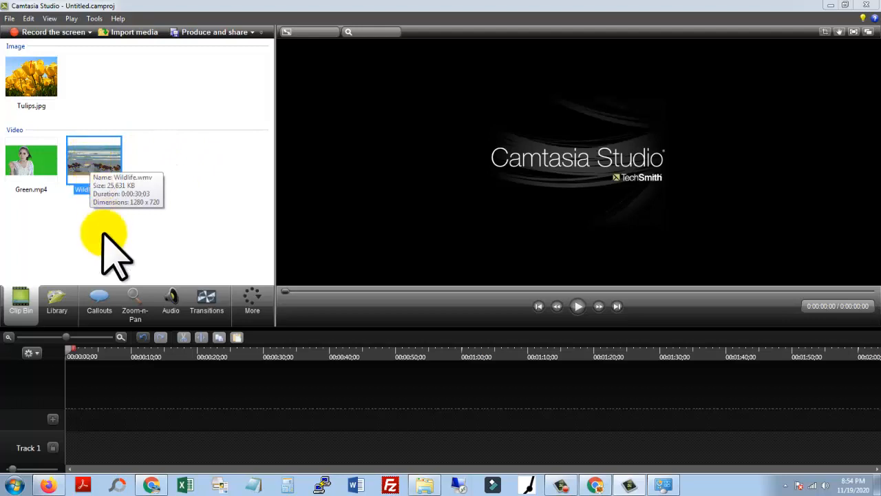
drag(100, 155, 95, 455)
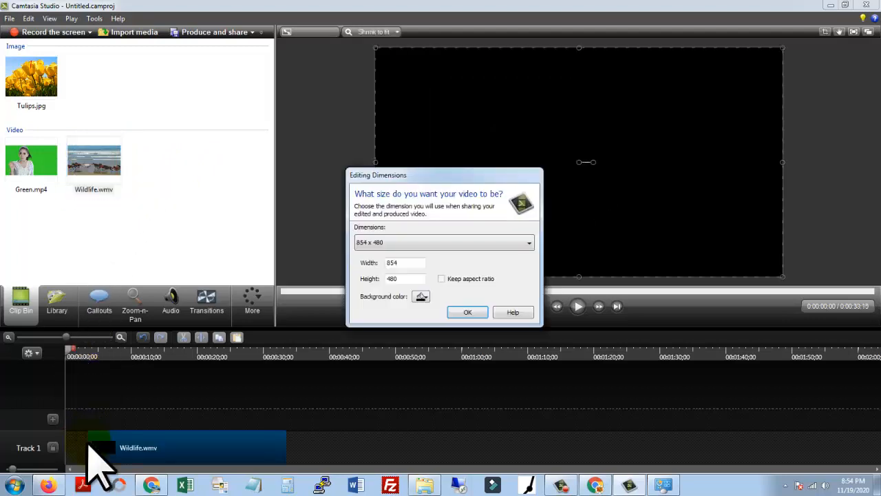
click(390, 243)
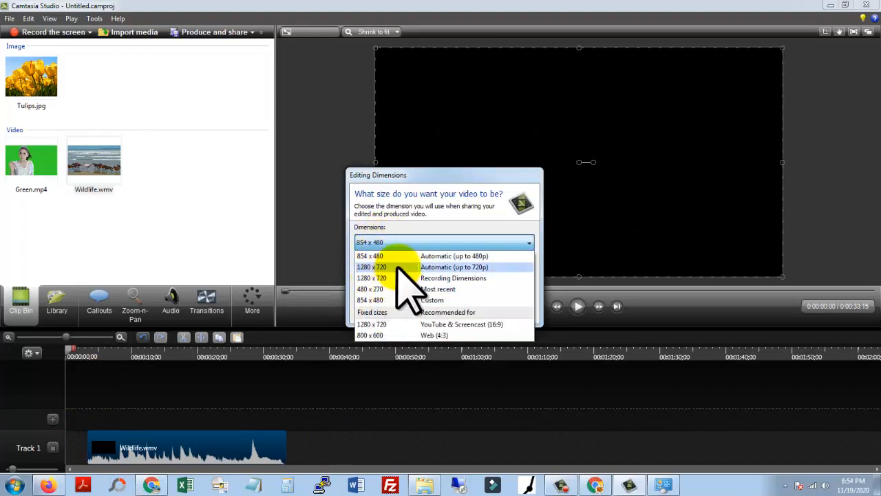
click(399, 267)
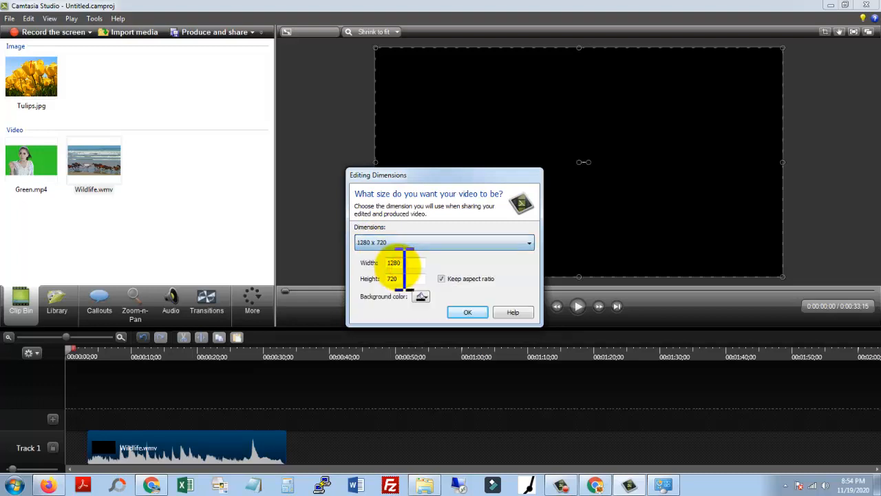
click(477, 313)
Move the Wildlife clip to the start of Track 1 and delete it from the timeline
drag(270, 442, 180, 442)
click(226, 442)
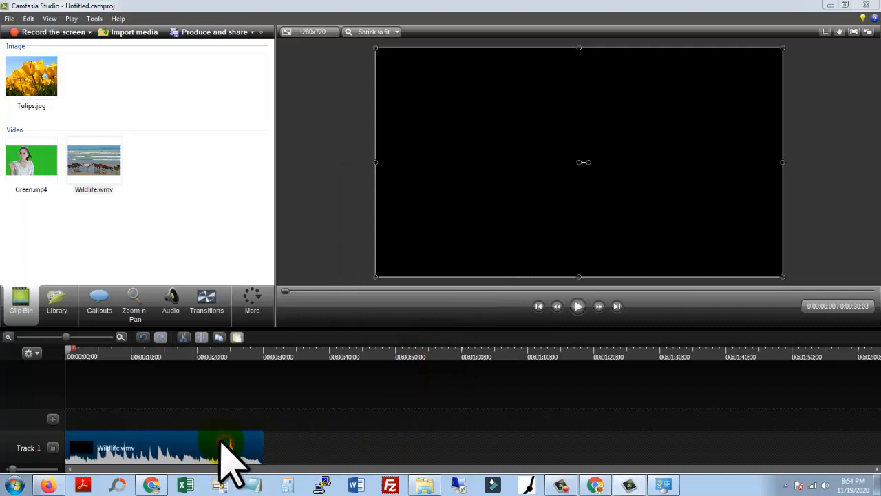
key(Delete)
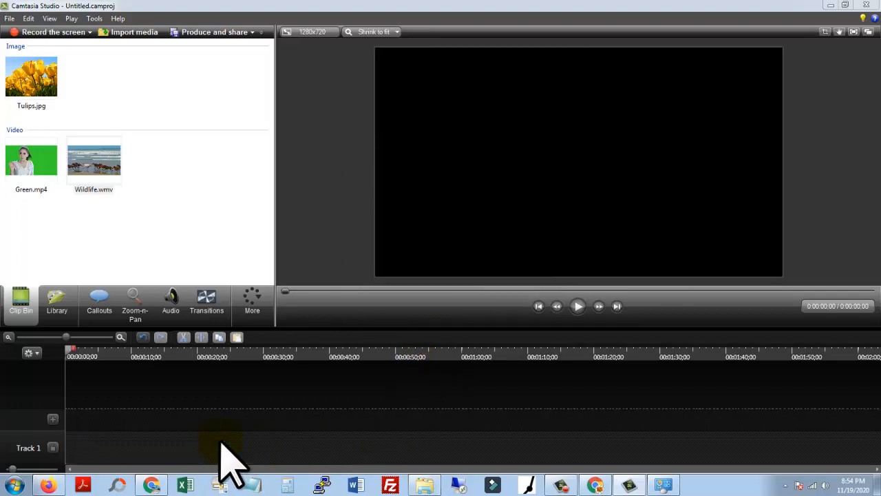
Add the Wildlife video from the clip bin to the timeline at the playhead
right_click(85, 160)
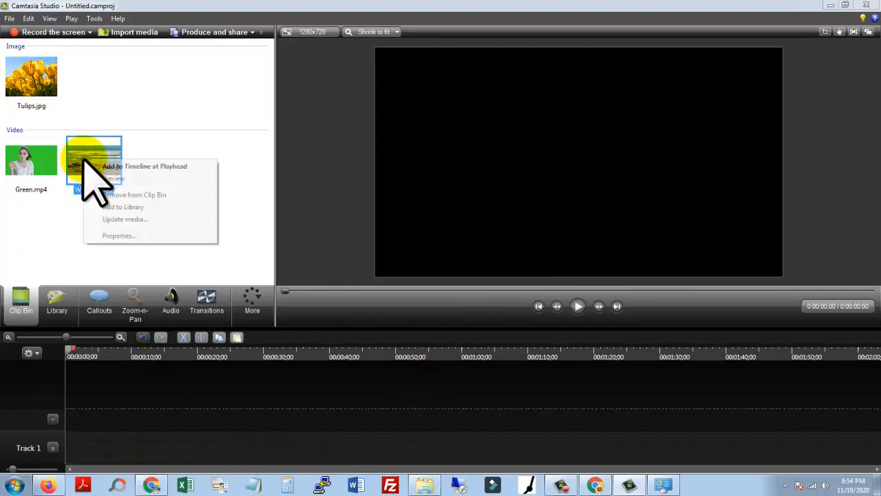
click(122, 167)
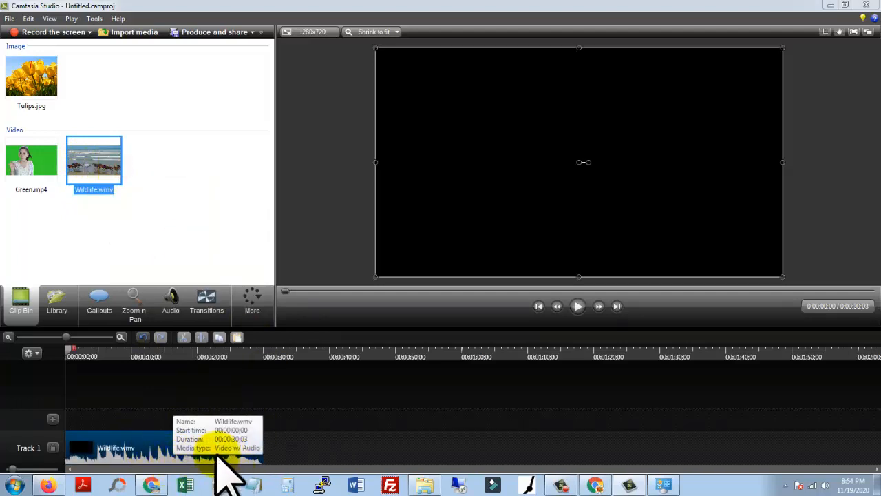
drag(67, 339, 85, 348)
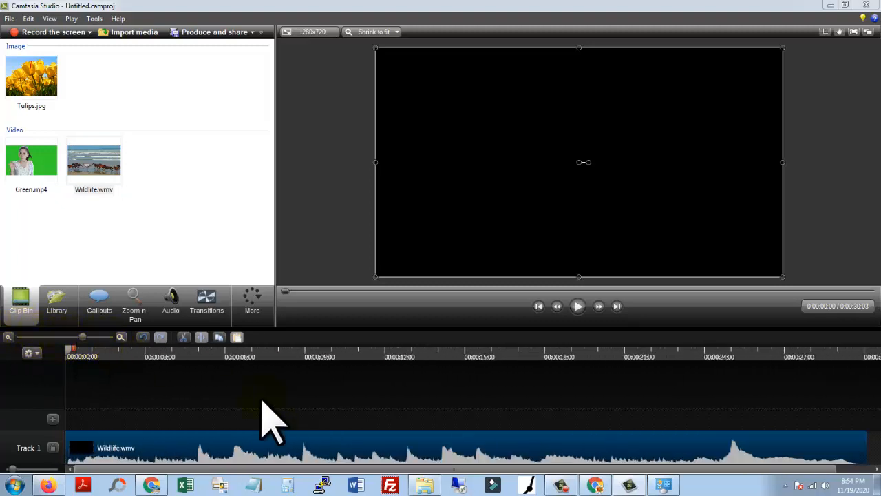
Play the first second or so of the Wildlife clip in the preview and pause it
click(279, 452)
click(577, 307)
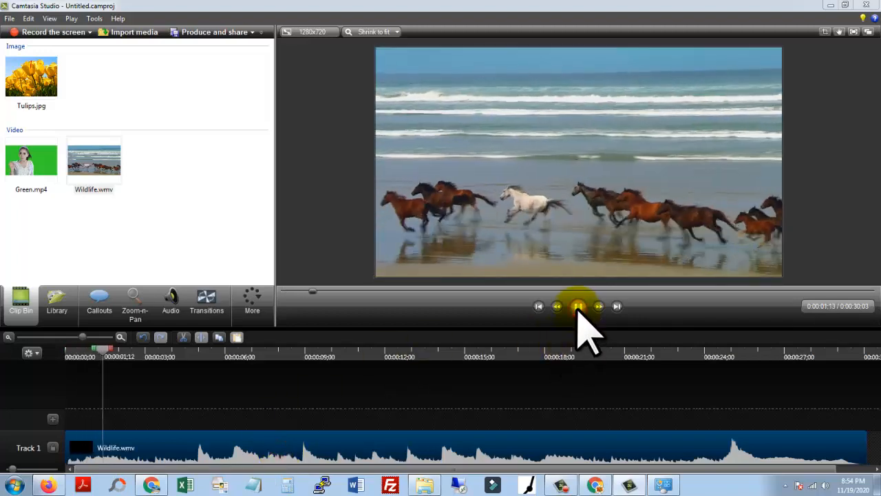
click(578, 308)
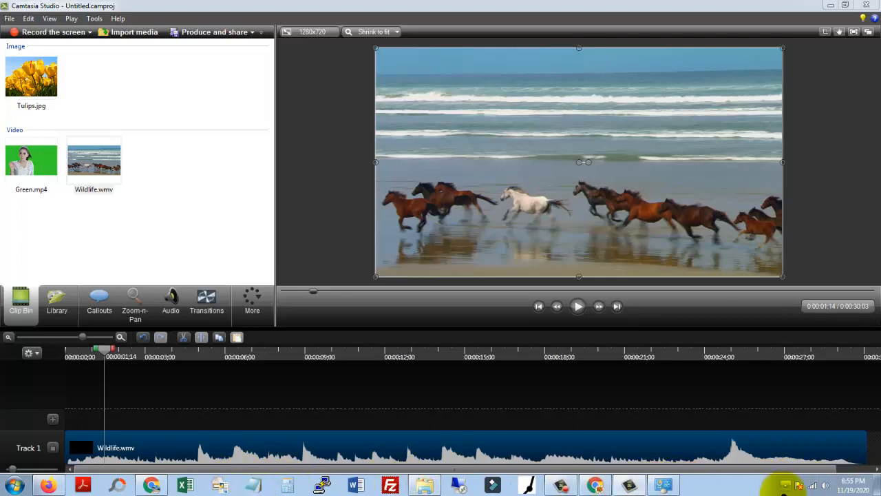
Bring up the running Camtasia Recorder window to check the recording duration and hide it again
click(559, 485)
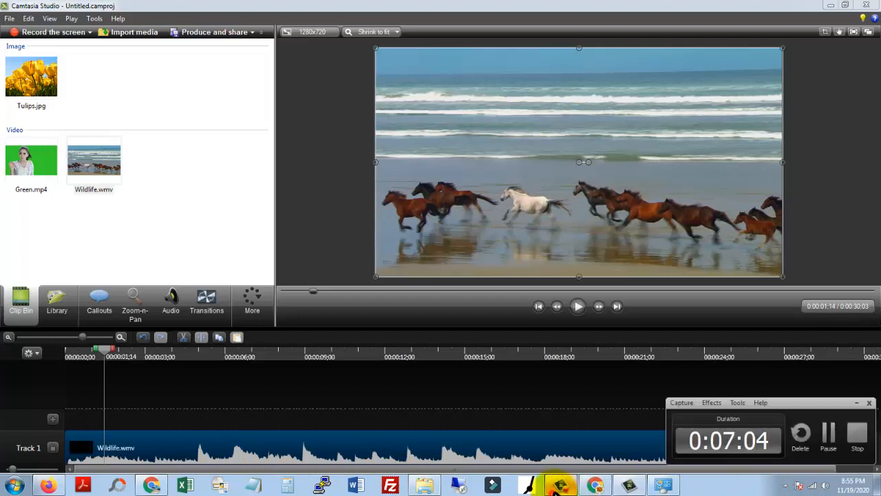
click(558, 488)
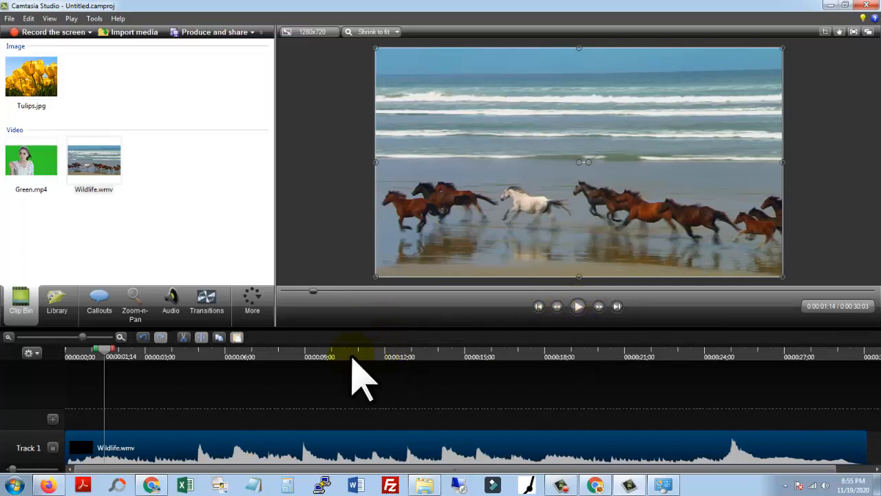
Return the playhead to the start of the timeline and separate the Wildlife clip's video and audio
drag(107, 348, 68, 347)
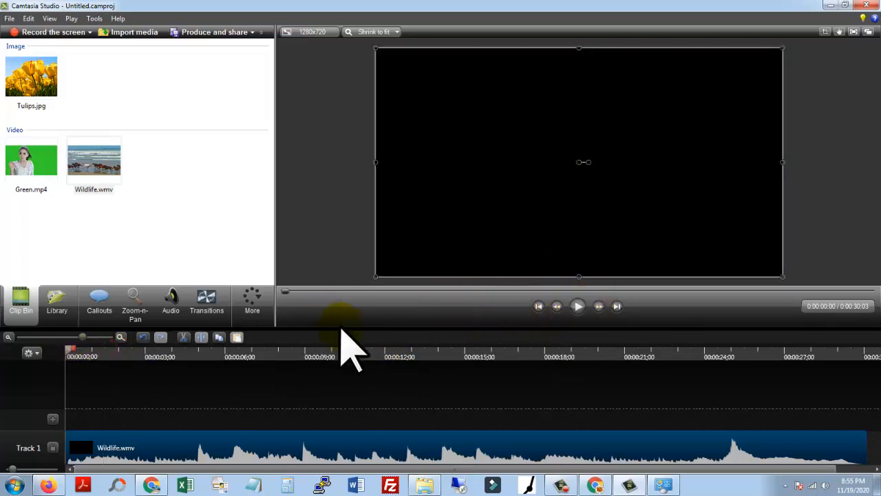
click(171, 443)
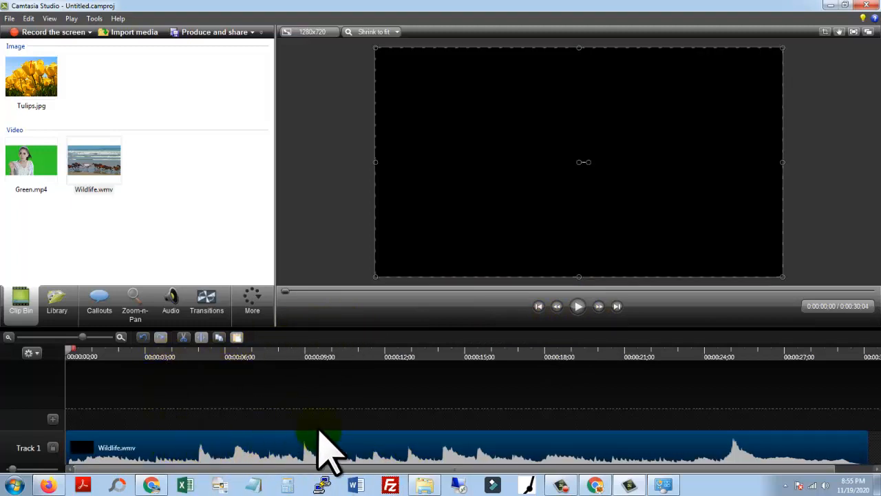
right_click(314, 455)
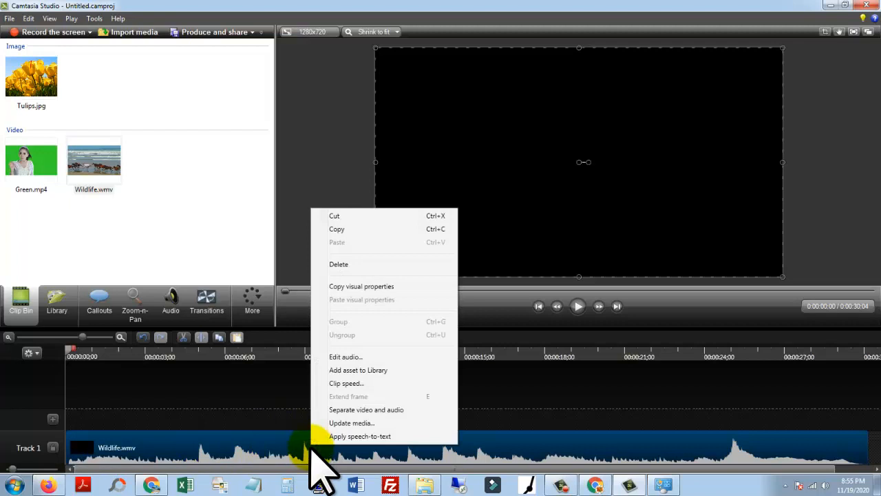
click(358, 410)
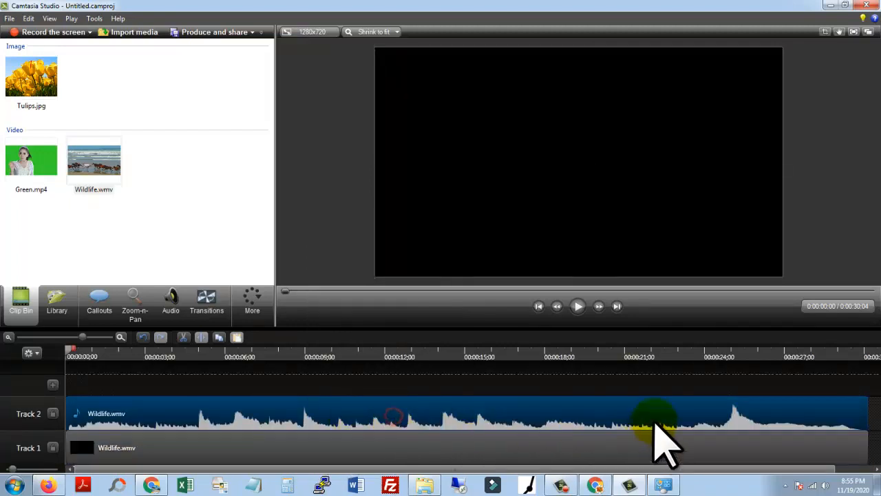
click(371, 448)
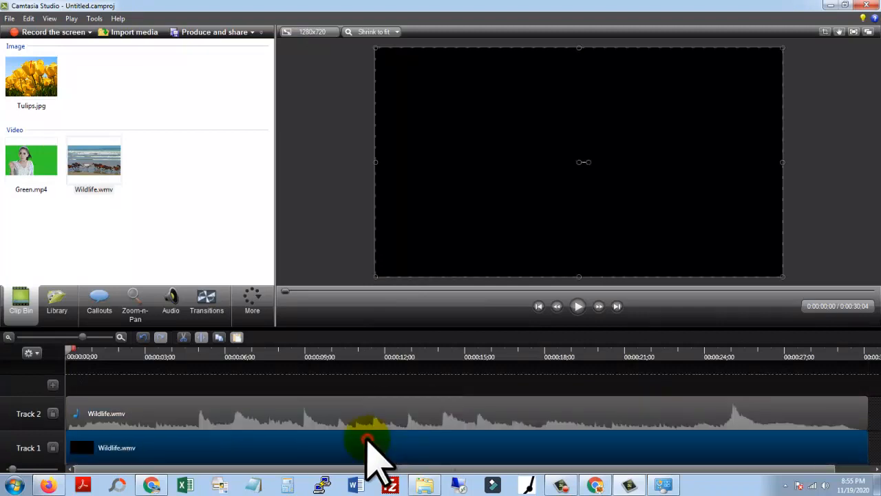
Delete the separated Wildlife audio clip from Track 2
click(100, 410)
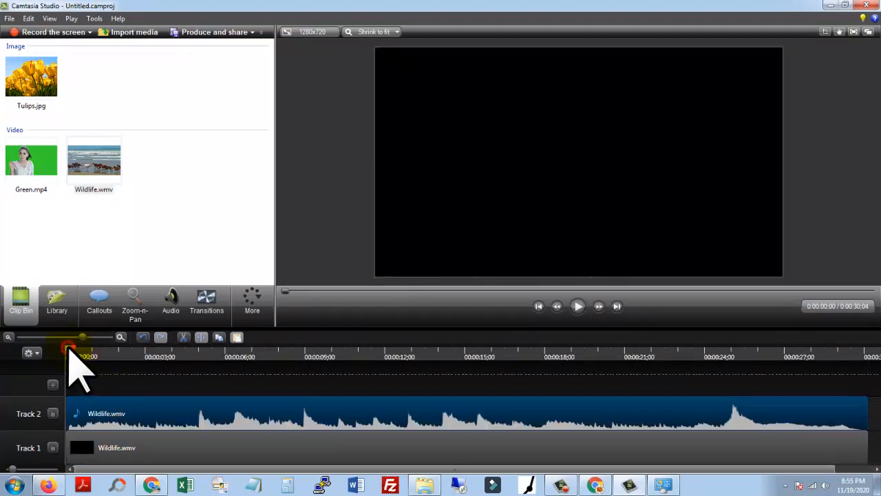
click(236, 413)
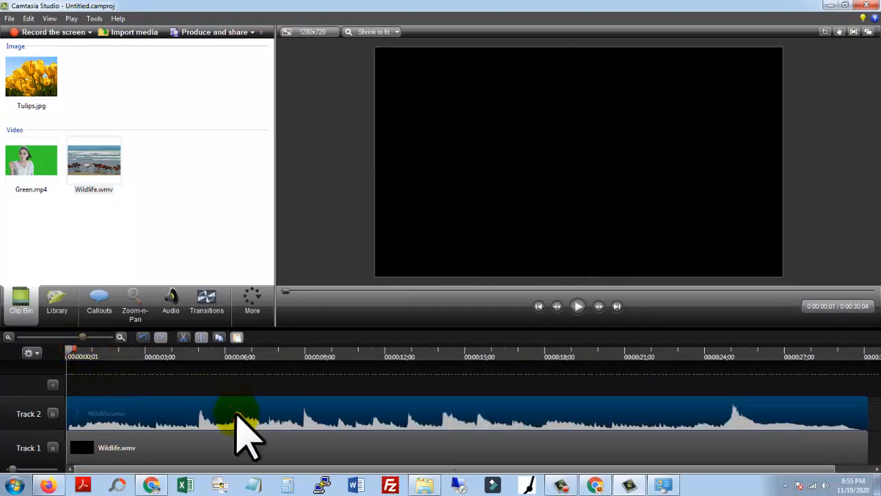
key(Delete)
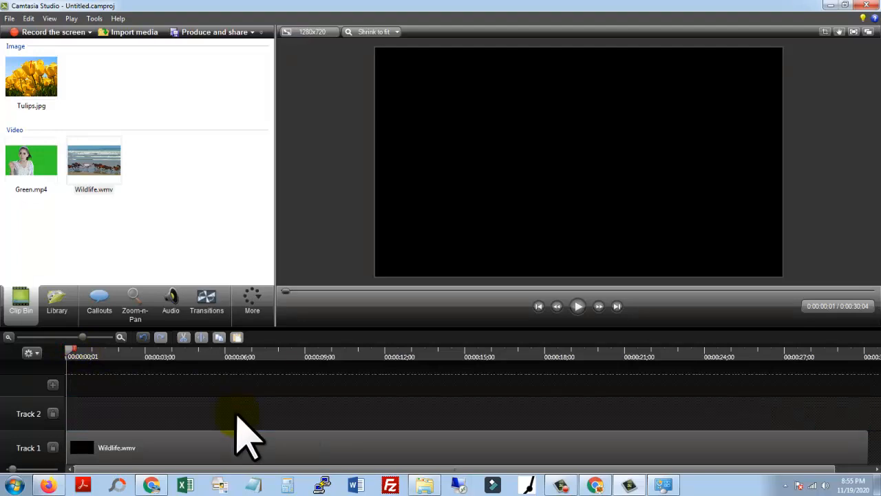
Play the first two seconds of the remaining video, pause it, and check the system volume level
click(578, 306)
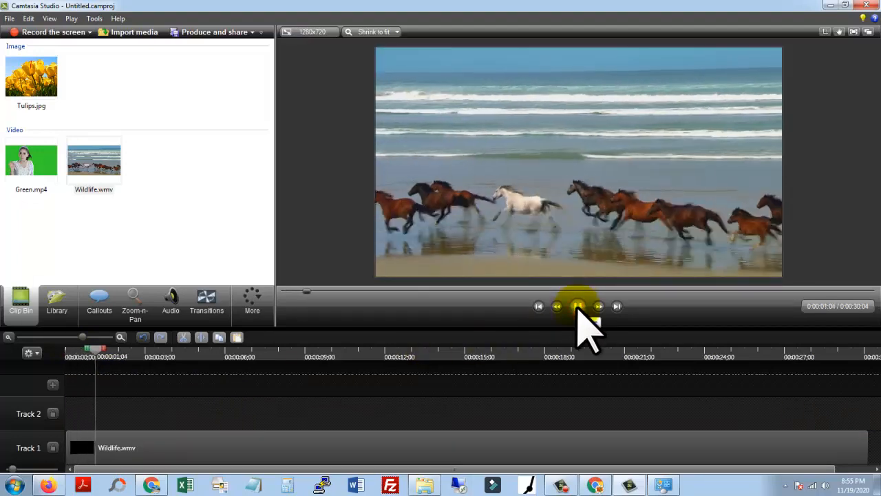
click(579, 307)
click(826, 485)
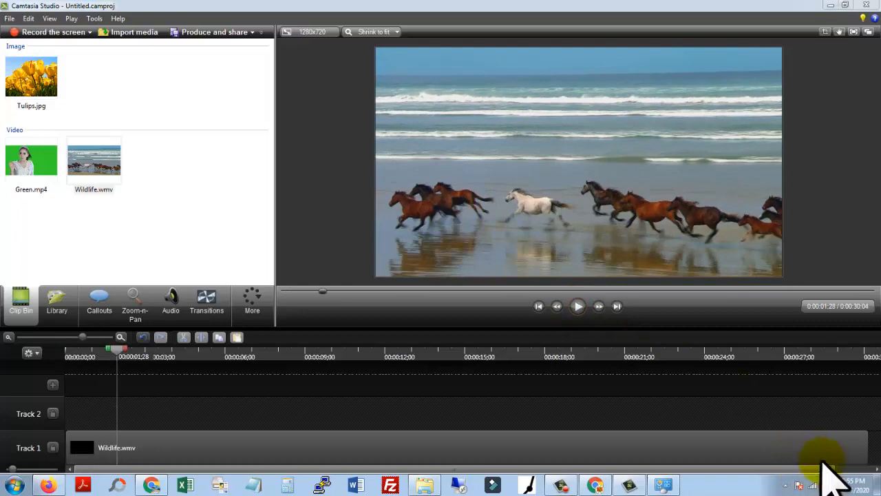
drag(820, 375, 826, 319)
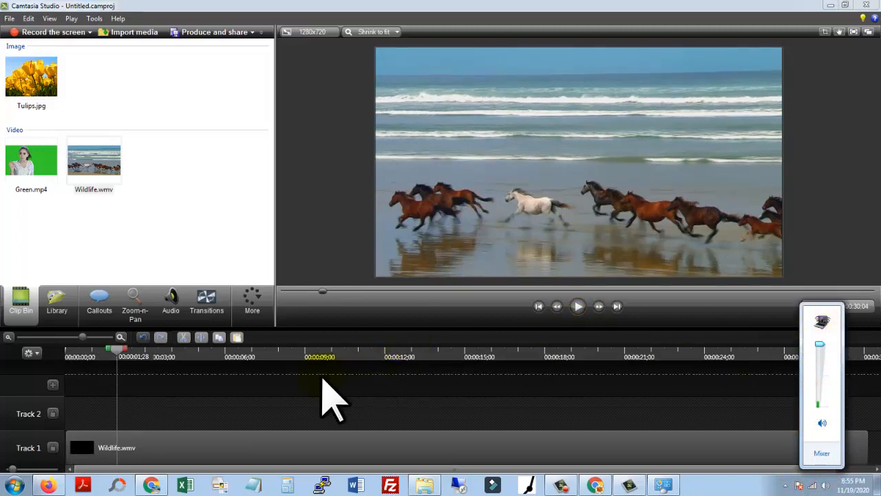
Return the playhead to the start of the timeline and undo the deletion of the audio clip
drag(117, 356, 39, 353)
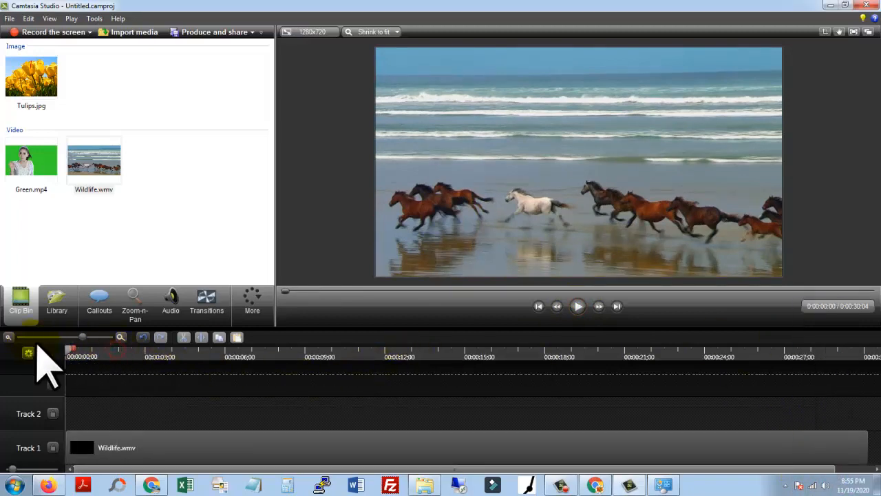
click(143, 338)
Delete the Wildlife video clip from Track 1 and play about a second of the remaining audio
click(206, 451)
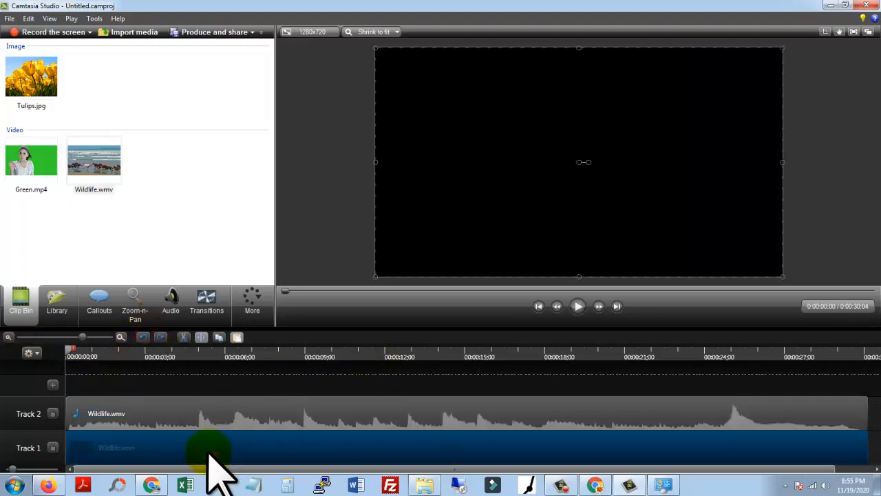
key(Delete)
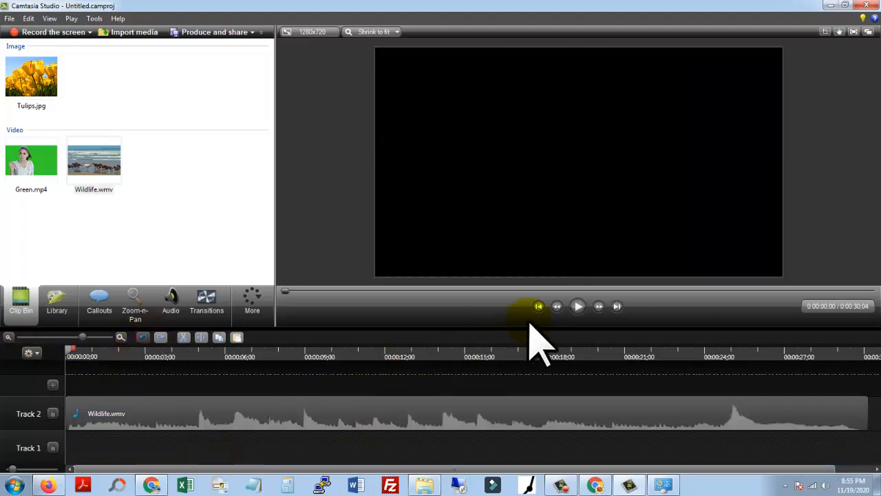
click(582, 307)
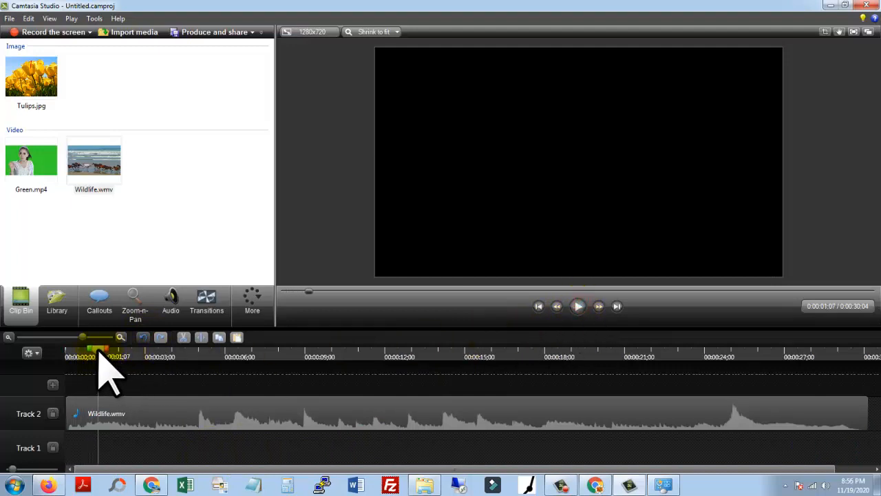
Bring the playhead back to the beginning and undo the deletion of the Track 1 video clip
drag(100, 353, 68, 354)
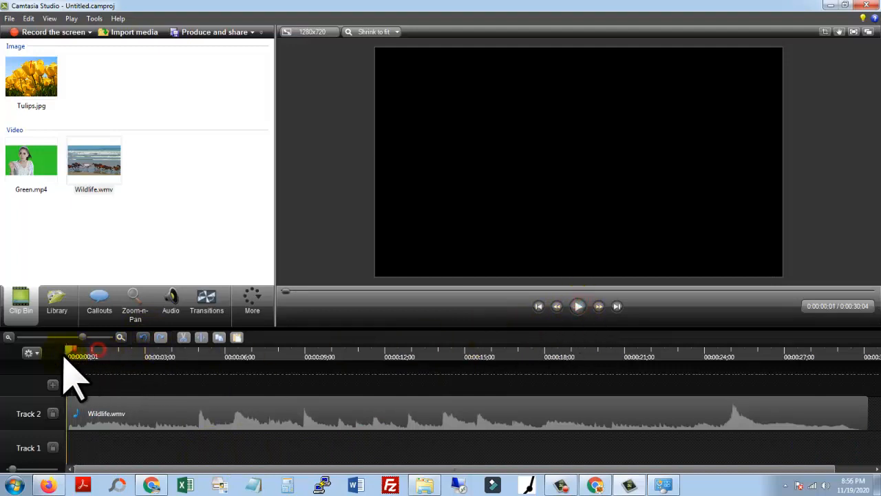
click(141, 337)
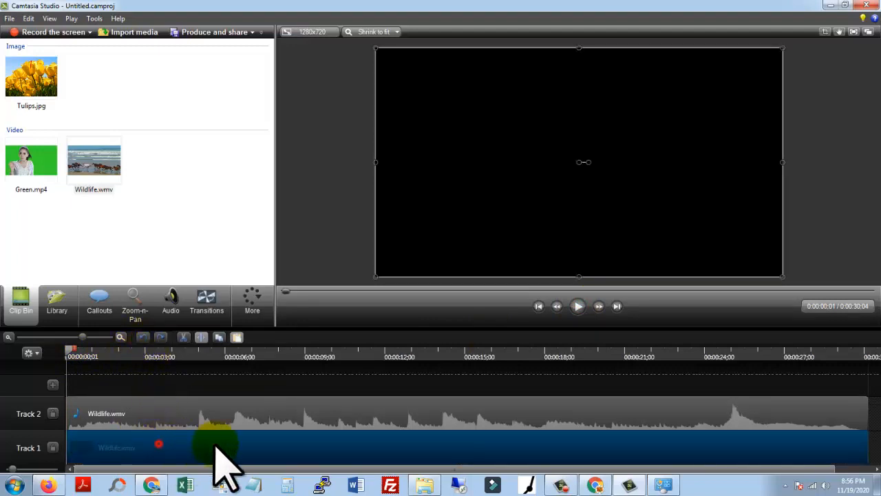
click(321, 420)
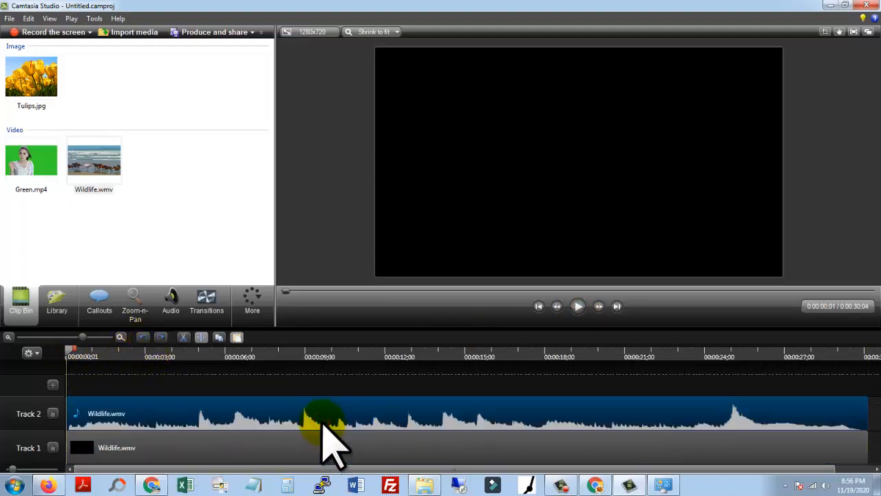
Split only the Wildlife video on Track 1 at 0:00:04:02, leaving the Track 2 audio whole
click(288, 448)
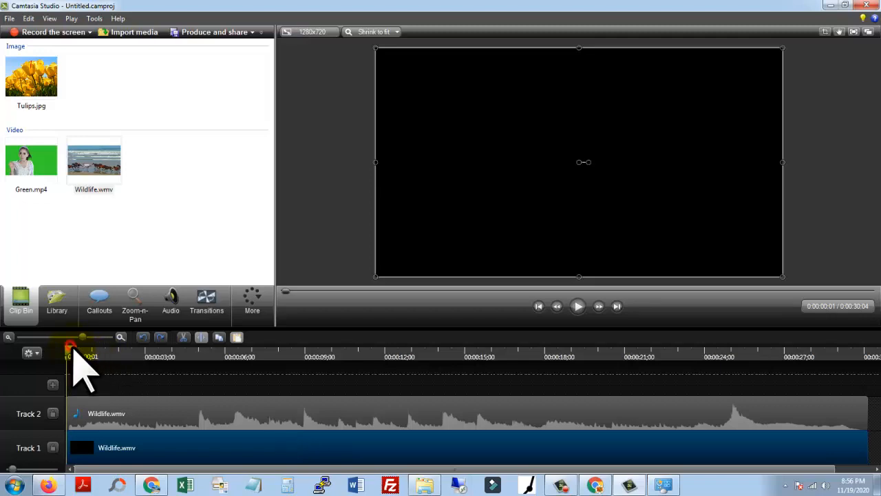
drag(73, 349, 177, 372)
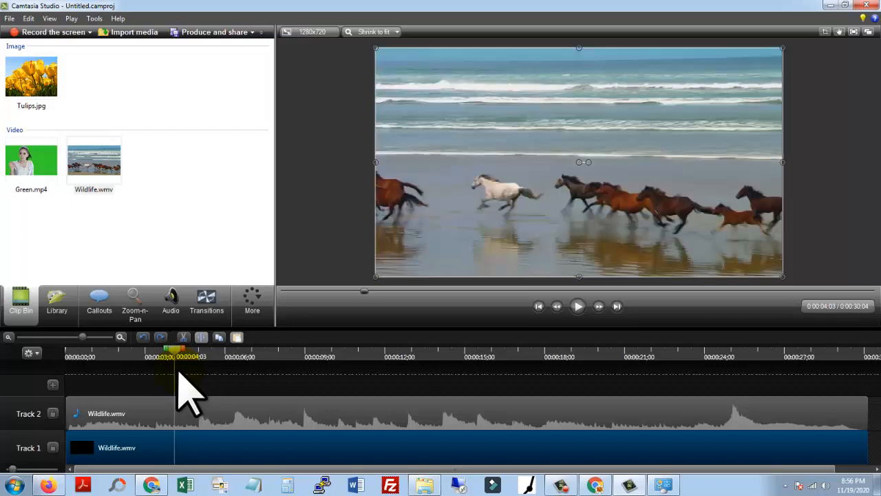
click(229, 444)
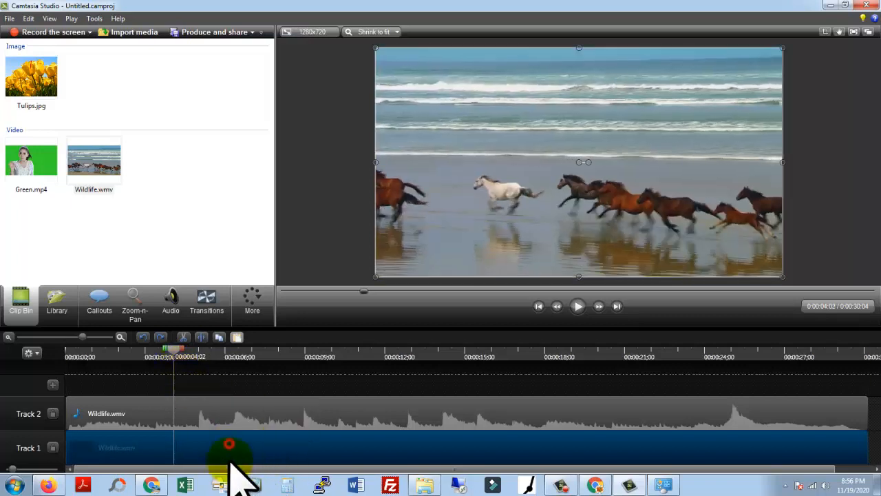
right_click(178, 352)
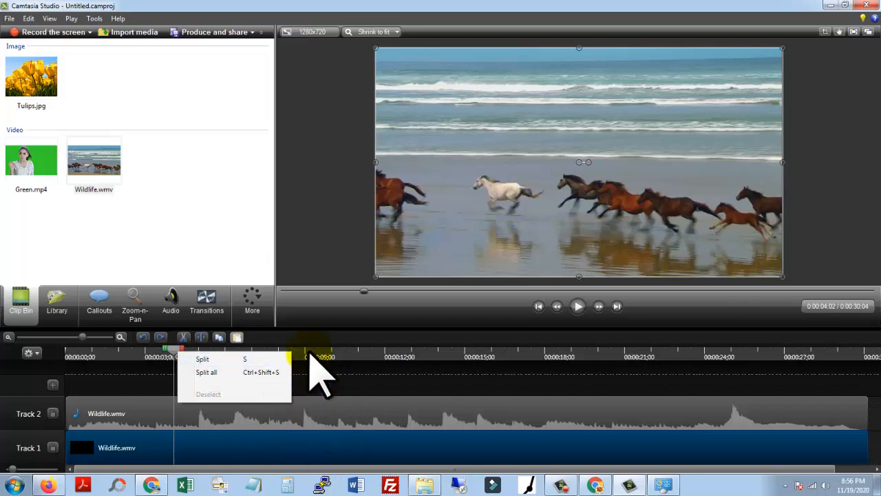
click(207, 372)
drag(222, 448, 180, 451)
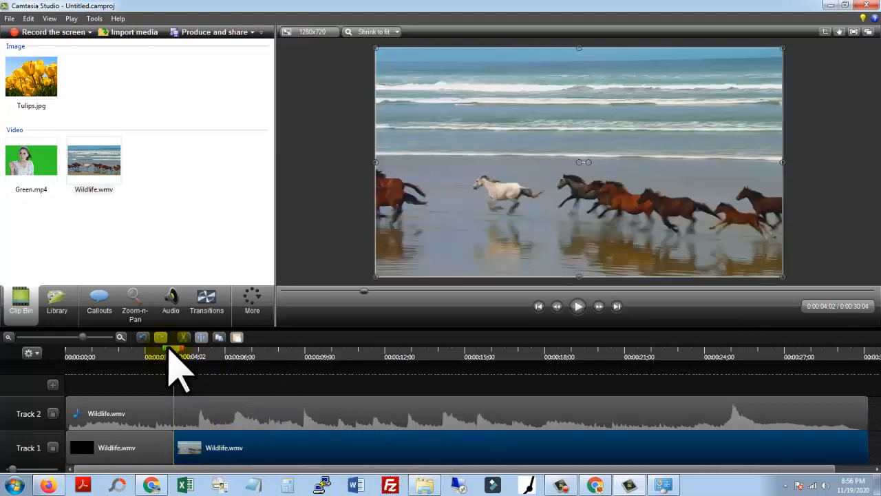
Split the second Track 1 segment at 0:00:07:07 and delete the section between the two cuts
drag(176, 353, 259, 368)
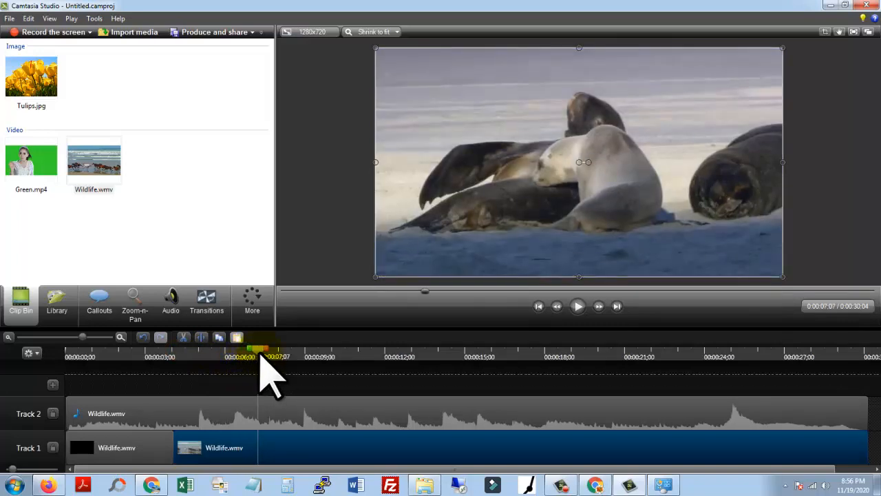
right_click(261, 356)
click(279, 360)
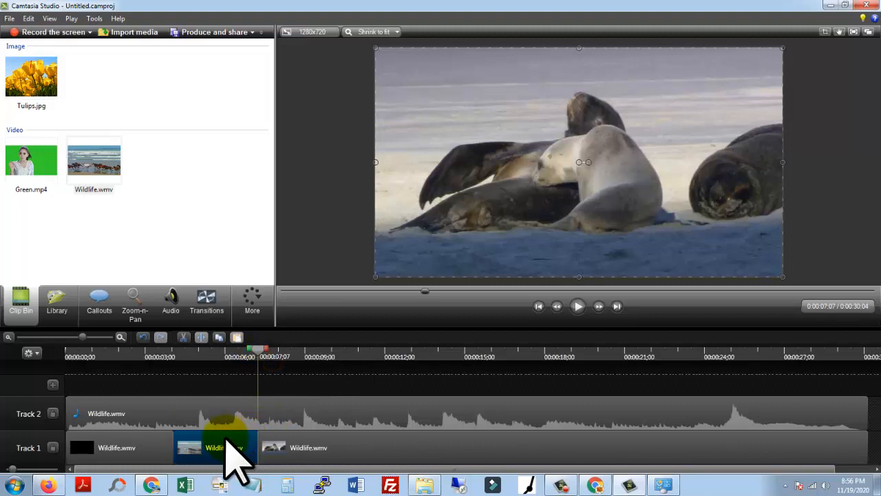
key(Delete)
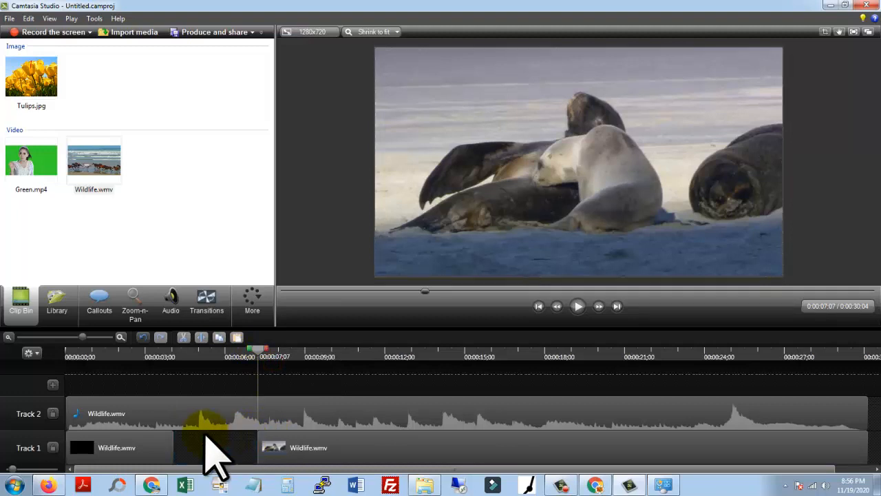
Move the last Track 1 segment against the first to close the gap and play across the cut from 0:00:03:16
click(521, 451)
drag(521, 452, 160, 360)
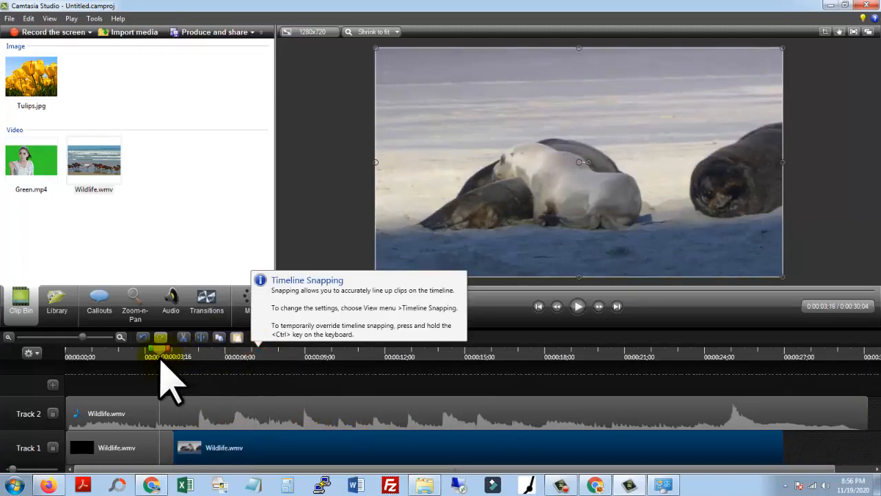
click(578, 306)
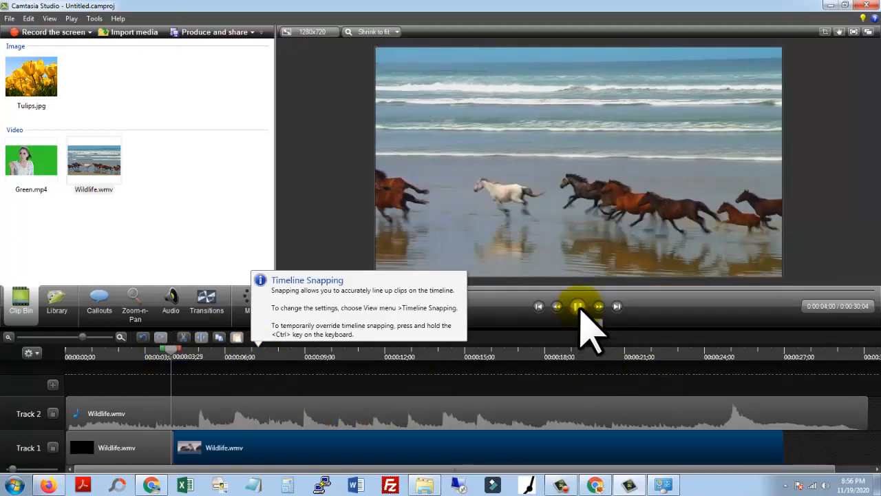
click(578, 307)
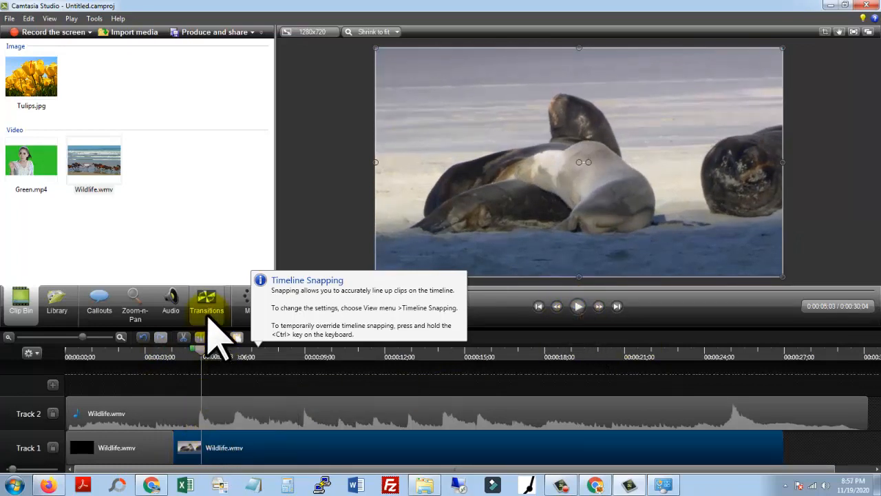
Add a Cube rotate transition between the two Wildlife segments on Track 1
click(207, 303)
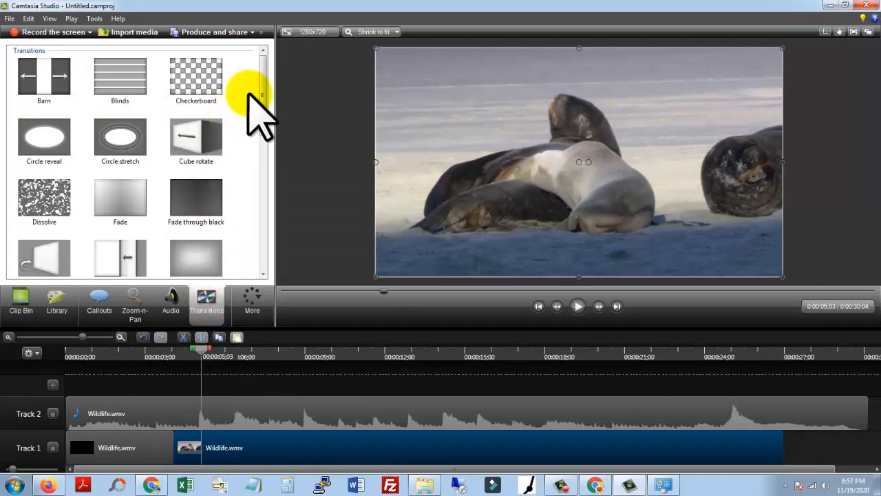
mouse_move(266, 76)
mouse_down()
mouse_move(259, 220)
mouse_move(260, 75)
mouse_up()
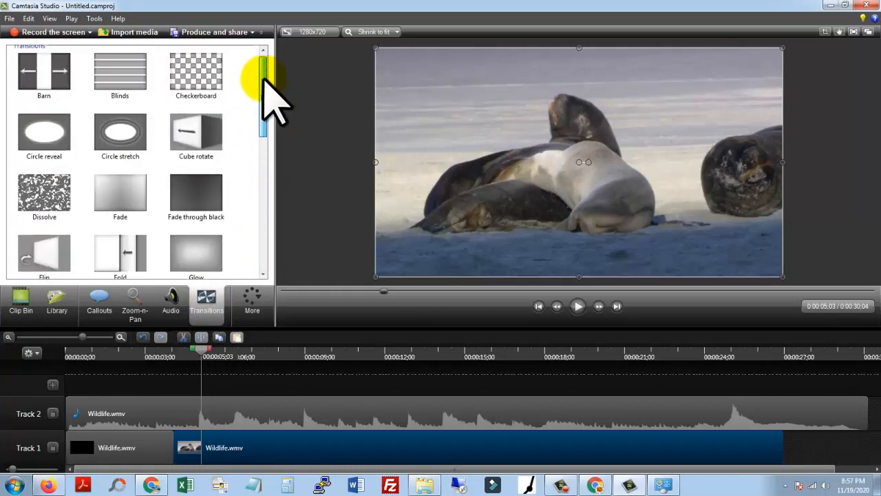
drag(182, 138, 182, 451)
Play the timeline from just before the Cube rotate transition and pause after it
drag(201, 354, 150, 354)
click(578, 305)
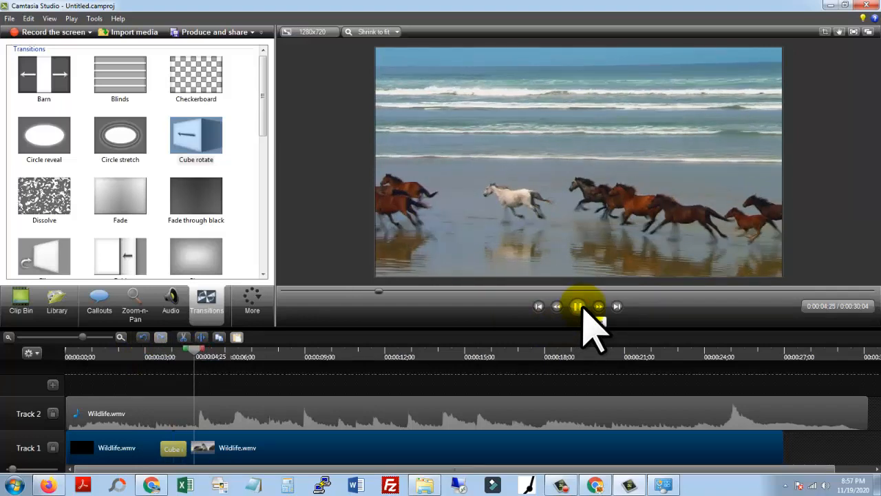
click(578, 306)
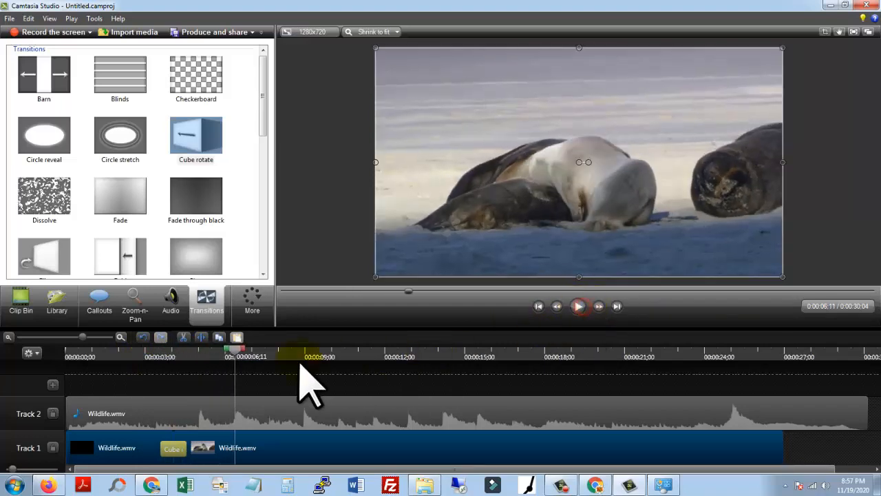
Split the Track 1 segment after the transition at 0:00:08:07
click(237, 353)
drag(237, 352, 281, 386)
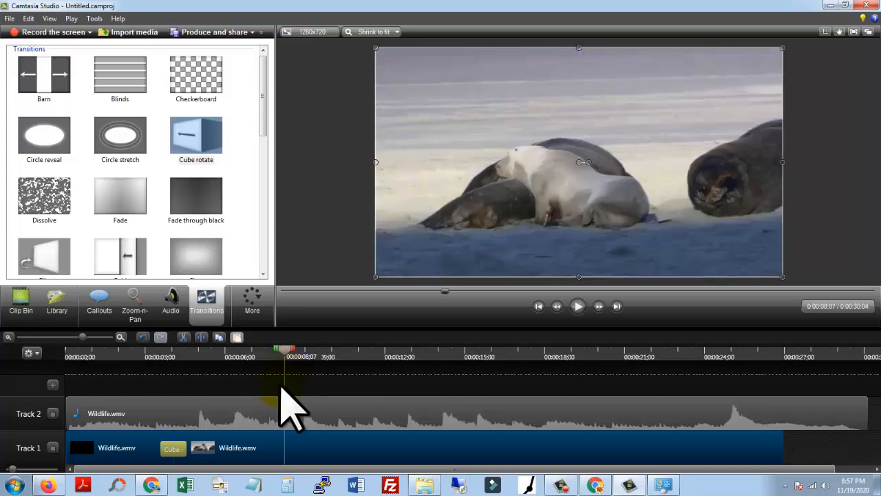
right_click(293, 355)
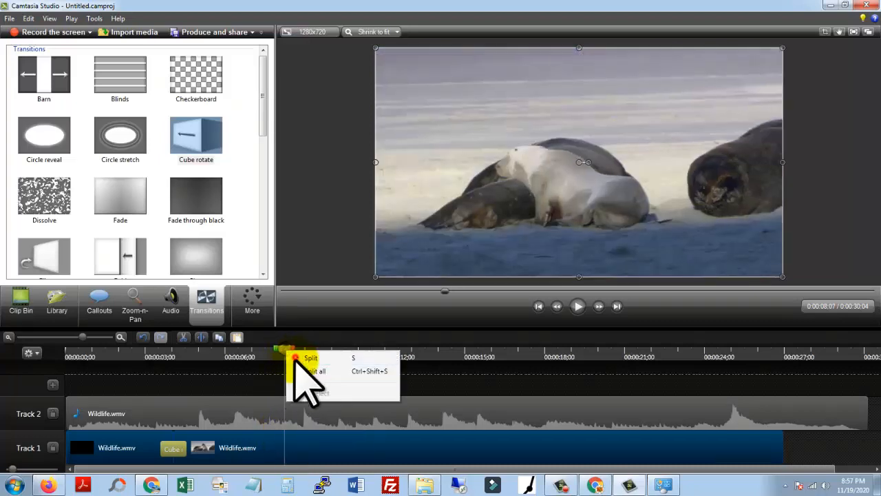
click(297, 358)
Select the last Track 1 segment and split it at 0:00:14:05
drag(293, 355, 446, 399)
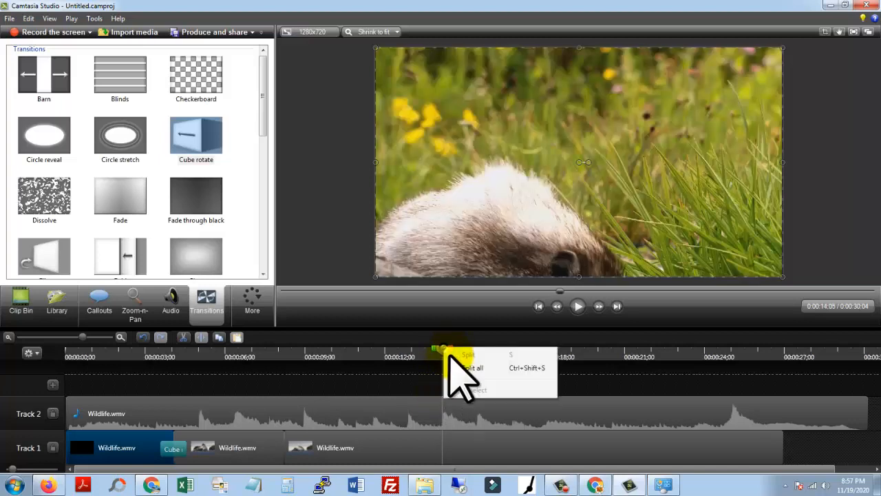
click(442, 434)
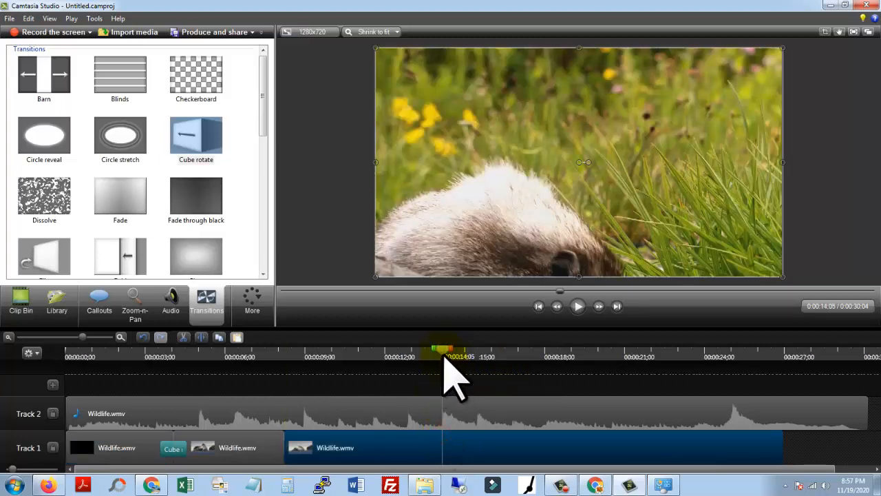
right_click(443, 356)
click(456, 355)
Set the clip speed of the Track 1 segment between 0:00:08:07 and 0:00:14:05 to 500%
click(391, 451)
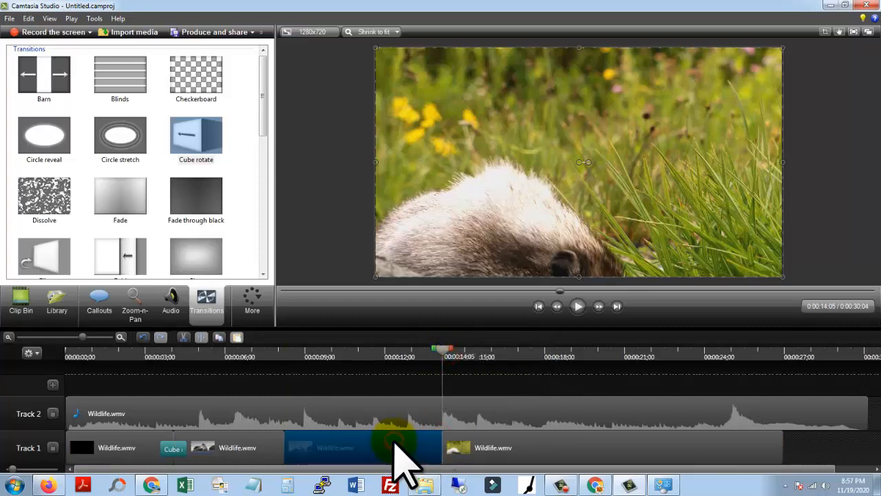
right_click(365, 446)
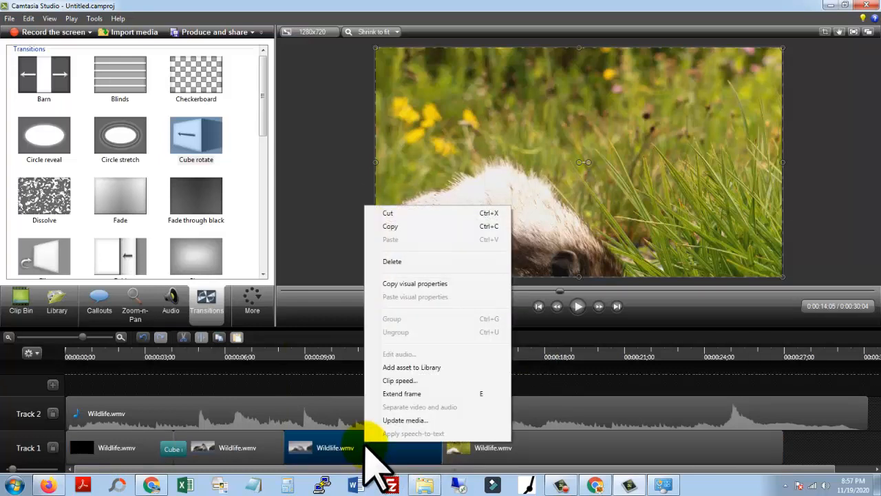
click(404, 381)
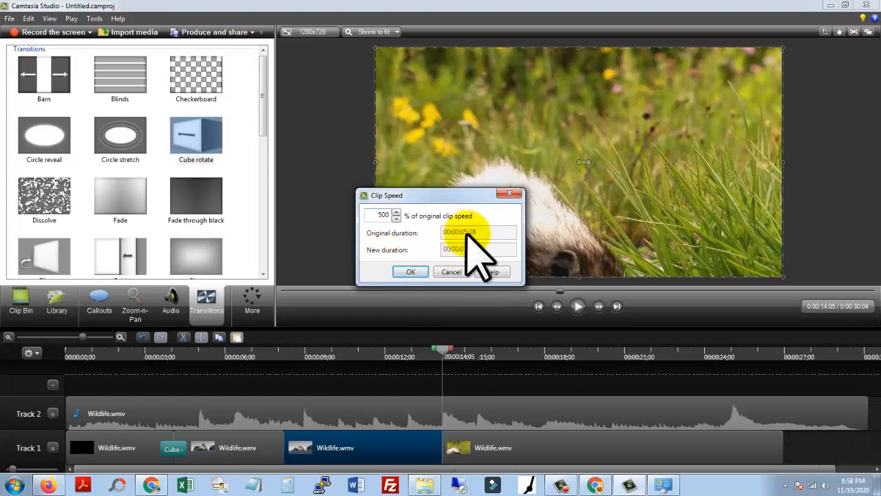
click(410, 273)
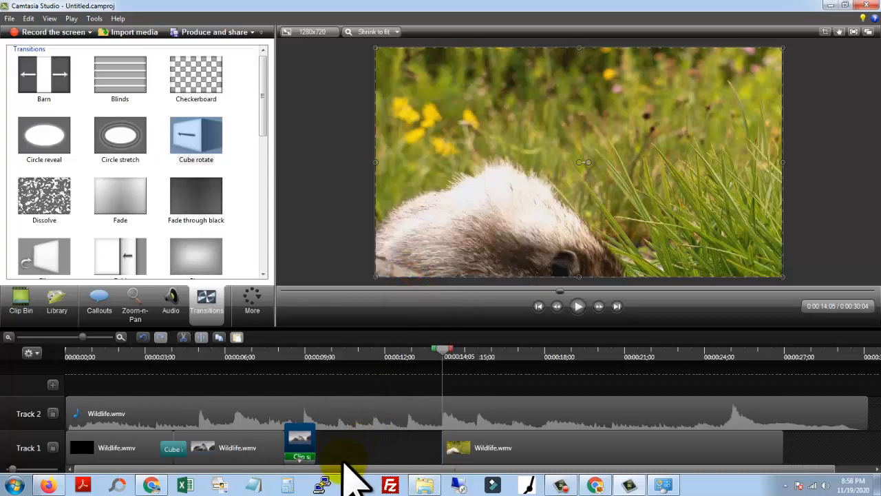
Play the timeline across the 500% speed segment, pause after it and return the playhead to before it
drag(443, 353, 279, 355)
click(578, 306)
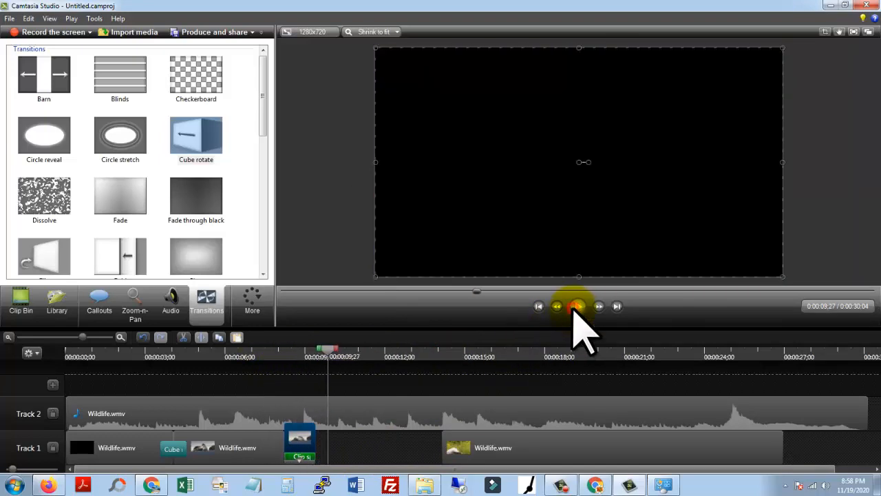
click(576, 308)
drag(330, 354, 285, 354)
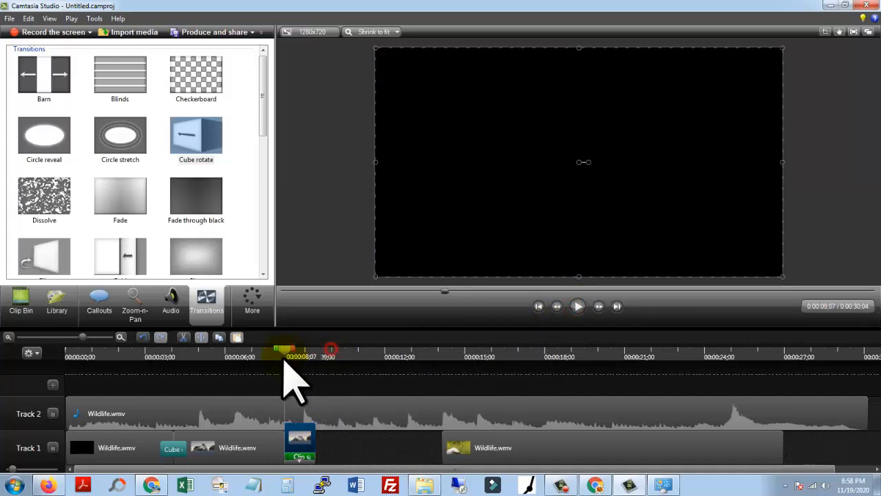
Try to set the sped-up Track 1 segment's clip speed to 50%
right_click(300, 438)
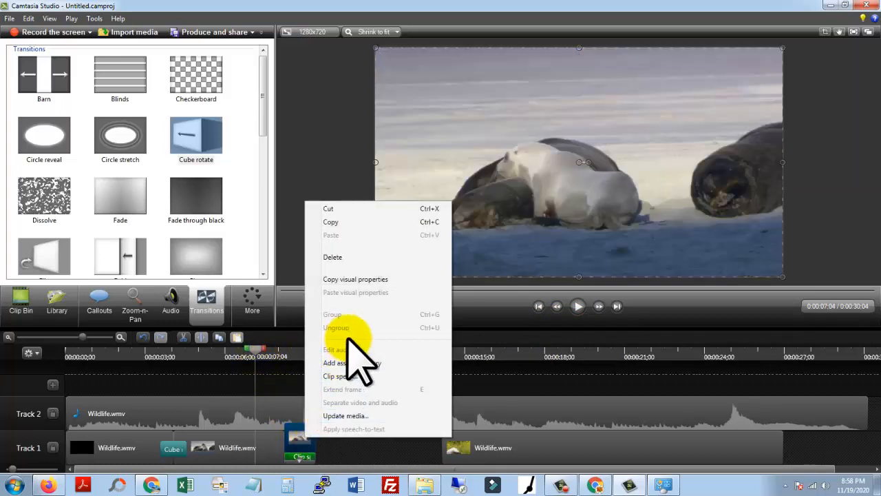
click(348, 377)
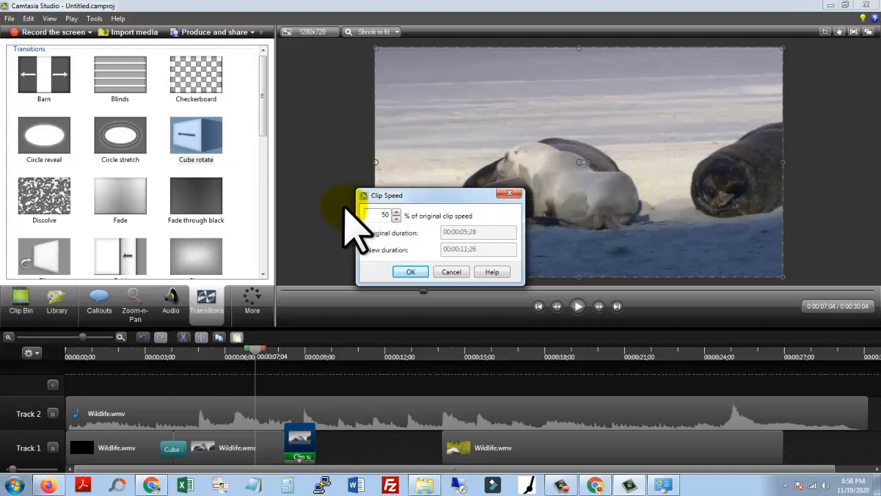
click(410, 272)
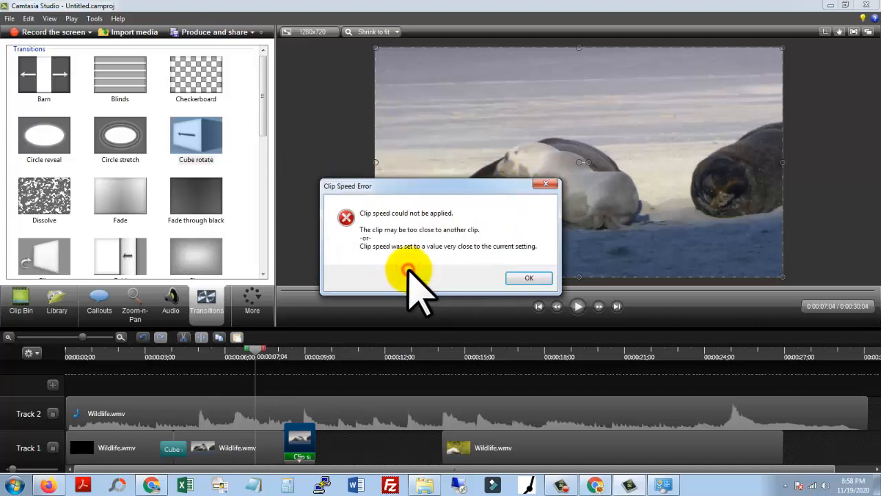
click(528, 280)
Move the last Track 1 segment further along to make room, and set the sped-up segment's clip speed to 50%
drag(518, 448, 836, 458)
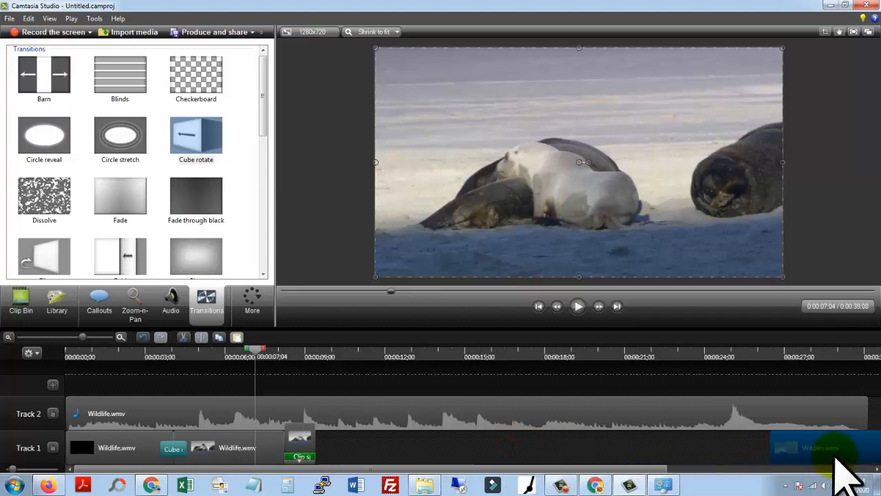
right_click(305, 440)
click(339, 376)
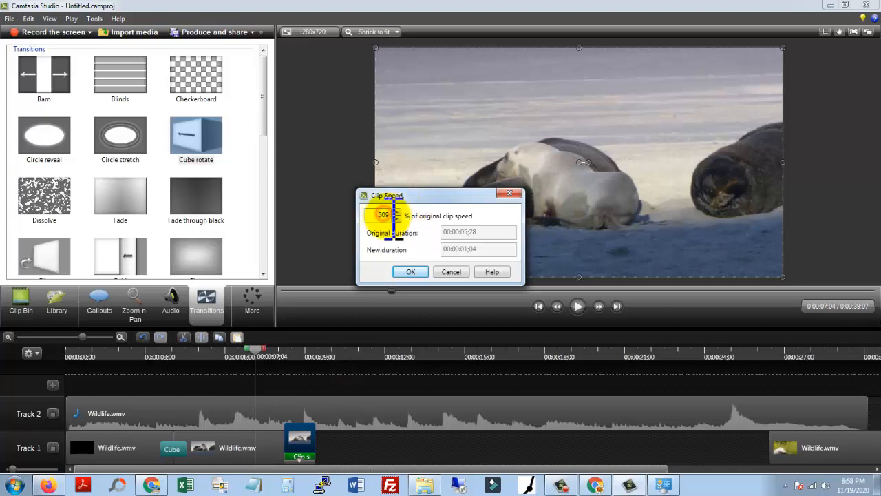
click(411, 272)
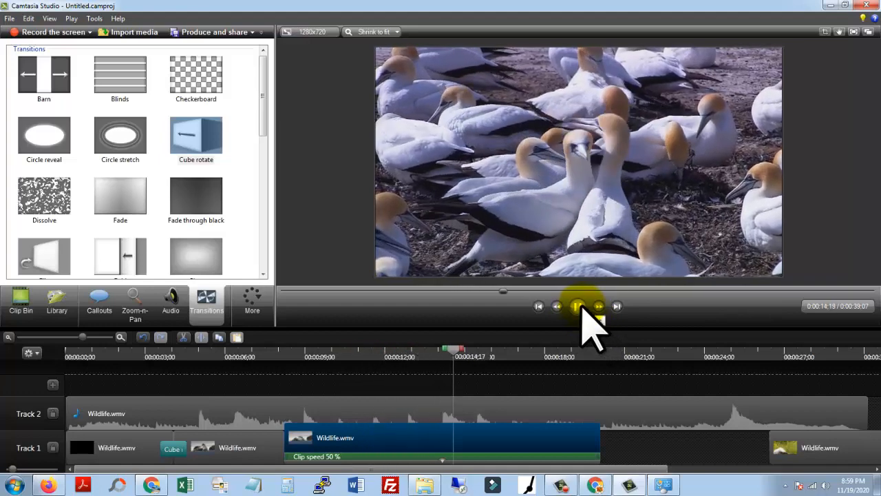
click(579, 309)
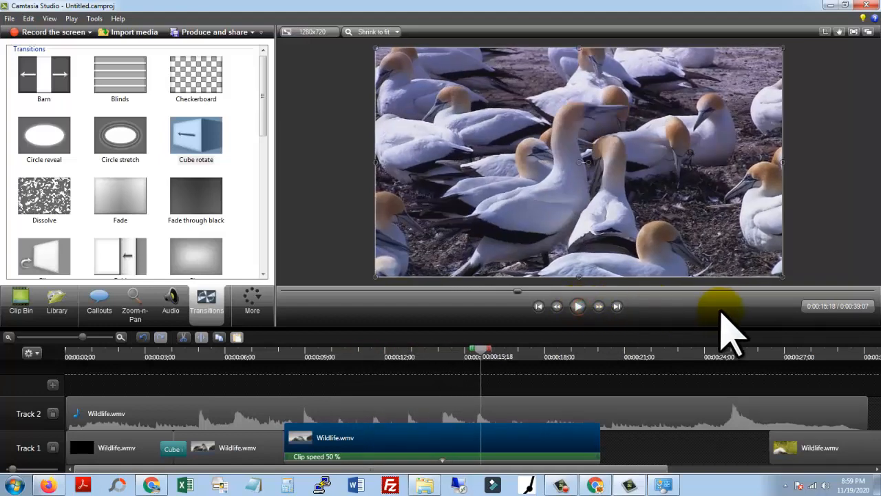
Set the slowed segment's clip speed to 100% and move the last Track 1 segment back against its end
right_click(455, 433)
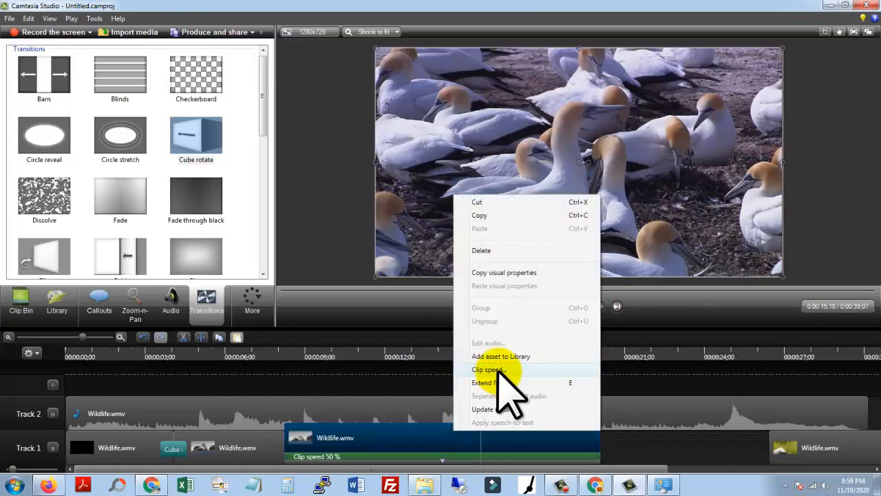
click(498, 370)
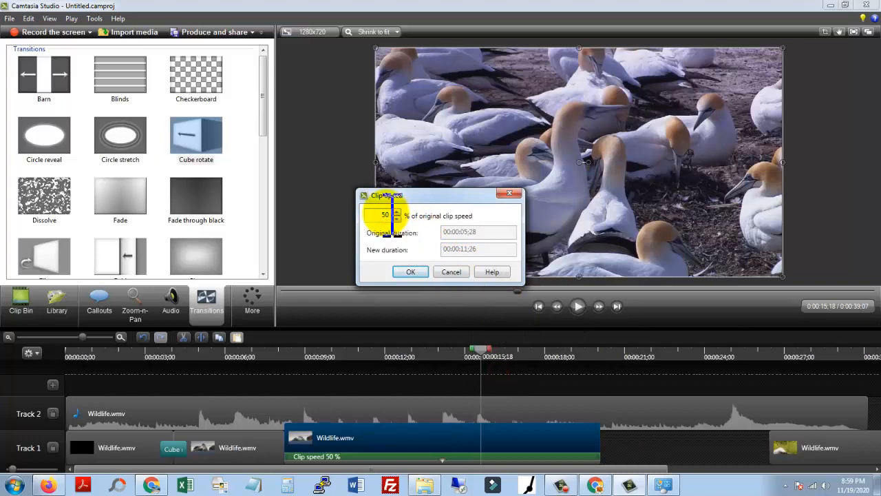
key(BackSpace)
key(BackSpace)
text(100)
click(413, 272)
drag(806, 462, 472, 366)
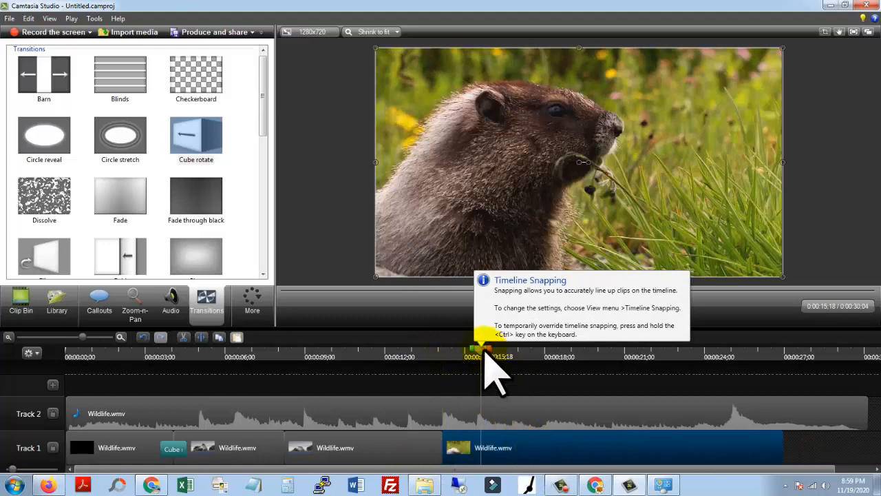
Move the playhead to 0:00:01:07 and open the Track 2 Wildlife audio clip for audio editing
drag(489, 359, 182, 387)
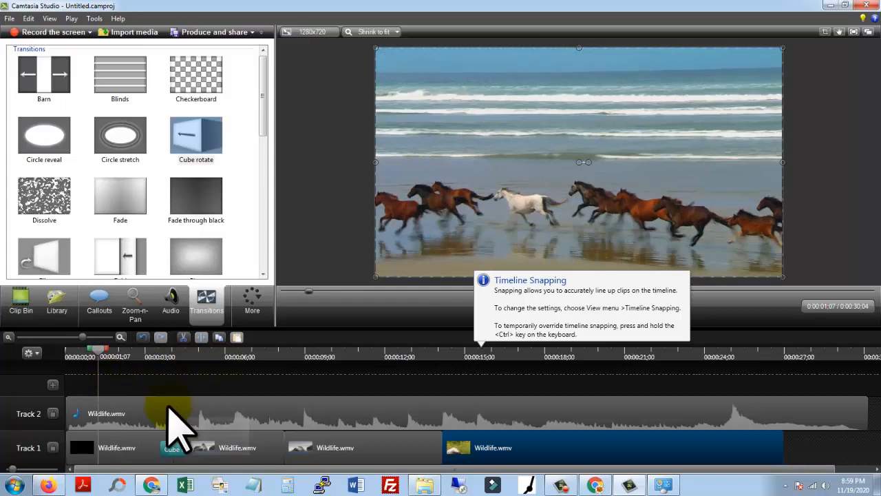
click(160, 417)
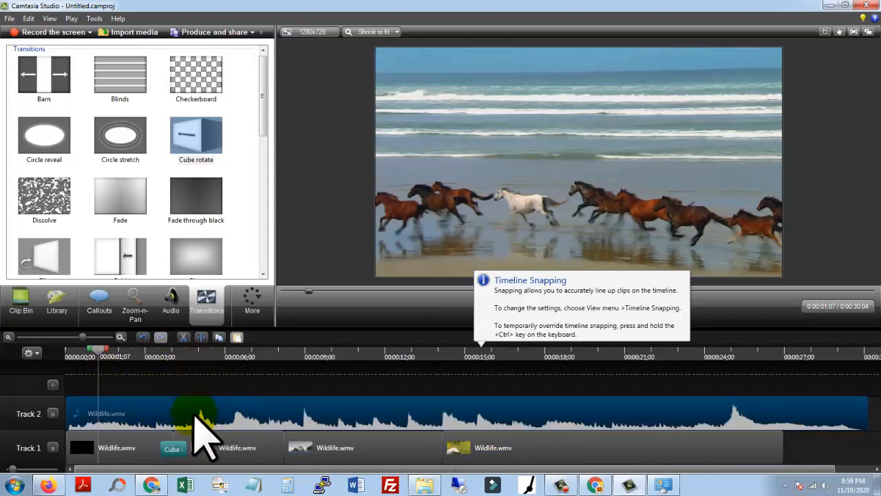
right_click(161, 411)
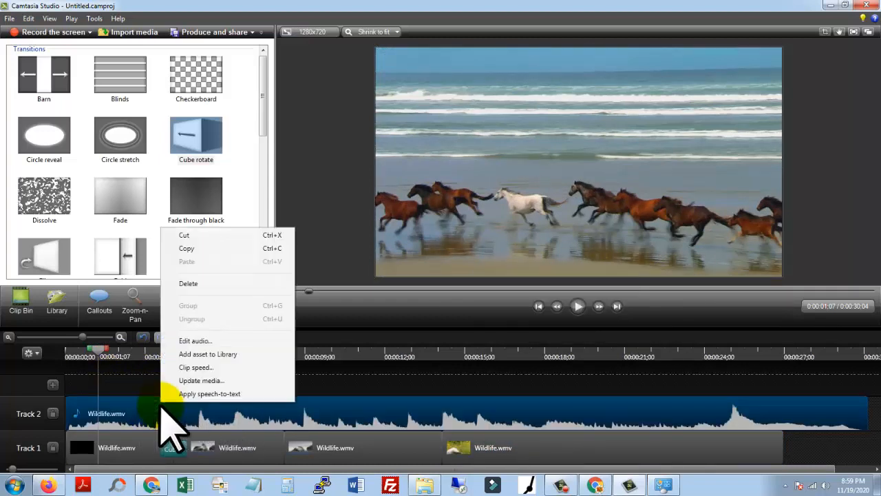
click(200, 341)
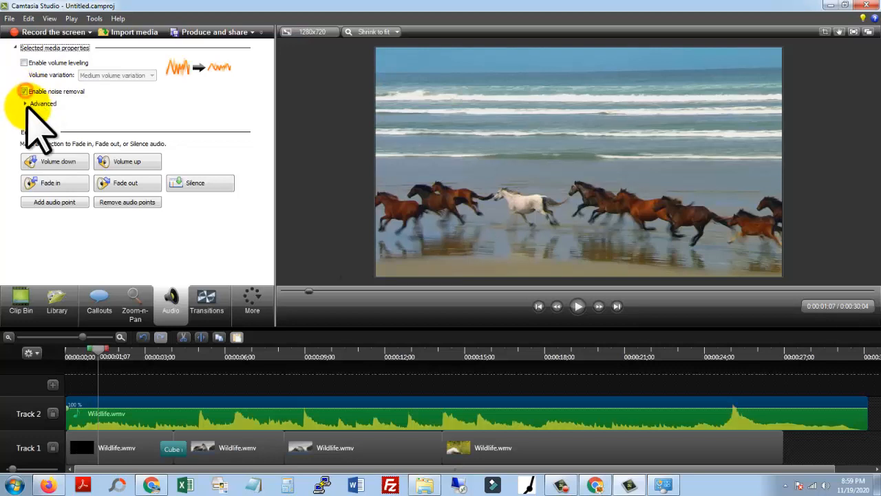
Try noise removal on the Track 2 audio and switch it back off
click(23, 92)
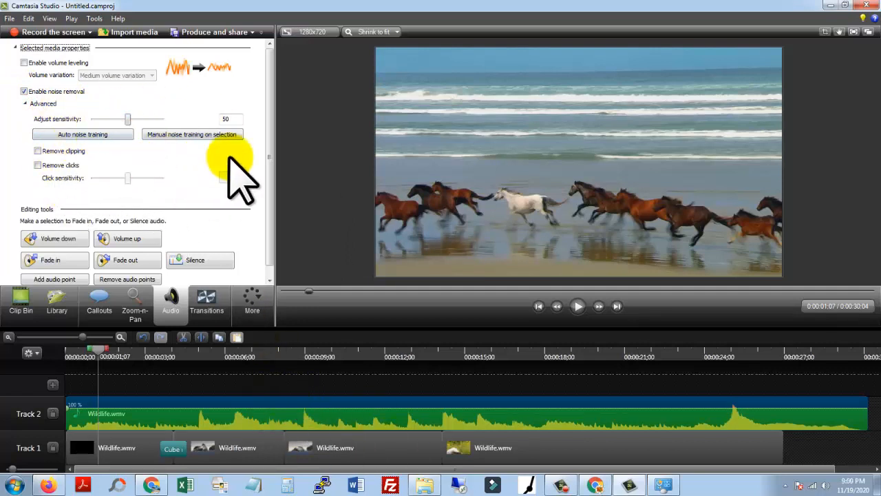
click(23, 92)
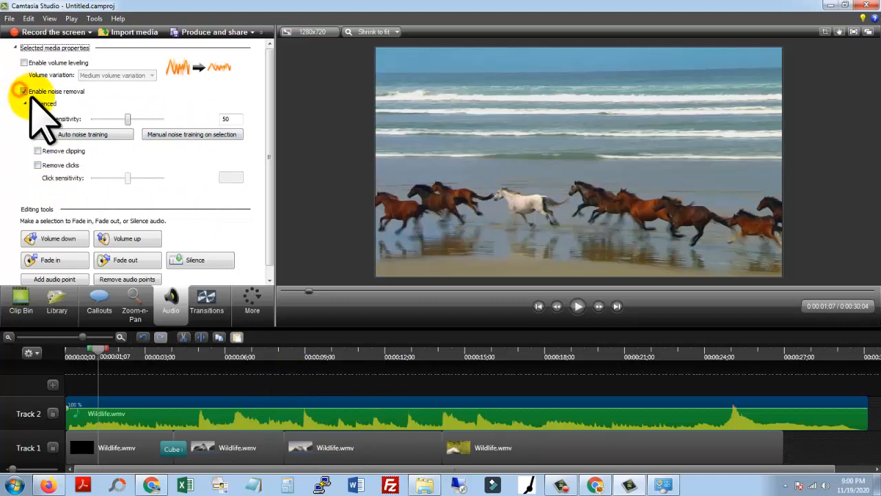
click(25, 92)
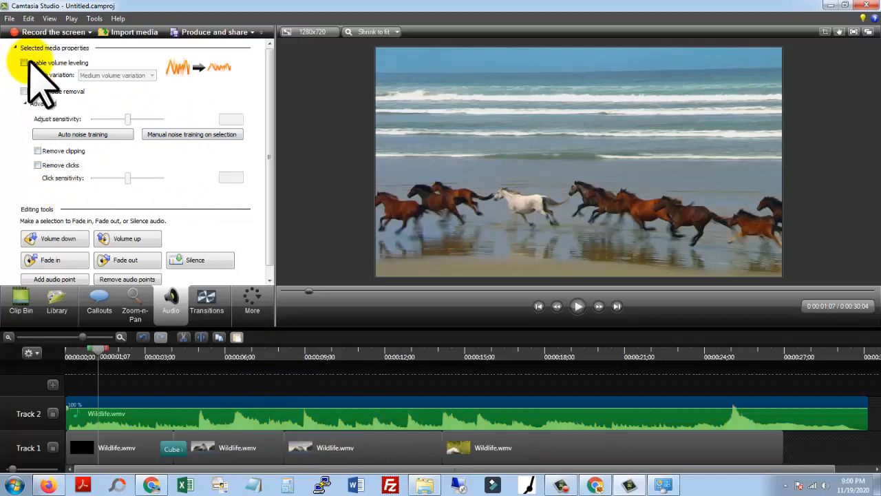
Try volume leveling with High volume variation on the Track 2 audio and switch it back off
click(25, 63)
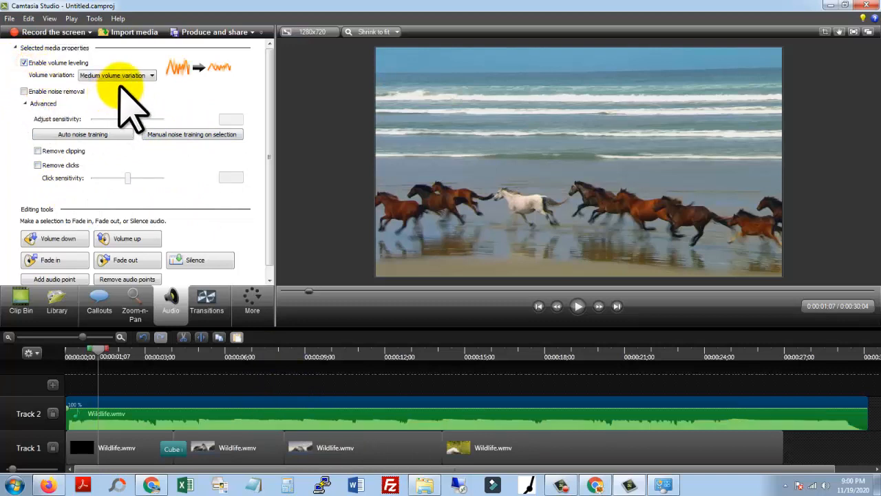
click(122, 76)
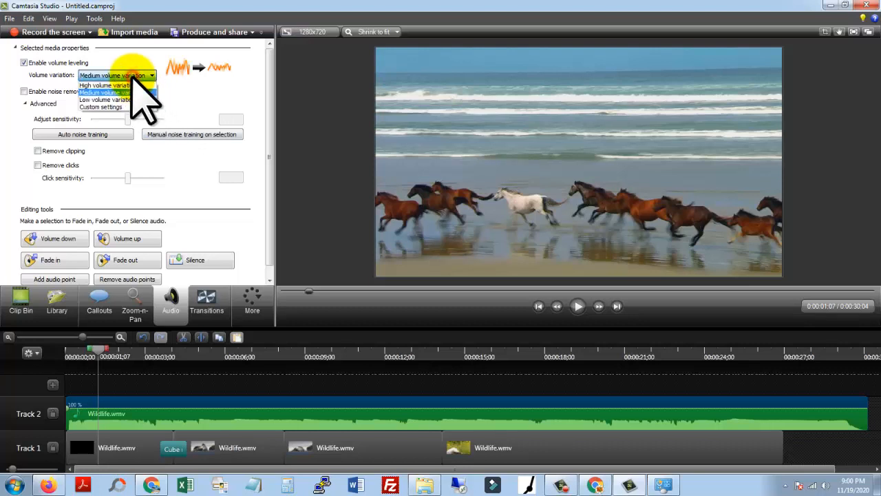
click(121, 86)
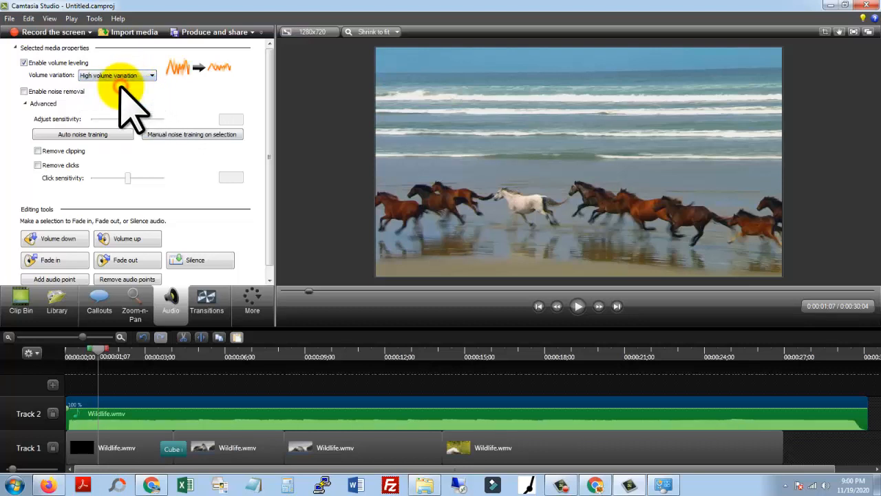
click(117, 76)
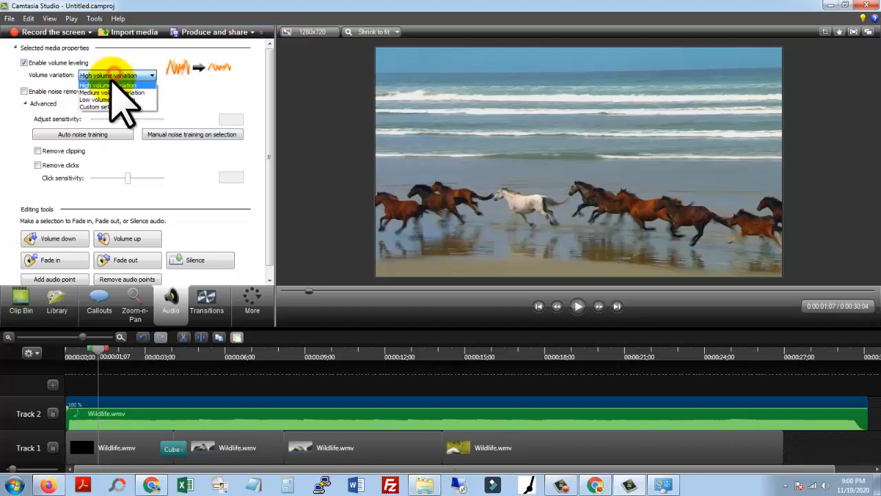
click(23, 63)
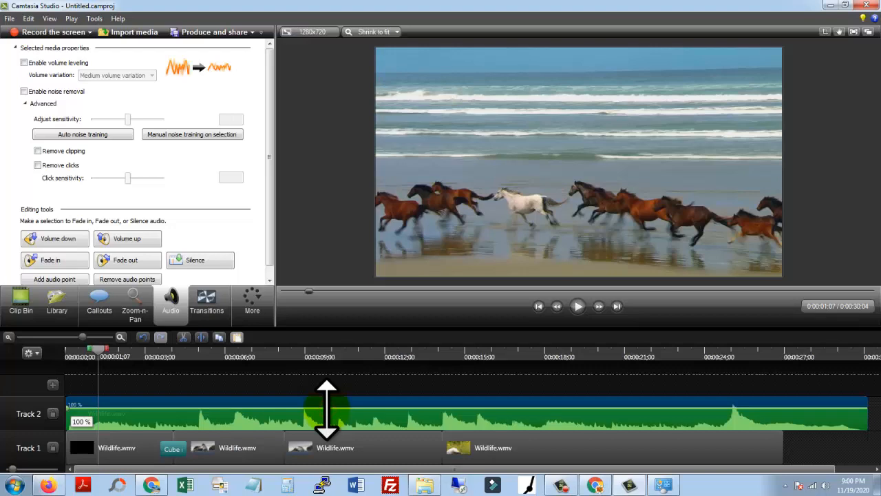
Raise the Track 2 audio volume to 500%, preview it briefly and return the volume to 100%
drag(327, 402, 329, 390)
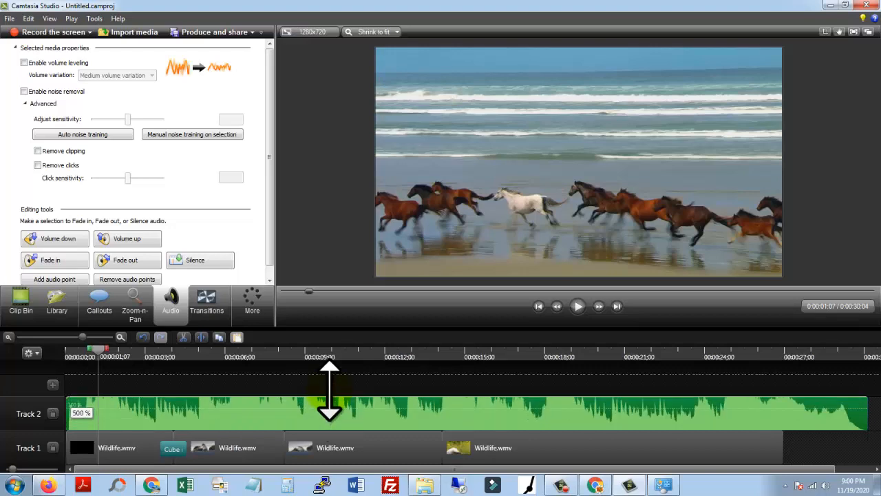
click(577, 306)
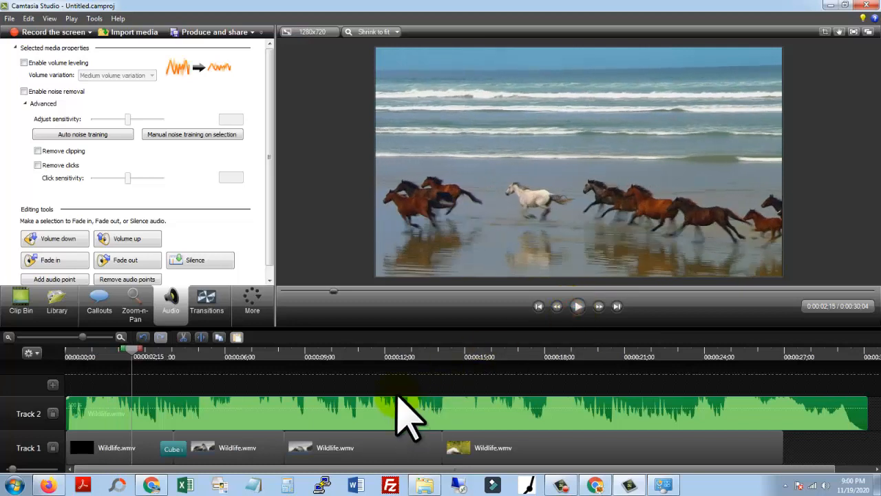
drag(400, 394, 401, 408)
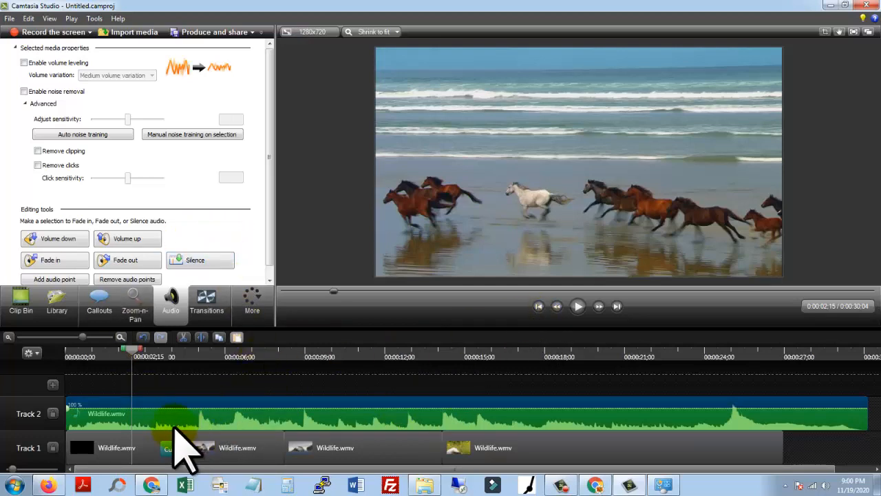
Split the Track 2 audio at 0:00:10:04 and move its second part further along, leaving a gap between the parts
right_click(156, 405)
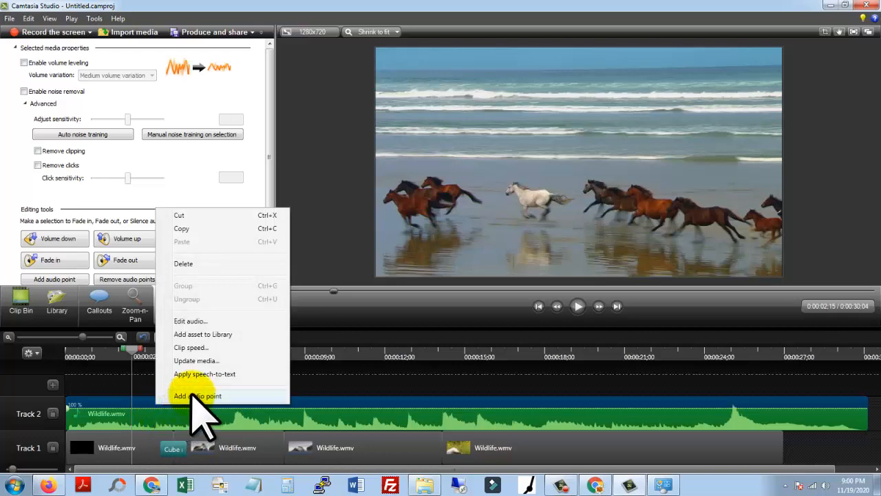
drag(132, 349, 334, 370)
right_click(339, 375)
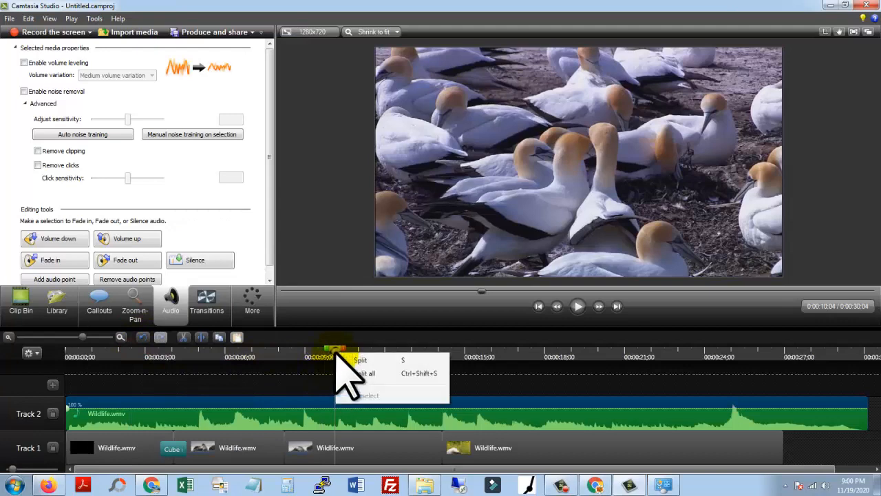
click(351, 360)
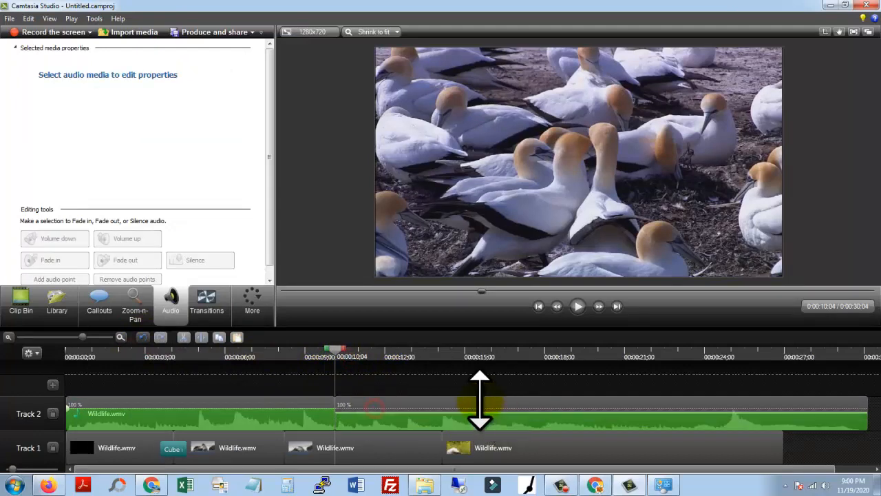
drag(474, 412, 613, 407)
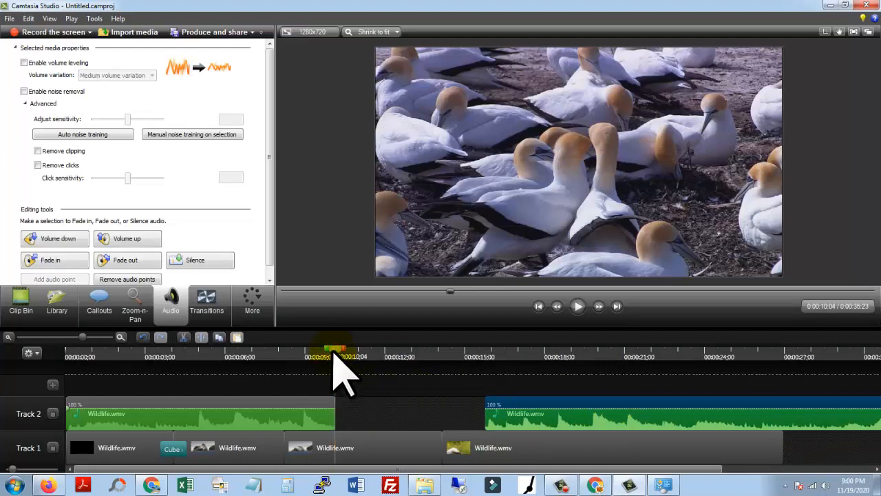
Preview the Track 2 audio across the end of its first part and the start of the gap
drag(333, 355, 314, 376)
click(560, 308)
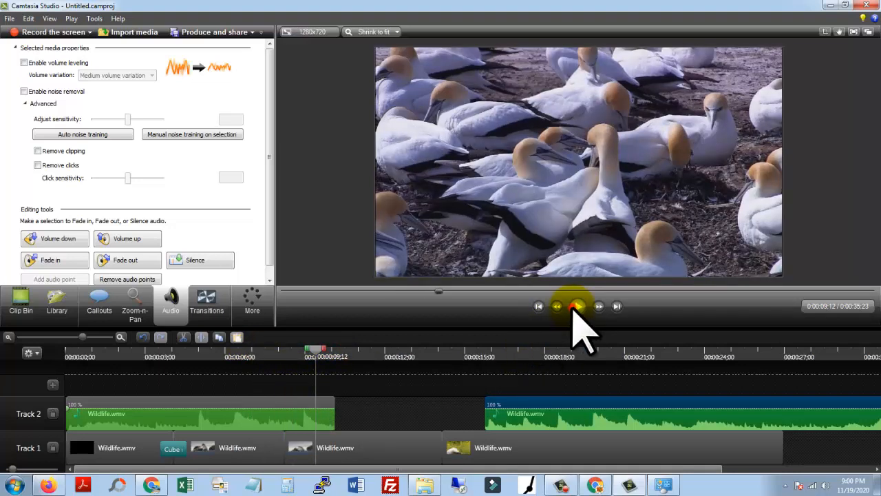
click(343, 354)
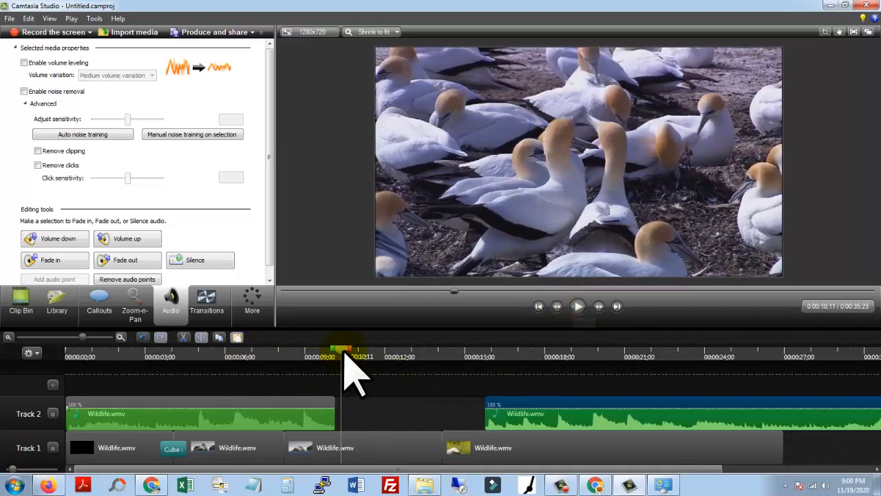
click(190, 356)
Add audio points near the end of the first Track 2 audio part and lower the last one to the bottom for a fade-out
click(328, 414)
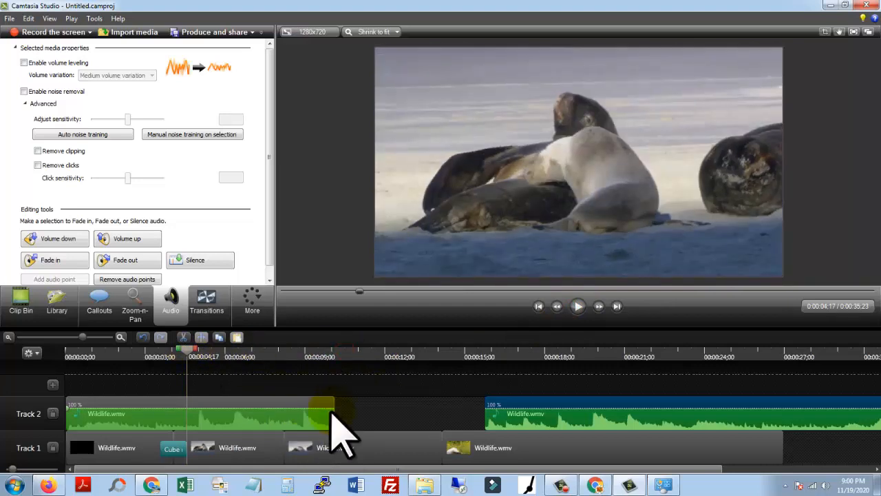
click(330, 408)
right_click(330, 409)
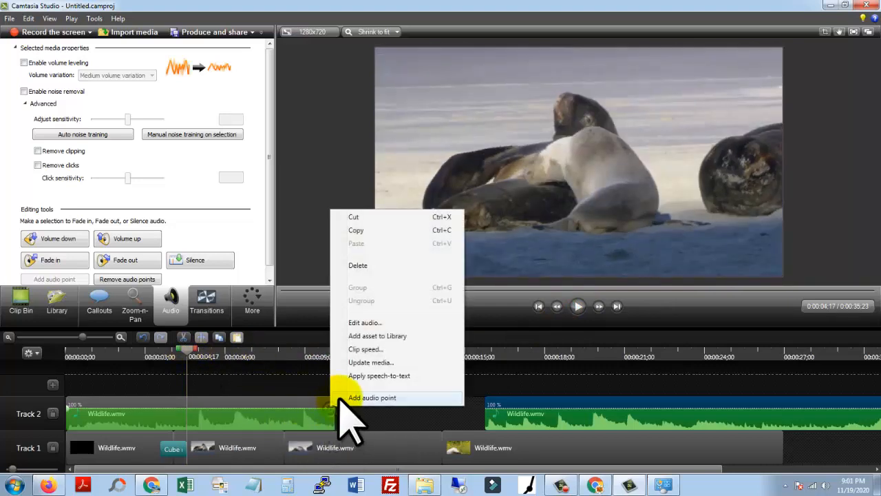
click(340, 395)
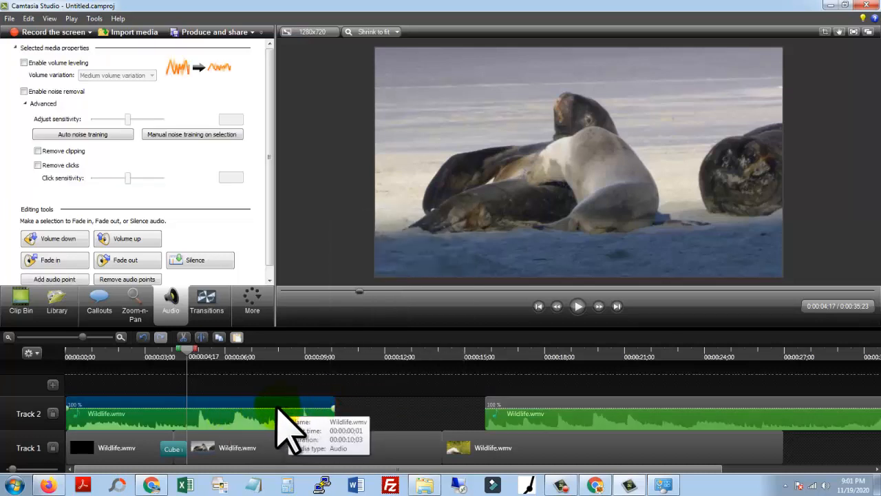
right_click(277, 409)
click(291, 393)
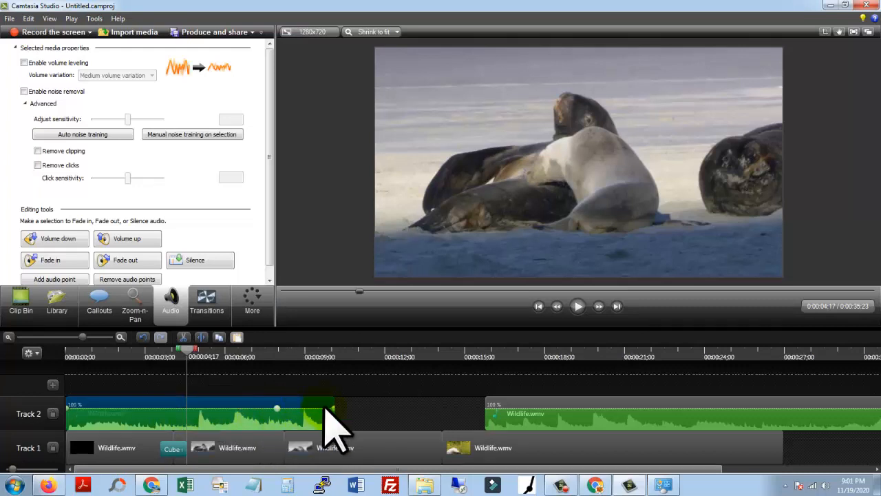
drag(333, 407, 336, 427)
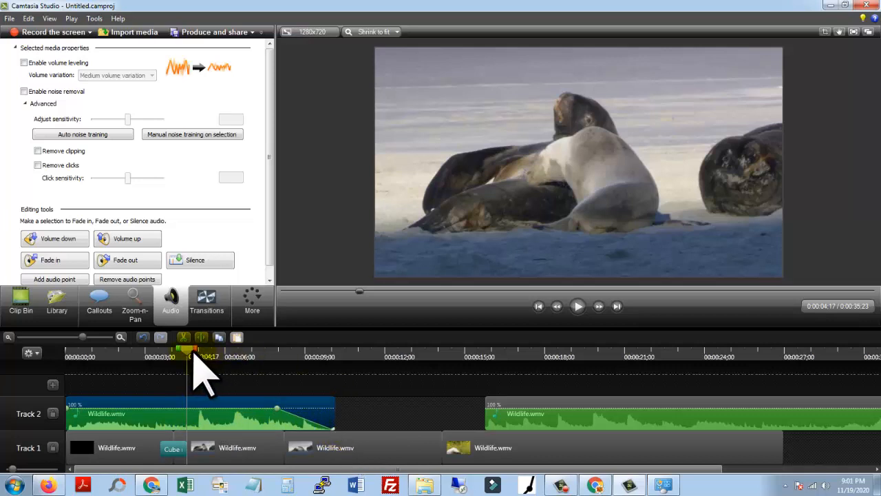
Preview the fade-out at the end of the first Track 2 audio part
drag(192, 355, 266, 354)
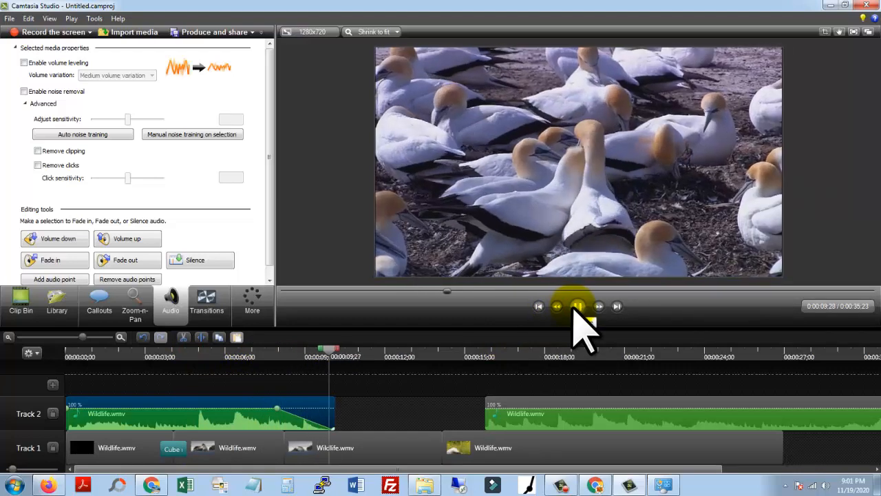
click(577, 307)
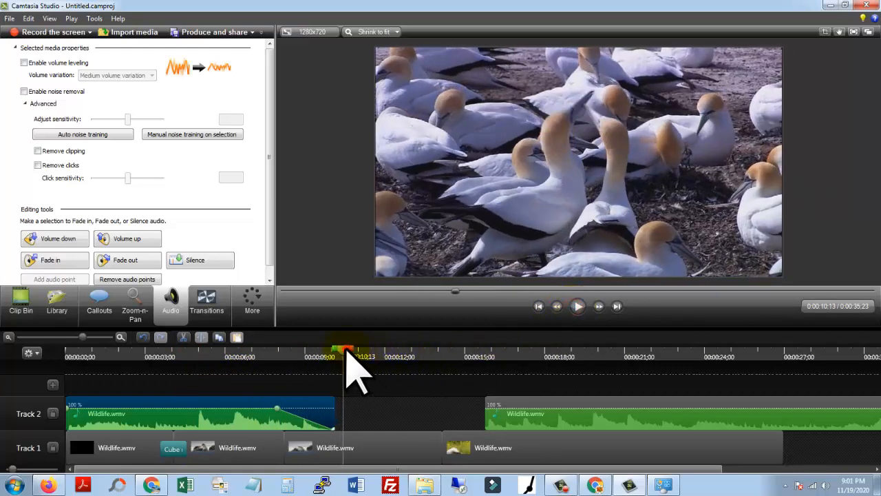
drag(347, 350, 180, 363)
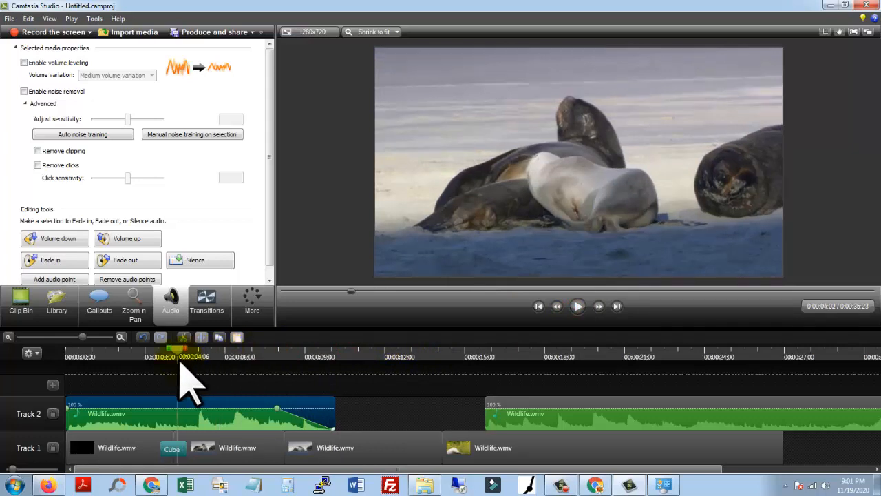
Add four more audio points to the first Track 2 audio part and lower the middle two, reducing the volume between about 2 and 6 seconds
right_click(252, 409)
right_click(254, 407)
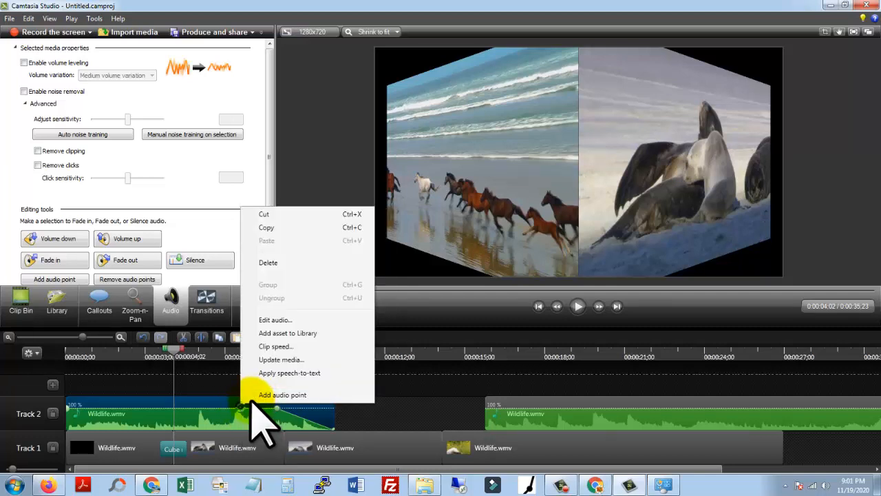
click(261, 397)
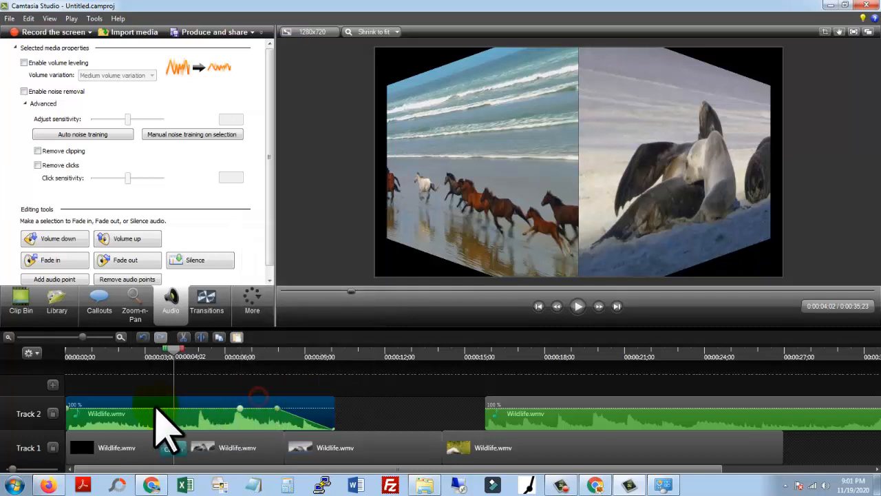
right_click(224, 412)
click(248, 395)
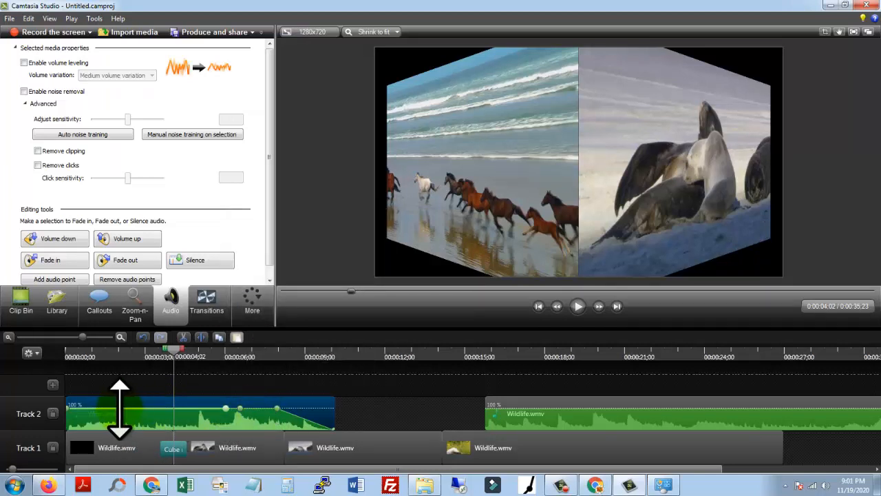
right_click(114, 408)
click(127, 396)
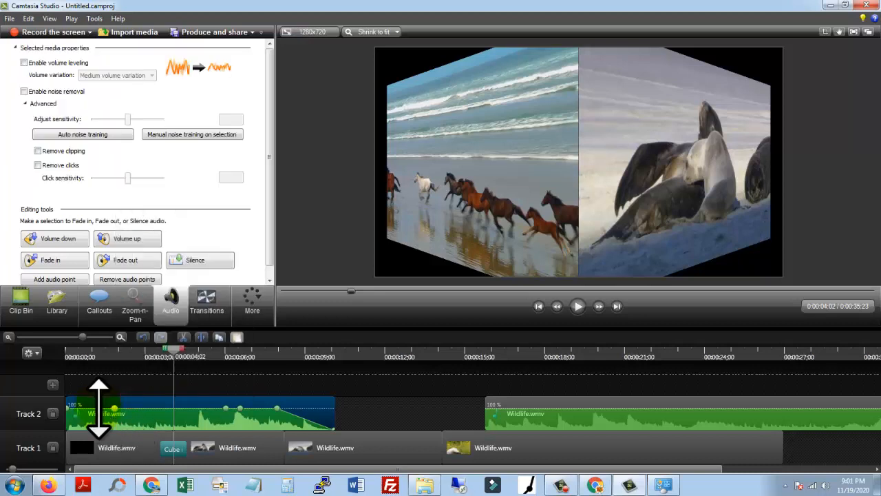
right_click(99, 407)
click(115, 397)
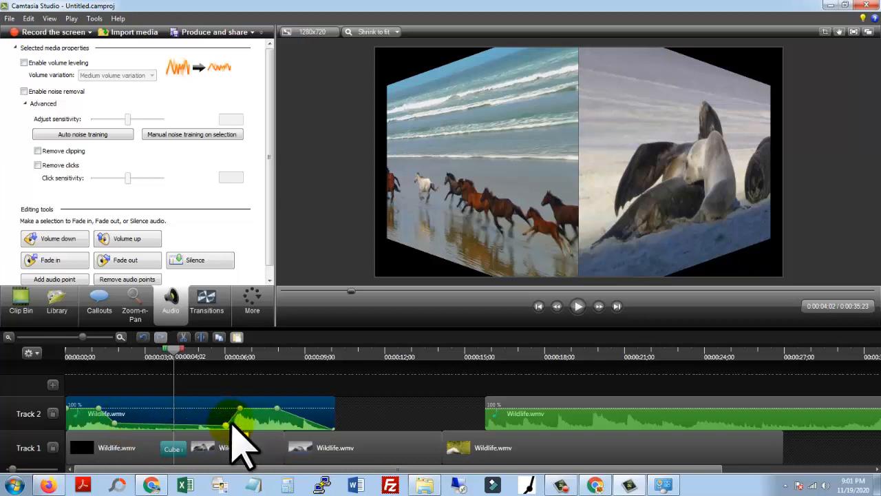
Preview the first Track 2 audio part from about 0:00:01 through the lowered section and the volume rise
drag(174, 353, 103, 370)
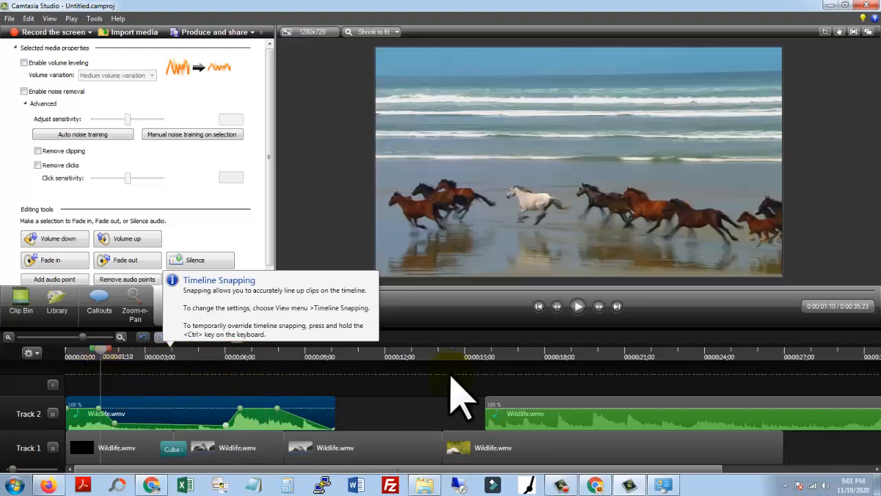
click(575, 307)
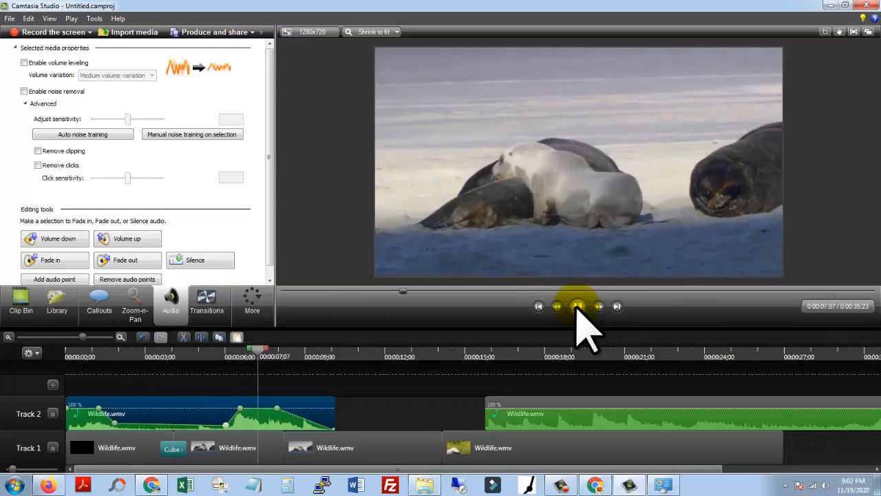
click(577, 308)
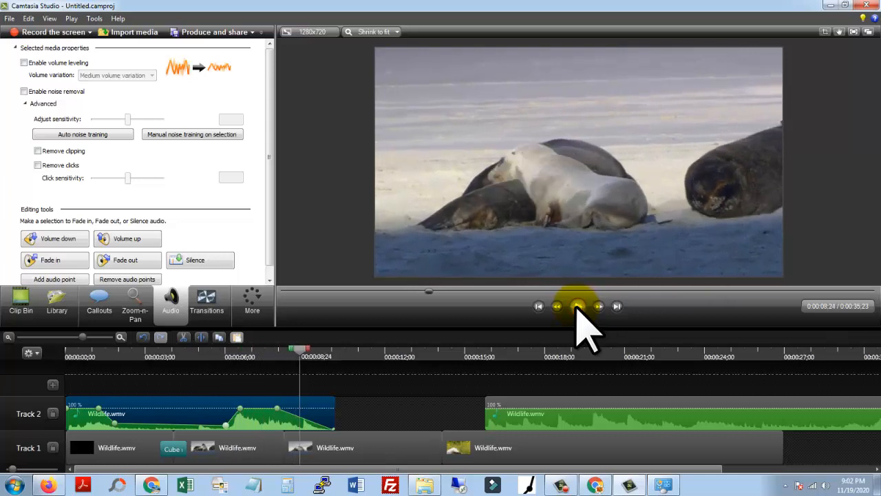
Move the second Track 2 audio part back against the end of the first part to close the gap
drag(308, 357, 221, 363)
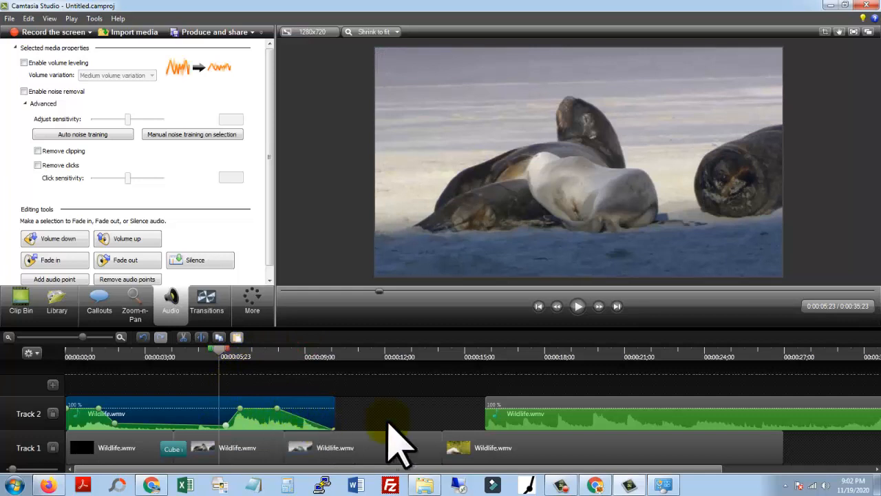
drag(572, 431, 340, 423)
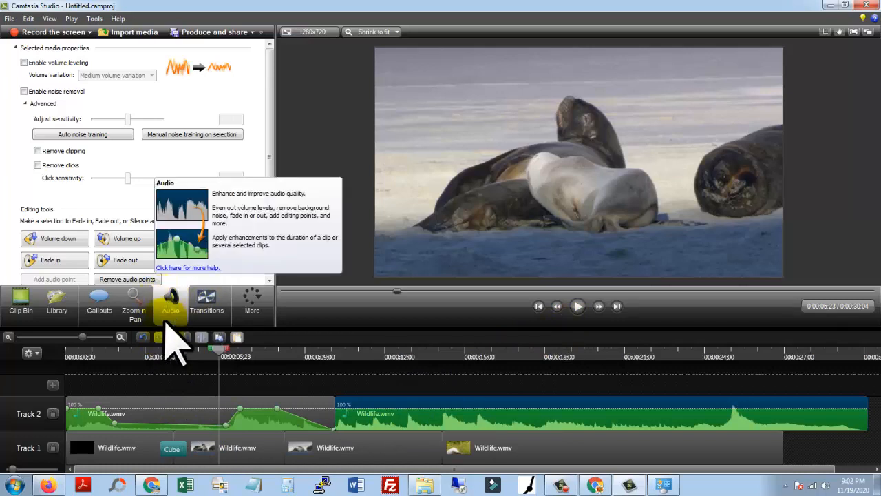
Add a Zoom-n-Pan at 0:00:05:23 that zooms in to 220% on the light-coloured seal
click(132, 311)
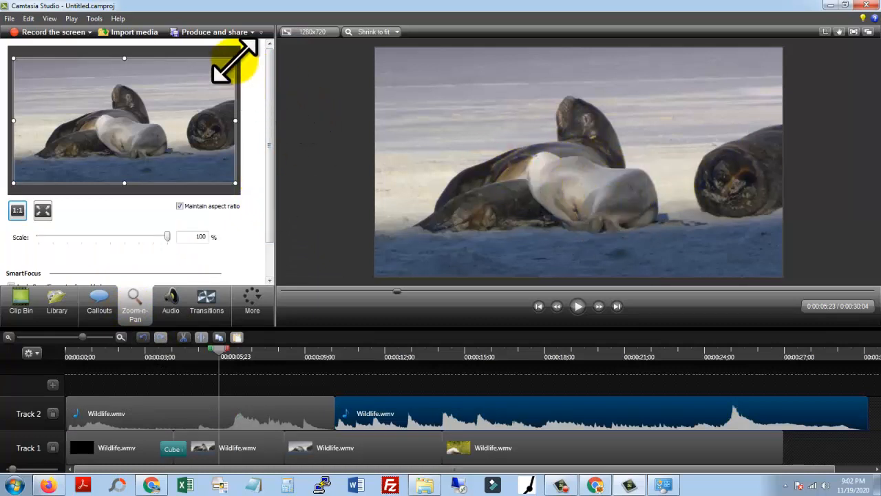
drag(236, 59, 170, 94)
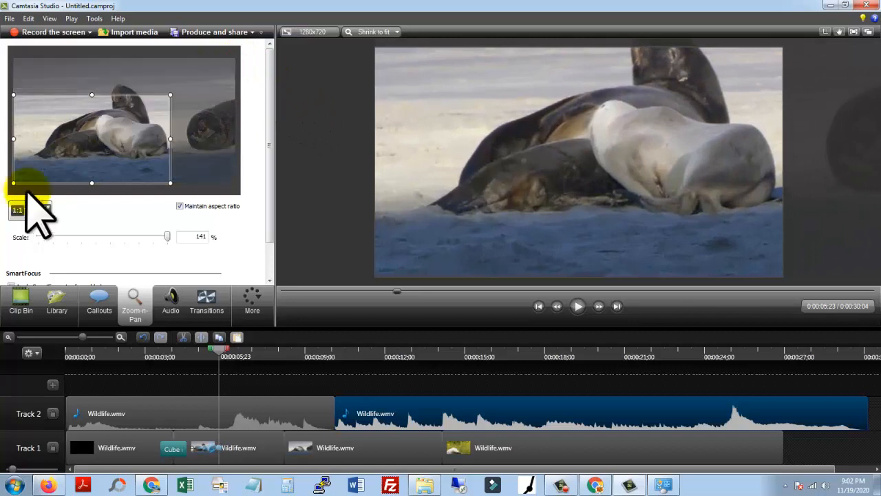
drag(13, 182, 154, 139)
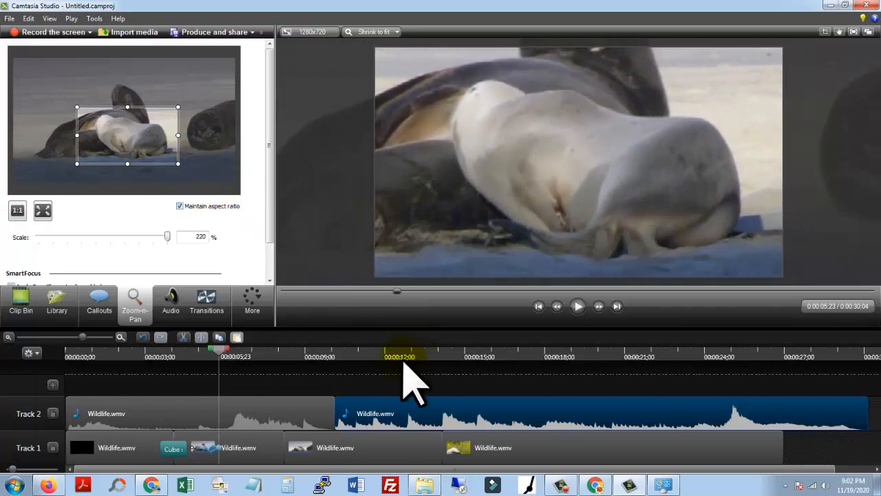
Add a second Zoom-n-Pan at 0:00:07:12 that returns the view to the full frame at 100% scale
click(577, 307)
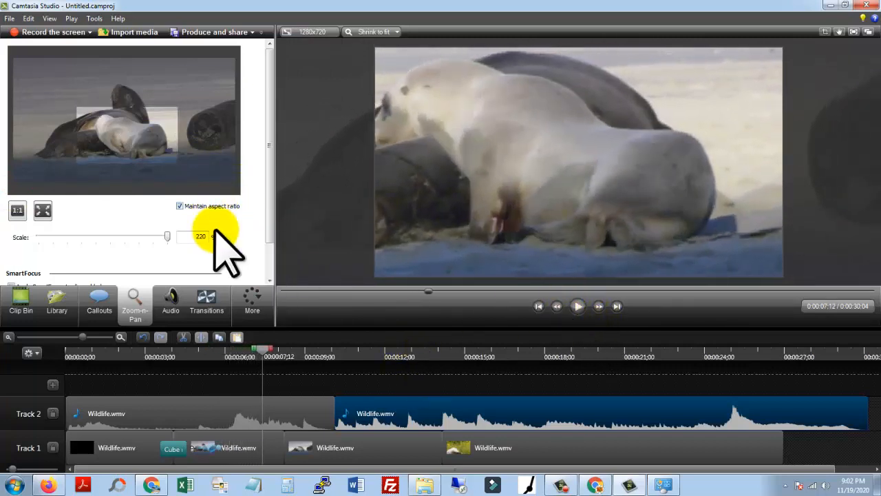
drag(178, 163, 235, 196)
drag(234, 101, 238, 97)
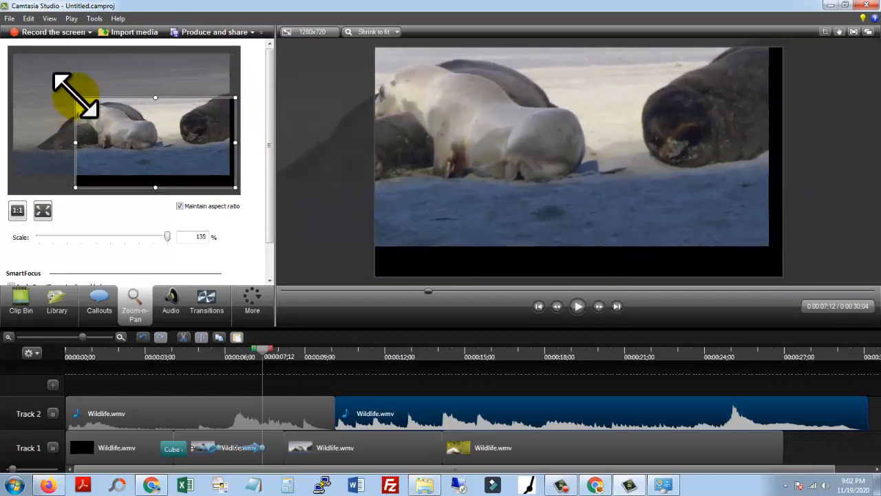
drag(75, 97, 18, 59)
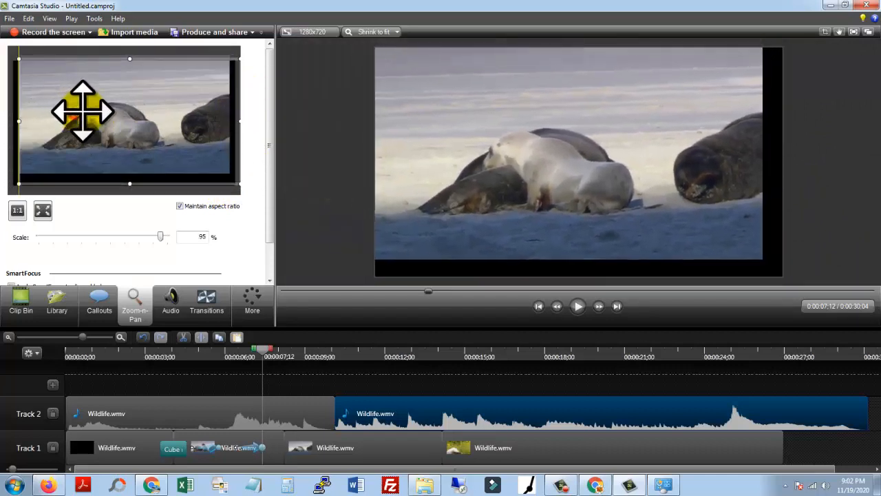
mouse_move(82, 110)
mouse_down()
mouse_move(73, 104)
mouse_move(71, 112)
mouse_move(78, 112)
mouse_move(73, 102)
mouse_move(71, 110)
mouse_up()
drag(232, 183, 221, 179)
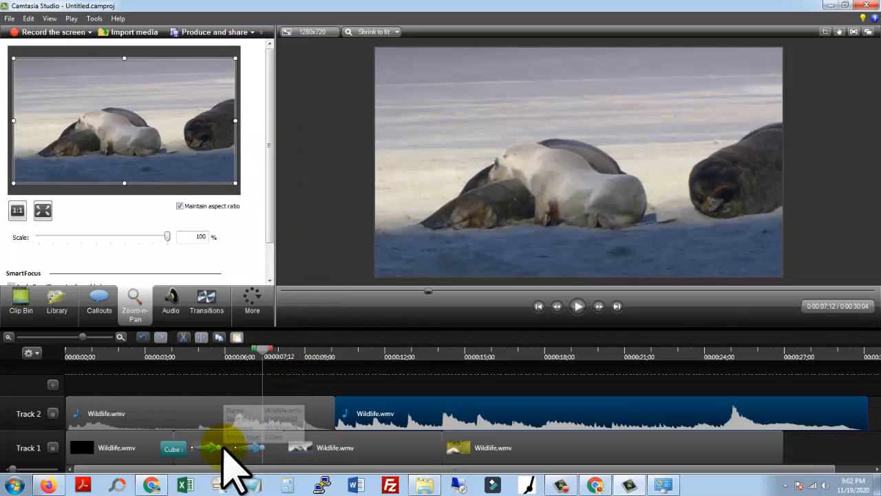
Nudge the end of the first zoom animation on Track 1 and preview the zoom in and out
mouse_move(220, 448)
mouse_down()
mouse_move(231, 448)
mouse_move(213, 449)
mouse_move(222, 448)
mouse_up()
drag(262, 355, 194, 357)
click(577, 307)
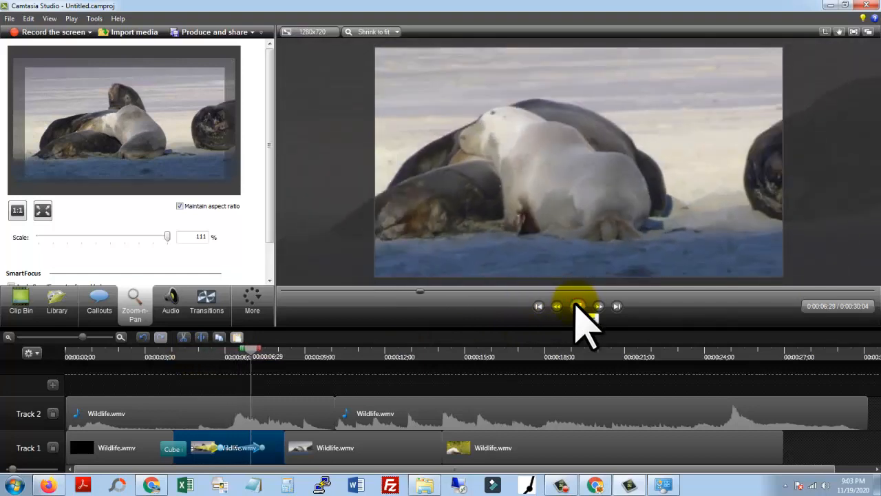
click(578, 306)
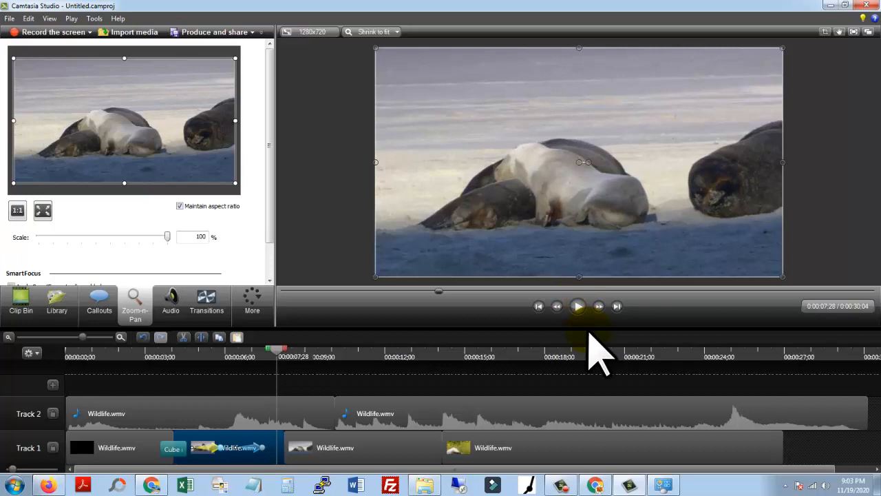
drag(269, 150, 241, 245)
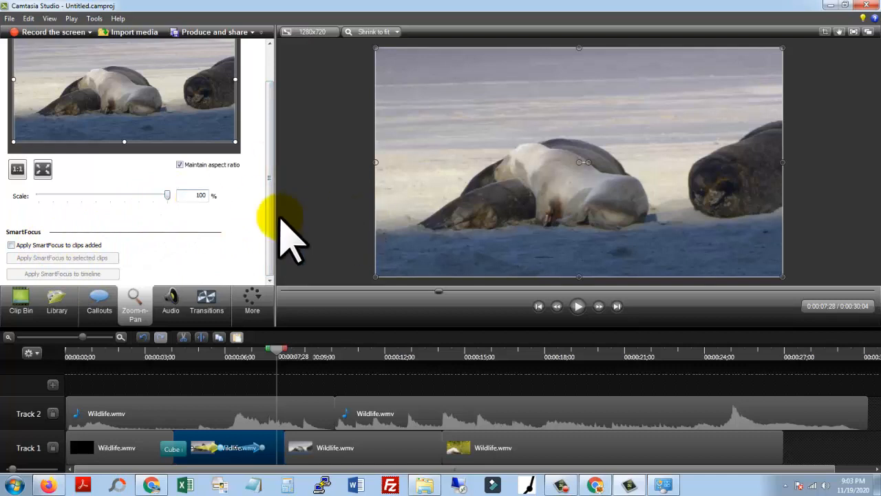
drag(269, 232, 282, 181)
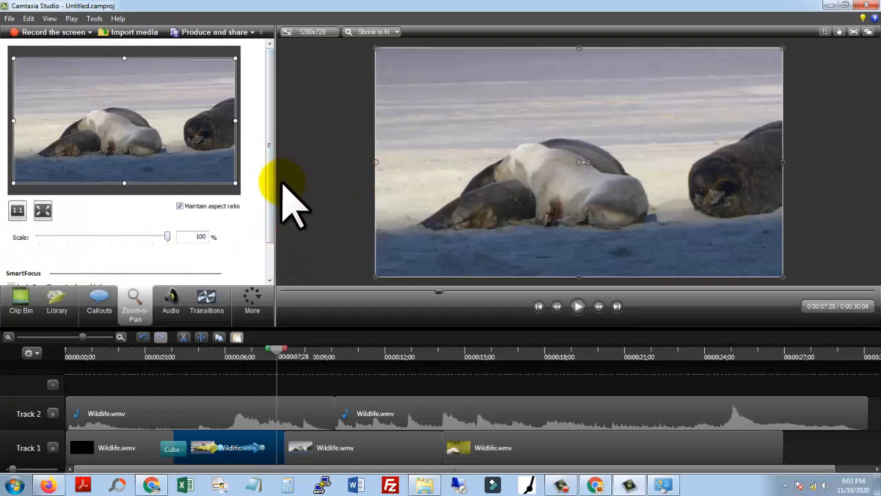
Browse the callout shapes and add a Blur callout over the seals at 0:00:07:28
click(103, 302)
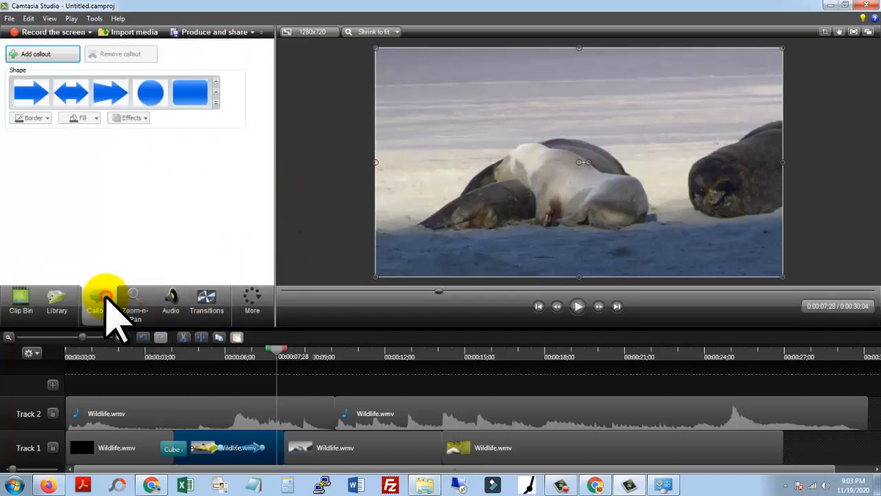
click(216, 88)
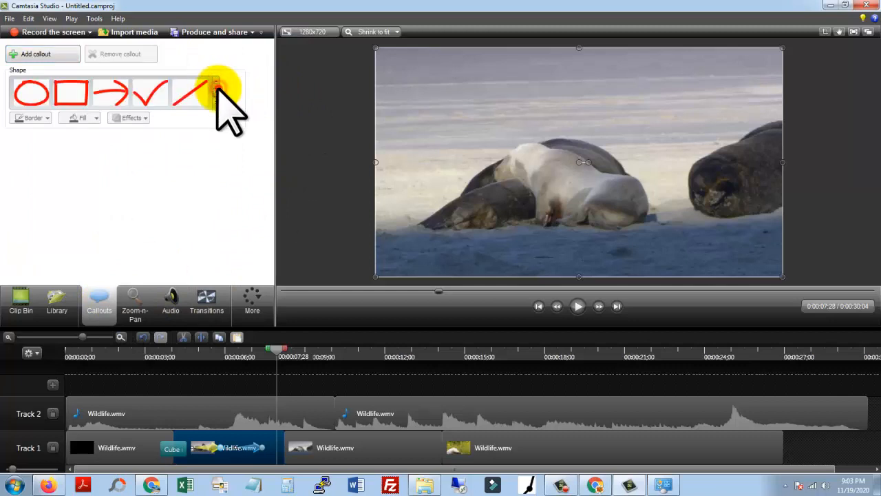
click(218, 88)
click(218, 88)
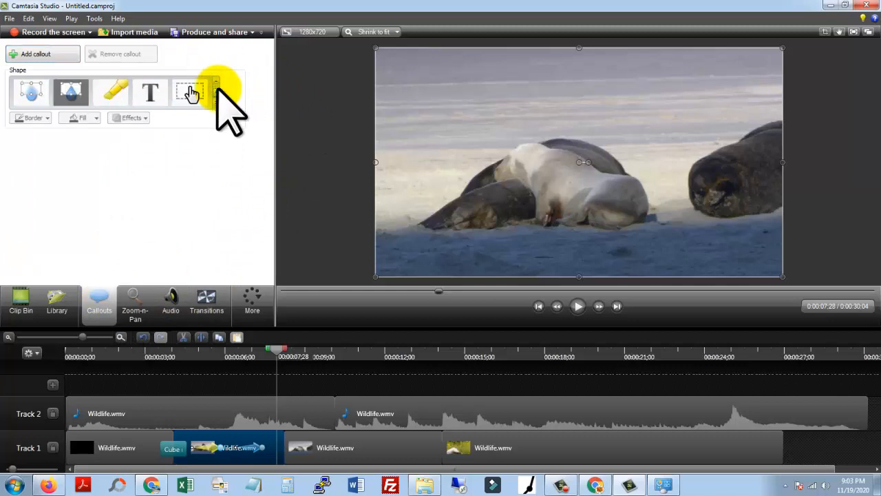
click(28, 89)
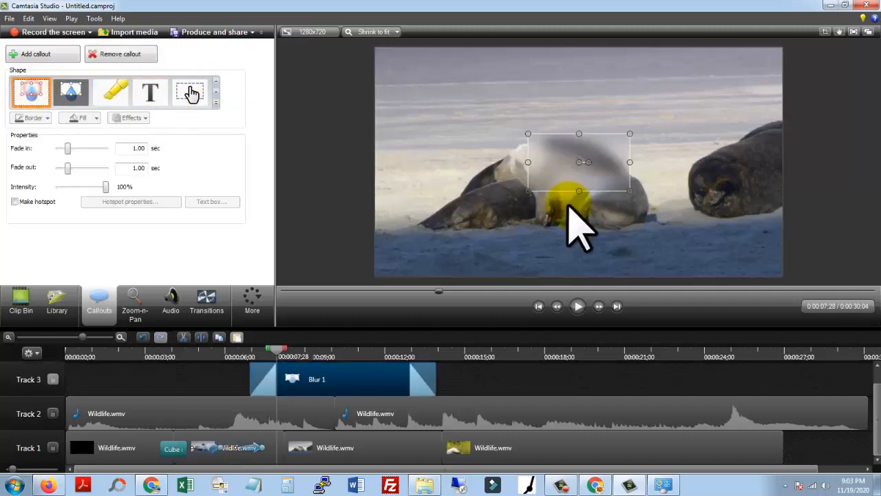
Enlarge the Blur callout to cover the light-coloured seal and trim its end on Track 3 to about 0:00:13:12
drag(575, 158, 543, 147)
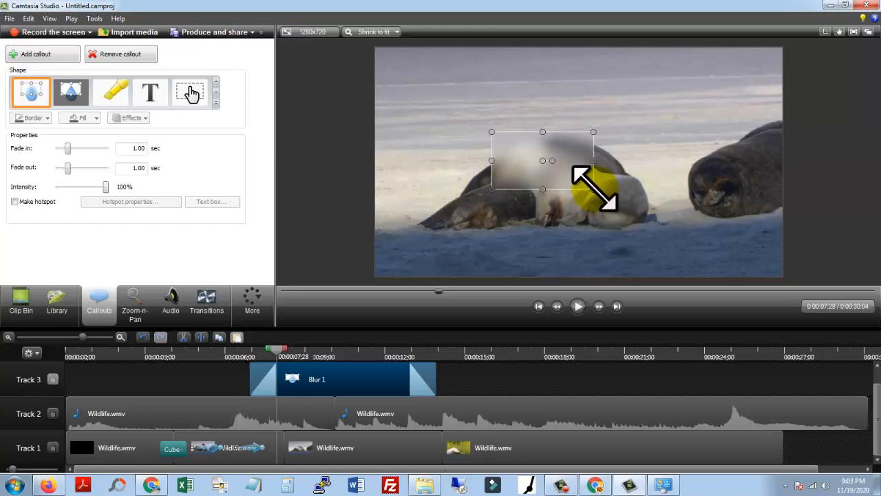
drag(595, 187, 677, 230)
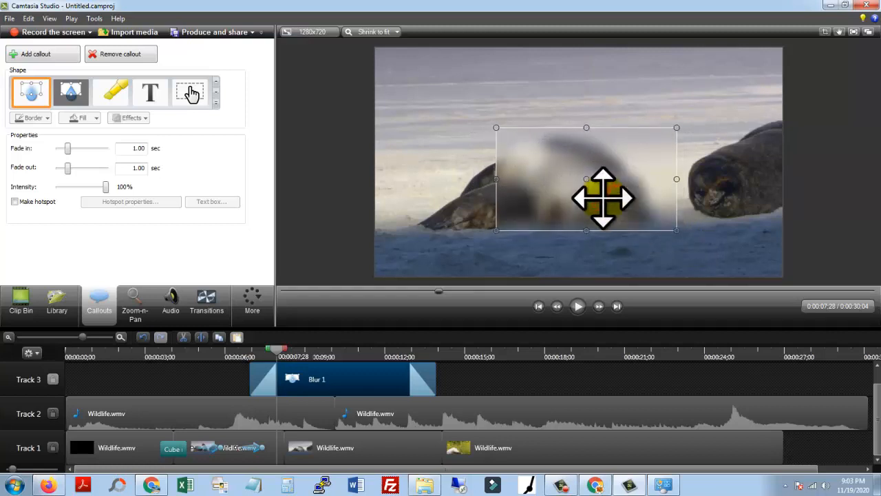
click(330, 375)
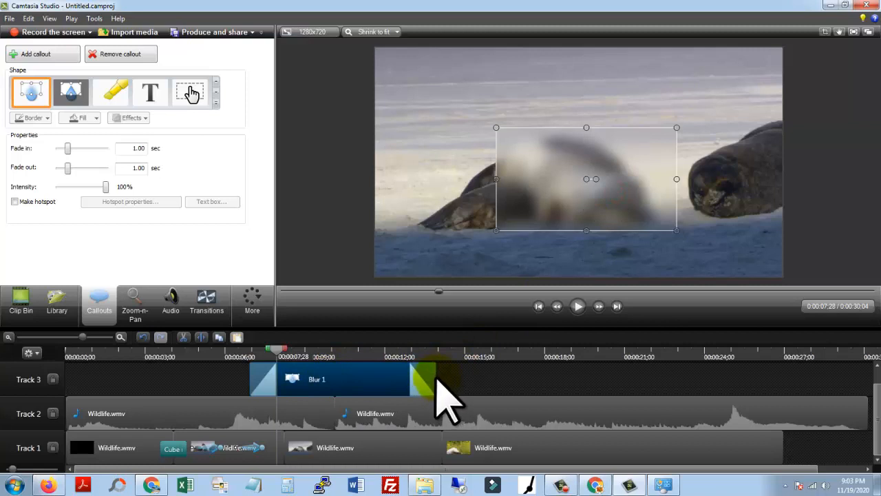
click(382, 375)
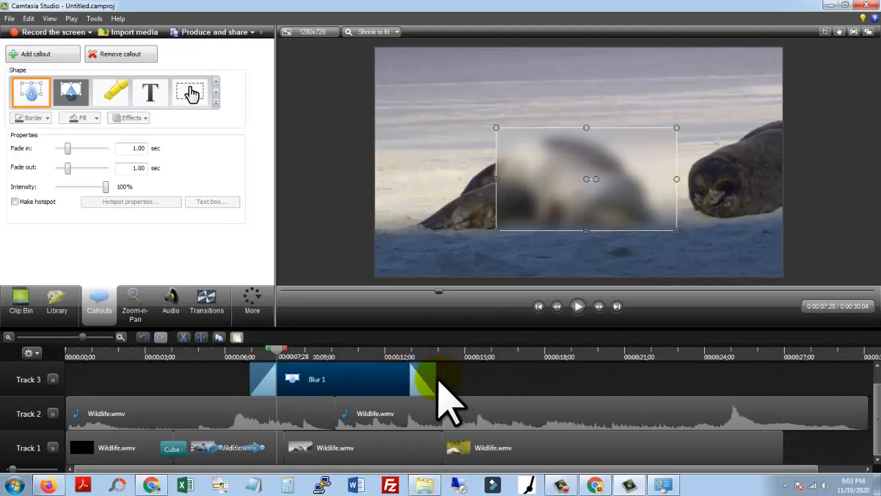
drag(464, 380, 423, 375)
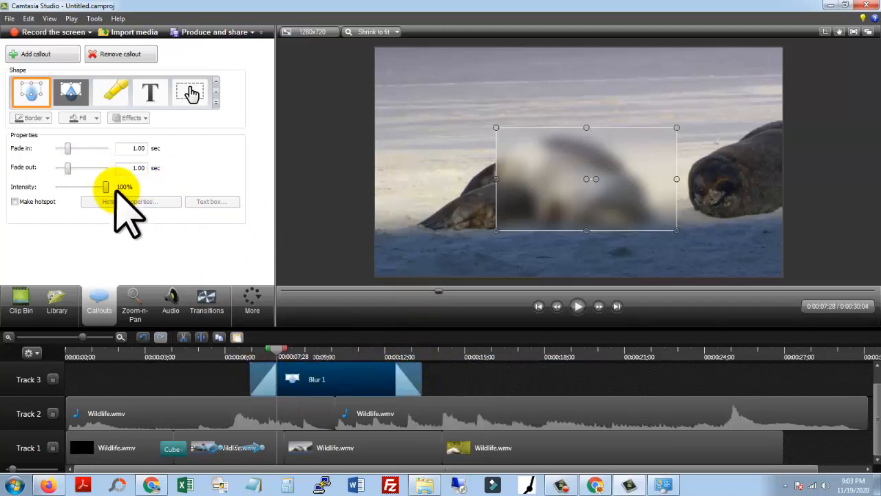
Set the Blur callout's fade in to 5.00 sec and play it from 0:00:02:28
drag(68, 168, 135, 166)
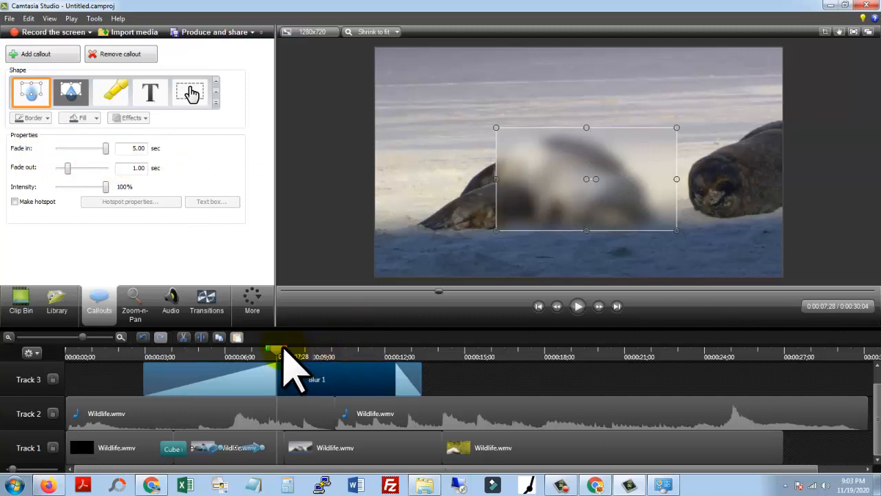
drag(231, 350, 138, 348)
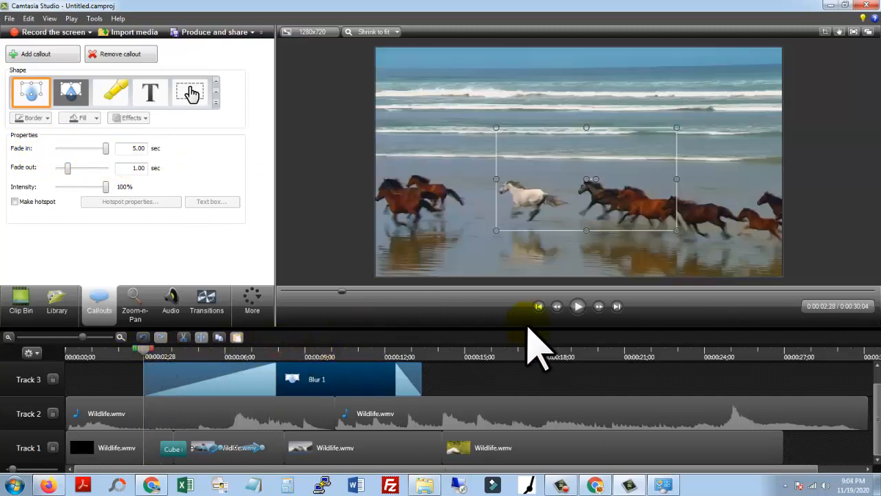
click(583, 312)
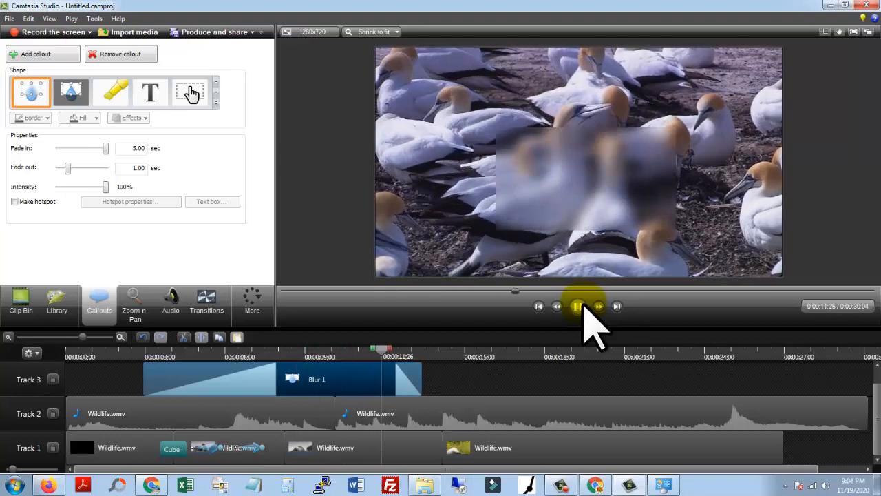
click(586, 306)
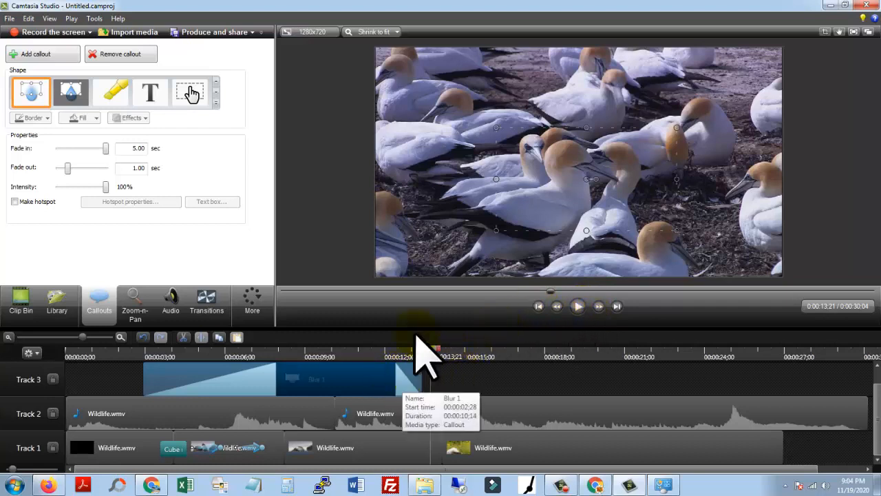
Change the callout on Track 3 to a Text callout reading "vigikbbjk" in Arial size 72 and primary red
click(153, 93)
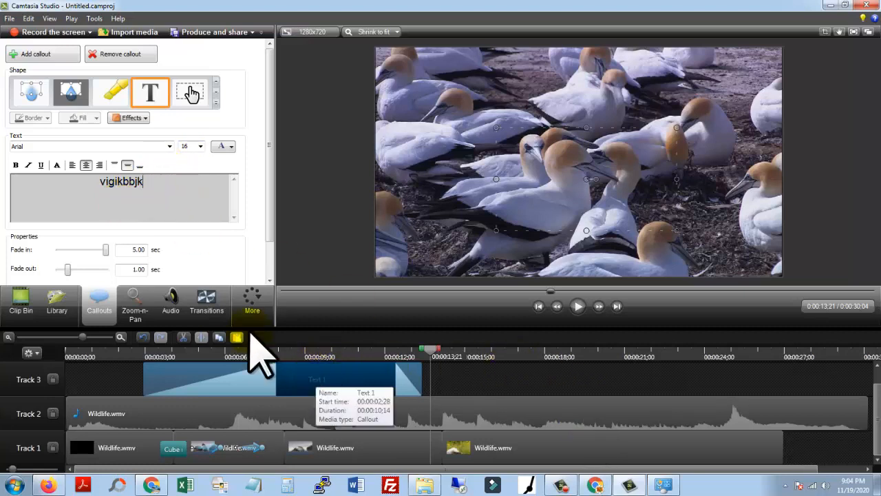
click(138, 190)
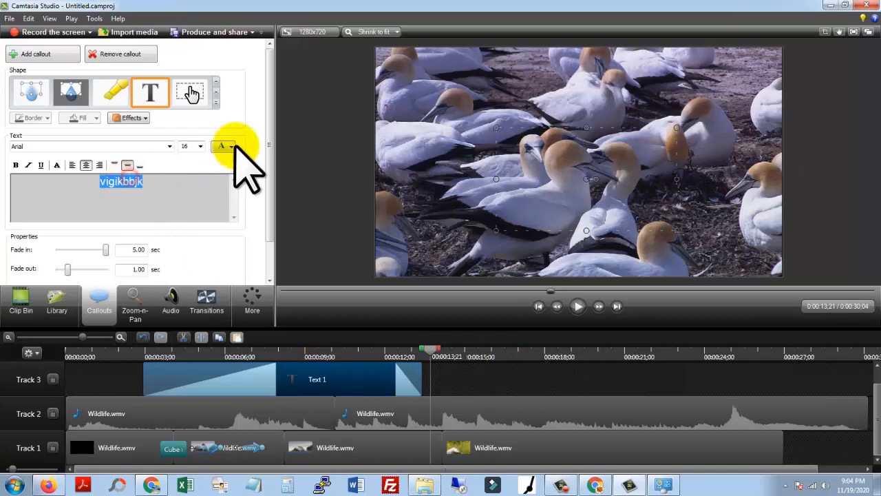
click(199, 143)
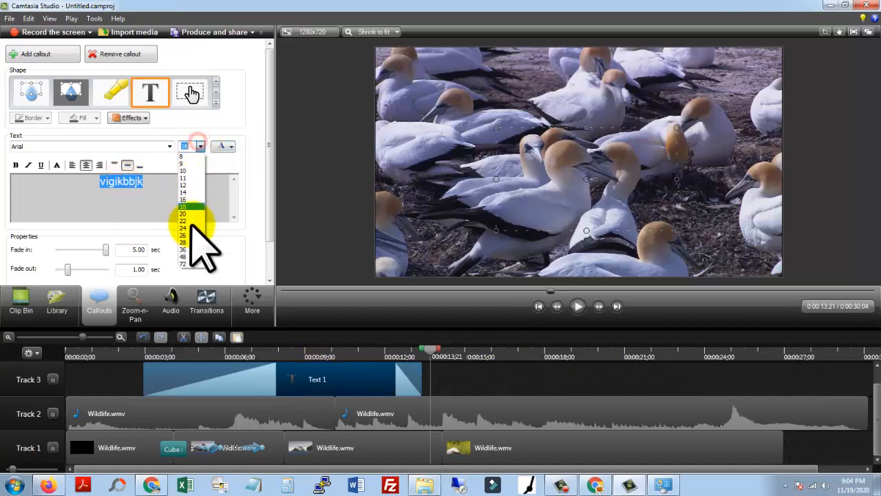
click(187, 264)
click(231, 146)
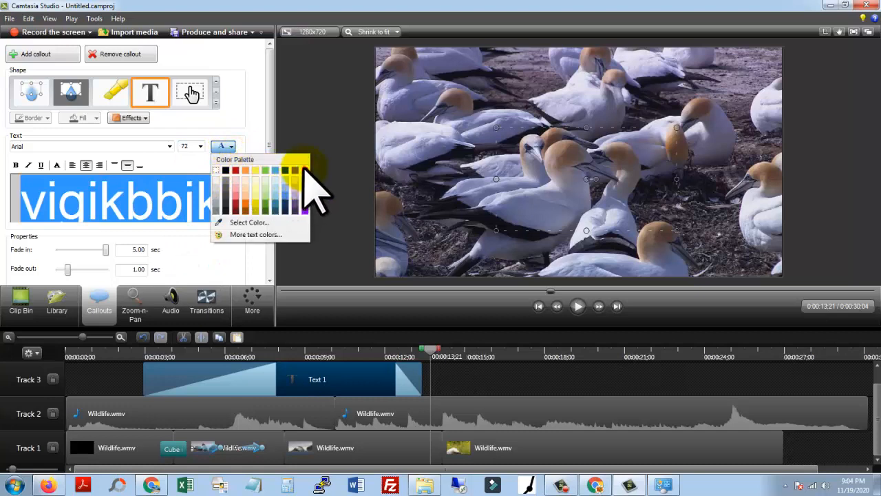
click(304, 168)
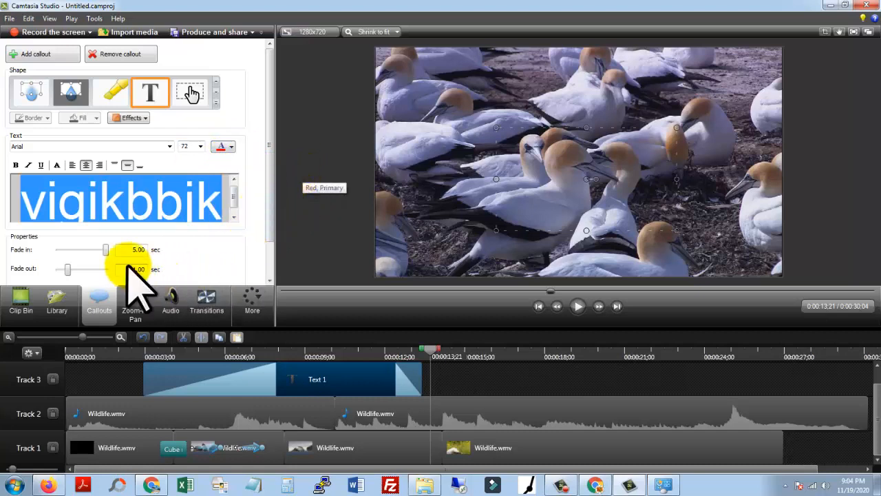
Switch the text callout's Shadow effect on and off again
mouse_move(270, 172)
mouse_down()
mouse_move(273, 210)
mouse_move(279, 160)
mouse_up()
click(122, 118)
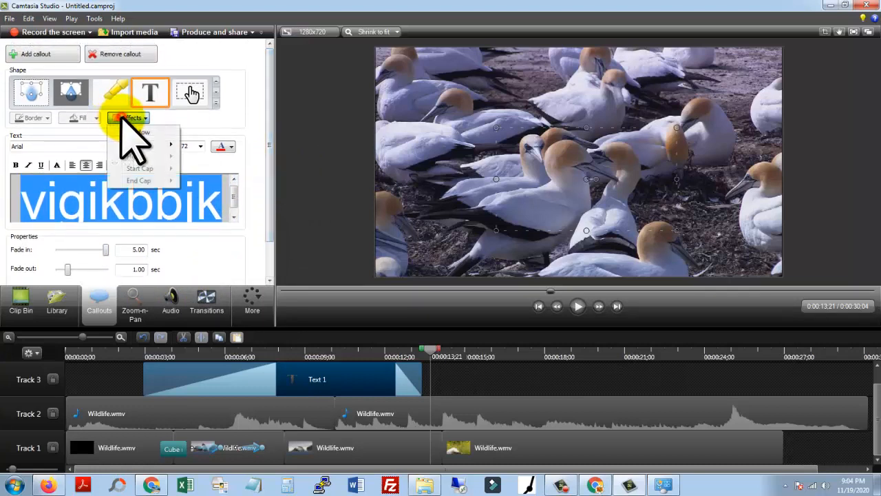
click(134, 128)
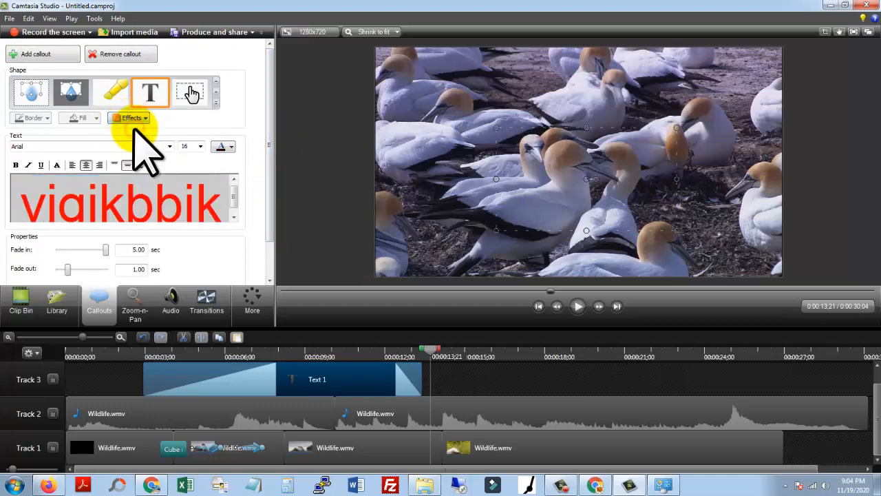
double_click(124, 194)
click(141, 118)
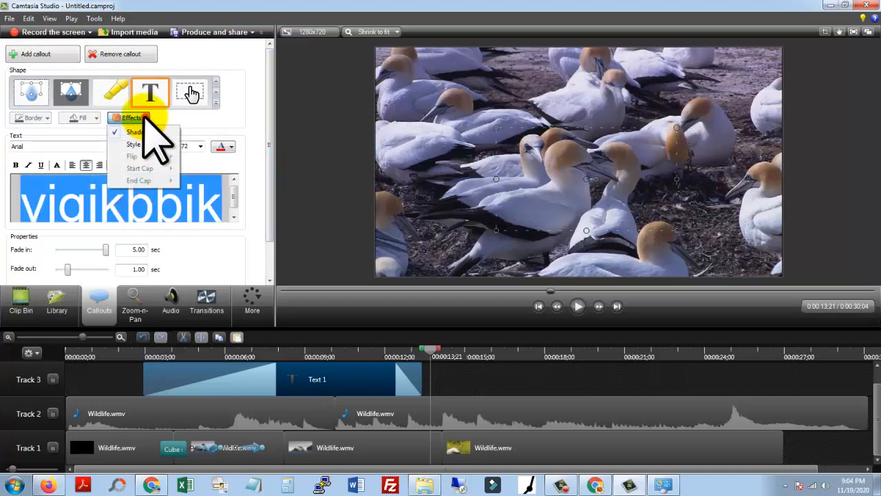
click(144, 132)
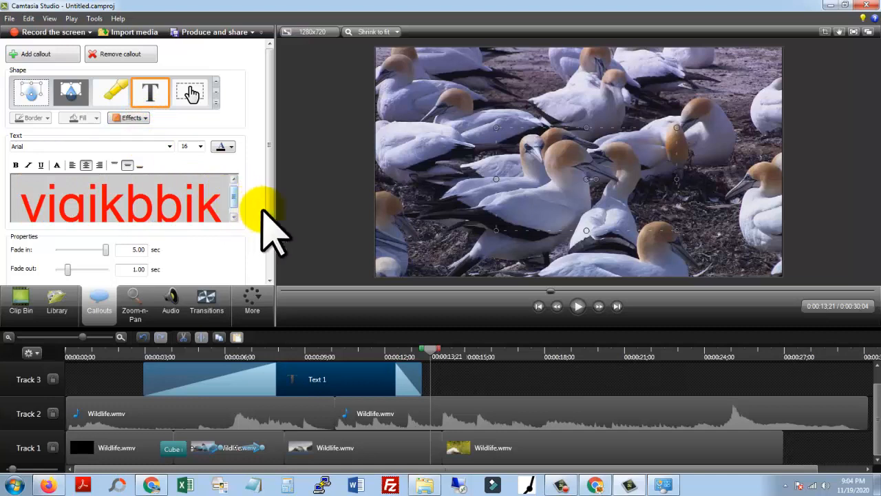
Play the video from the start of the text callout to preview its fade in
click(433, 351)
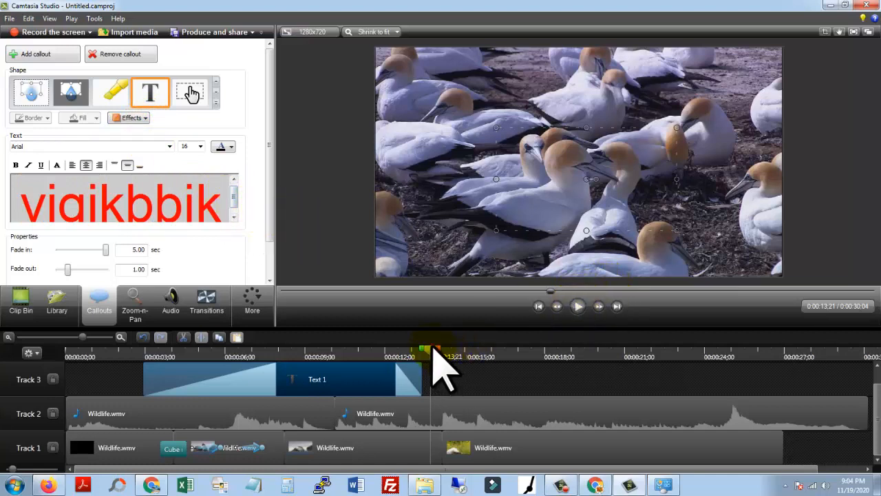
drag(432, 351, 136, 348)
click(579, 306)
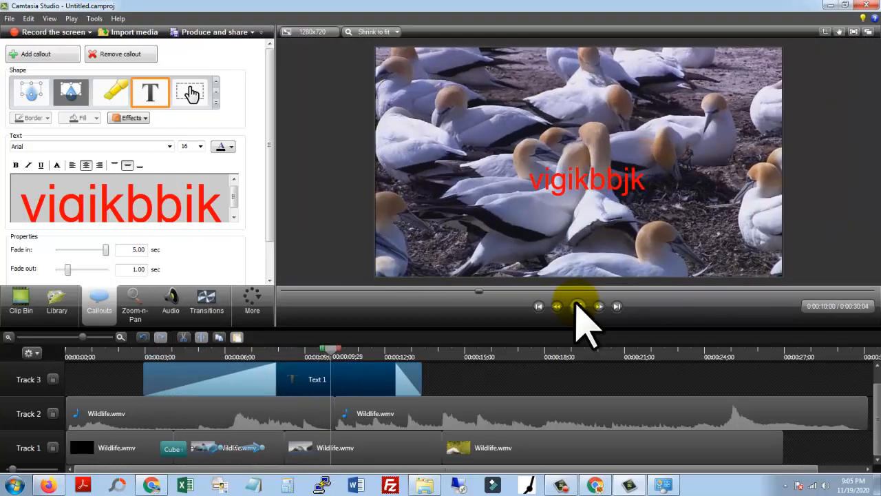
Apply the Shadow effect to the red text callout and check it at 0:00:10:15
click(216, 218)
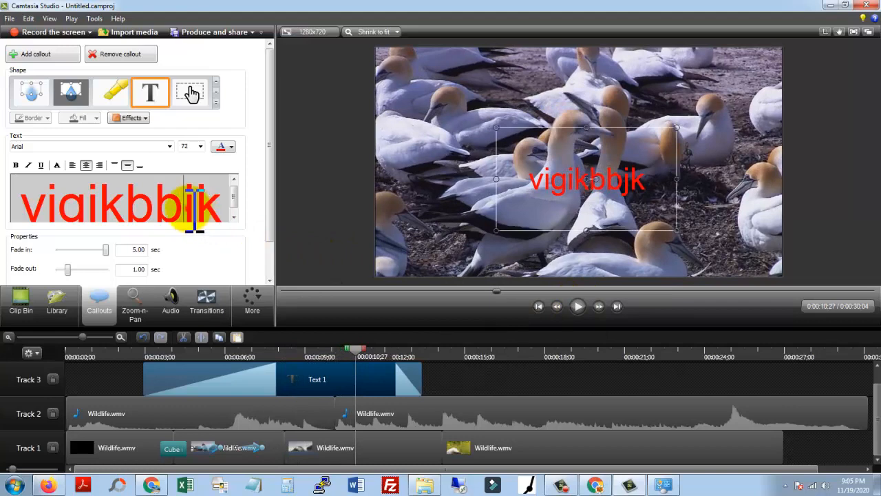
double_click(194, 207)
click(123, 117)
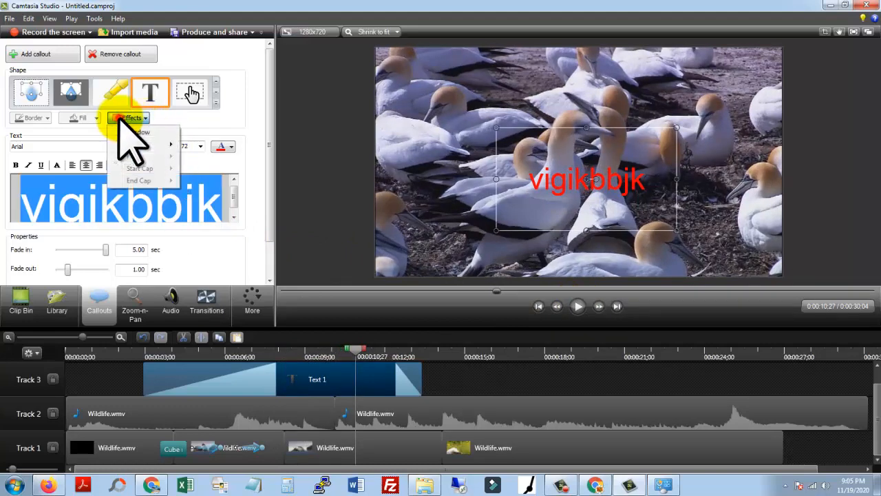
click(131, 132)
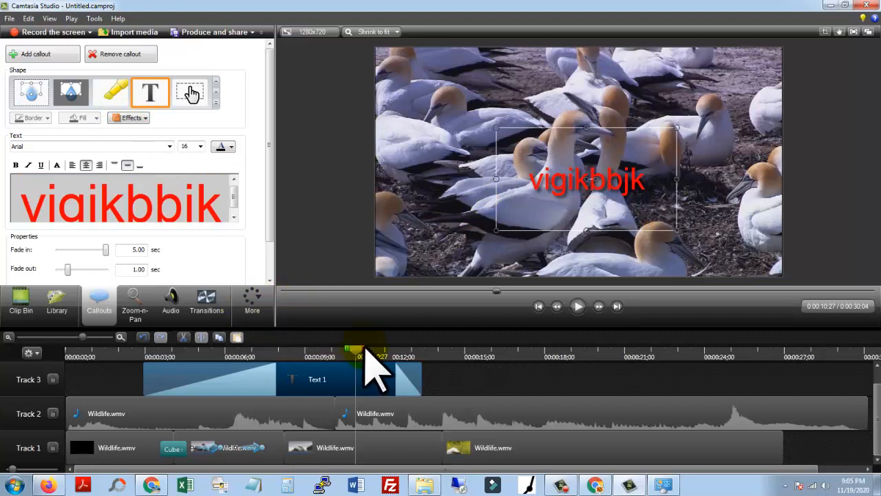
drag(365, 351, 336, 351)
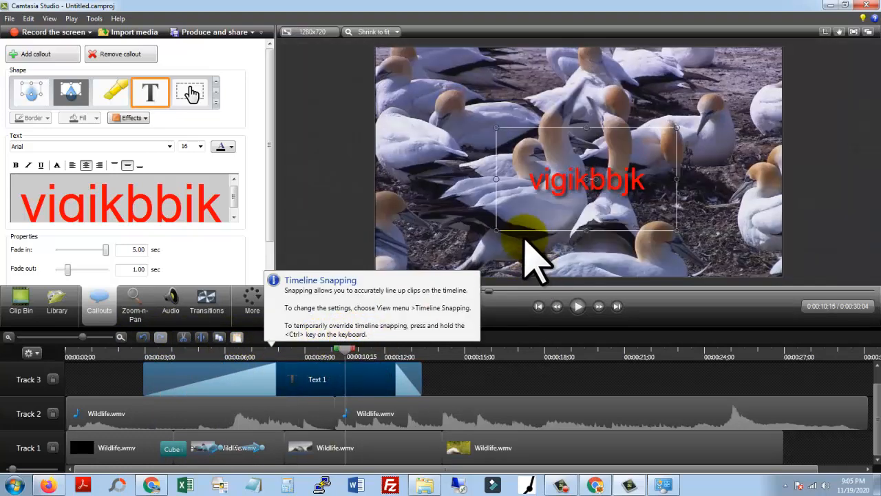
Browse the sketch callout shapes and open the Voice Narration settings
click(215, 80)
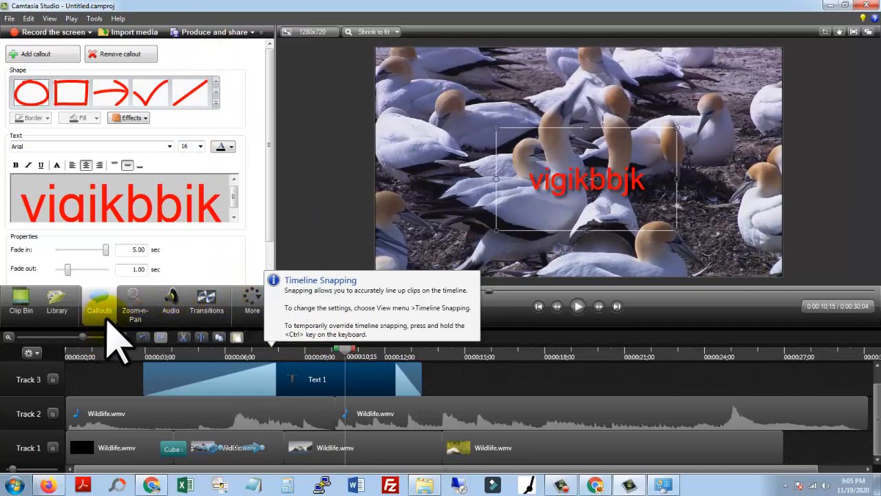
click(252, 301)
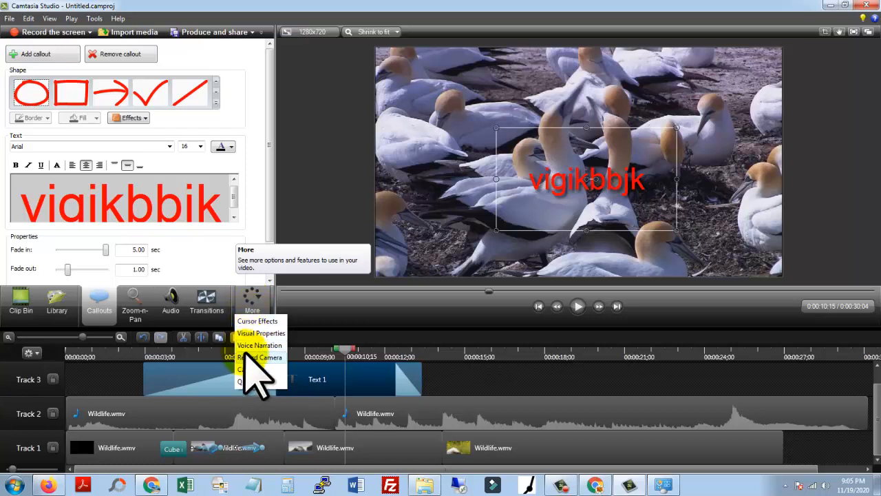
click(247, 345)
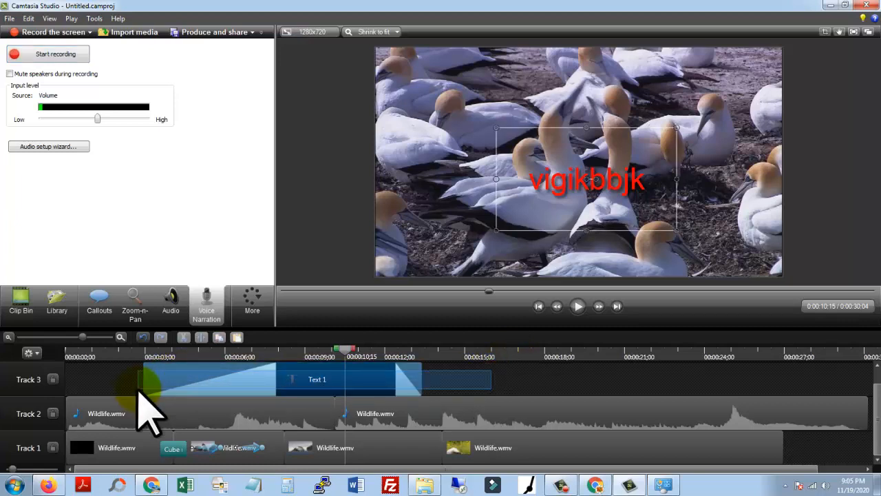
Delete the text callout from Track 3 and both Wildlife.wmv audio clips from Track 2
key(Delete)
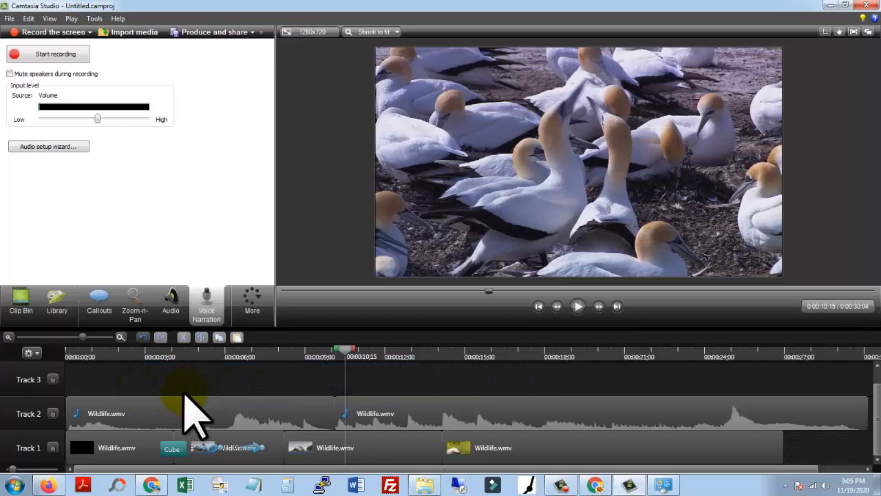
click(184, 394)
ctrl+click(417, 418)
key(Delete)
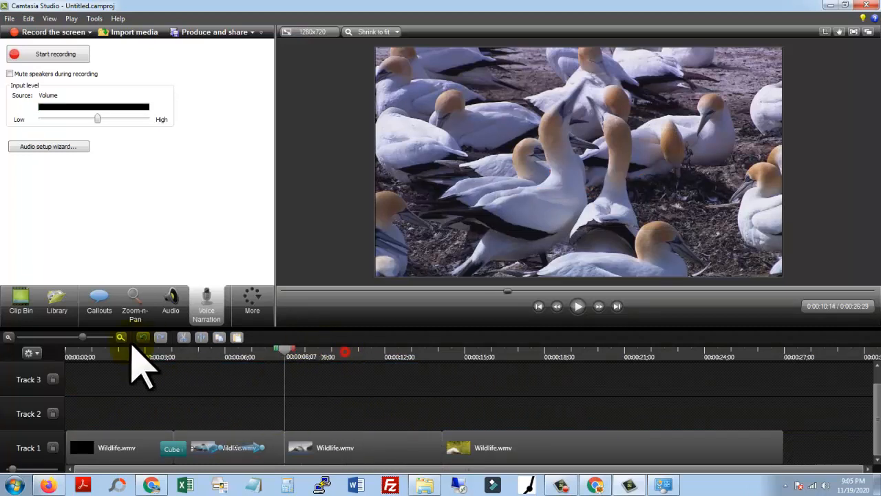
Record a short voice narration from the start of the timeline and save it as a Wave sound file named 1
click(69, 355)
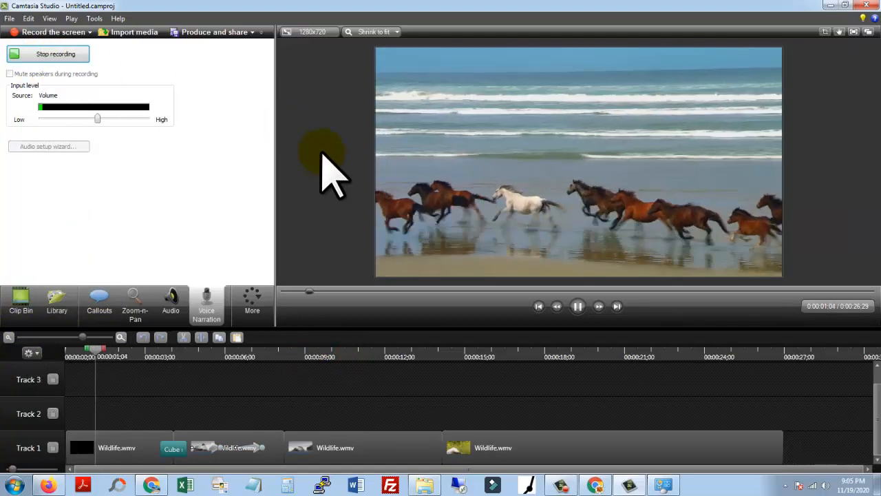
click(71, 53)
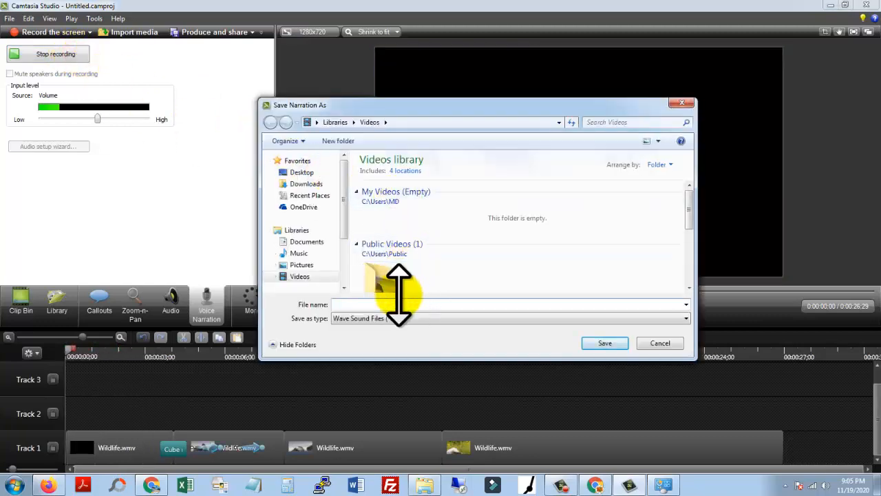
text(1)
click(605, 344)
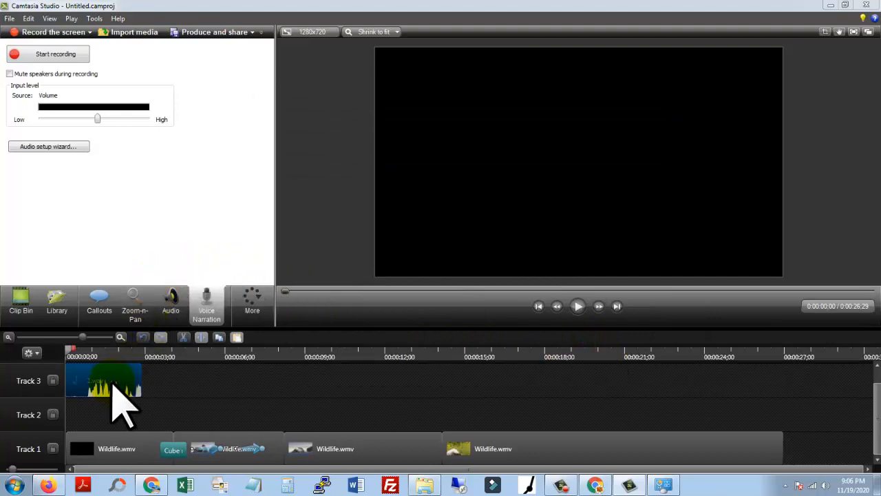
Move the 1.wav narration clip from Track 3 to Track 2 and play it back with the video
drag(114, 385, 113, 423)
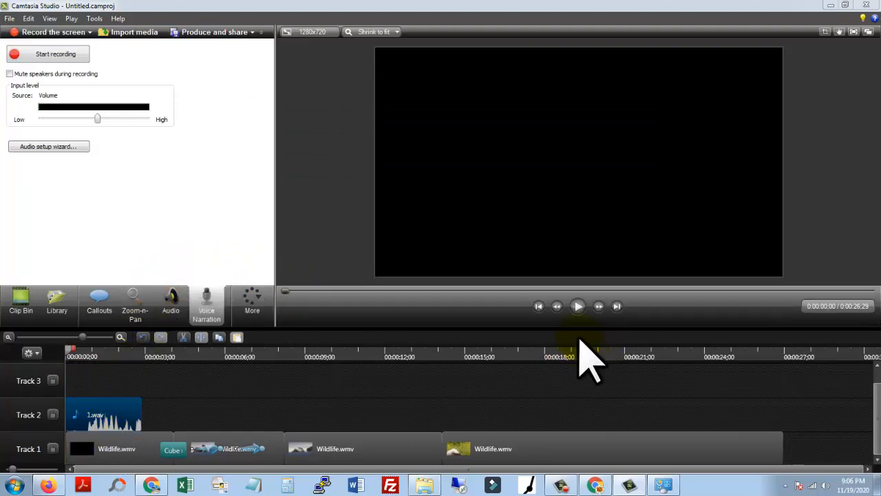
click(580, 307)
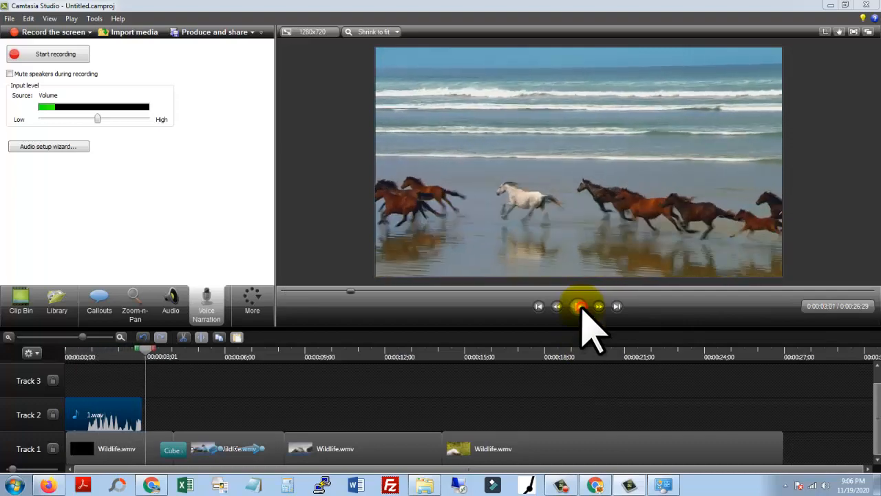
click(580, 308)
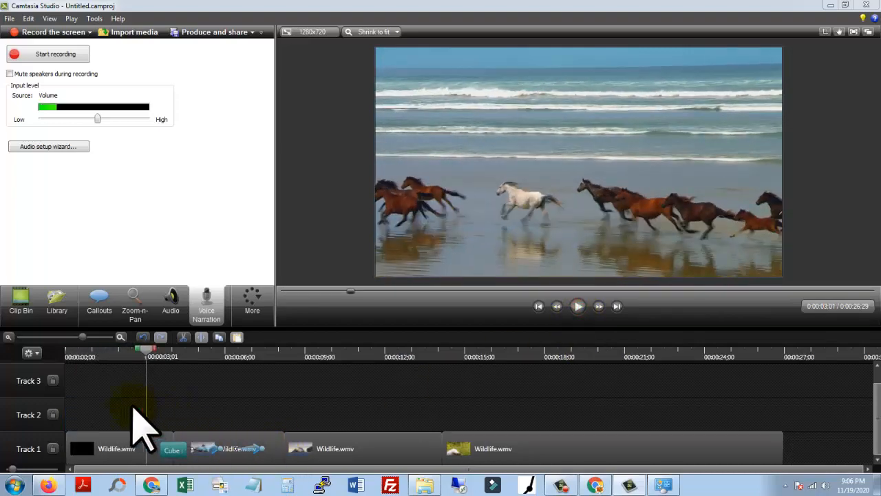
Add a caption reading "dydtydtydtyvu" at the 0:00:03;01 playhead position using the Captions feature
click(248, 303)
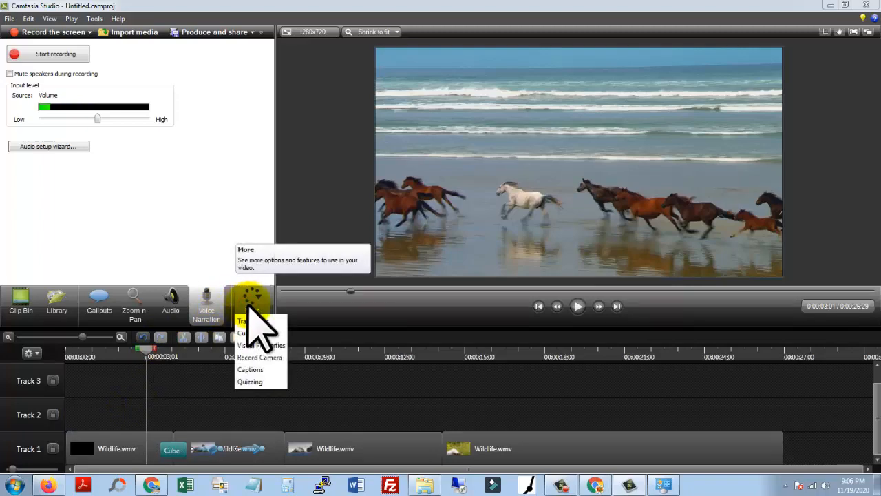
click(254, 370)
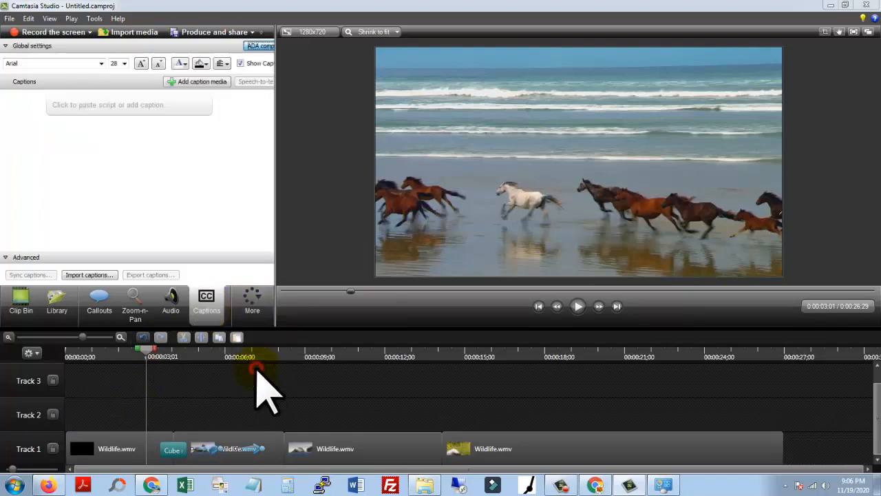
click(104, 107)
text(dydtydtyvu)
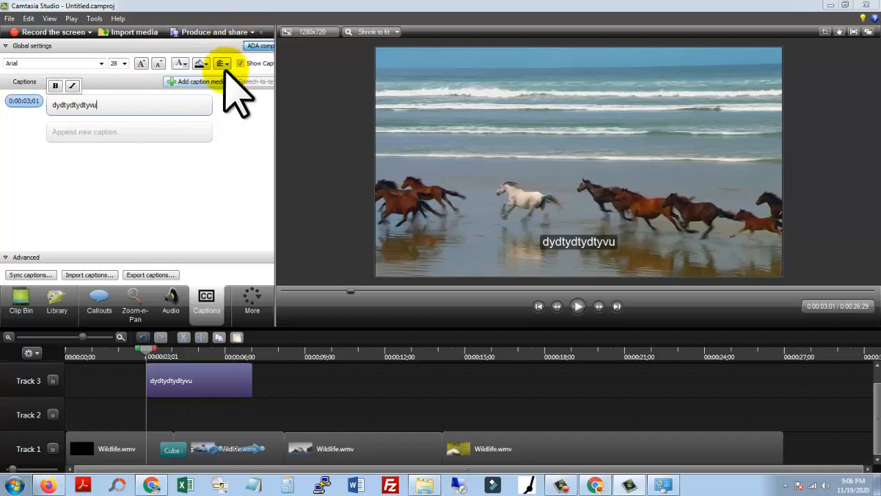
Look over the Quizzing options and open the Cursor Effects settings
click(252, 300)
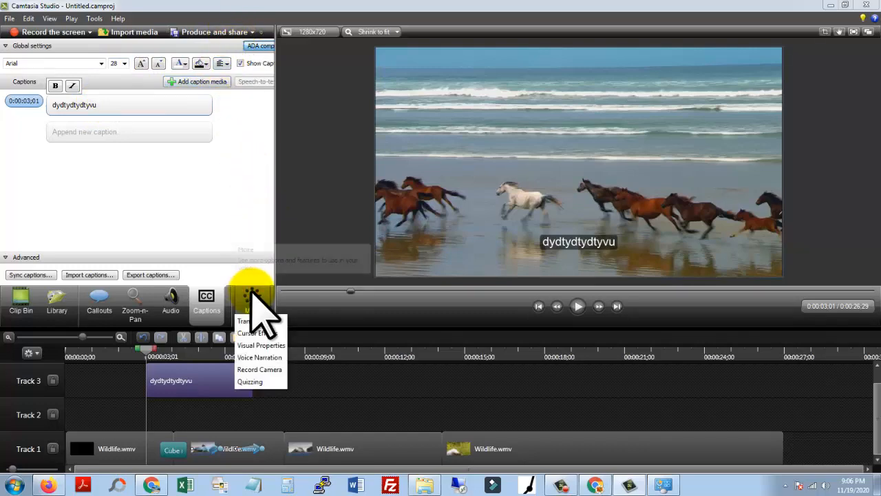
click(248, 382)
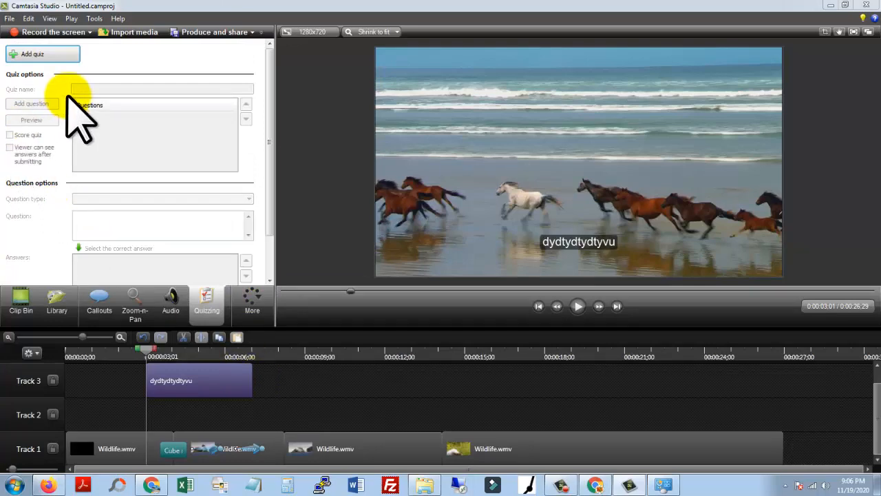
scroll(111, 147, down, 1)
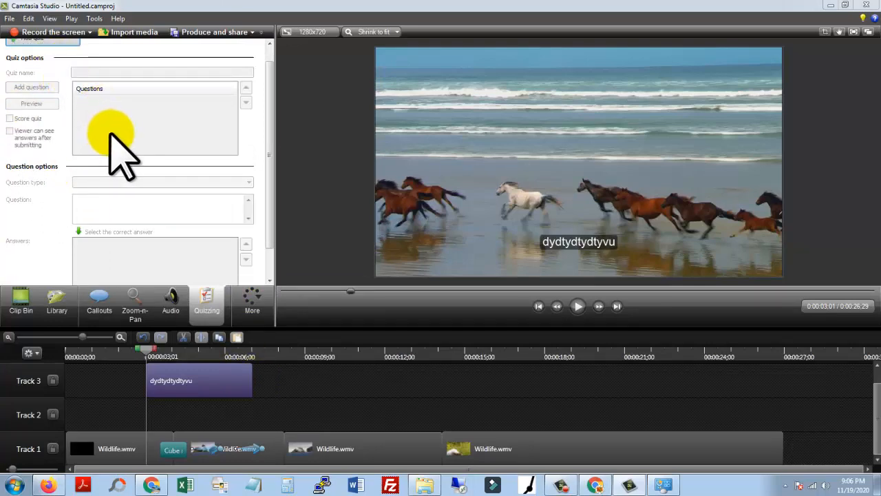
scroll(145, 135, up, 1)
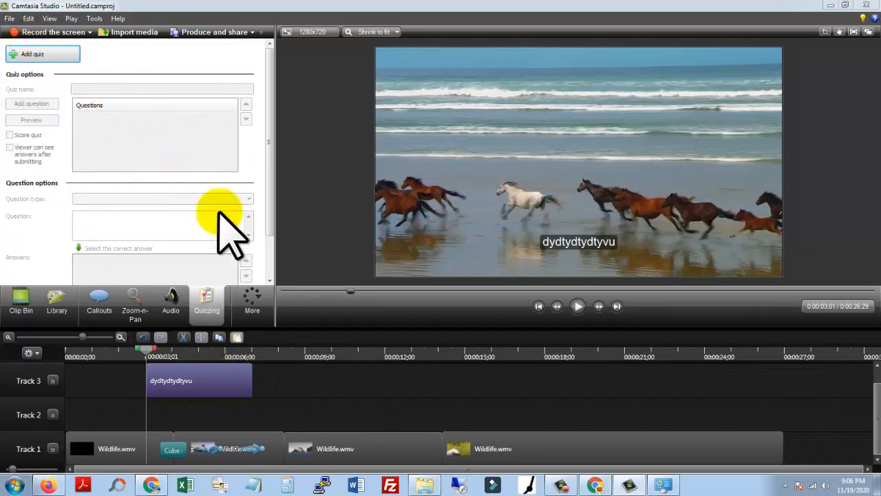
click(250, 311)
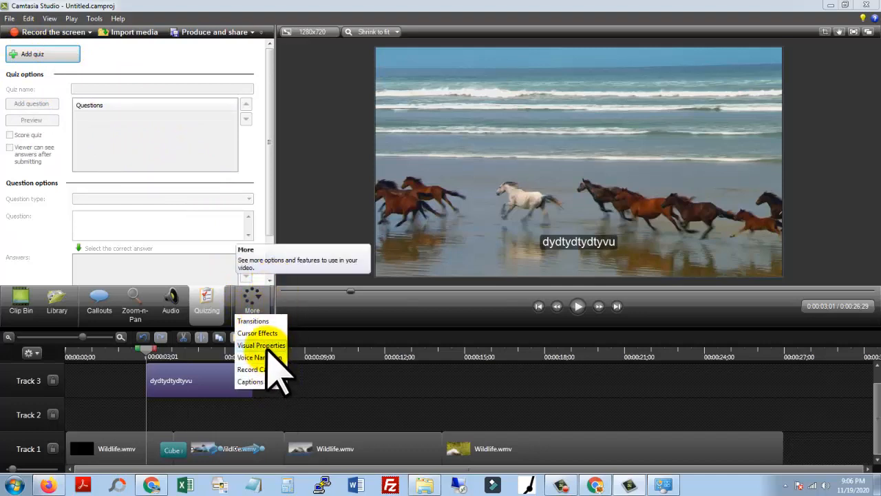
click(258, 333)
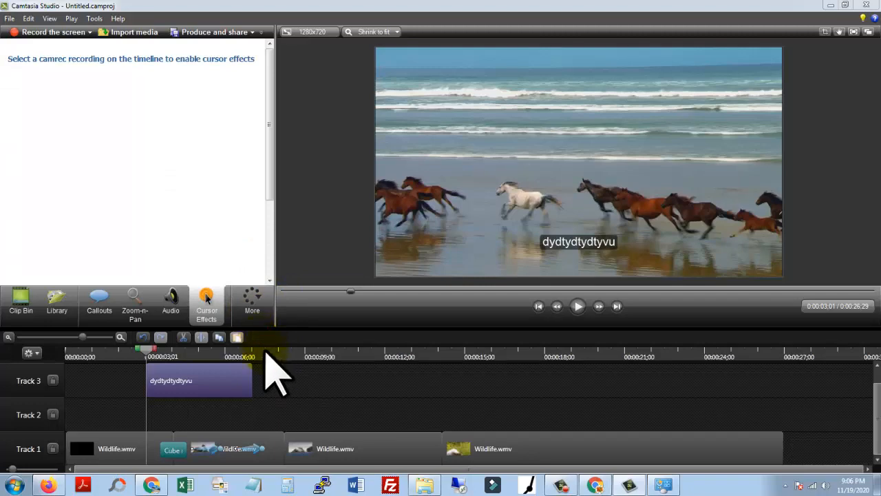
Select the "dydtydtydtyvu" caption on Track 3 and delete it from the timeline
click(107, 454)
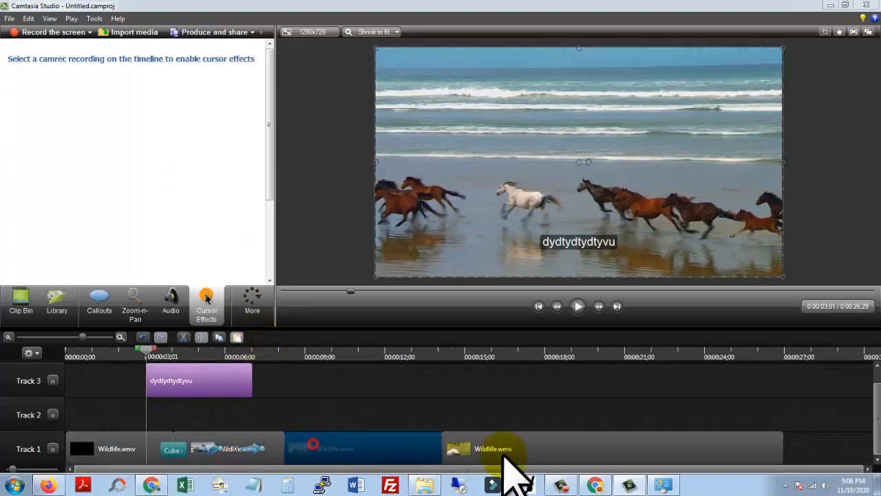
click(232, 382)
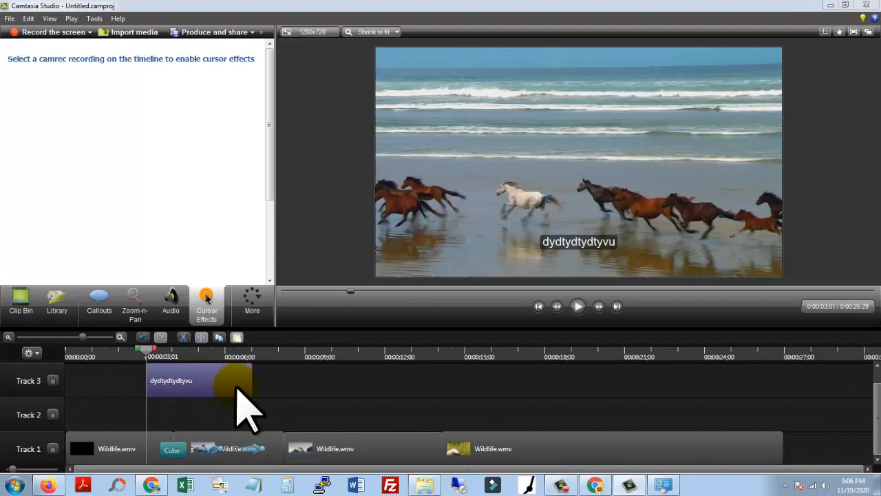
key(Delete)
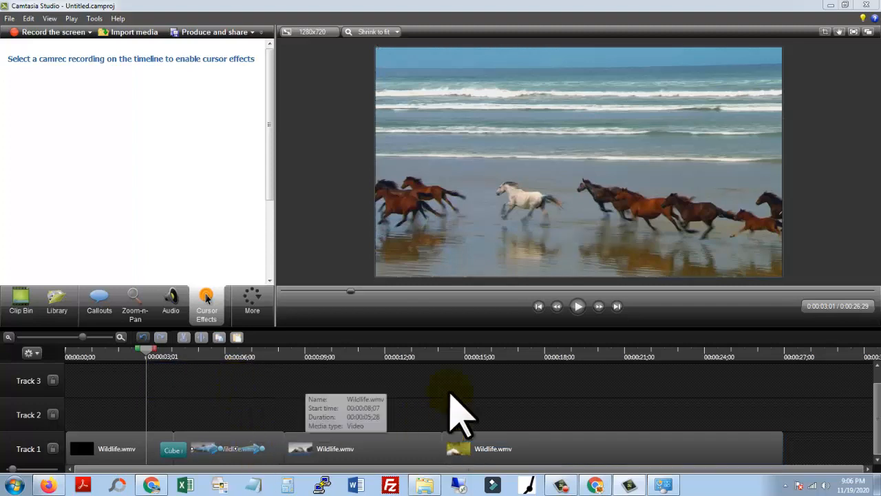
Import the 3. Edit Gambar video from the Videos library and add it to the timeline at the playhead
click(20, 315)
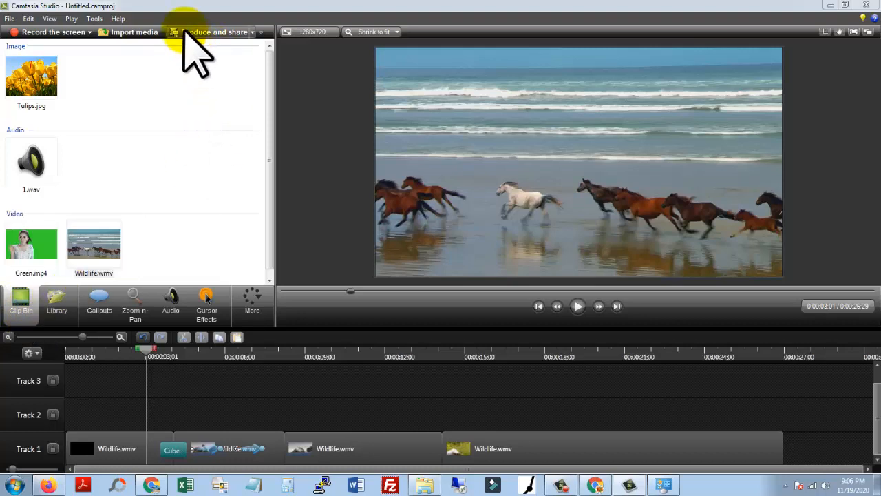
click(137, 31)
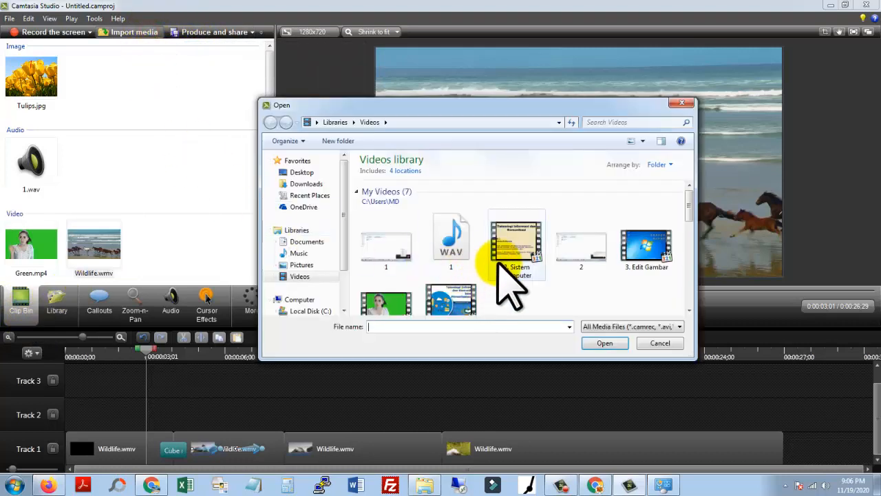
double_click(640, 249)
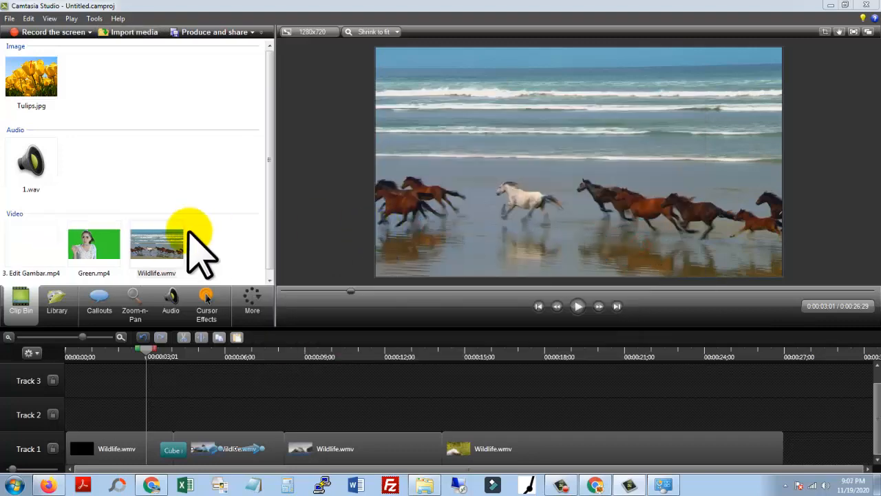
right_click(31, 249)
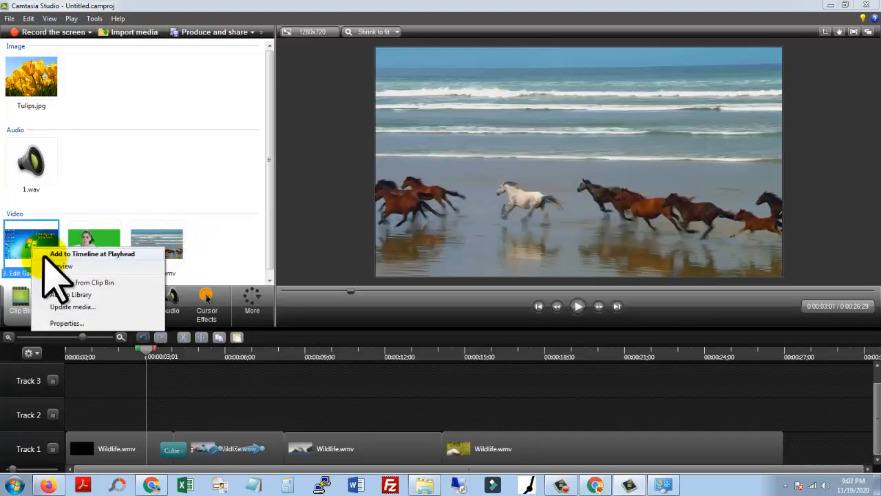
click(44, 255)
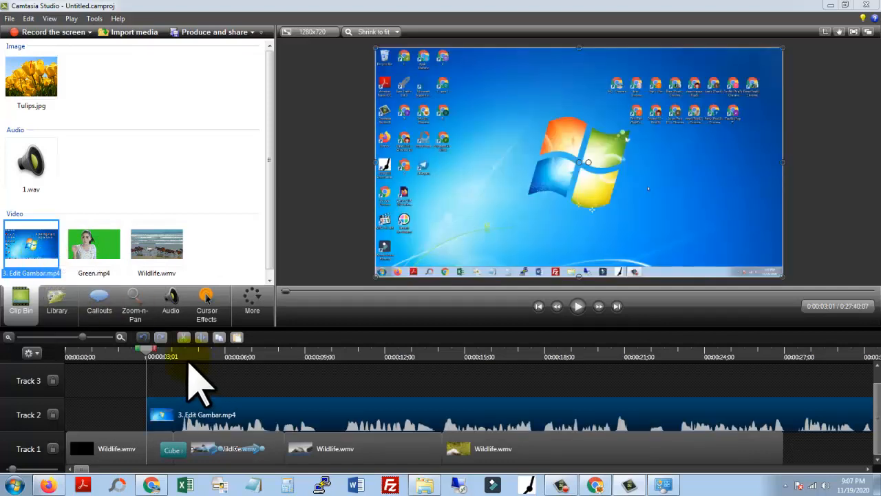
Check the Cursor Effects settings for the 3. Edit Gambar.mp4 clip and play a short part of it
click(161, 352)
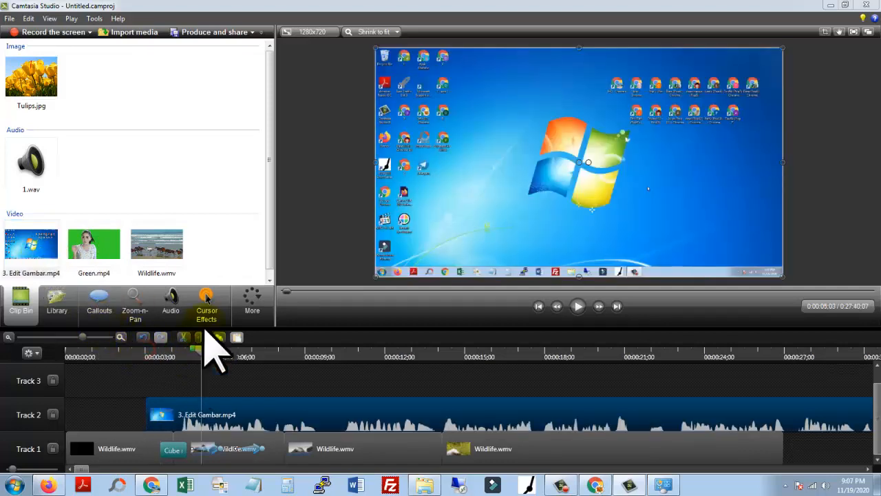
click(347, 417)
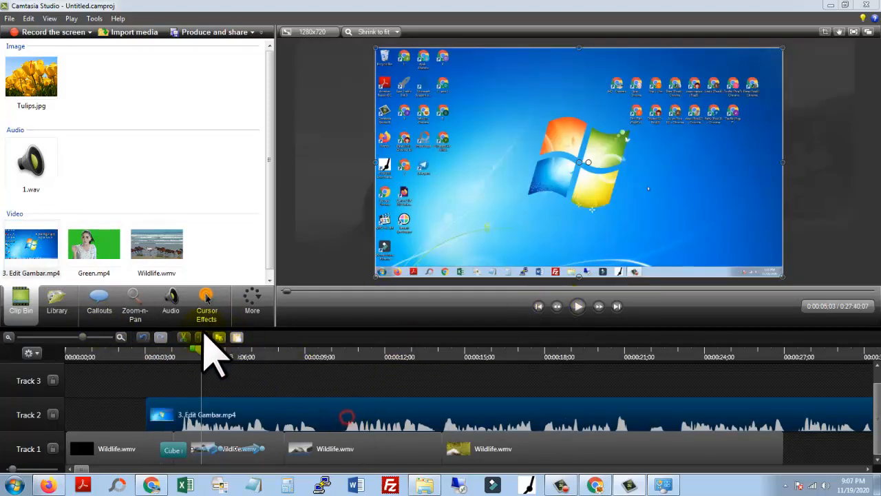
click(205, 304)
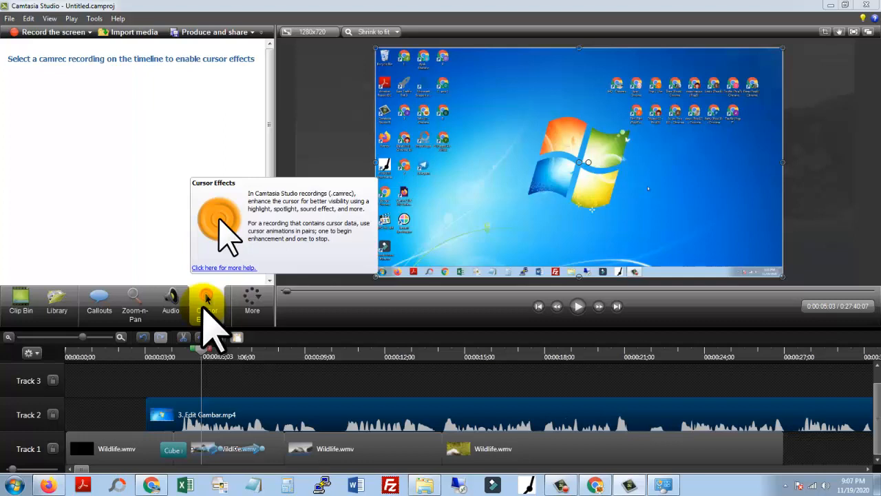
click(259, 414)
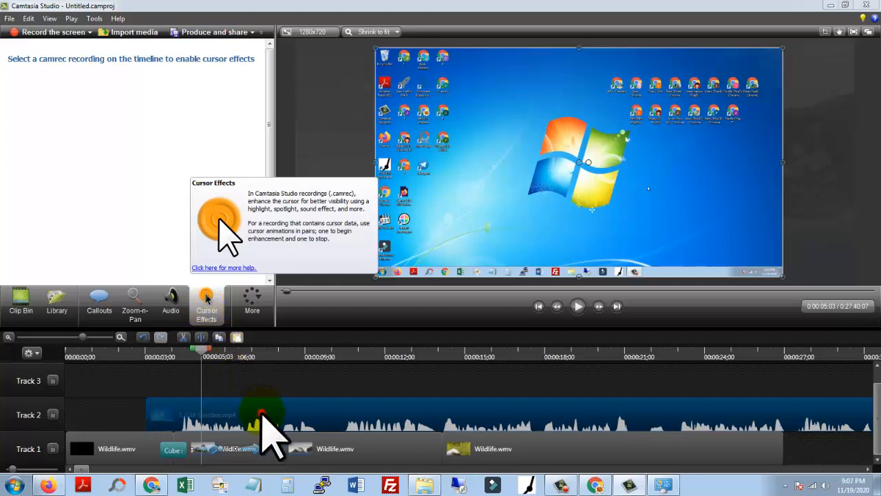
click(575, 307)
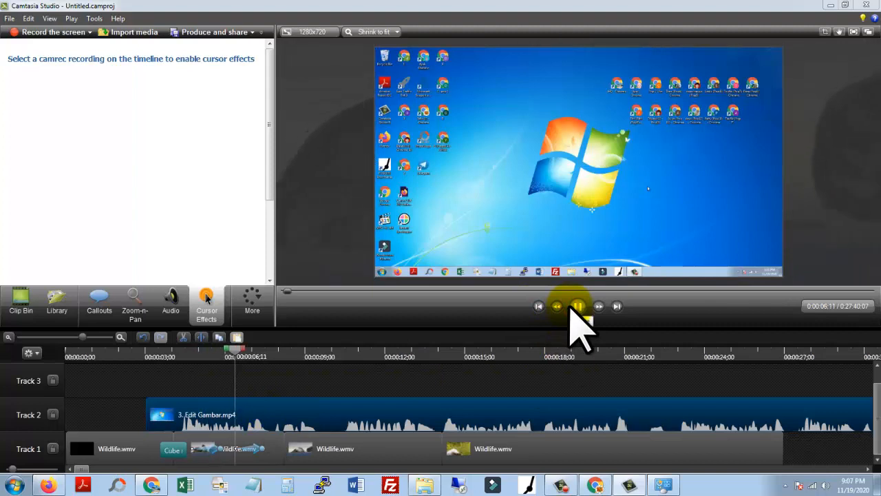
click(571, 307)
Separate the video and audio of the 3. Edit Gambar.mp4 clip on Track 2 and play it back briefly
right_click(431, 405)
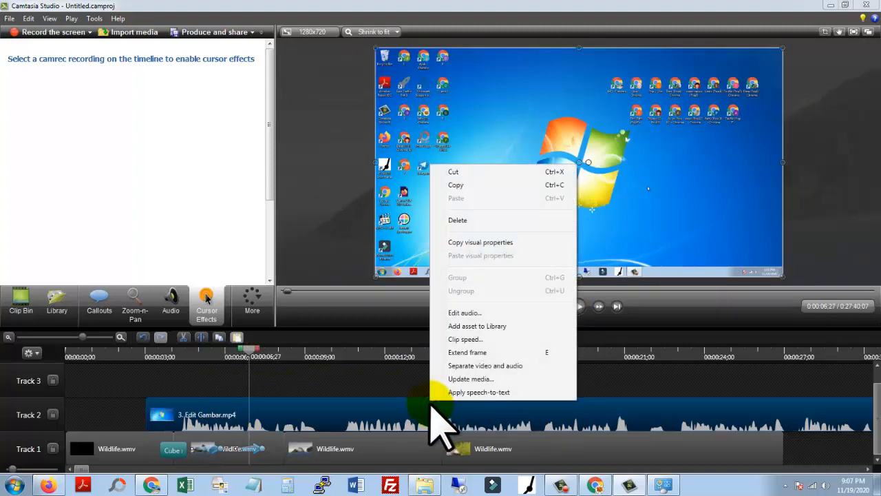
click(473, 366)
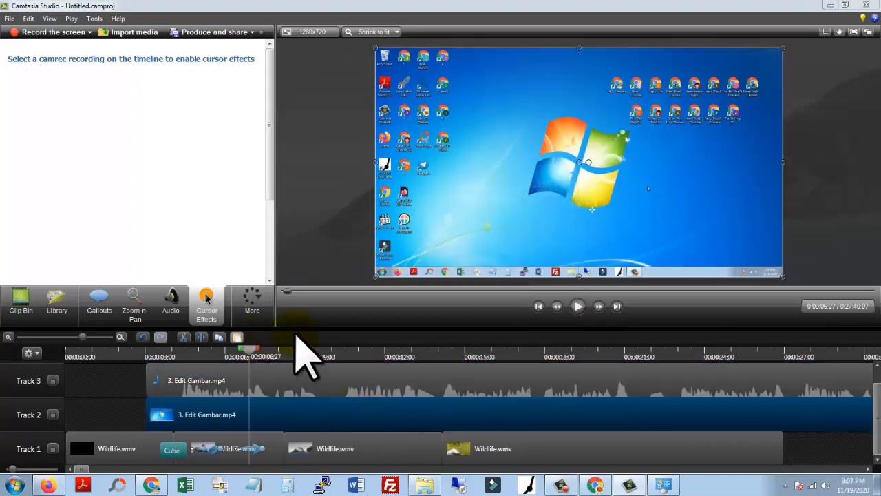
click(577, 307)
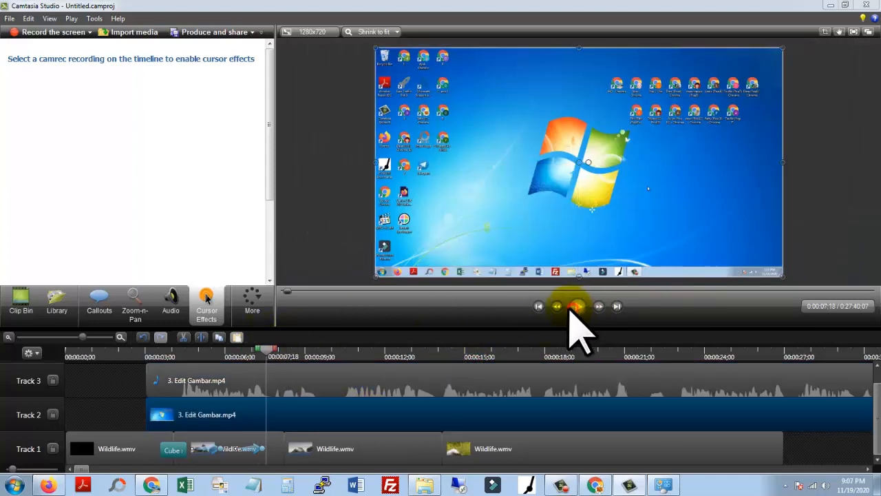
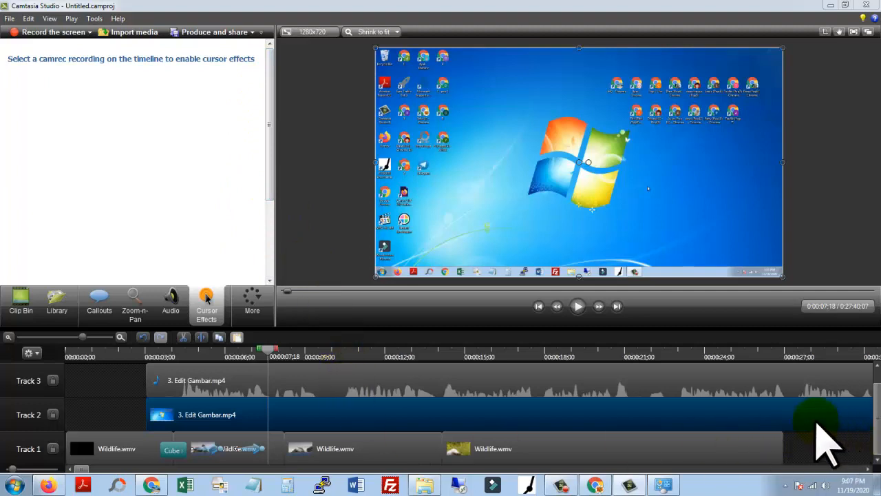
Delete all clips from Tracks 1, 2 and 3 and move the playhead back near the timeline's start
drag(122, 367, 756, 424)
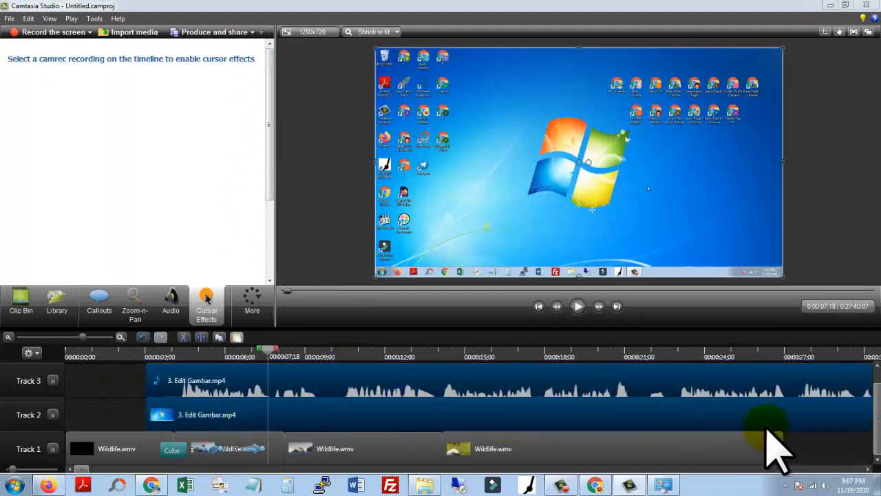
key(Delete)
drag(829, 469, 92, 407)
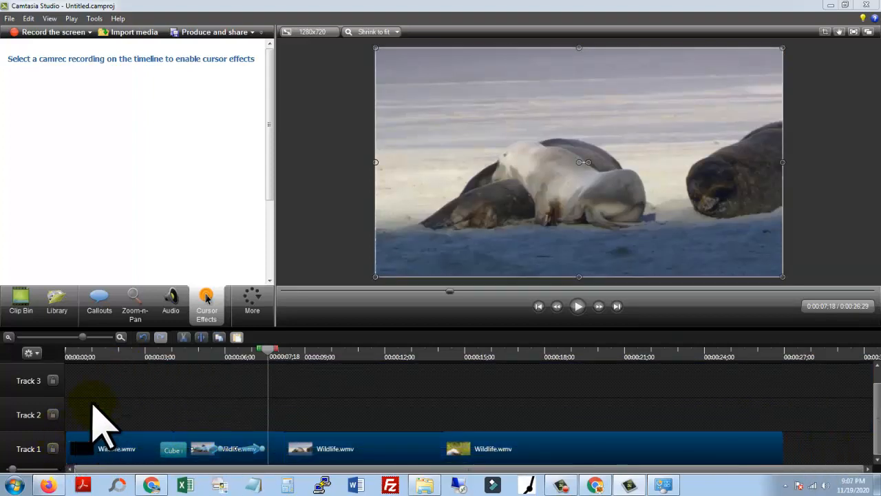
key(Delete)
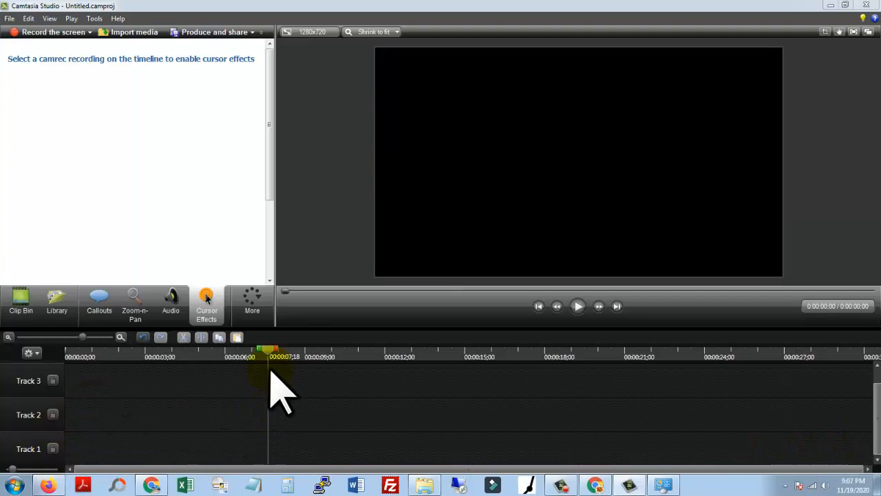
drag(267, 354, 69, 365)
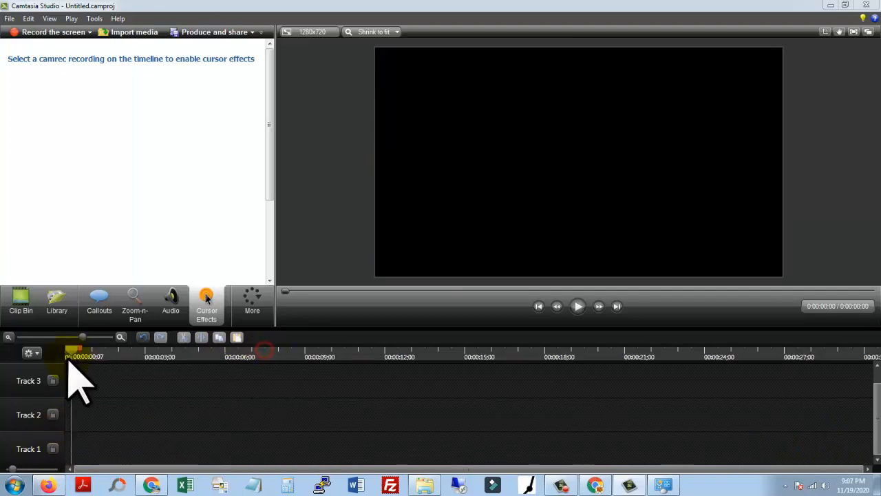
Import the Edit Gambar Camtasia Recorder file from the Camtasia Studio folder in the Documents library
click(23, 300)
click(129, 34)
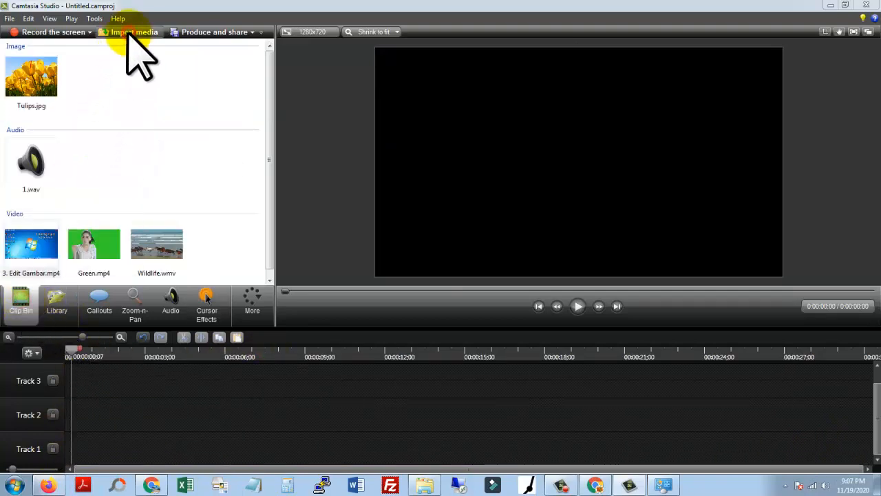
drag(687, 205, 703, 231)
click(313, 241)
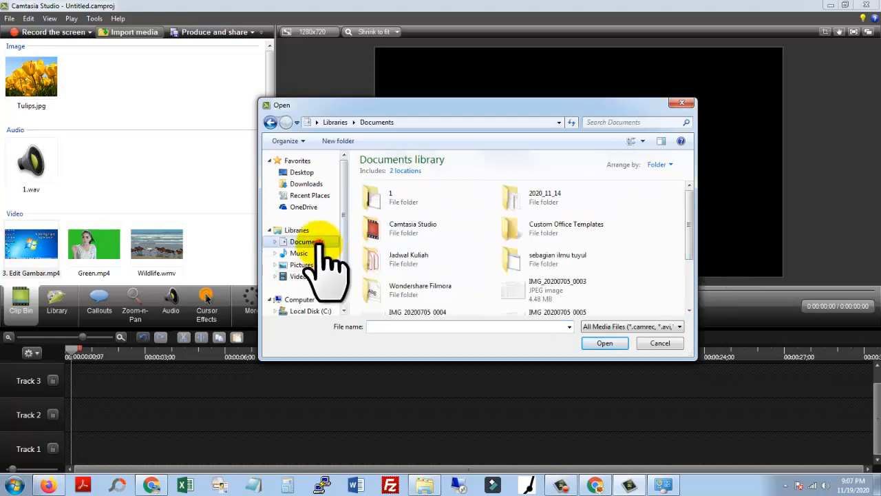
double_click(429, 233)
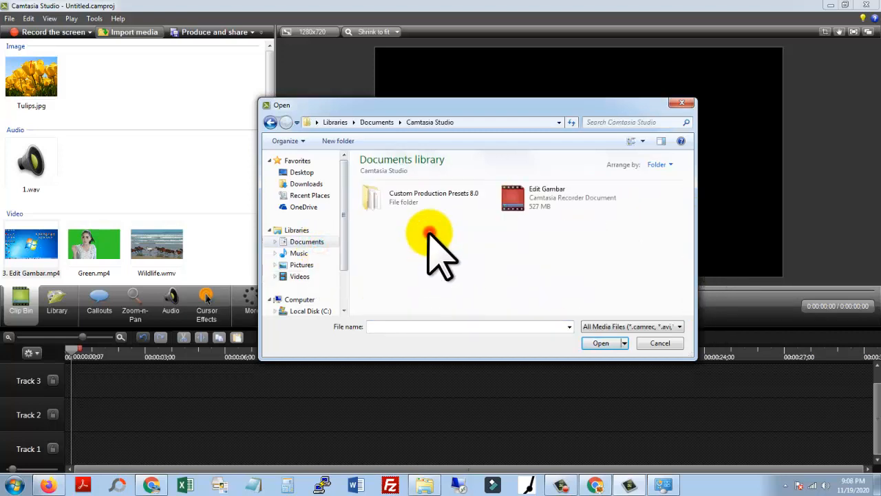
double_click(553, 202)
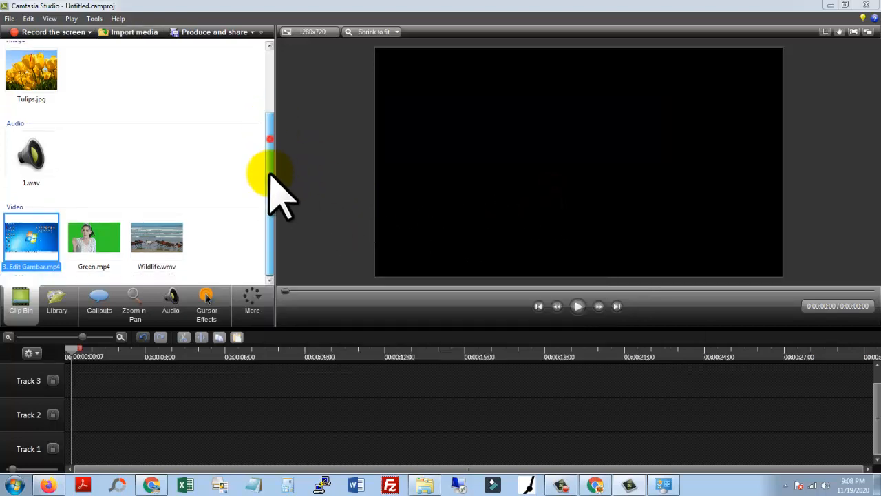
Add 3. Edit Gambar.mp4 from the Clip Bin to the start of the empty timeline
click(578, 307)
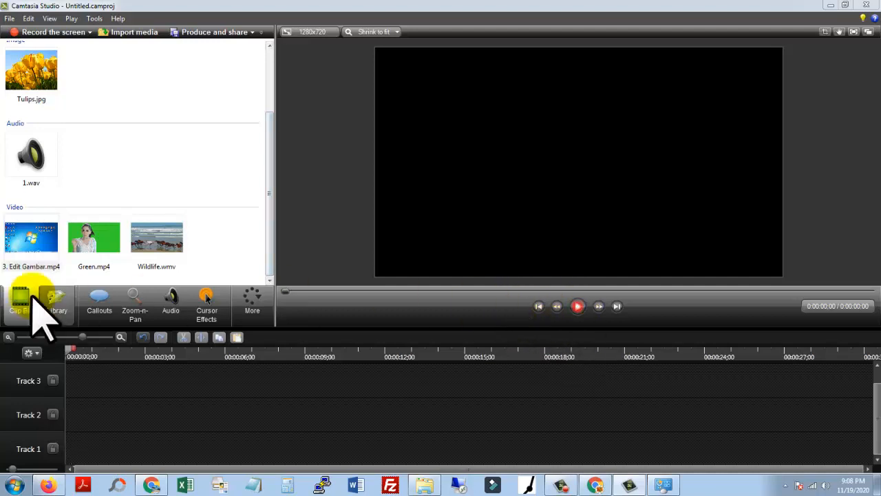
right_click(36, 242)
click(44, 252)
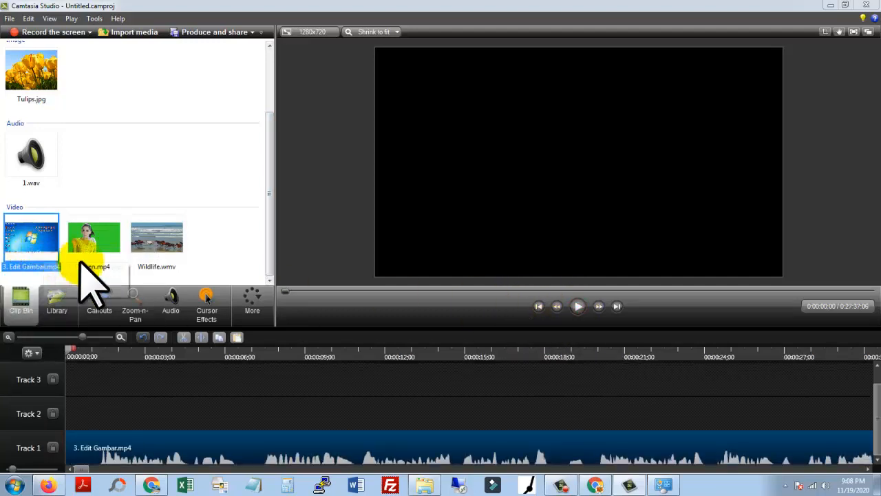
Preview the start of the clip on Track 1 and check which cursor effects it offers
click(577, 307)
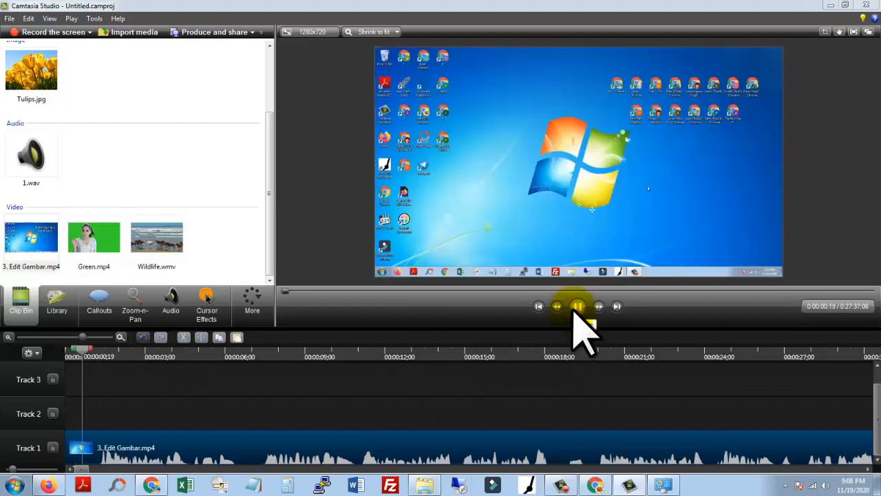
click(577, 307)
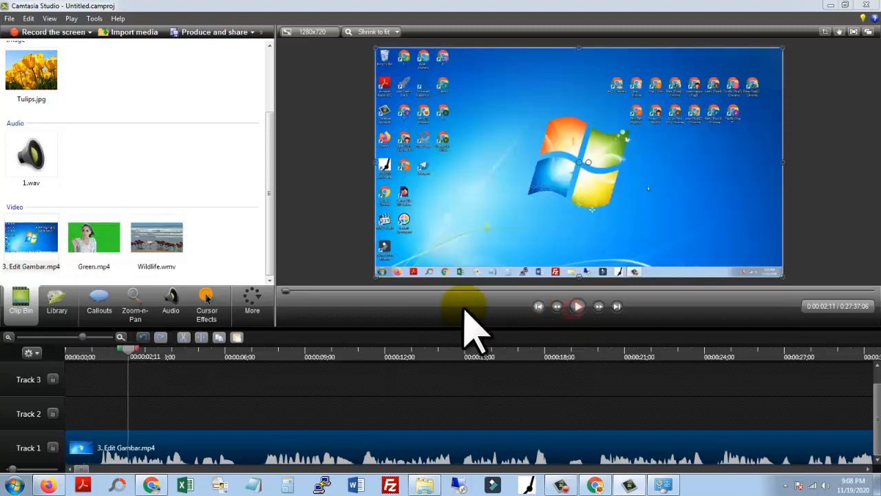
click(210, 304)
click(201, 442)
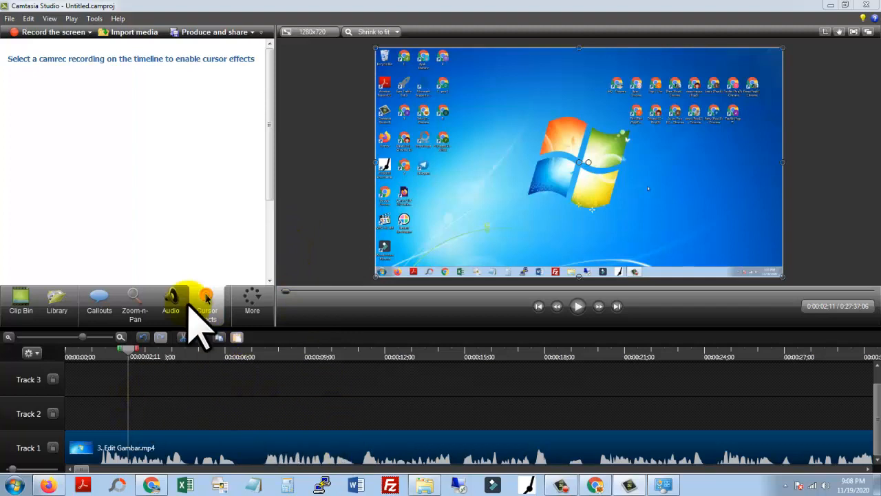
Delete the 3. Edit Gambar.mp4 clip from Track 1 and return the playhead to the start of the timeline
click(263, 449)
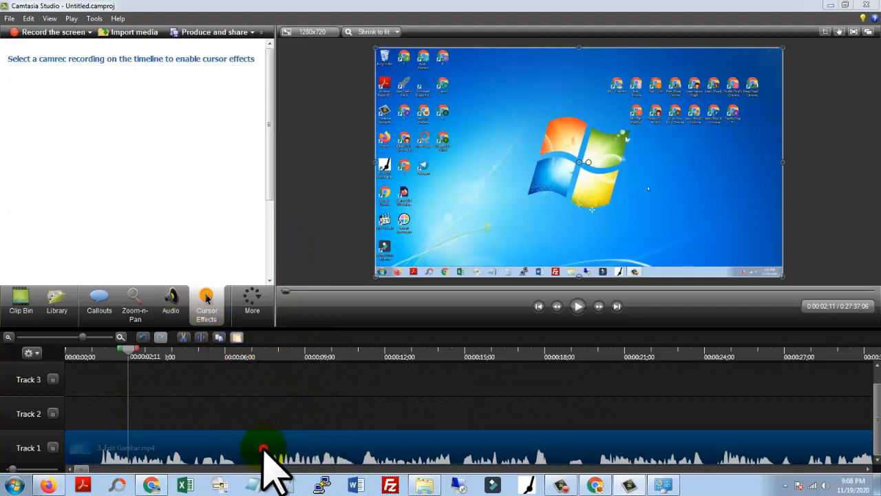
key(Delete)
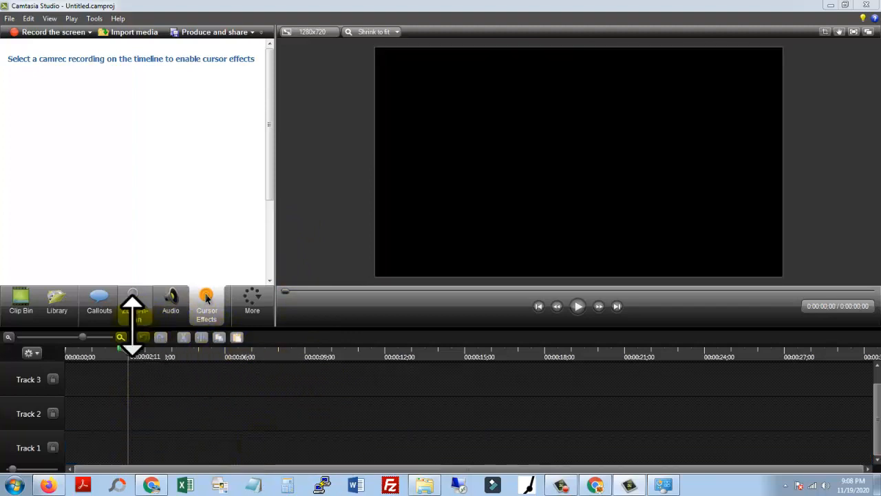
drag(131, 355, 65, 352)
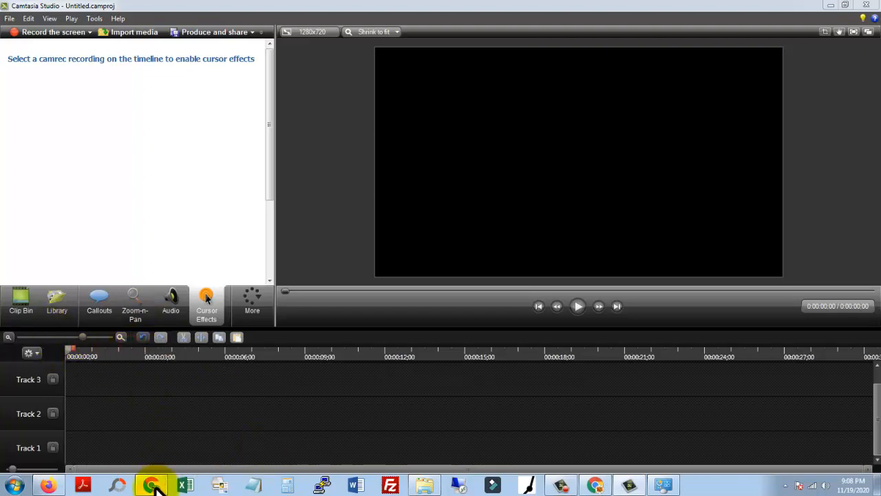
Switch to the Windows desktop by minimizing the open windows and closing the System information window
mouse_move(157, 489)
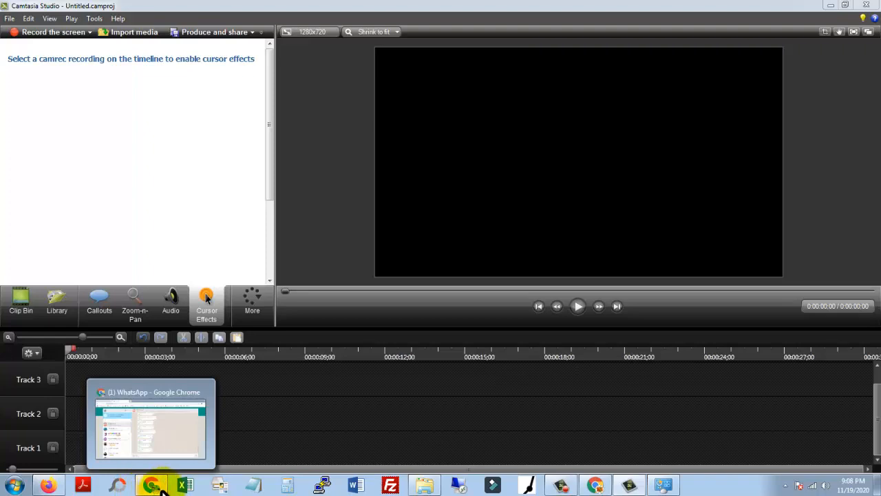
click(424, 488)
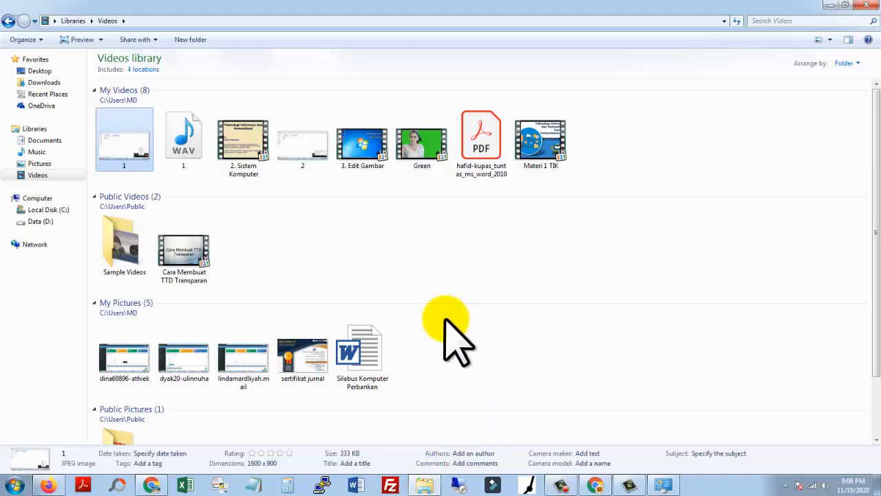
click(829, 7)
click(829, 7)
click(828, 6)
click(828, 6)
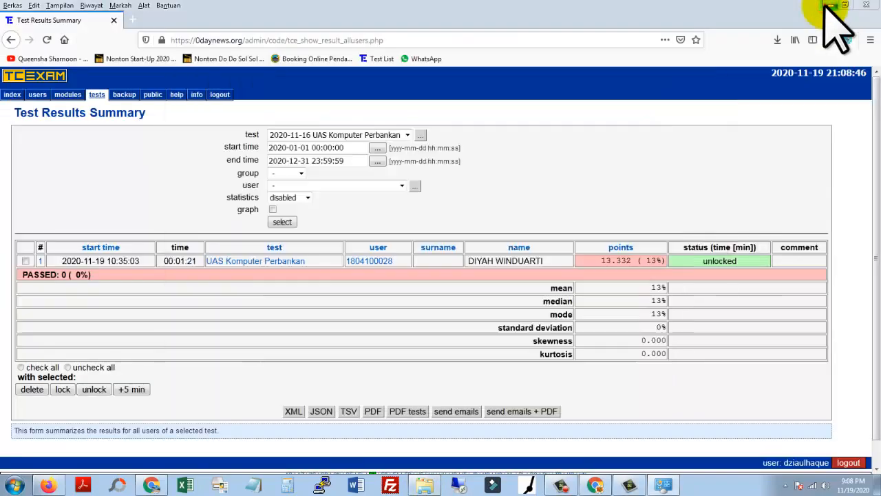
click(829, 7)
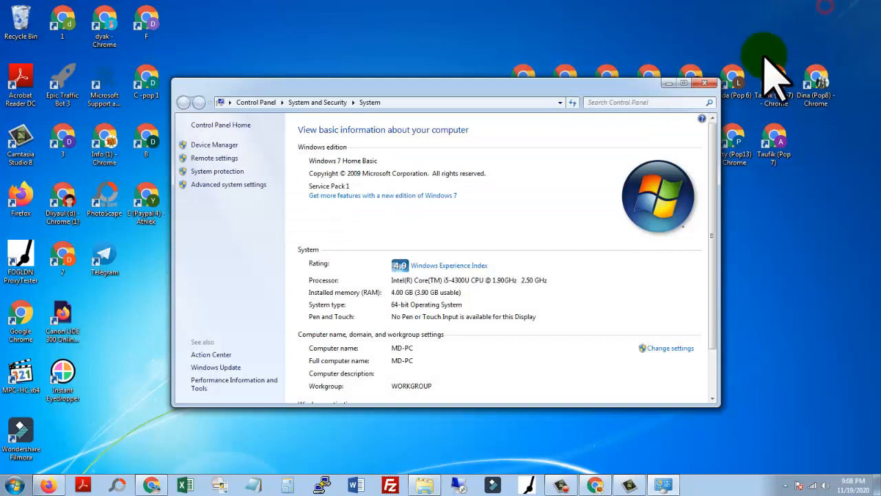
click(708, 84)
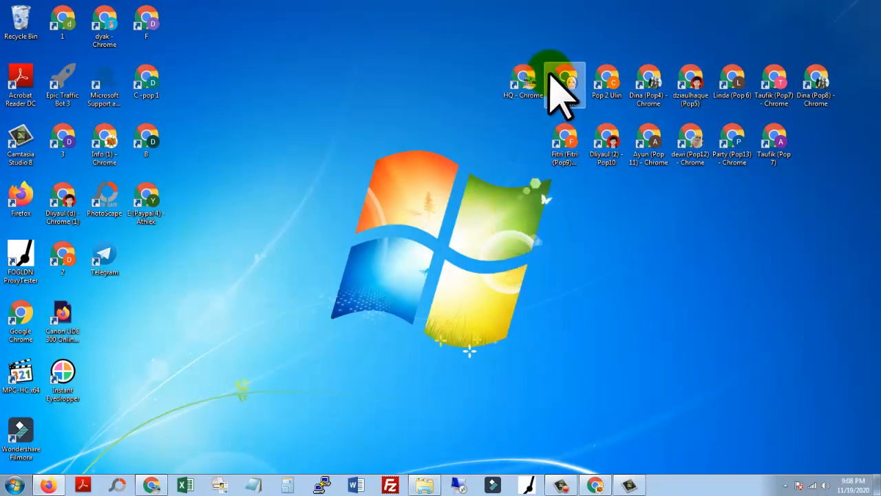
Restore the capture-3 Camtasia recording from the Recycle Bin and close the Recycle Bin window
double_click(20, 27)
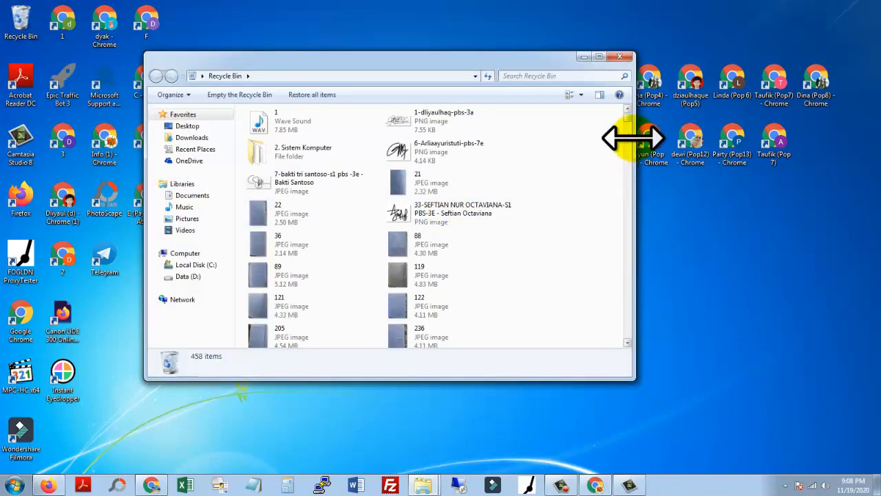
drag(628, 114, 627, 331)
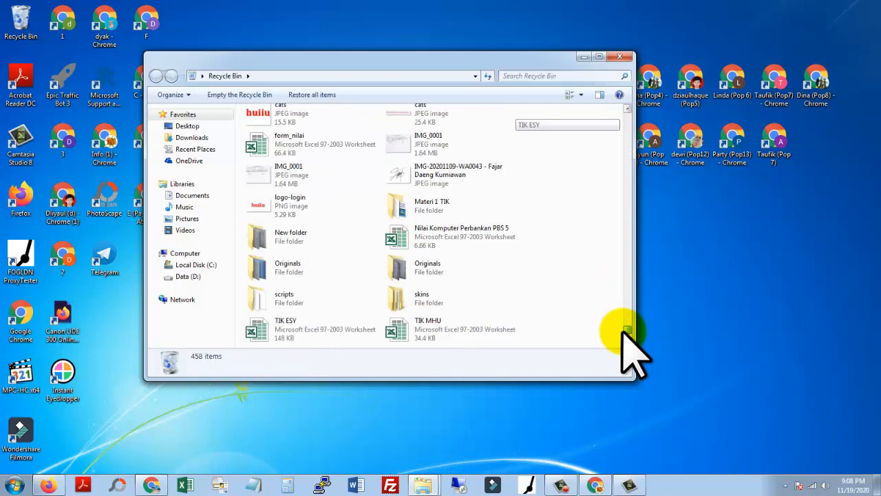
scroll(627, 262, up, 2)
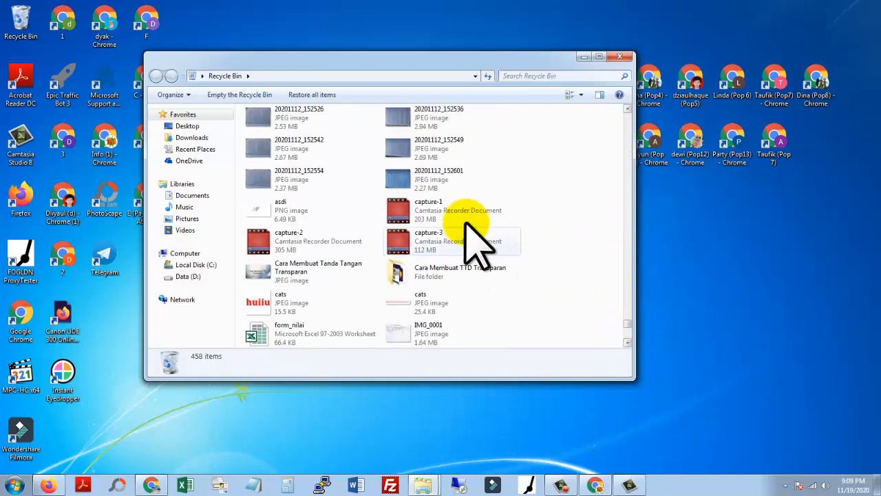
right_click(407, 242)
click(430, 250)
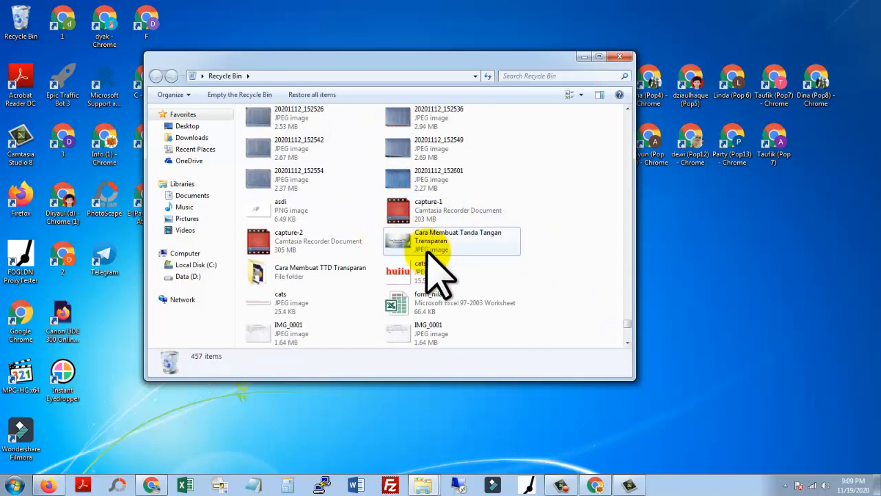
click(620, 58)
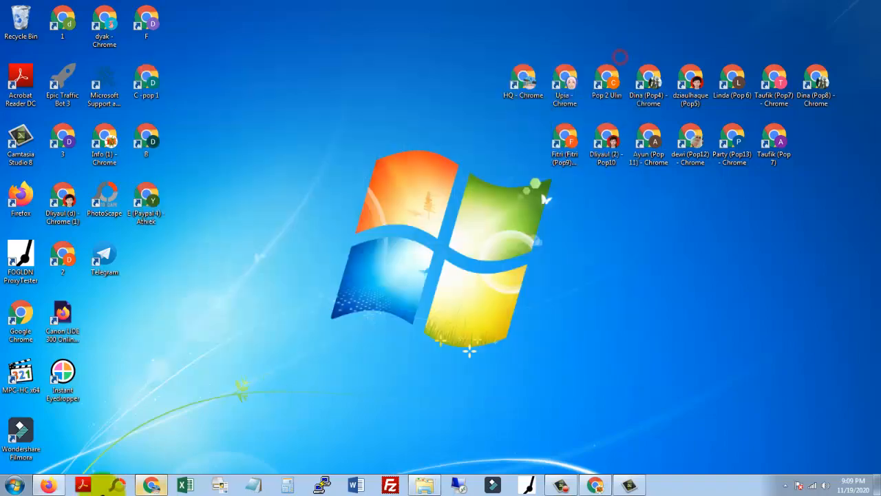
Open the Camtasia Studio folder in the Documents library and add the capture-3 recording to Track 1 in Camtasia Studio
click(423, 486)
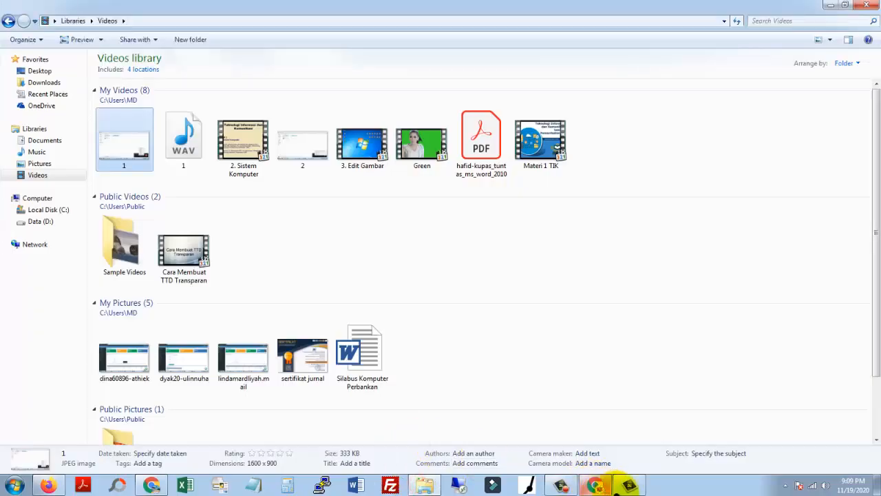
click(45, 142)
double_click(429, 102)
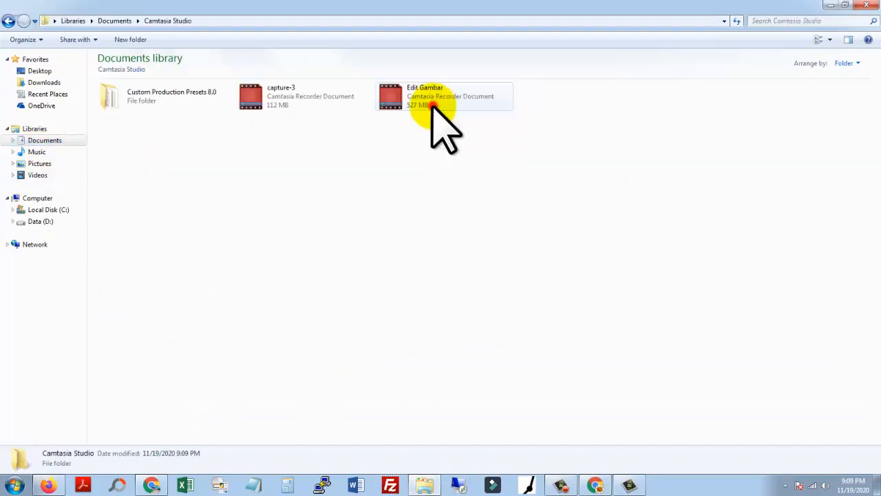
click(282, 100)
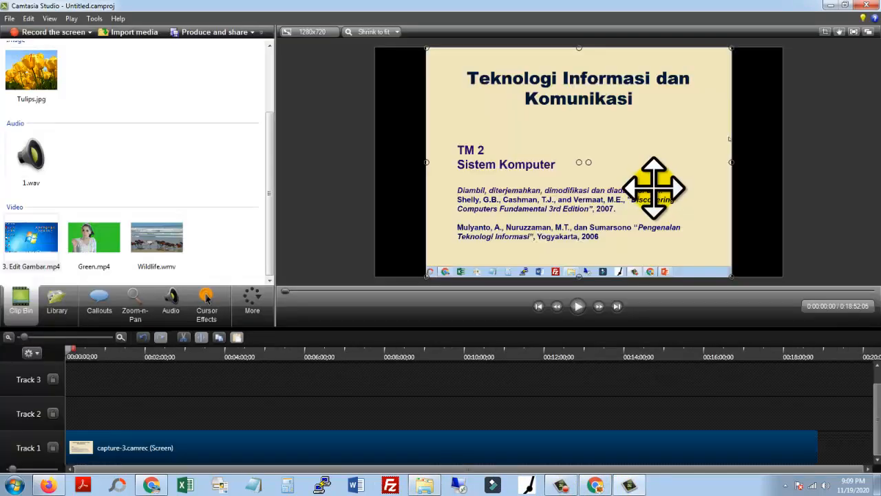
Move the playhead to about 0:03:12 and set the capture-3 clip's cursor size to 4.62
click(577, 307)
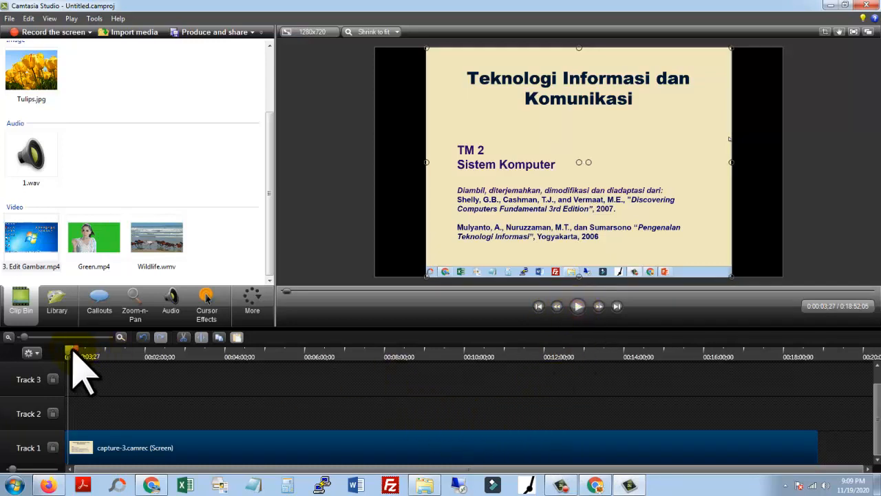
drag(73, 353, 195, 356)
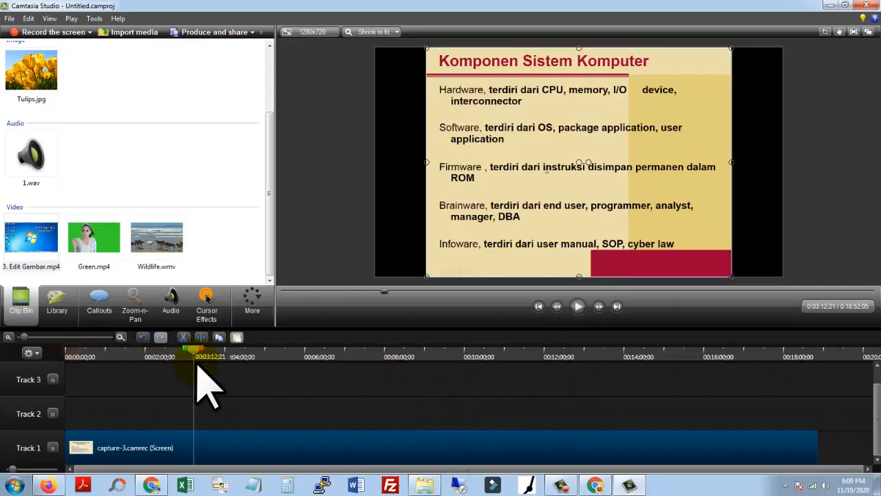
click(204, 298)
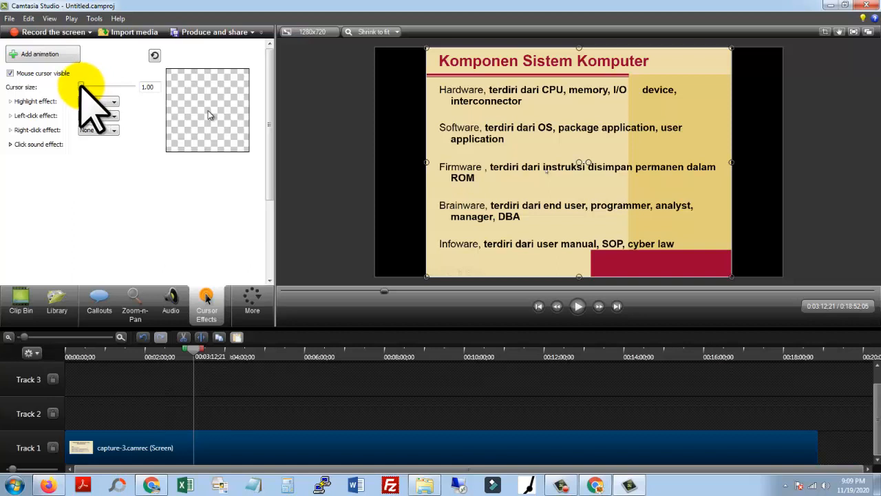
drag(82, 86, 127, 87)
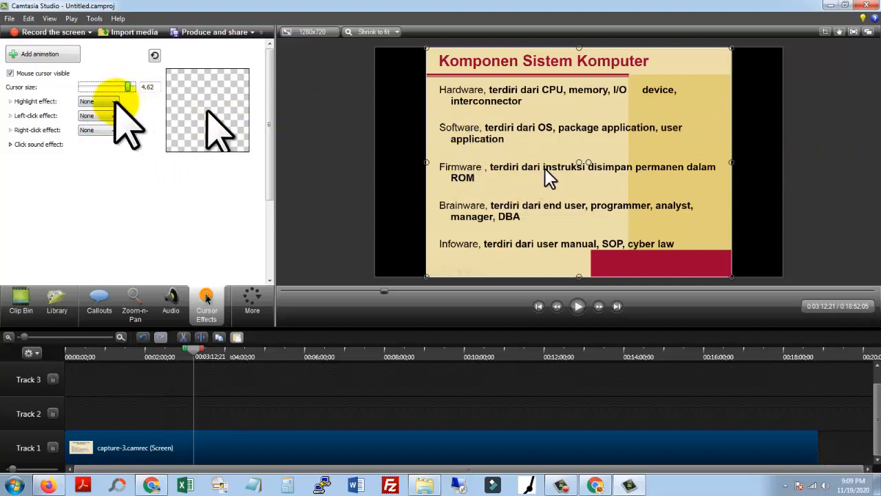
Set the cursor's highlight effect to Highlight, left-click effect to Warp and right-click effect to Ripple, and preview the clip
click(103, 118)
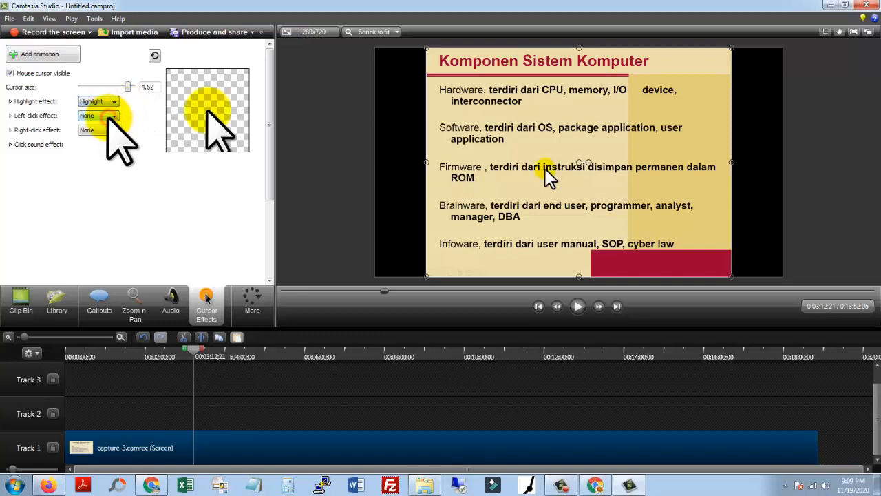
click(103, 116)
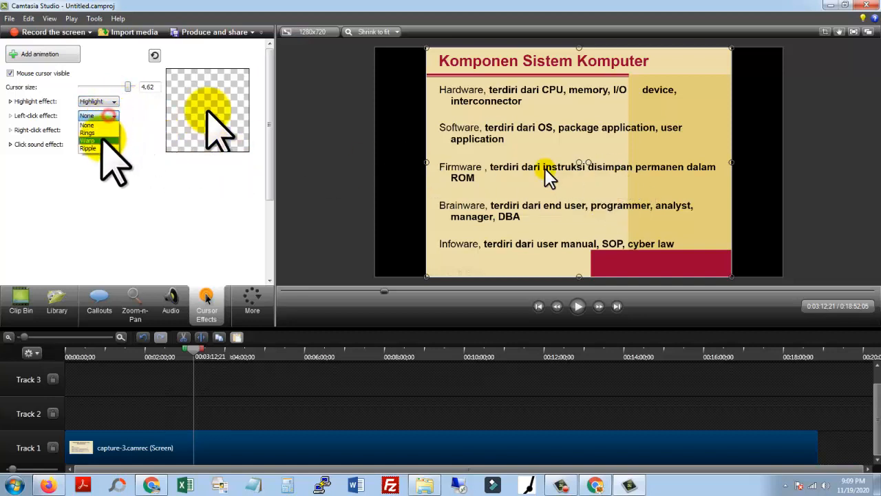
click(93, 140)
click(100, 130)
click(97, 163)
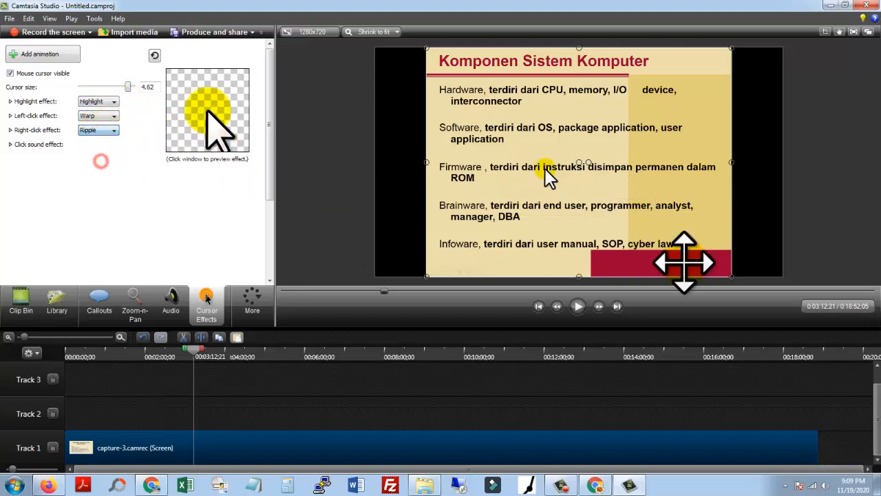
click(577, 306)
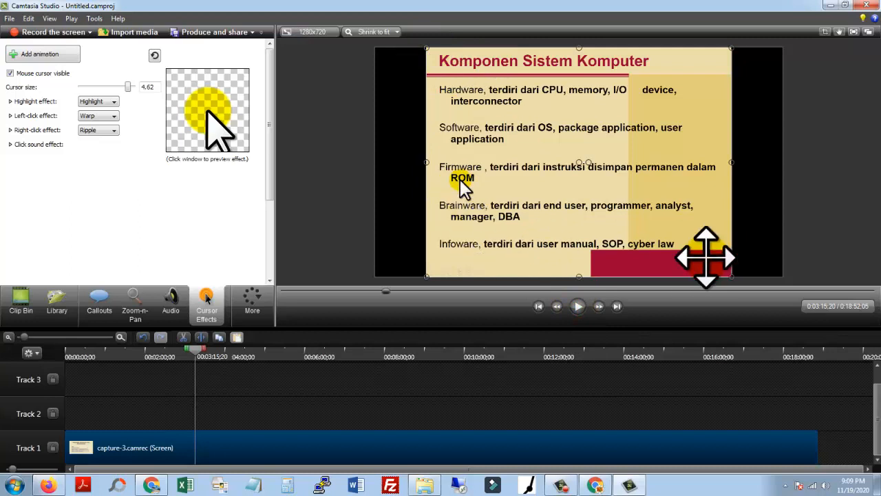
click(315, 32)
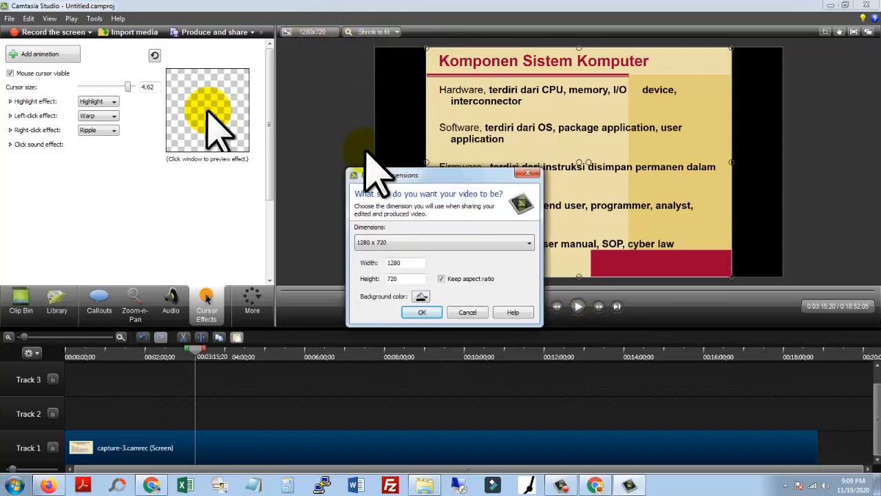
click(397, 243)
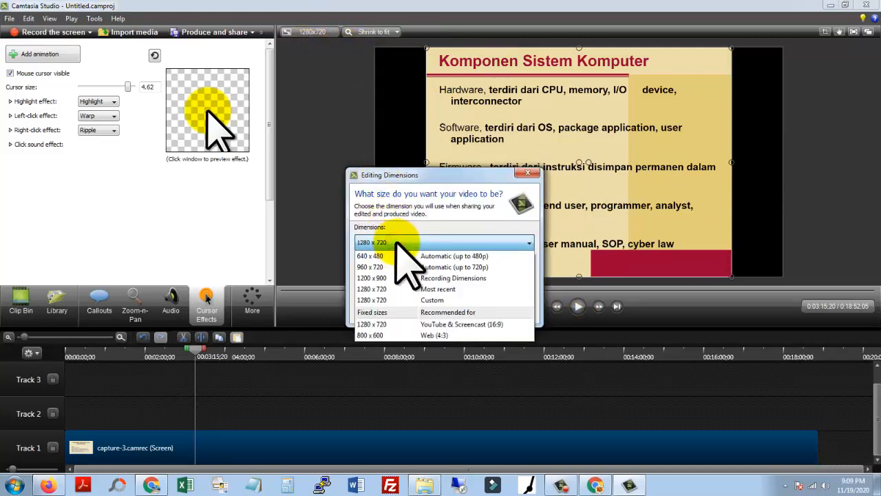
click(528, 172)
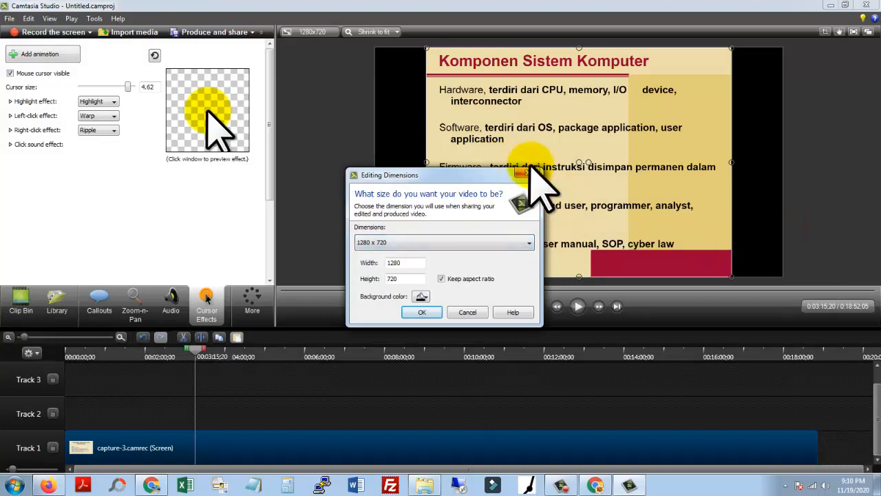
click(532, 174)
click(778, 255)
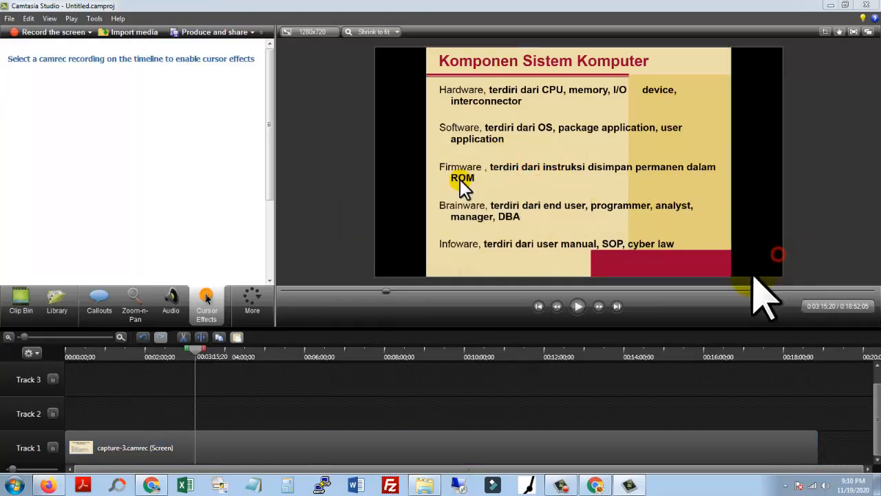
click(722, 251)
mouse_move(732, 278)
mouse_down()
mouse_move(741, 281)
mouse_move(760, 253)
mouse_move(780, 266)
mouse_move(761, 239)
mouse_move(730, 264)
mouse_up()
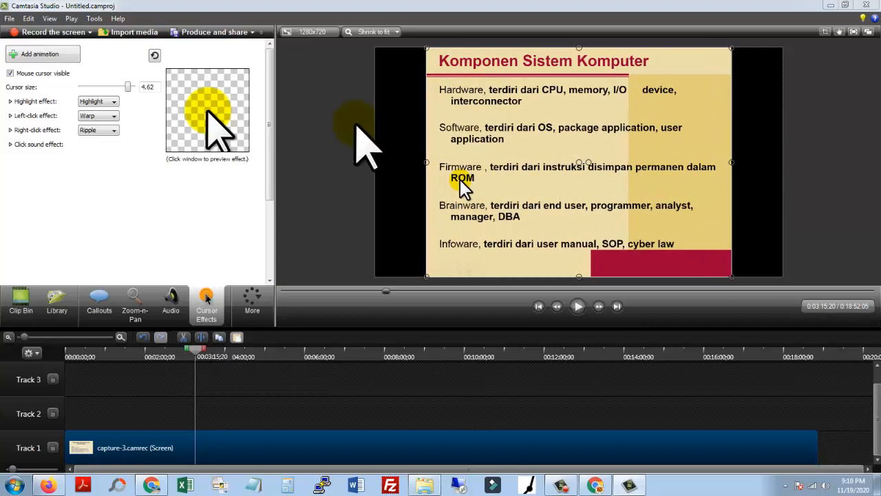
Set the project's editing dimensions to 640 x 480
click(303, 31)
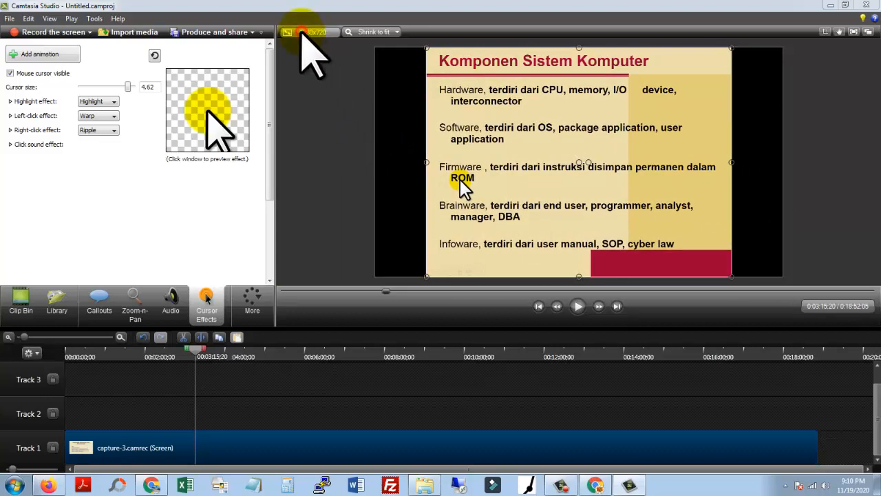
click(421, 243)
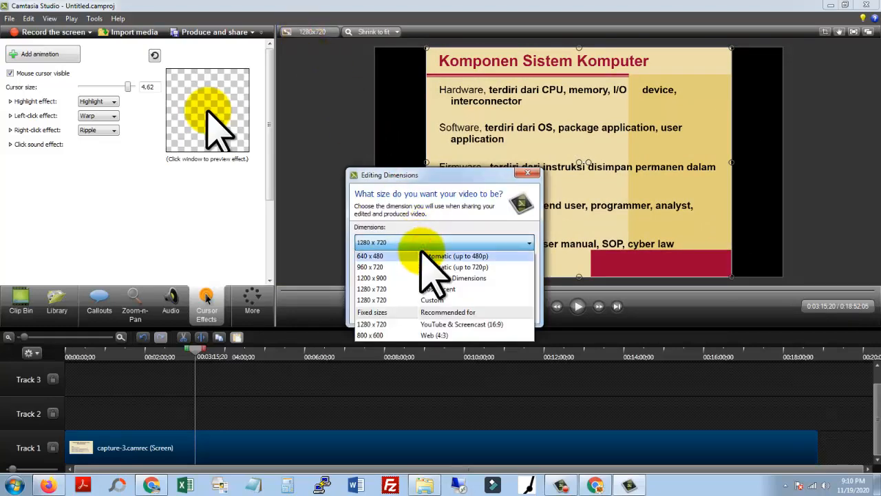
click(417, 256)
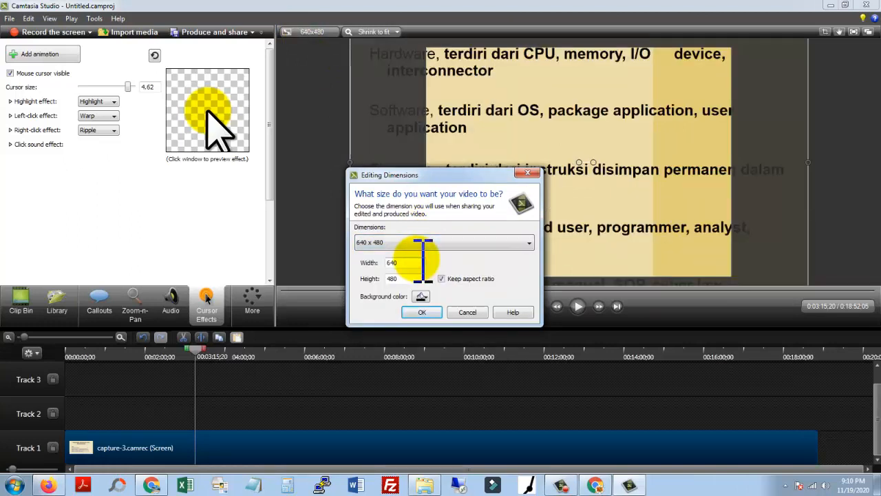
click(427, 313)
Scale and reposition the capture-3 recording so it fills the 640 x 480 canvas, and deselect it
drag(764, 89, 739, 180)
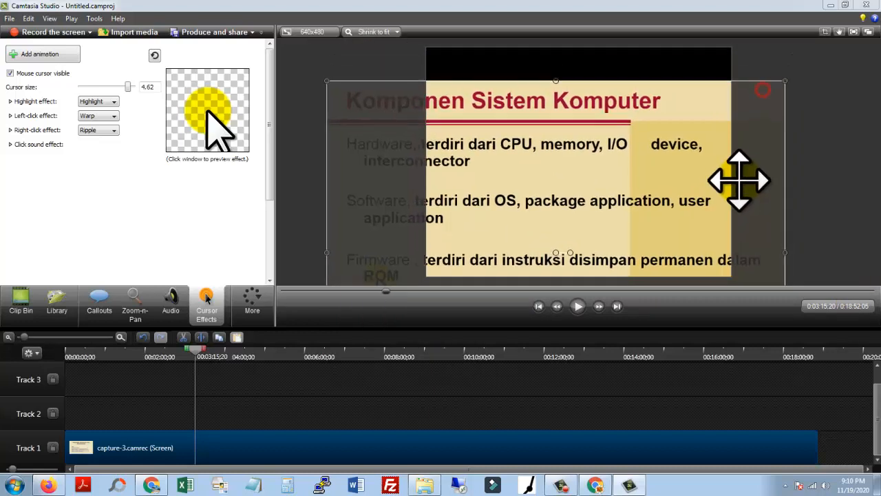
drag(783, 79, 522, 221)
drag(512, 246, 613, 78)
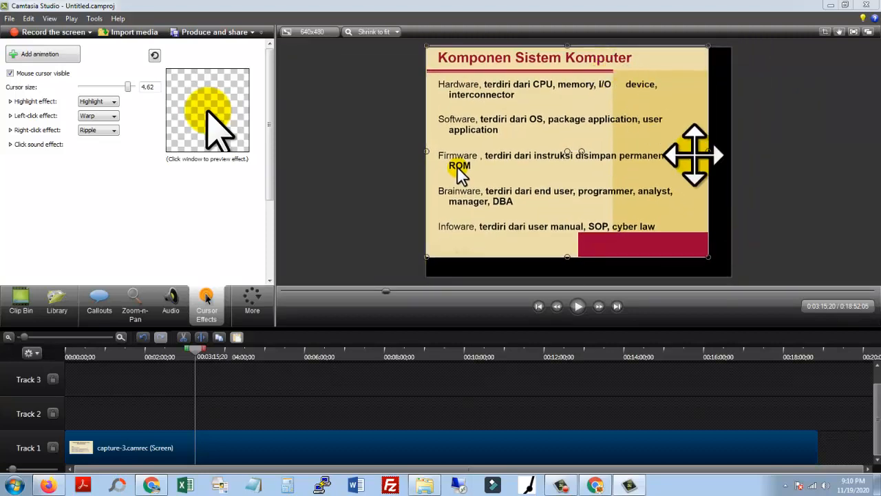
drag(709, 257, 728, 272)
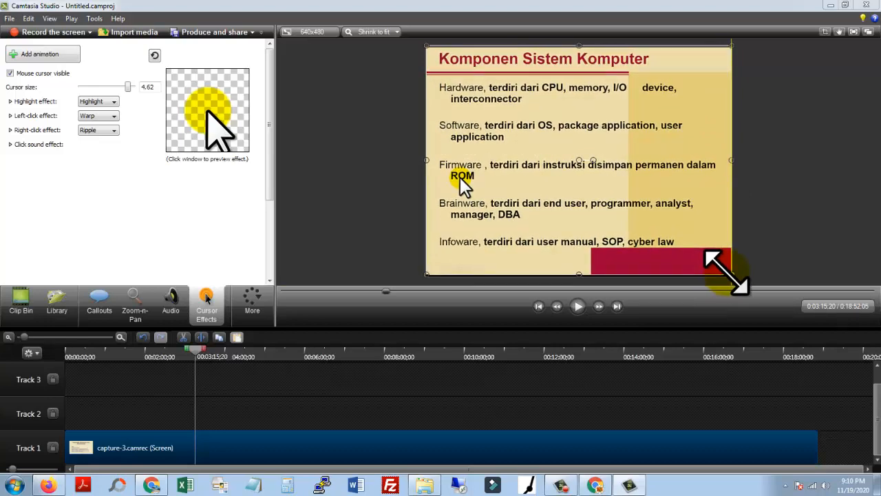
drag(674, 173, 677, 178)
click(817, 155)
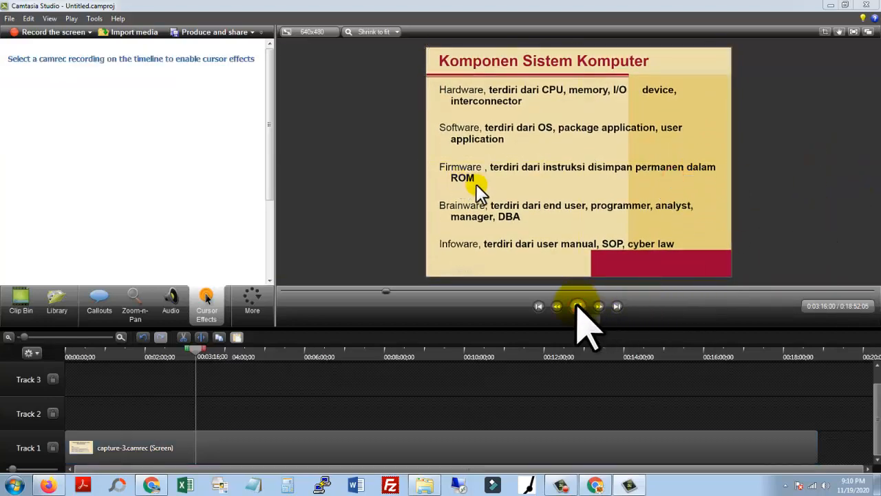
Play the resized capture-3 recording briefly to preview its cursor effects, and stop playback
click(578, 307)
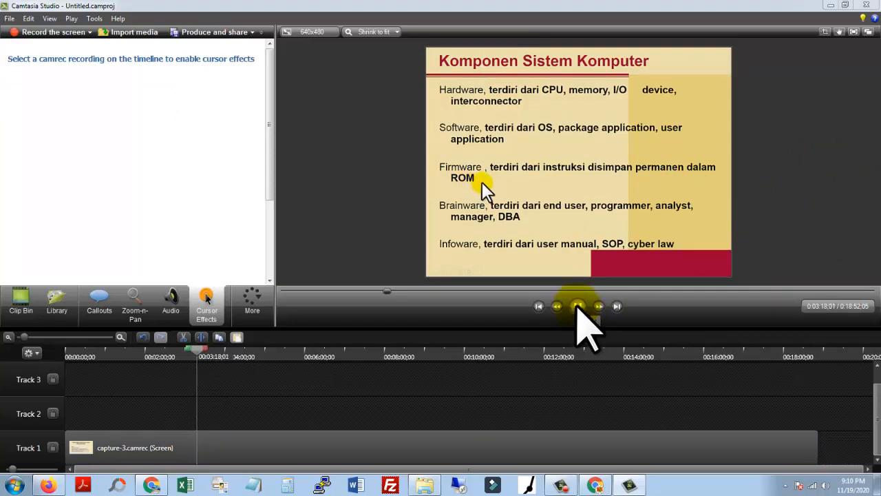
click(577, 307)
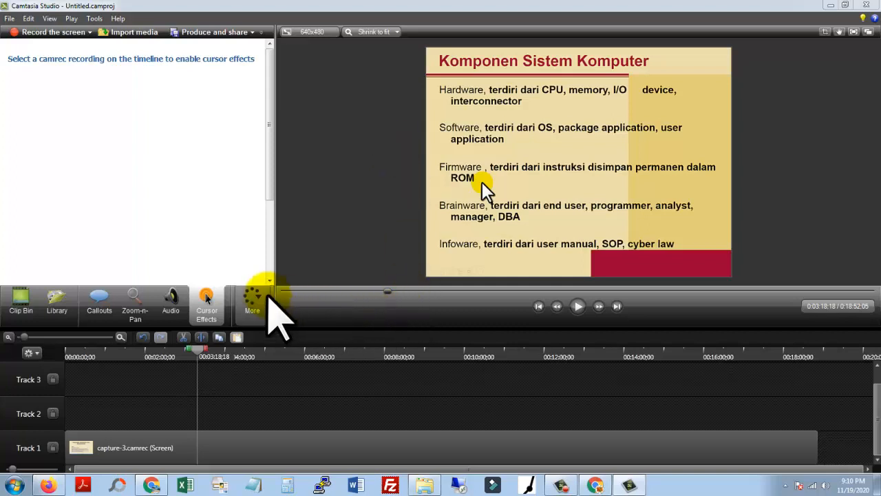
click(580, 308)
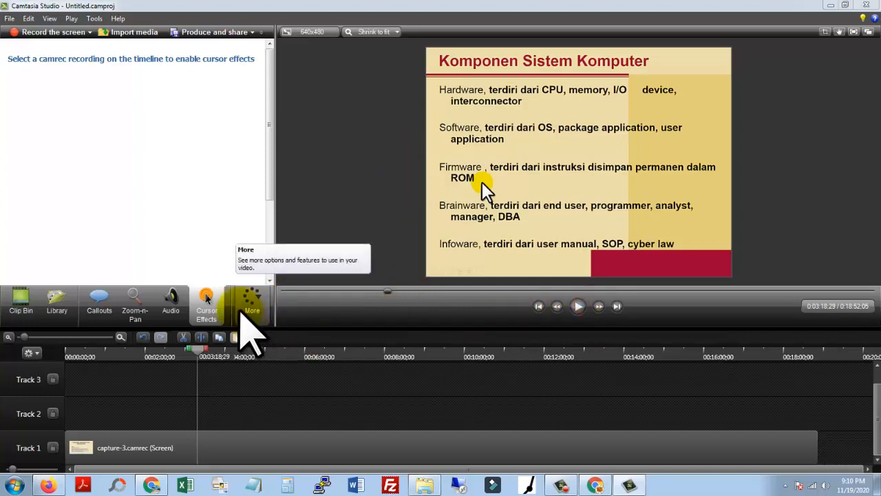
click(147, 451)
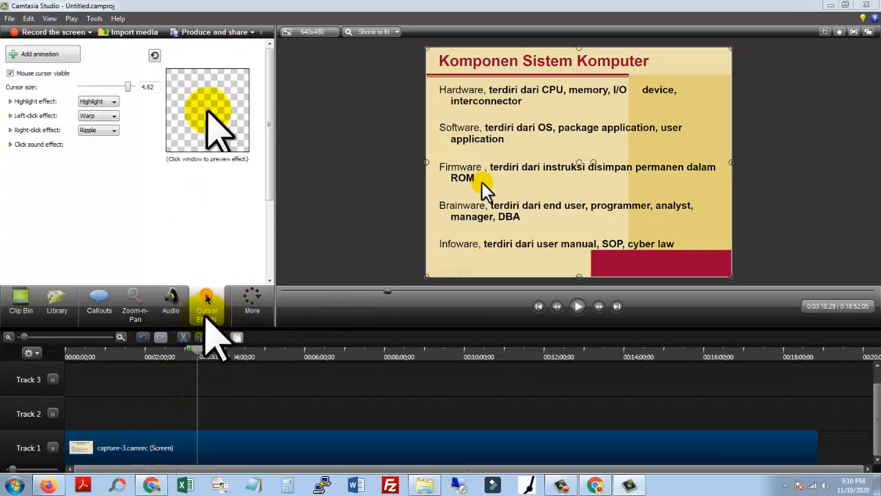
click(174, 302)
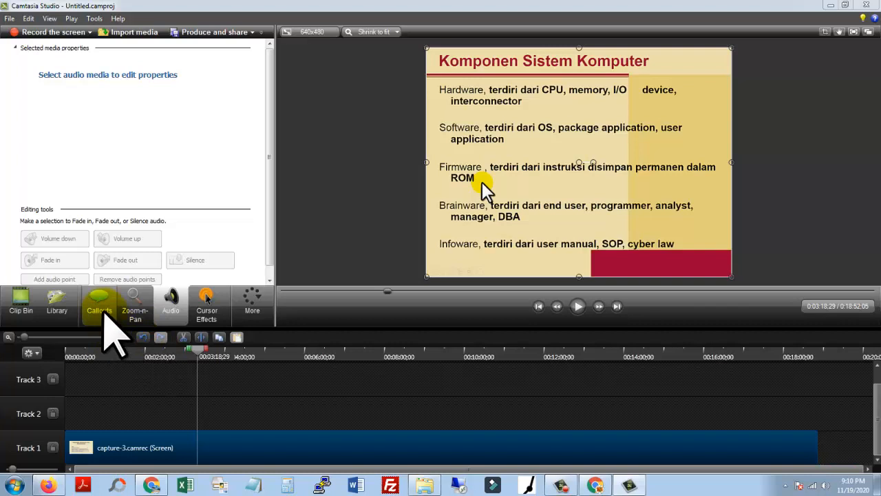
click(103, 318)
click(252, 300)
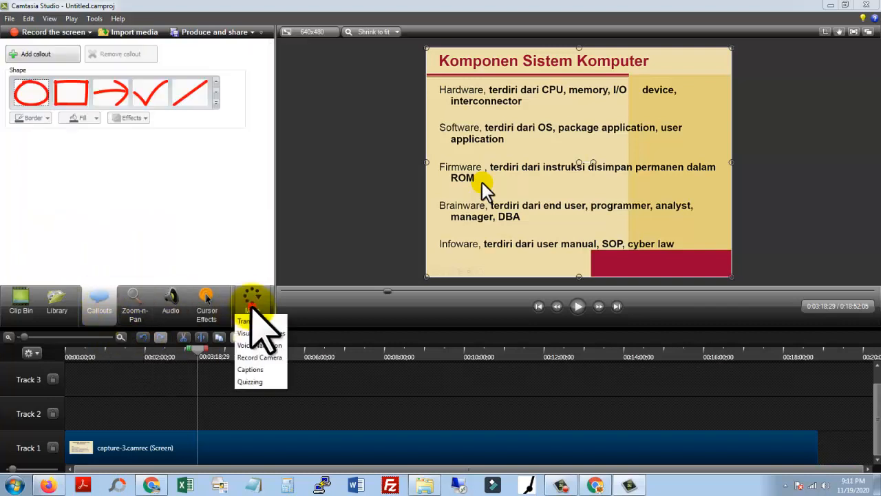
click(58, 303)
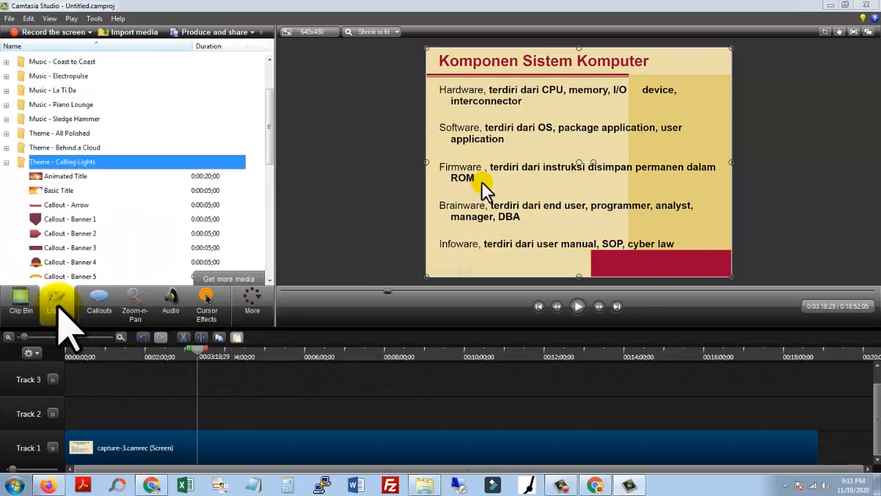
click(20, 305)
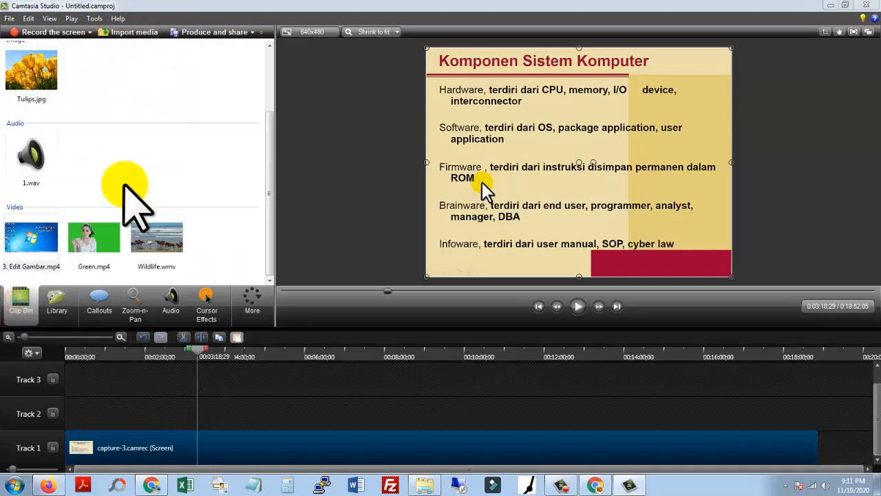
Add Full Song from the library's Music - Coast to Coast folder to Track 2 and align it with the timeline start
click(55, 303)
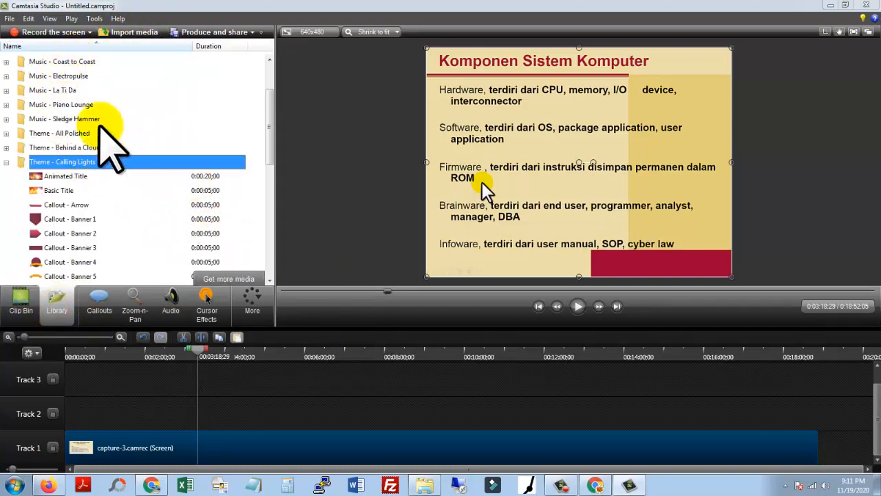
click(72, 107)
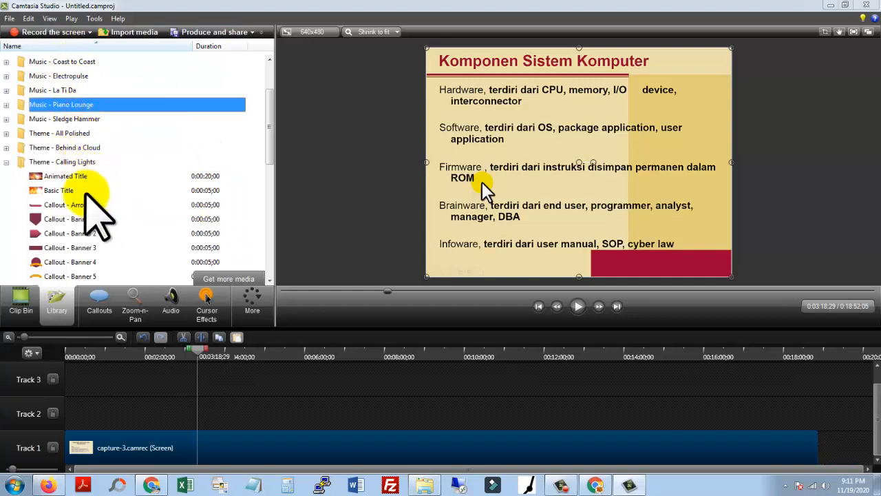
double_click(65, 62)
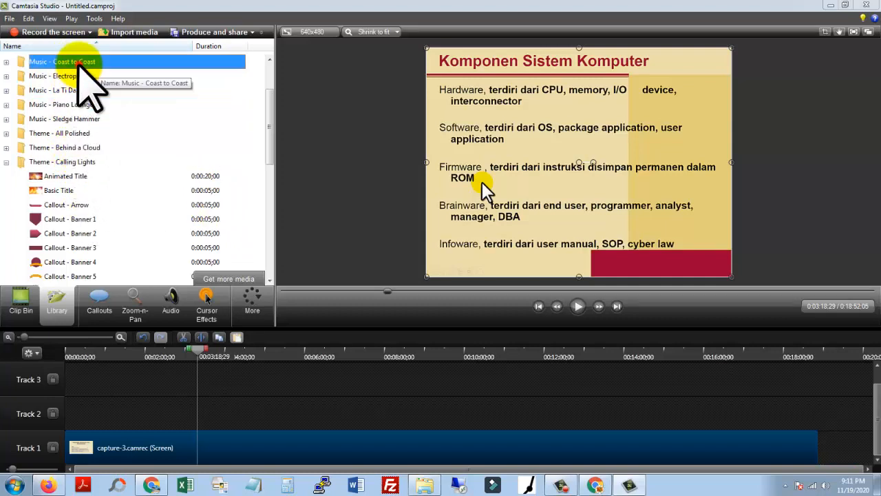
right_click(55, 75)
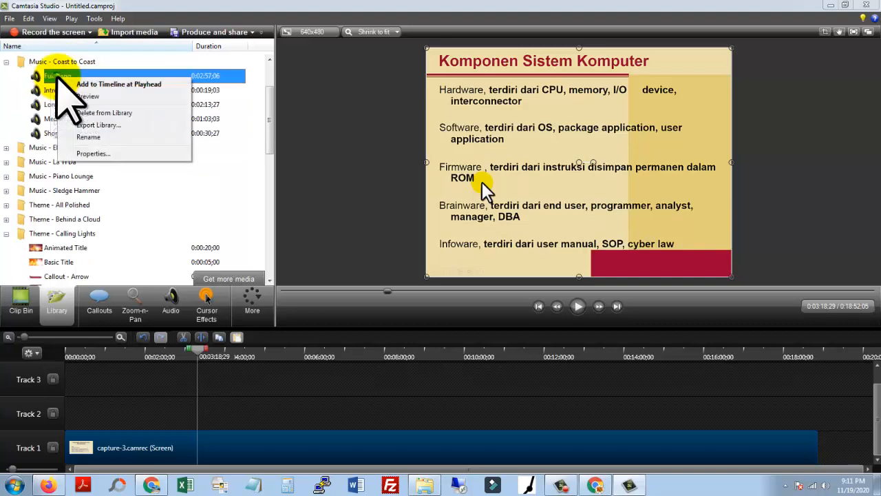
click(70, 84)
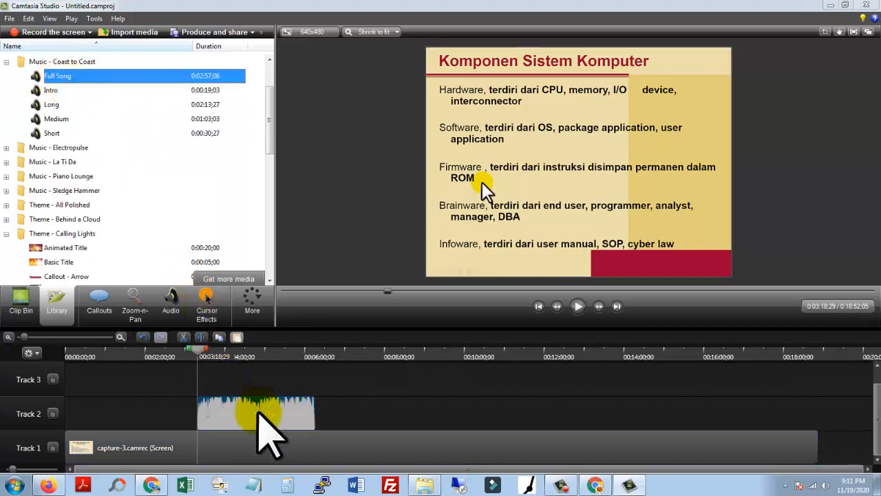
drag(256, 414, 113, 413)
Return the playhead to the start of the timeline and briefly preview the recording with the music
drag(199, 353, 29, 352)
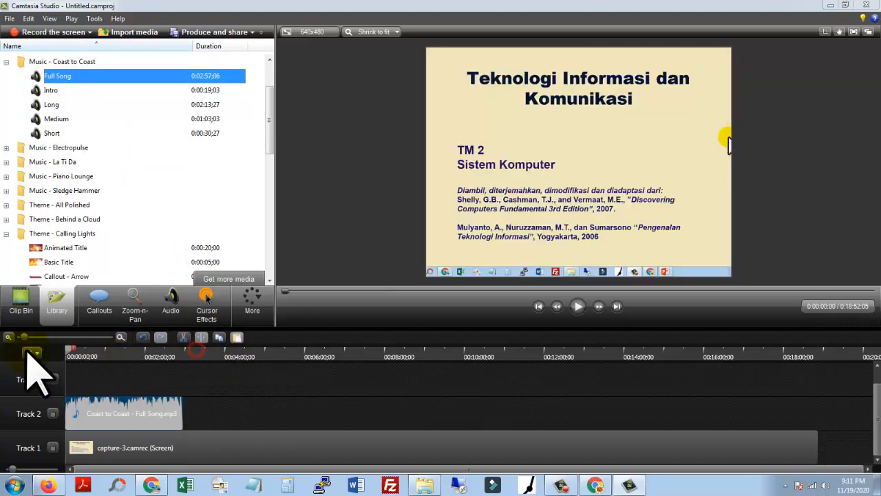
click(572, 306)
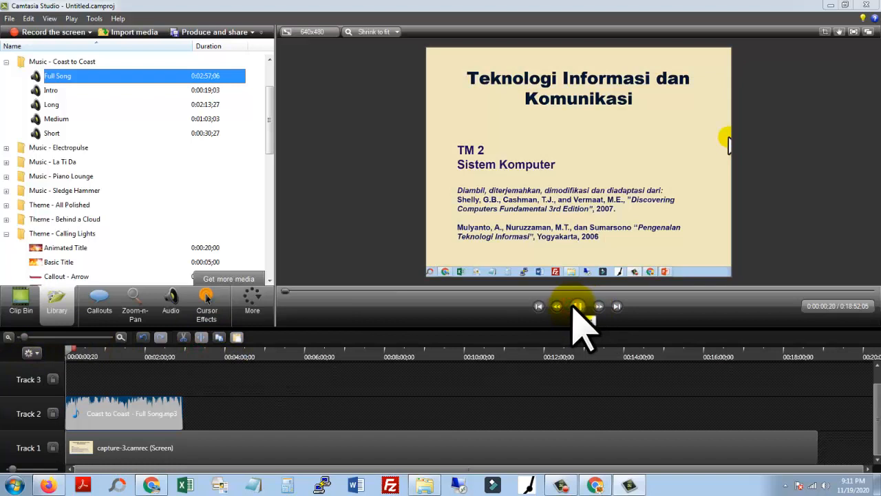
click(576, 307)
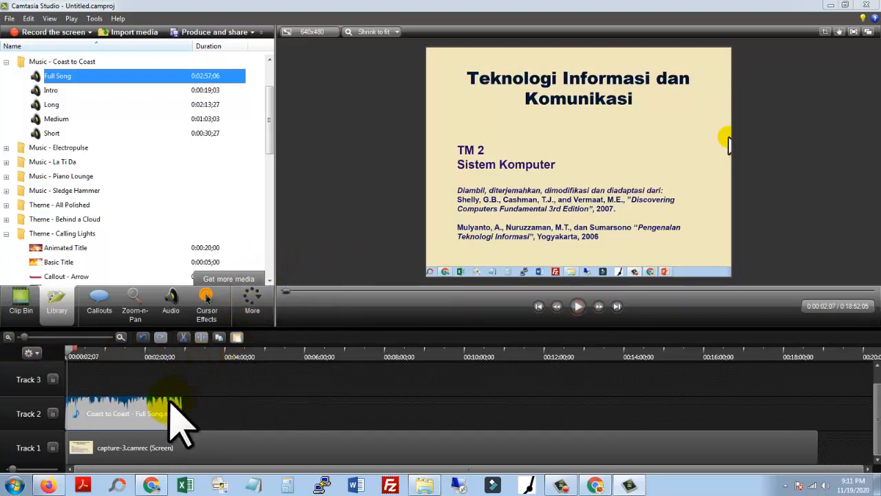
Delete the Coast to Coast - Full Song clip from Track 2
click(119, 415)
right_click(119, 414)
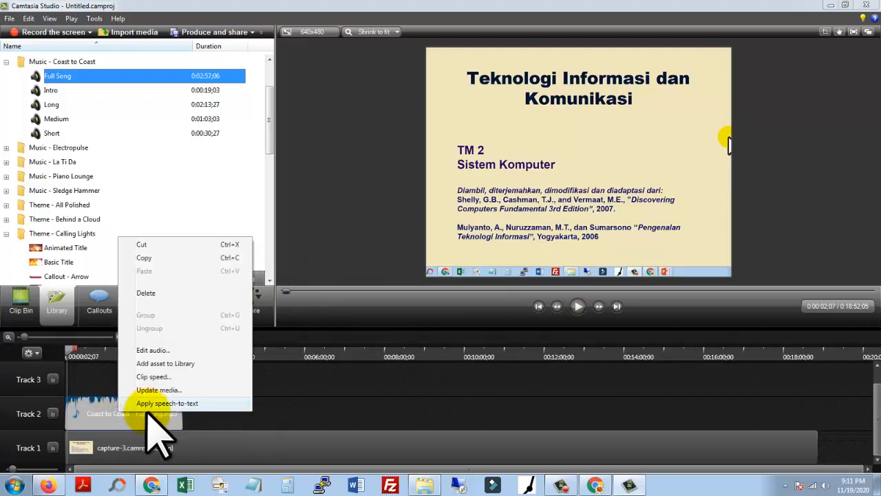
click(144, 420)
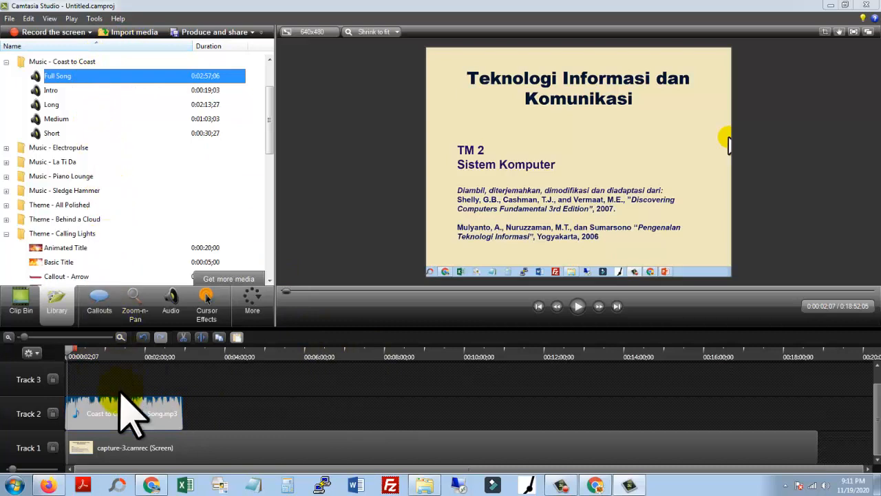
key(Delete)
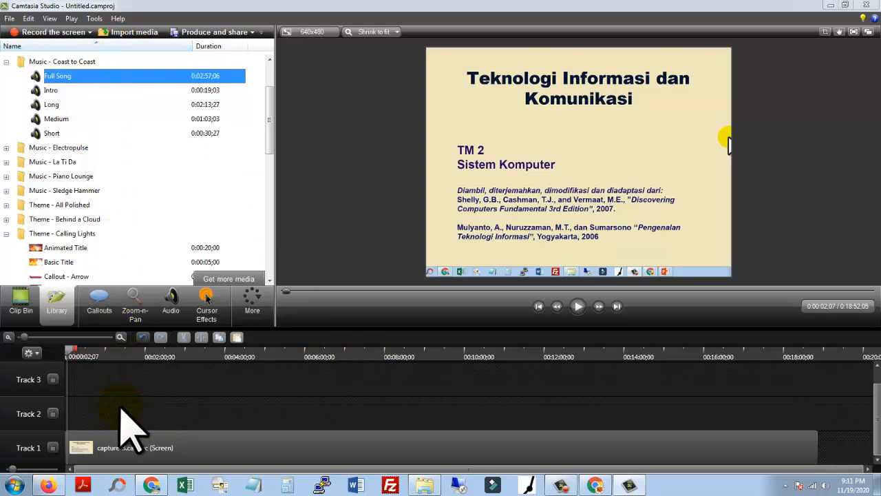
Insert the Calling Lights theme's Animated Title at the playhead on Track 1, shifting the capture-3 clip to follow right after it
drag(78, 448, 205, 446)
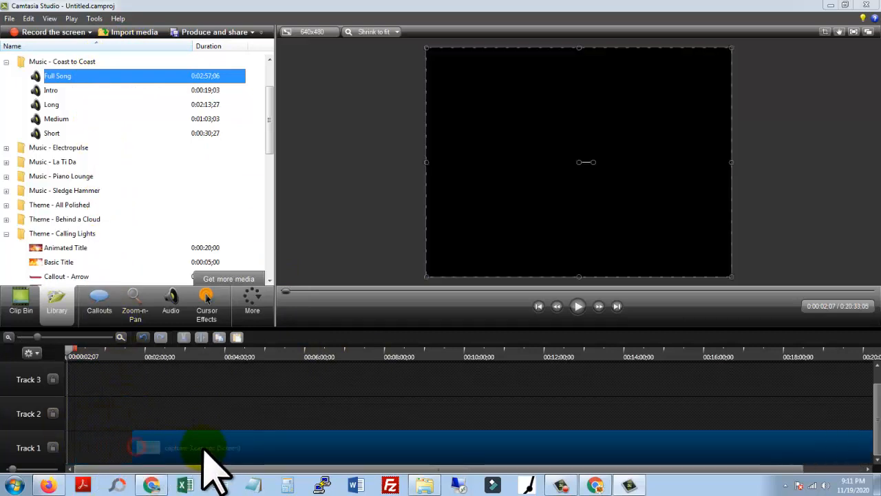
click(77, 250)
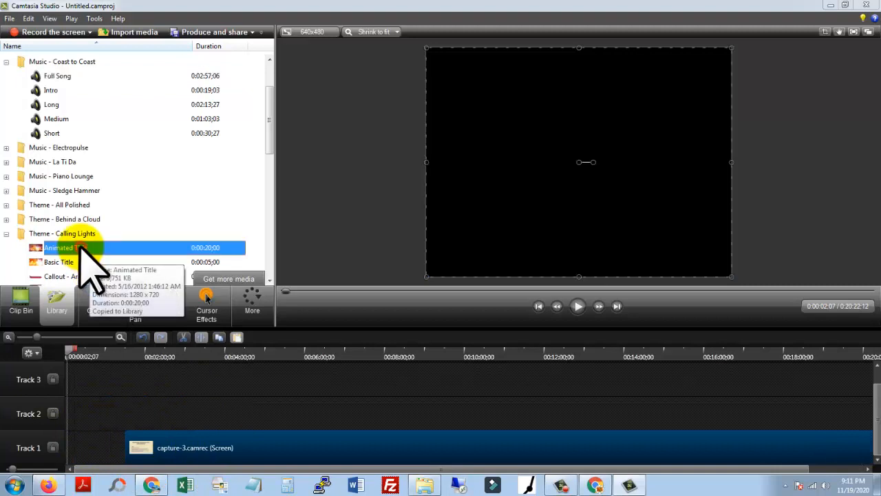
right_click(80, 249)
click(96, 255)
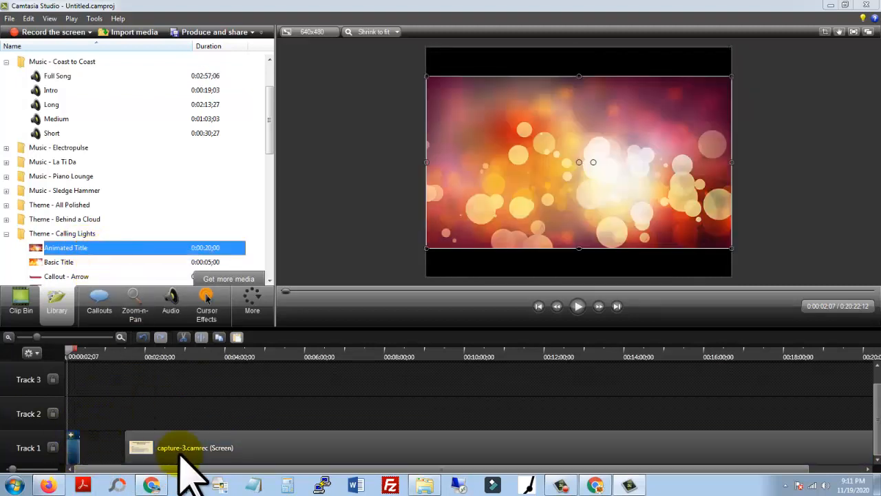
drag(171, 447, 73, 451)
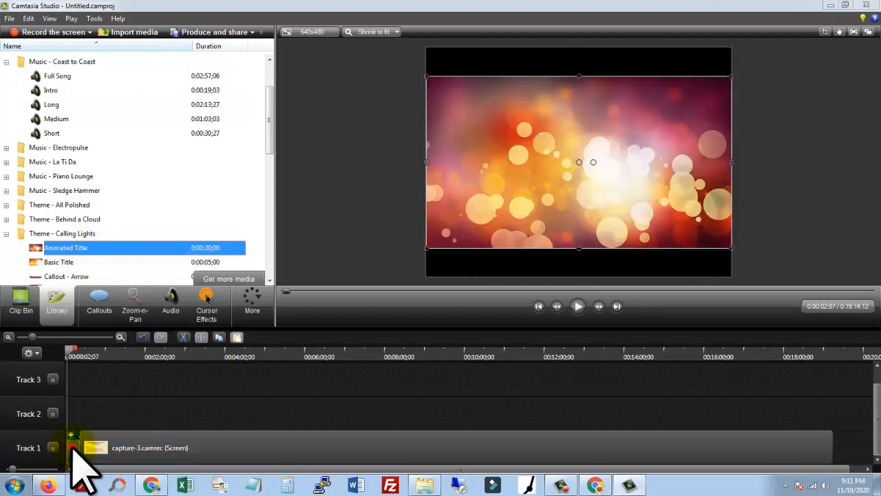
Preview the animated title and stretch it vertically to fill the whole 640 x 480 canvas
click(580, 305)
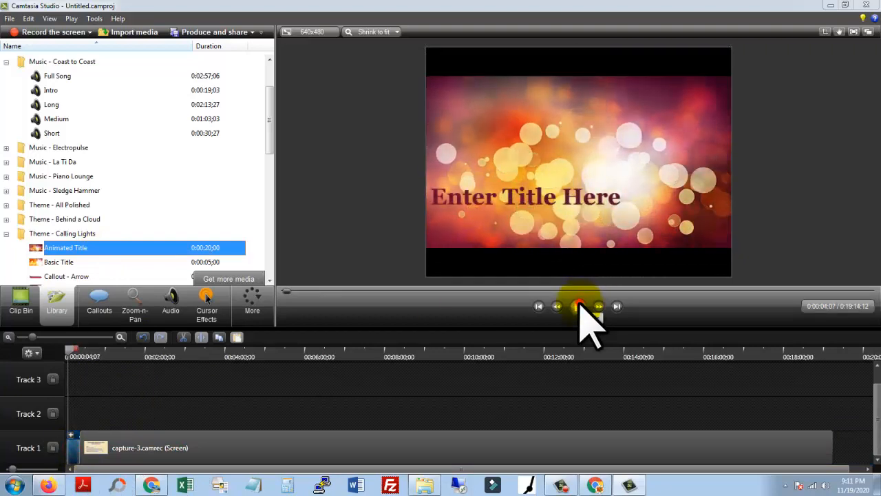
click(581, 306)
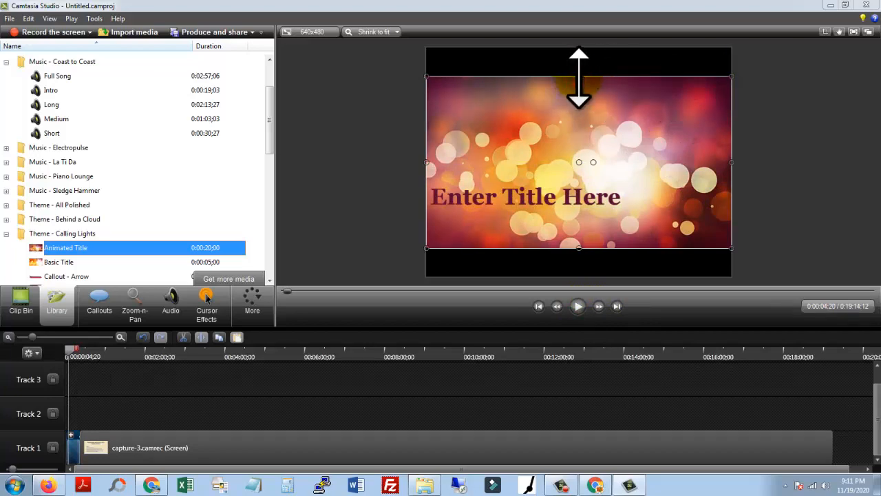
drag(580, 76, 581, 45)
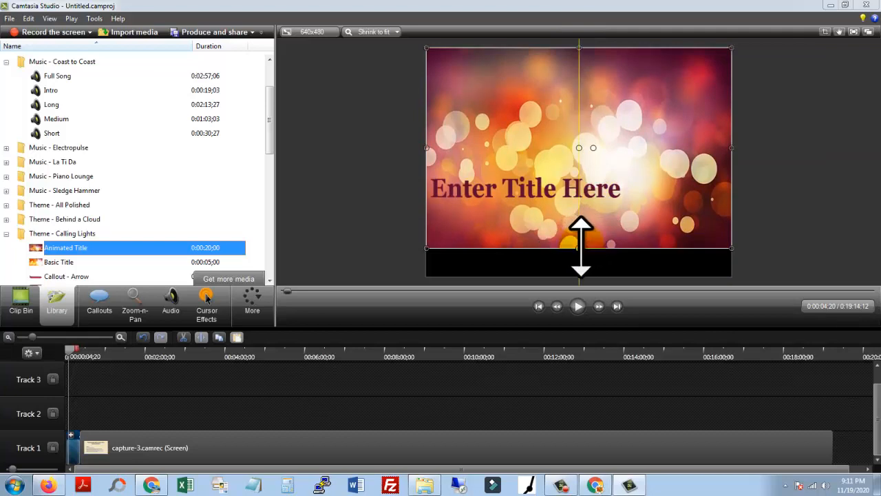
drag(581, 248, 581, 277)
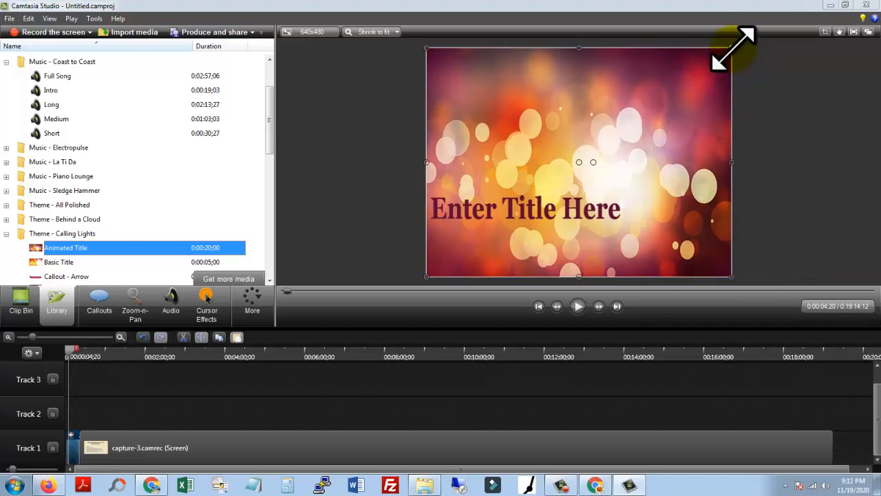
drag(733, 49, 732, 50)
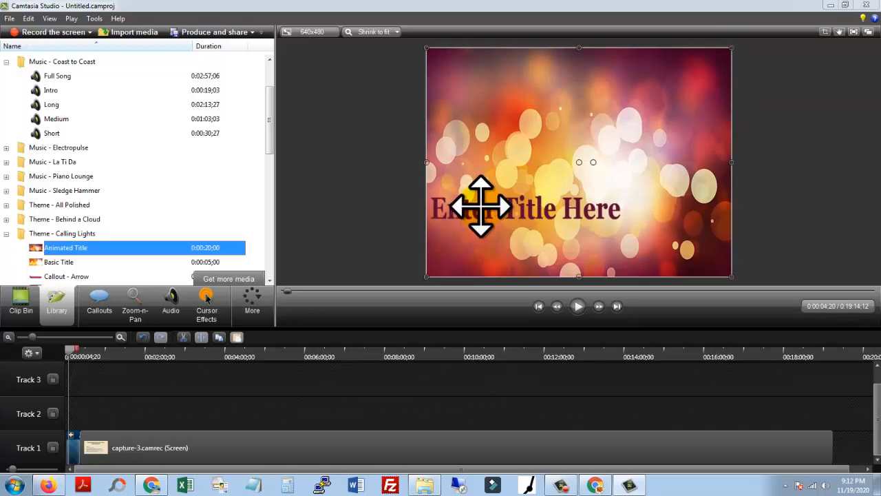
Replace the animated title's placeholder text with "juduugu jbjkbj" and preview the title from the start of the timeline
click(481, 205)
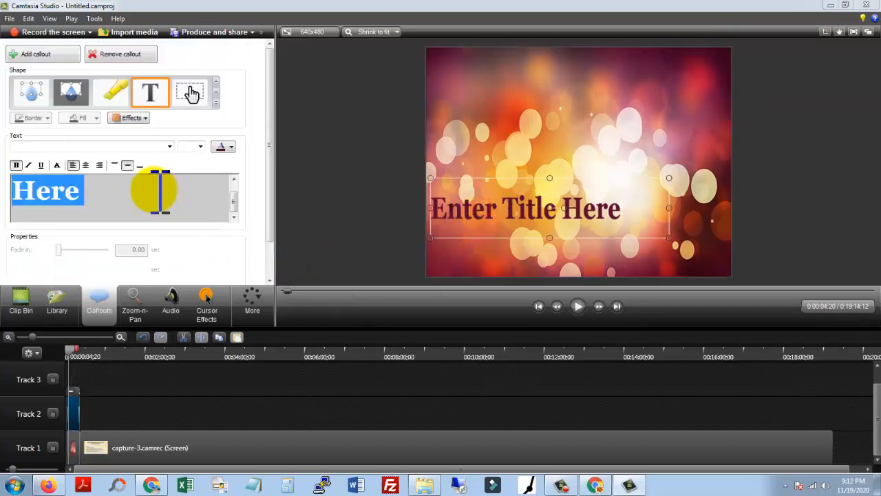
text(juduugu jbjkbj)
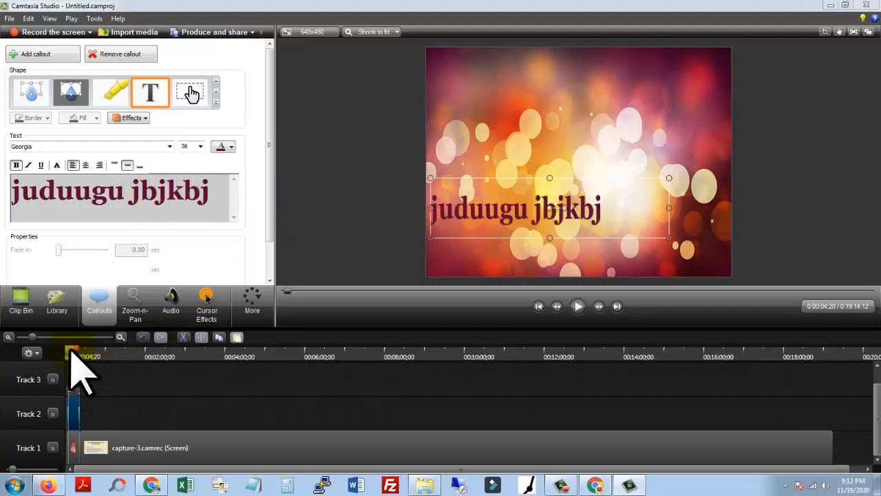
click(200, 248)
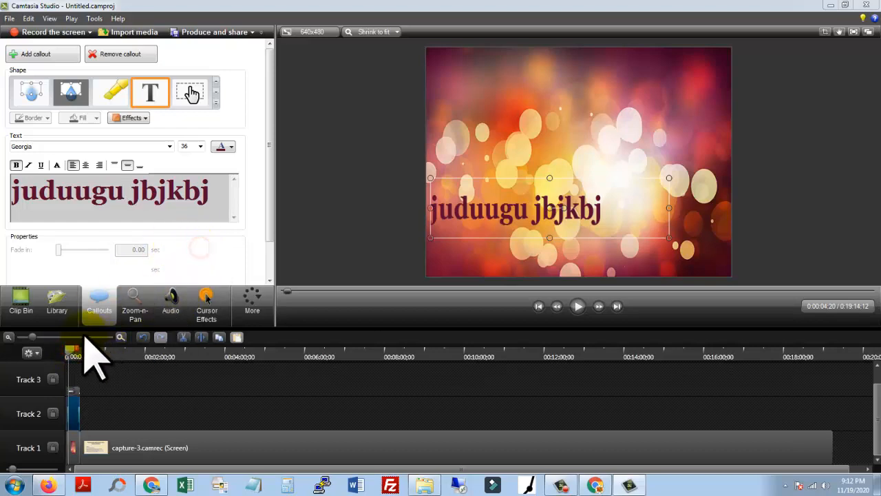
drag(70, 351, 35, 350)
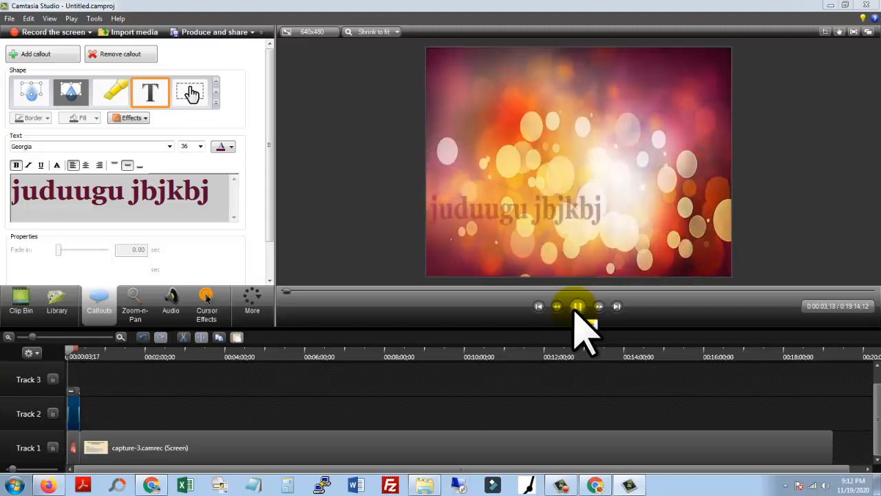
click(577, 308)
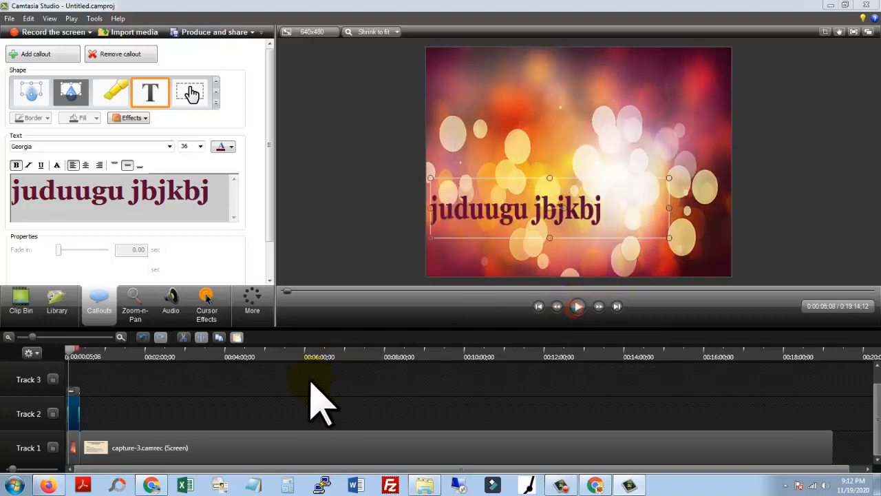
Select the whole animated title on the canvas and enlarge it from its lower-right corner beyond the canvas edges
click(550, 129)
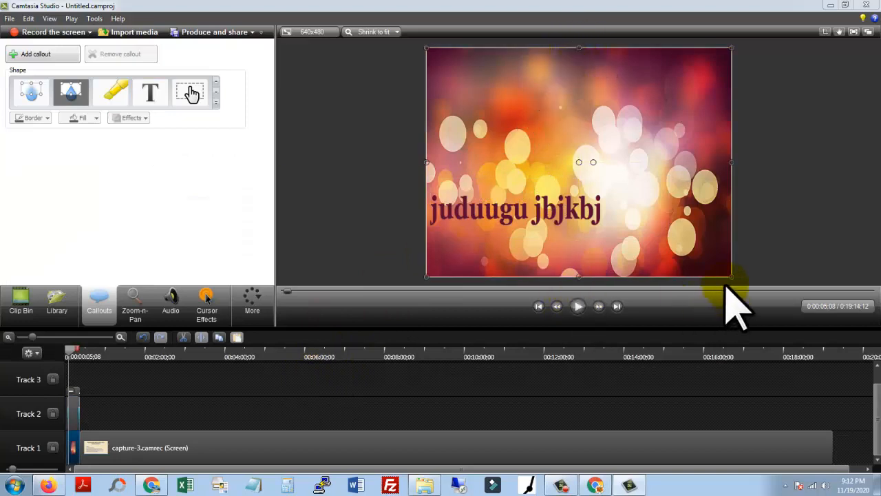
mouse_move(731, 275)
mouse_down()
mouse_move(549, 87)
mouse_move(567, 138)
mouse_move(633, 217)
mouse_move(714, 277)
mouse_up()
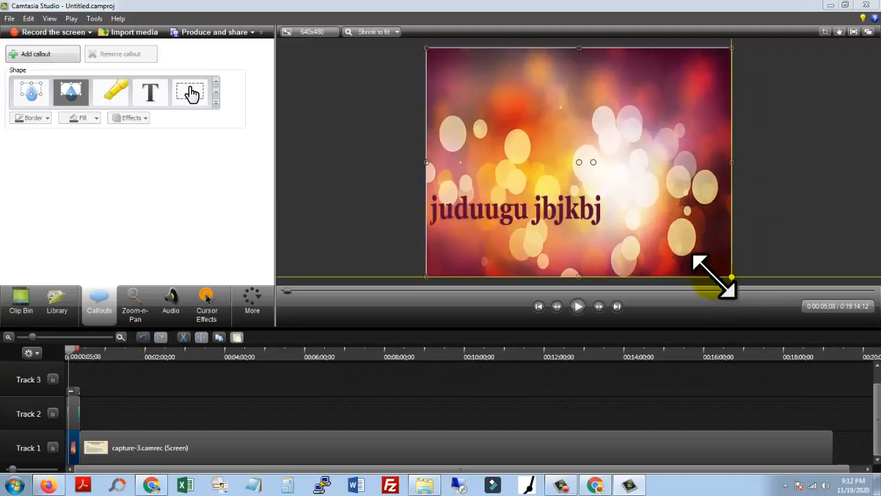
click(813, 230)
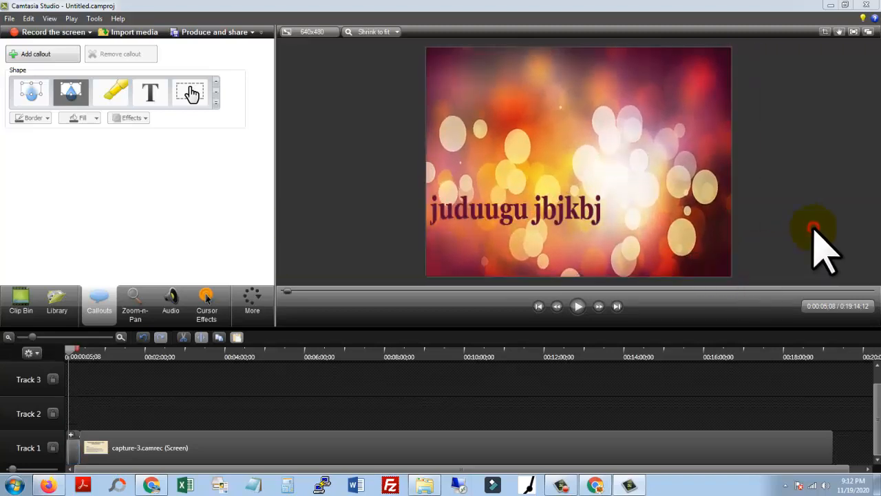
click(699, 236)
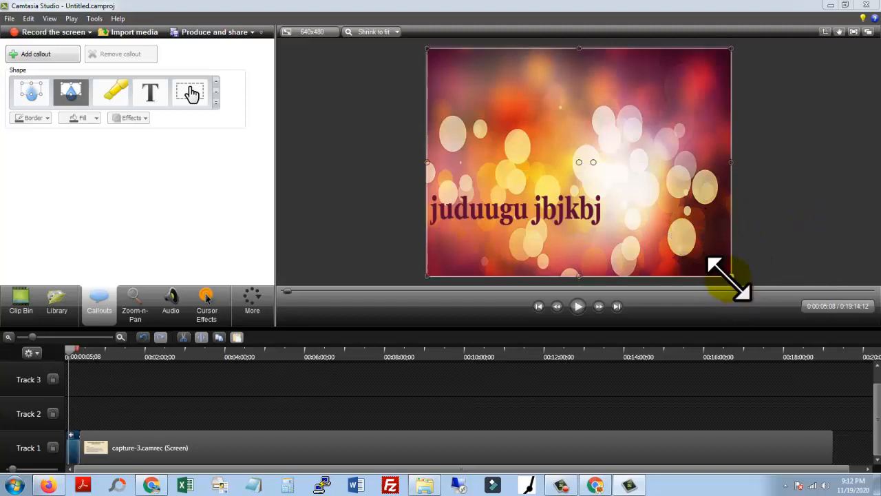
drag(726, 277, 777, 311)
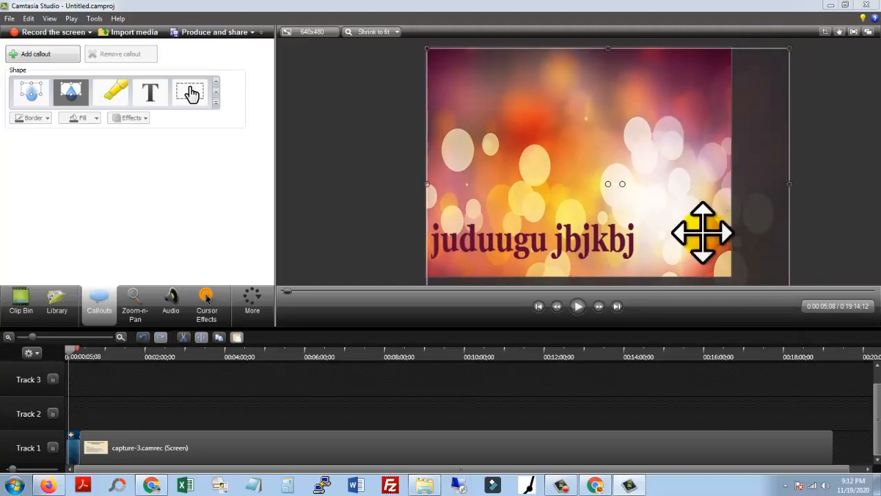
Look through the music and theme folders in the library
click(58, 306)
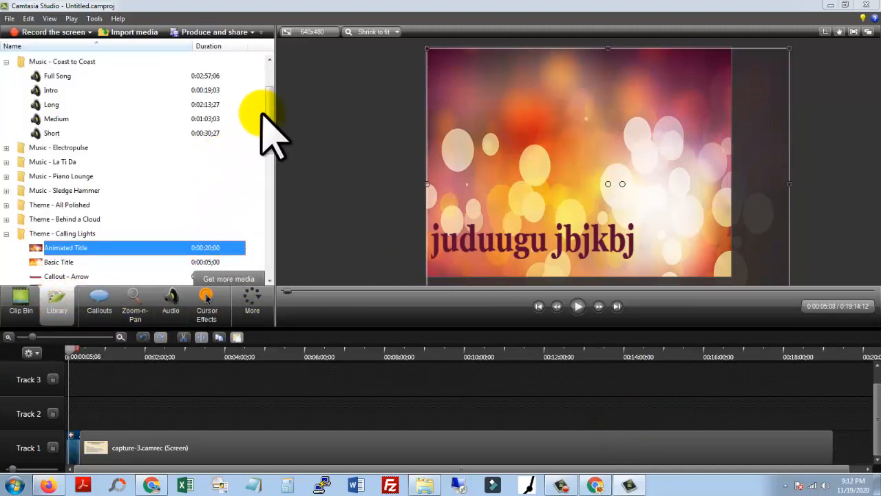
drag(269, 118, 285, 108)
scroll(99, 118, up, 2)
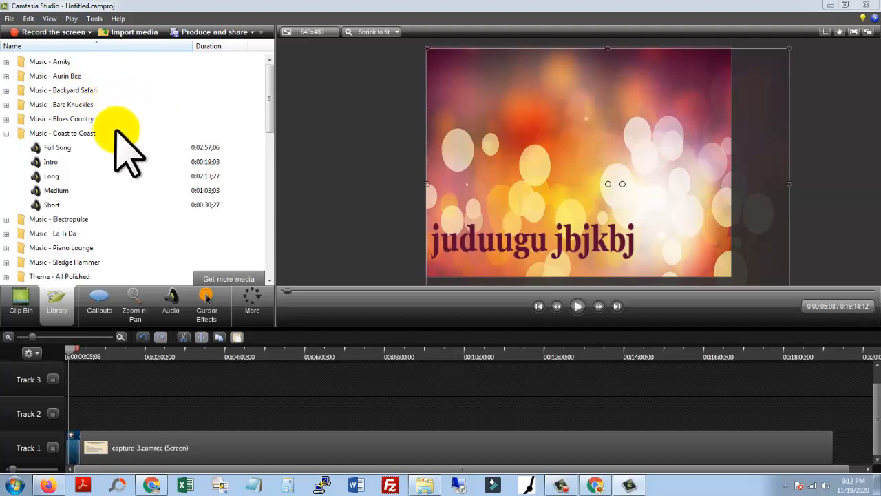
Open the Record Camera tool and examine its webcam preview and audio settings
click(254, 313)
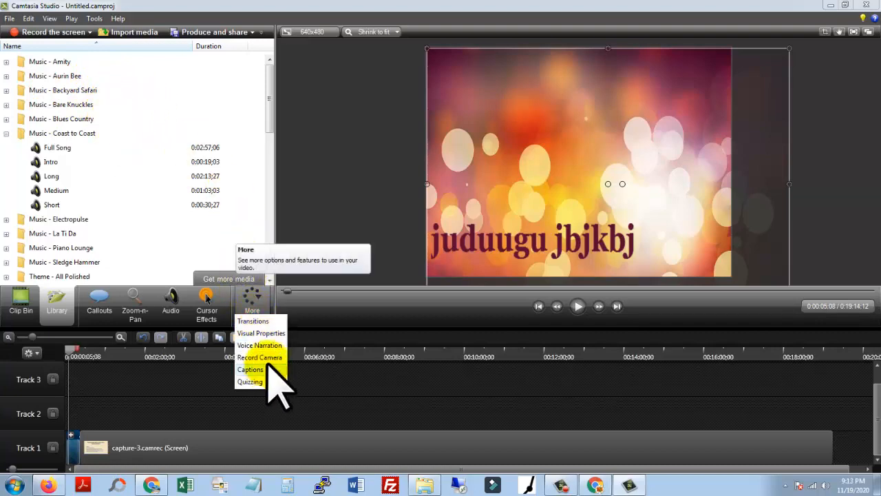
click(268, 359)
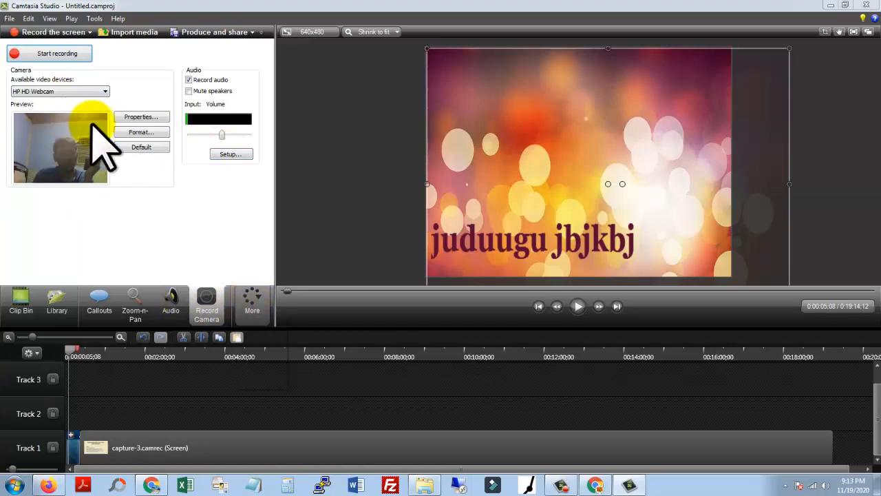
click(246, 296)
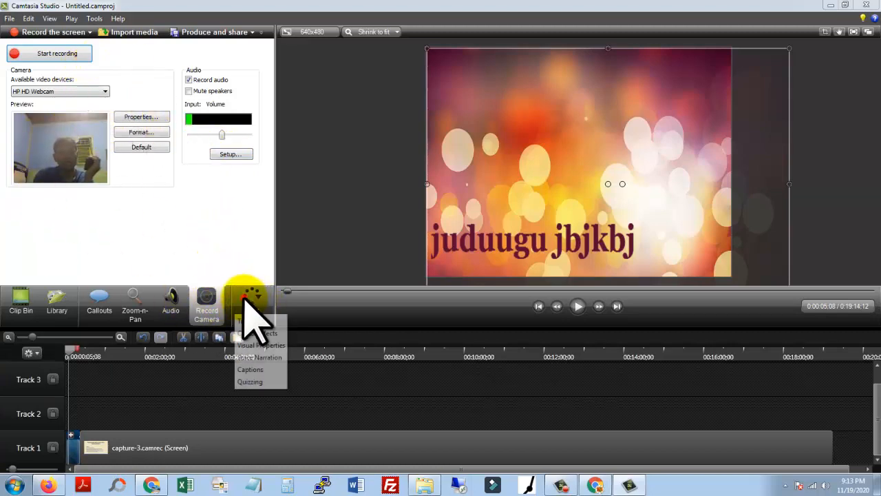
Return to the project's imported media and clear Track 1 by deleting the animated title and the capture-3 clip
click(57, 297)
click(35, 306)
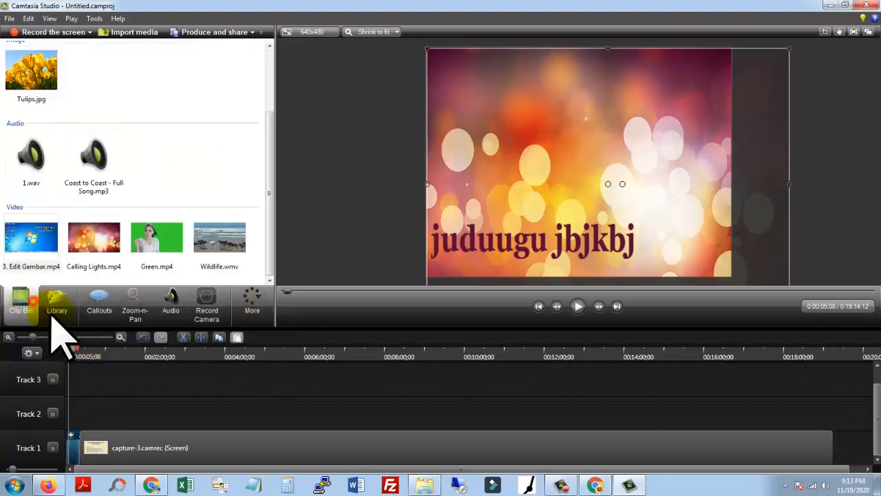
drag(82, 394, 261, 472)
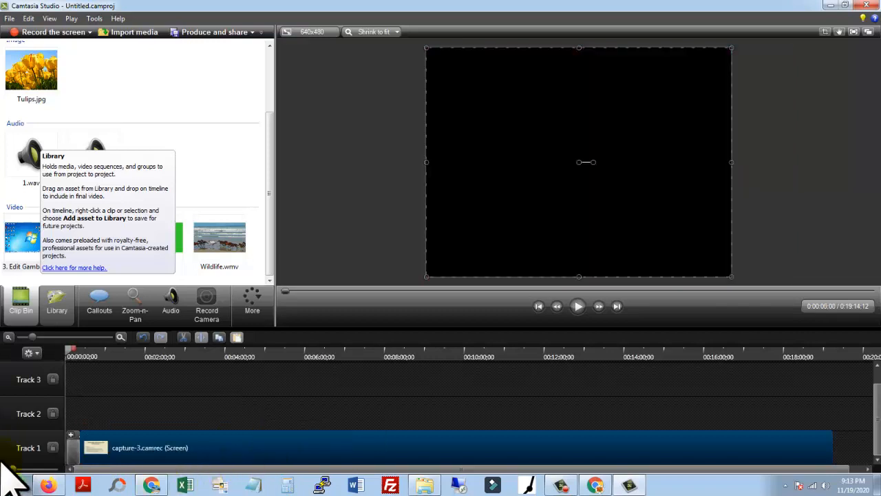
click(69, 453)
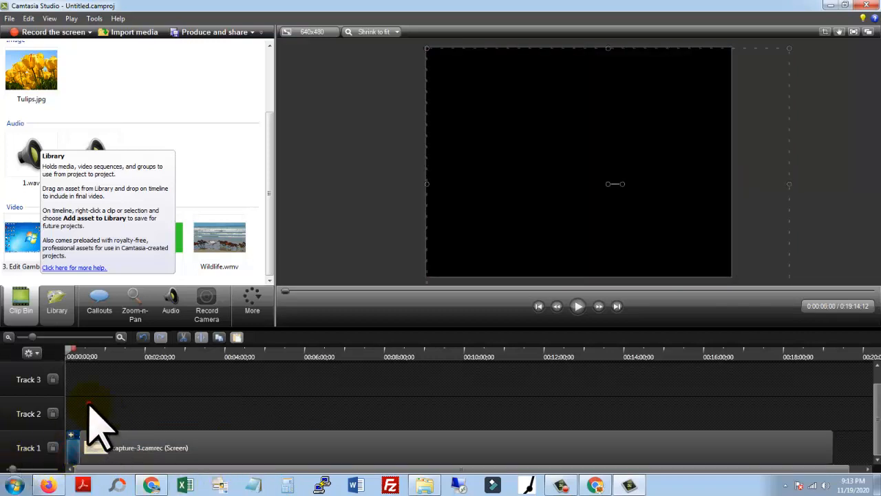
drag(89, 405, 126, 450)
key(Delete)
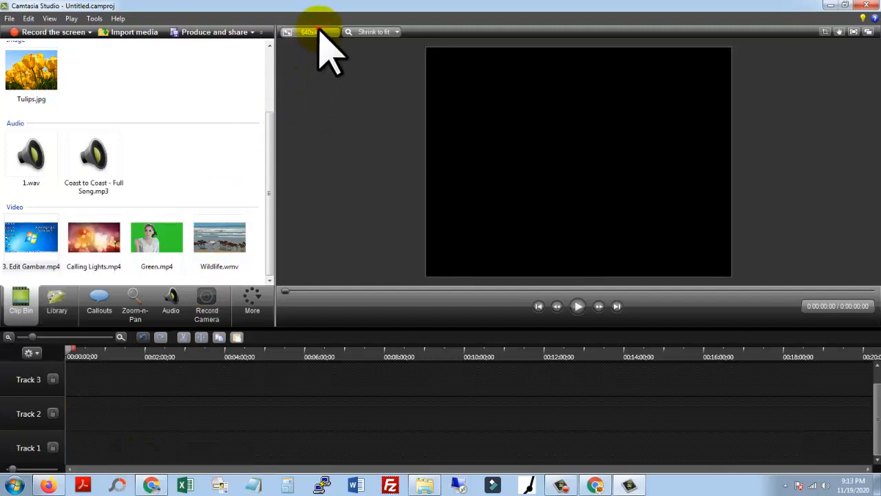
click(439, 80)
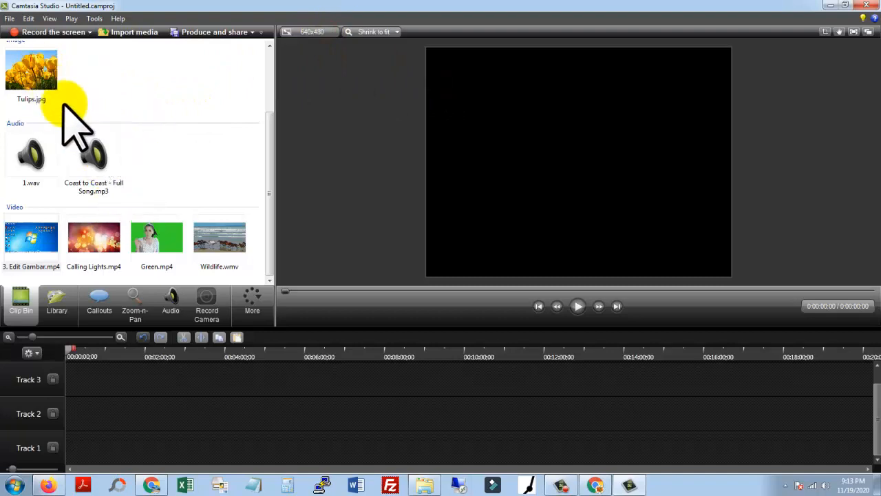
Add Tulips.jpg to the start of Track 1 and magnify the timeline
right_click(53, 87)
click(62, 95)
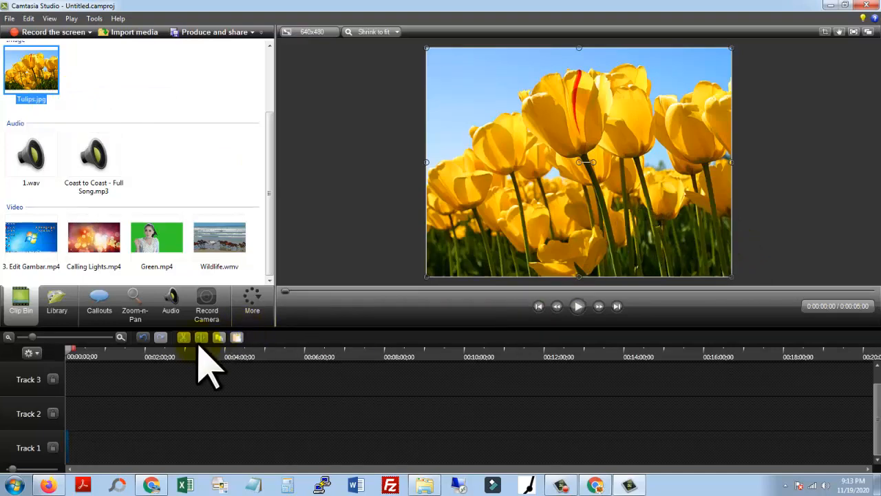
drag(33, 338, 100, 338)
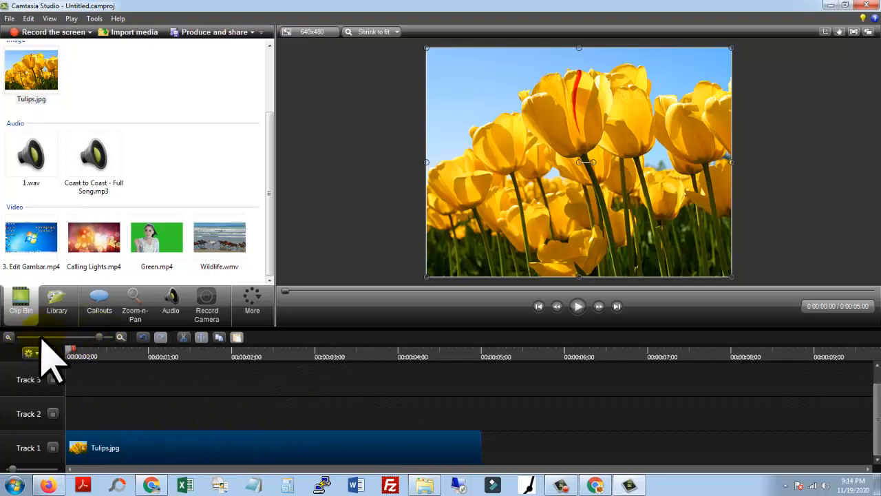
click(163, 405)
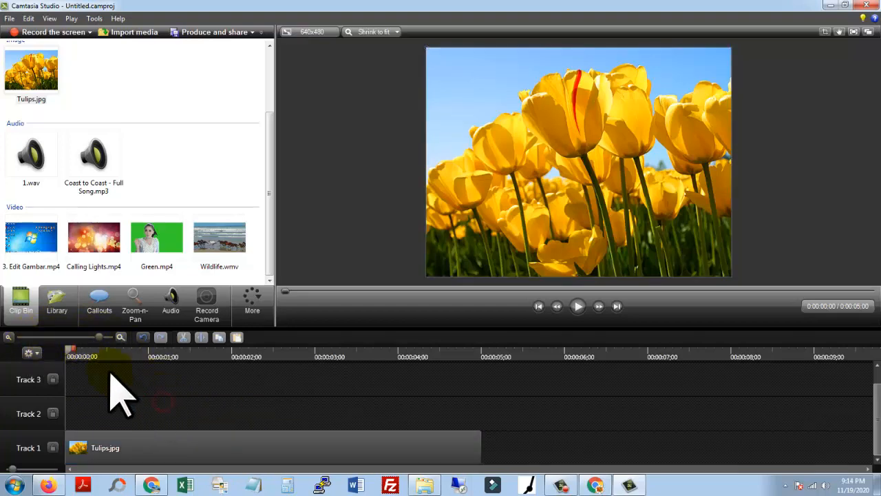
Add Coast to Coast - Full Song.mp3 to Track 2 at the start of the timeline
click(93, 155)
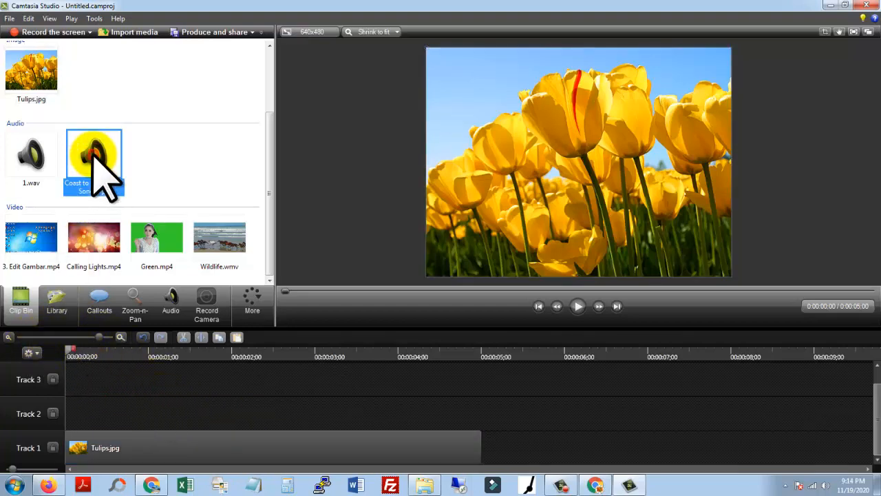
right_click(93, 153)
click(121, 163)
click(236, 412)
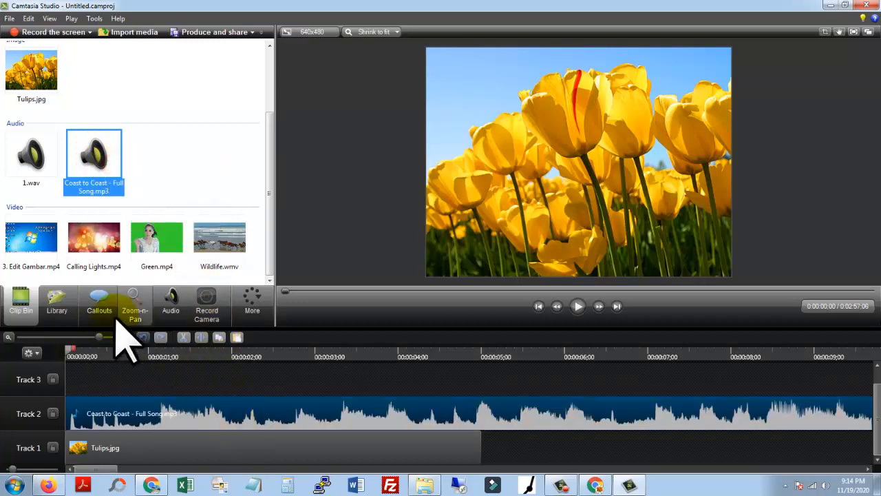
Practise timeline magnification and scrubbing, placing the playhead at 0:01:29;23 within the Coast to Coast song at maximum magnification
drag(101, 337, 112, 337)
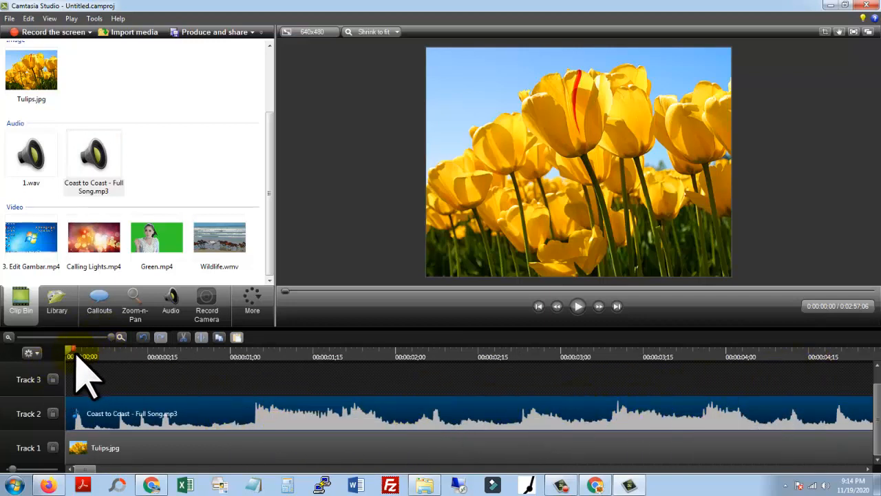
drag(67, 352, 225, 348)
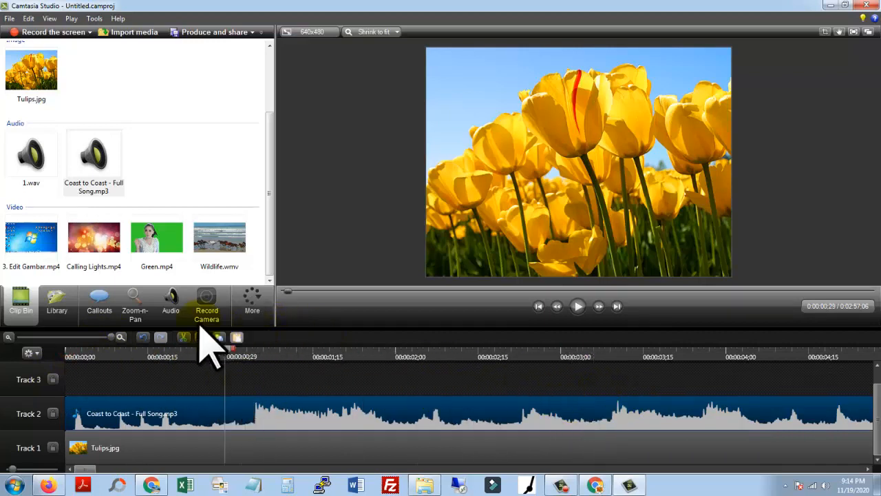
drag(116, 337, 112, 358)
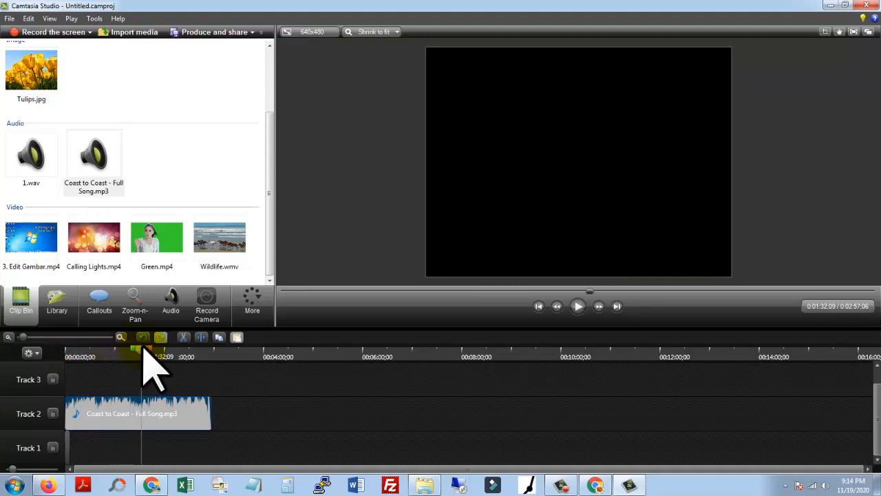
drag(143, 354, 139, 356)
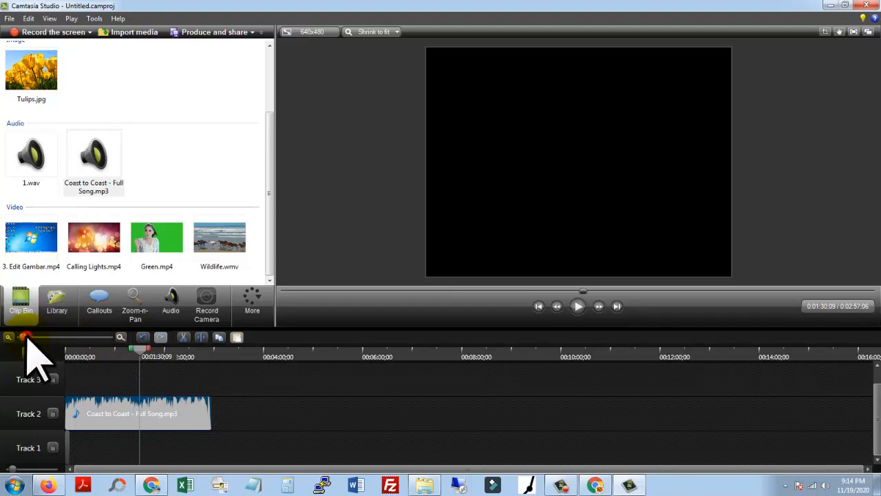
drag(26, 338, 142, 350)
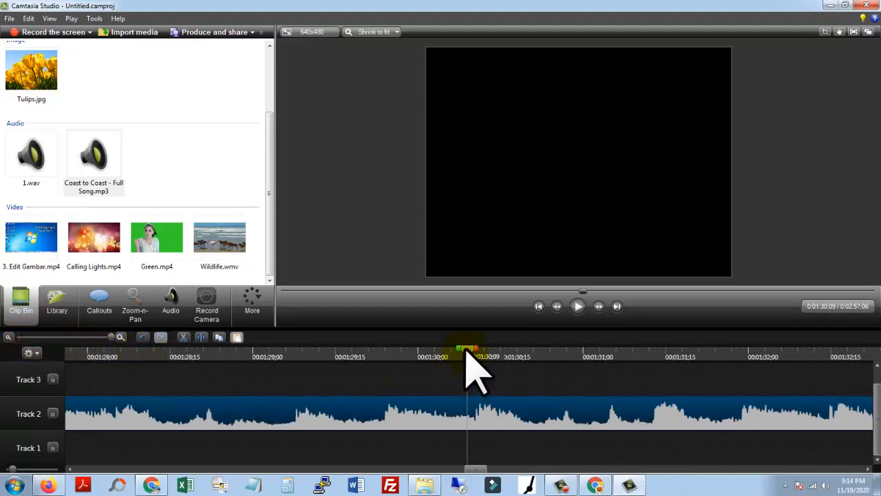
drag(466, 354, 380, 354)
Add 1.wav to Track 3 at the playhead and shift the clip earlier so it starts before the playhead
click(33, 158)
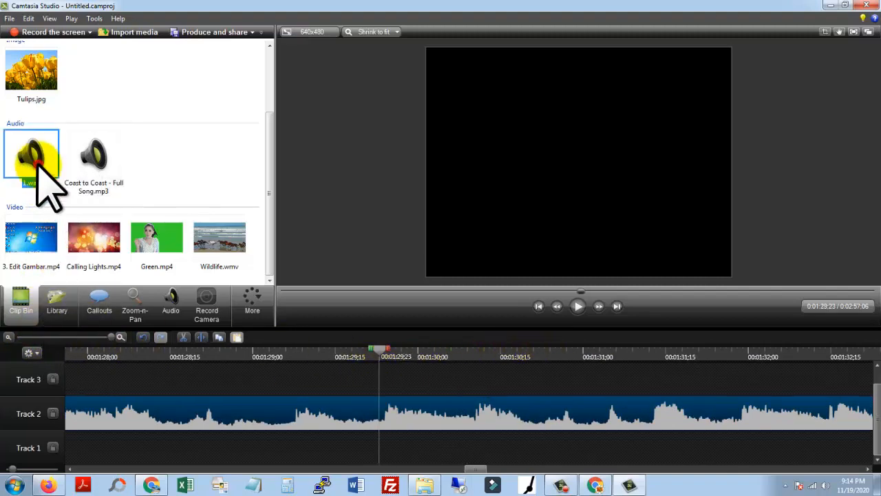
right_click(38, 169)
click(65, 173)
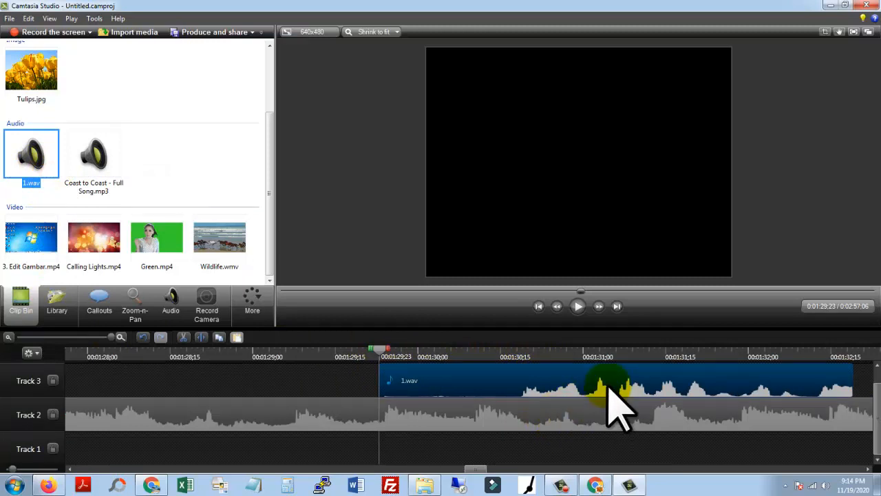
drag(607, 389, 482, 374)
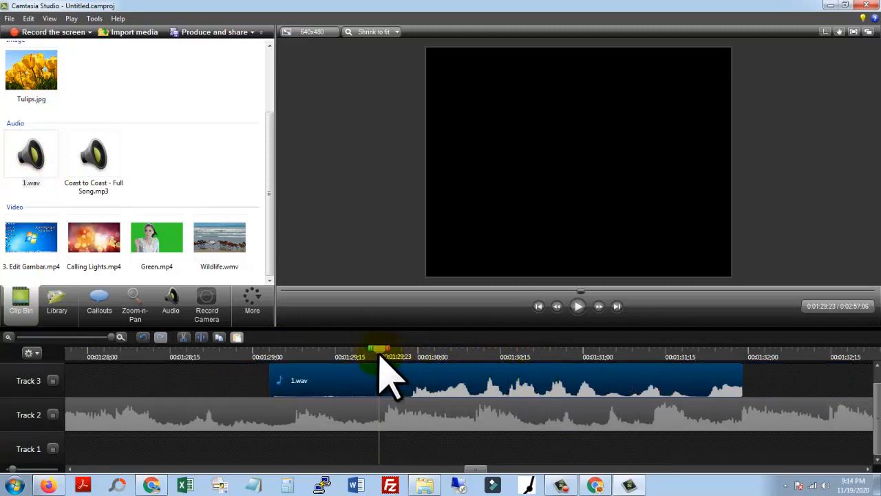
Move the playhead to 0:01:29;27 and delete the 1.wav clip from Track 3
drag(380, 359, 403, 362)
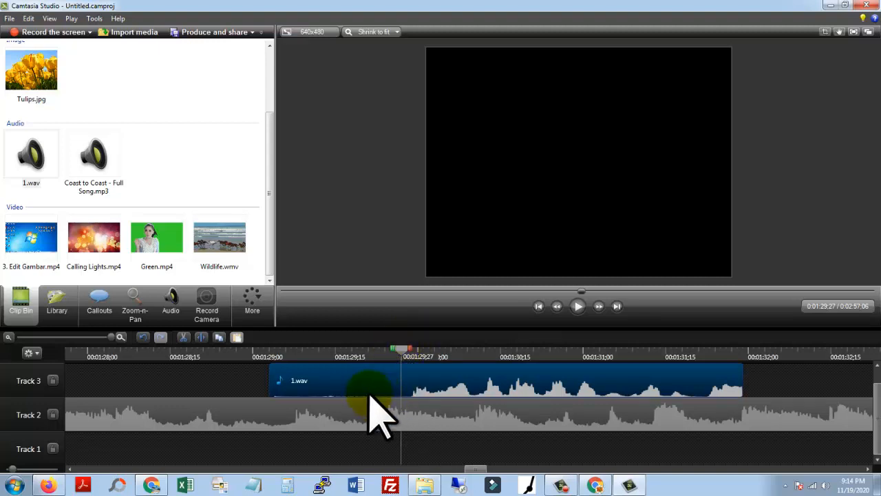
key(Delete)
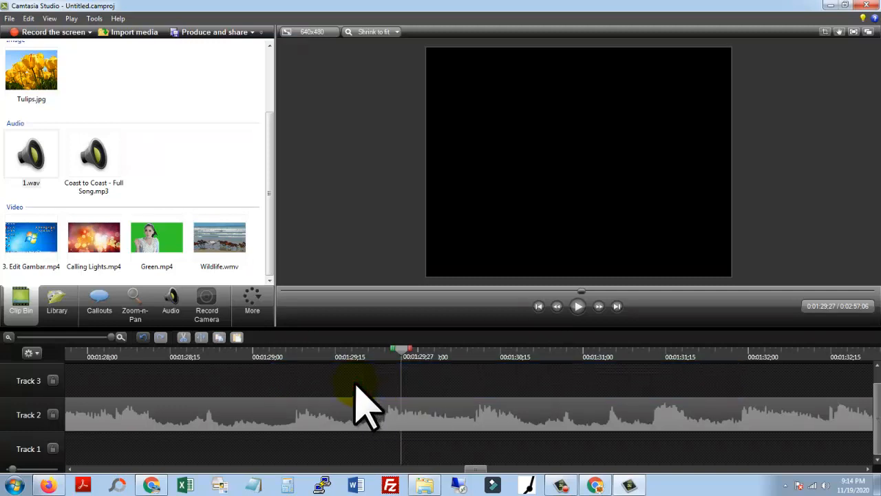
Reduce the timeline magnification and delete the Coast to Coast song from Track 2
drag(107, 337, 70, 338)
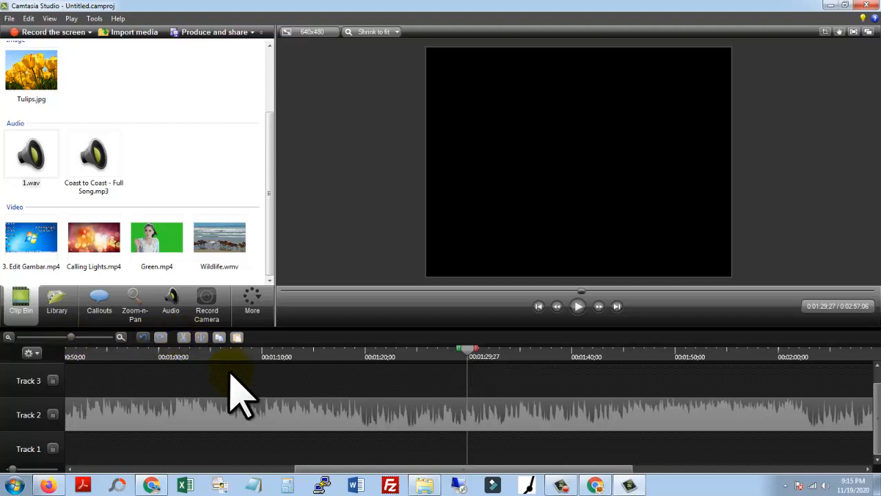
click(230, 413)
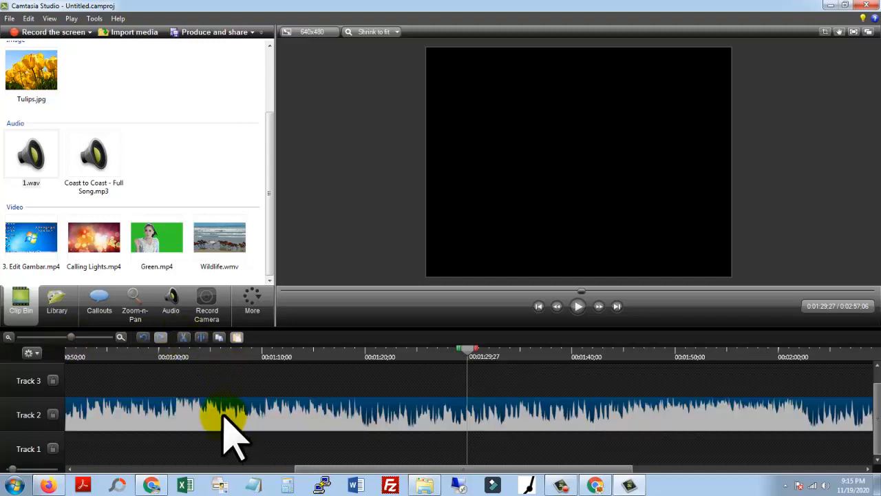
key(Delete)
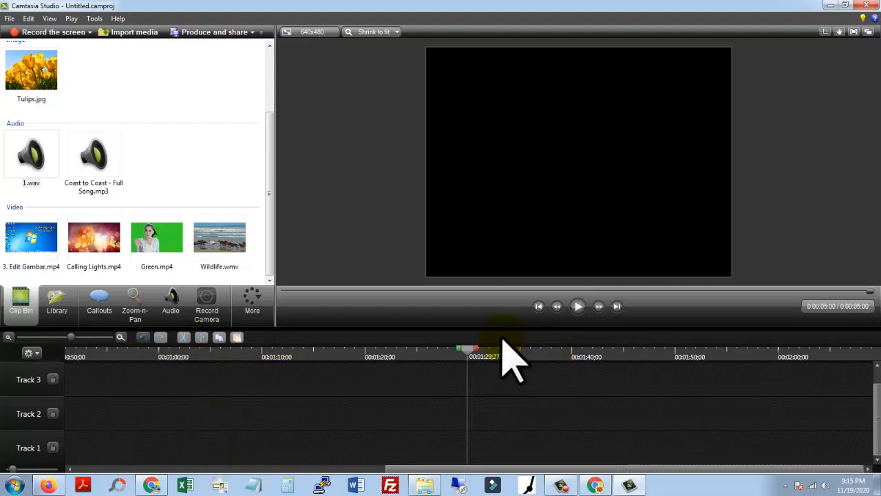
Place the playhead at 0:00:54;09 and add Tulips.jpg to Track 1 there
click(103, 357)
right_click(42, 74)
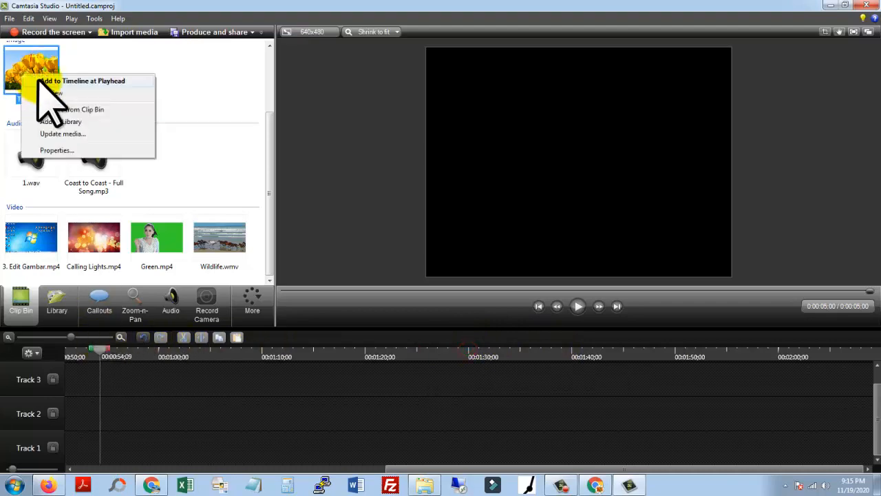
click(62, 81)
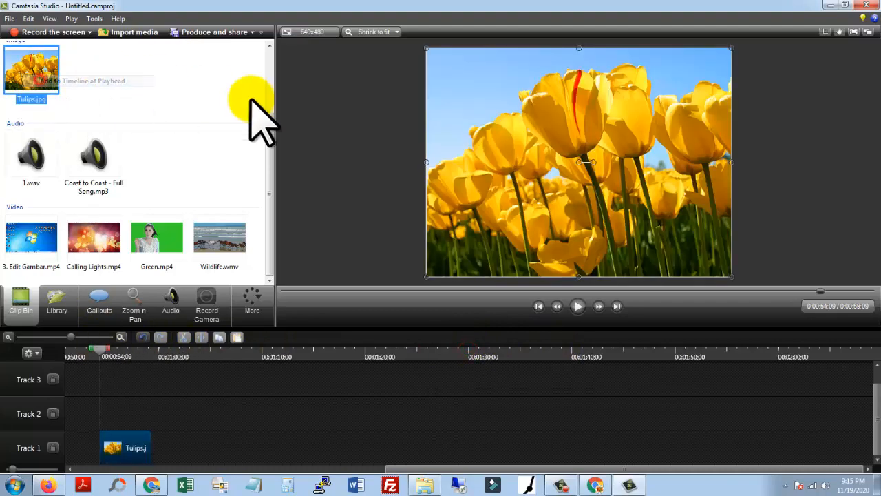
Add Green.mp4 to Track 2 at the playhead, above the Tulips.jpg clip
click(162, 260)
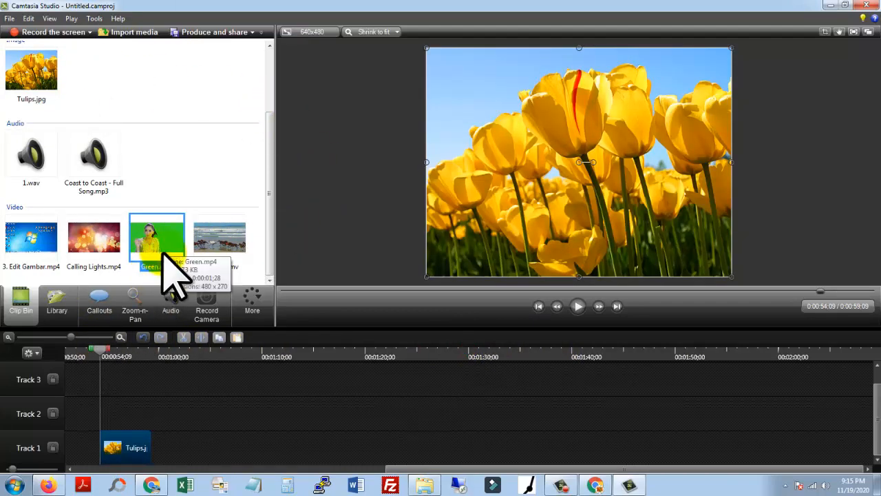
right_click(157, 240)
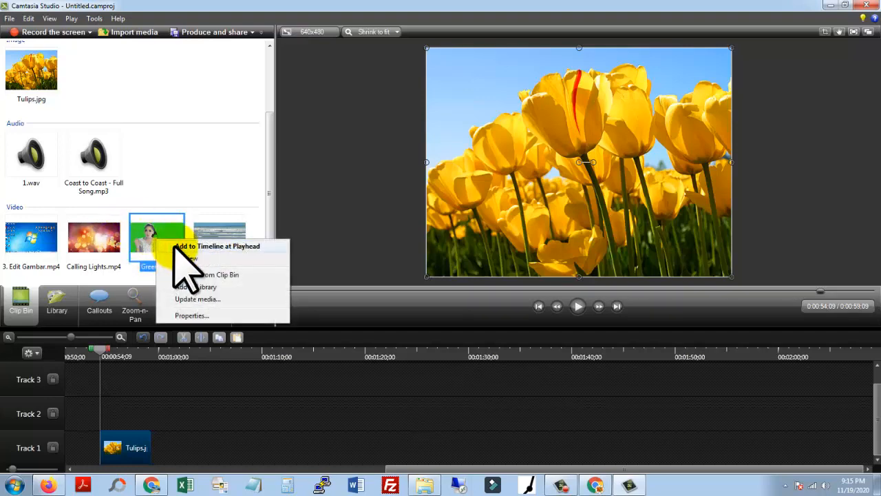
click(180, 246)
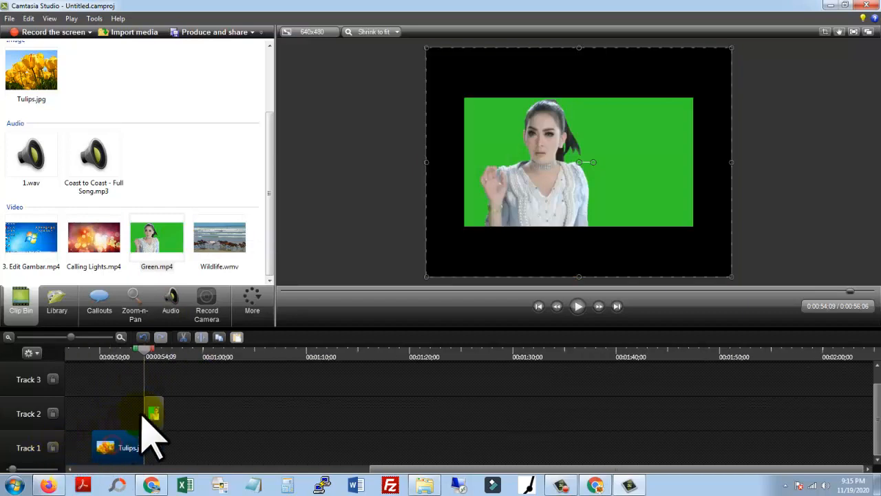
Move the Tulips.jpg and Green.mp4 clips to the start of their tracks and return the playhead to 0:00:00;00
mouse_move(72, 337)
mouse_down()
mouse_move(4, 339)
mouse_move(77, 351)
mouse_move(66, 351)
mouse_up()
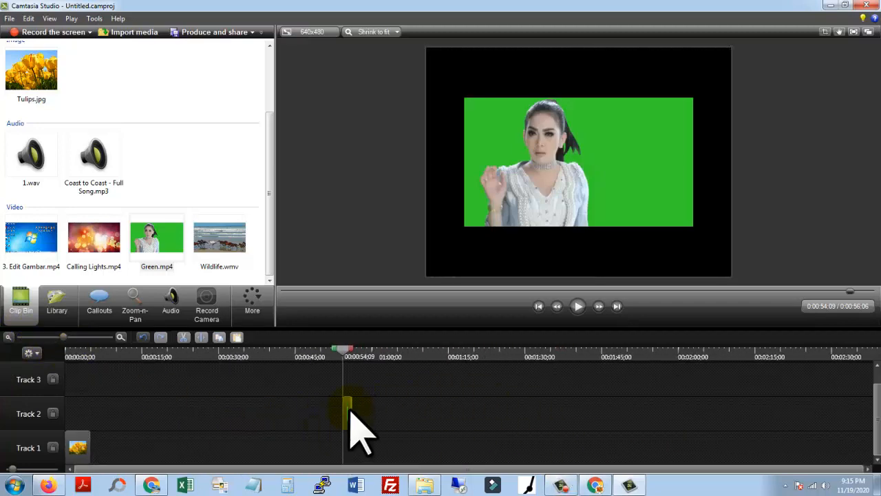
drag(346, 413, 96, 415)
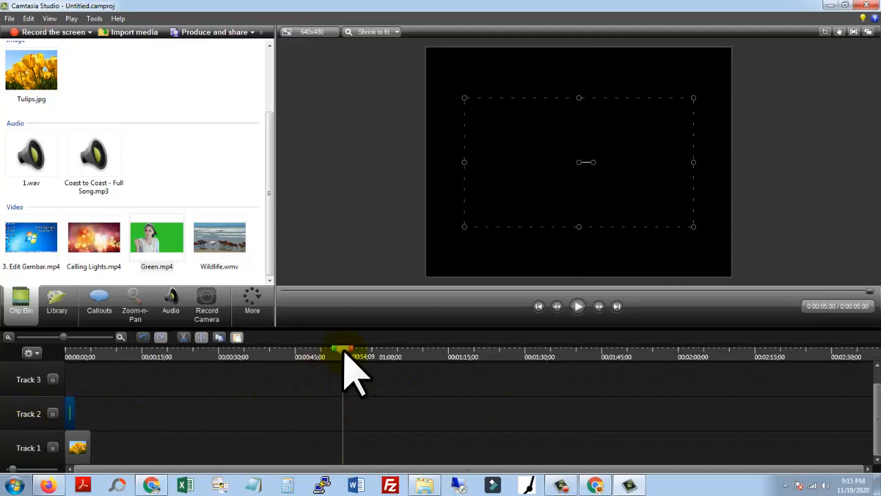
drag(344, 356, 9, 363)
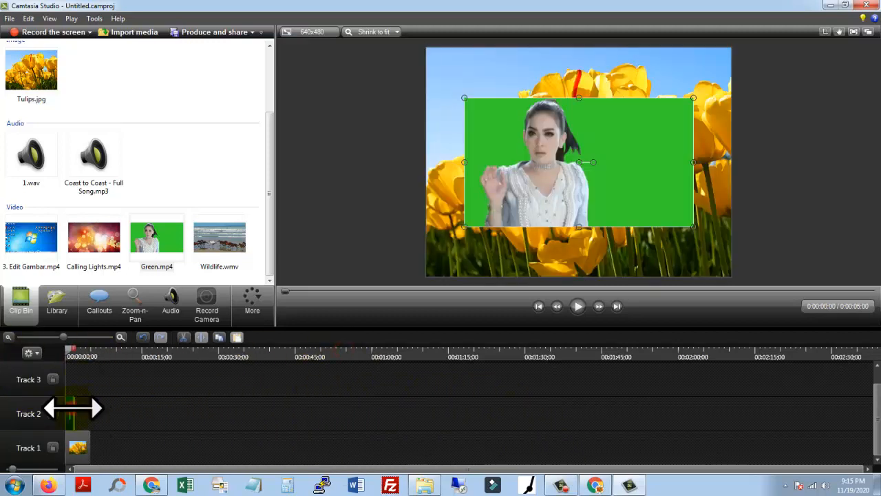
Shorten the Tulips.jpg clip on Track 1 to 1;27 so it ends together with Green.mp4
drag(72, 410, 80, 412)
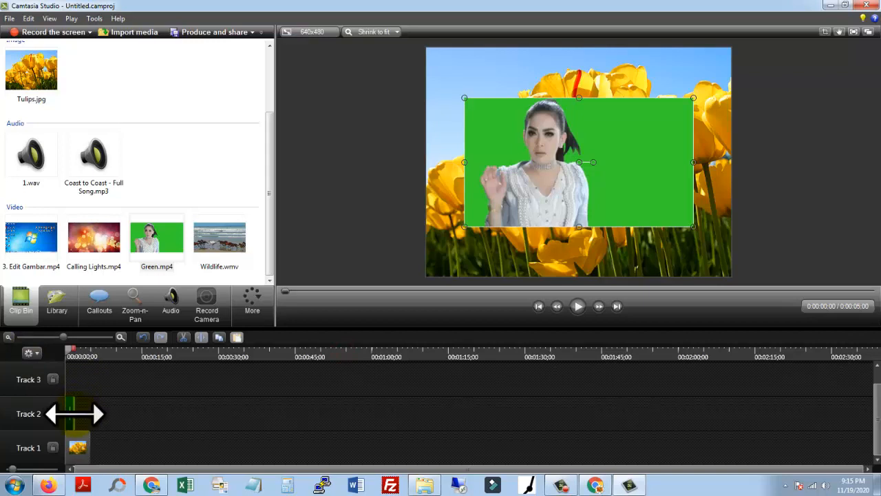
drag(88, 413, 72, 414)
click(82, 446)
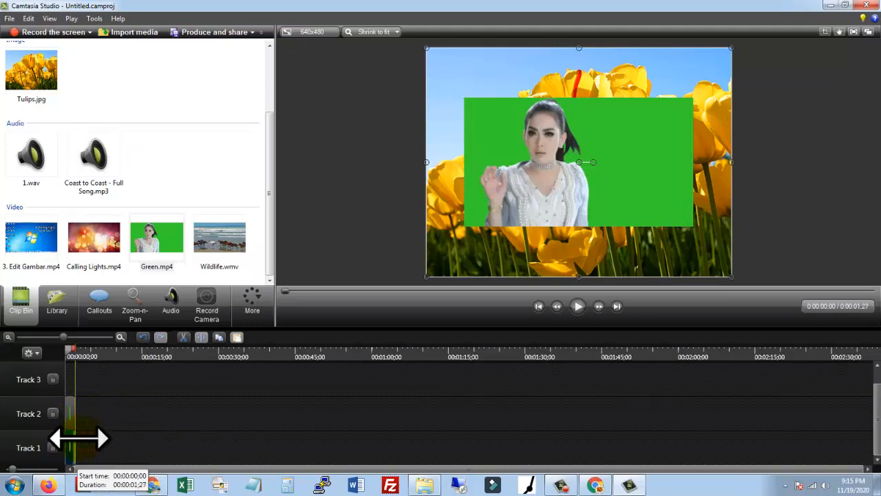
drag(77, 438, 70, 440)
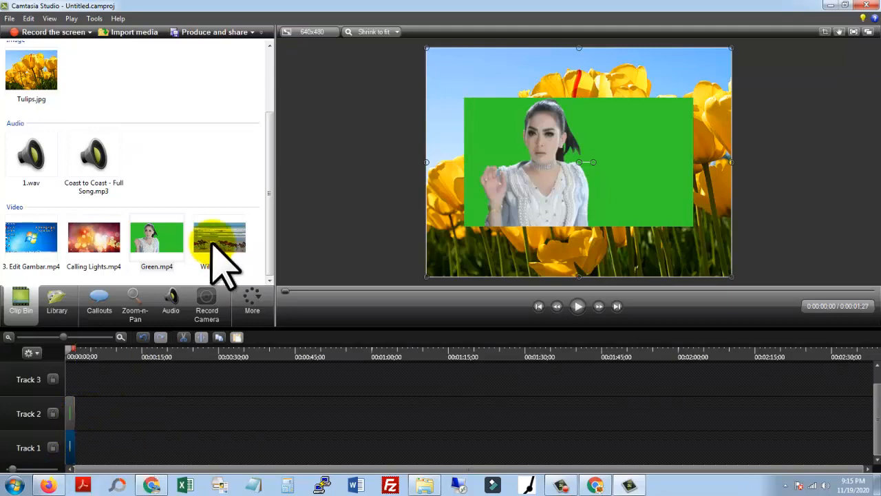
Enlarge Green.mp4 on the canvas to about 146% and align it with the canvas's lower-right corner
click(491, 181)
drag(466, 228, 458, 276)
mouse_move(503, 212)
mouse_down()
mouse_move(517, 227)
mouse_move(516, 217)
mouse_up()
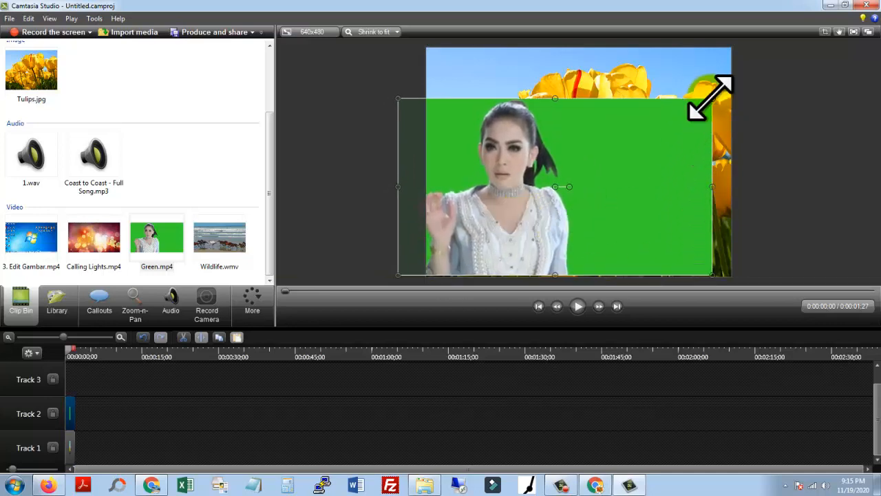
drag(710, 97, 730, 88)
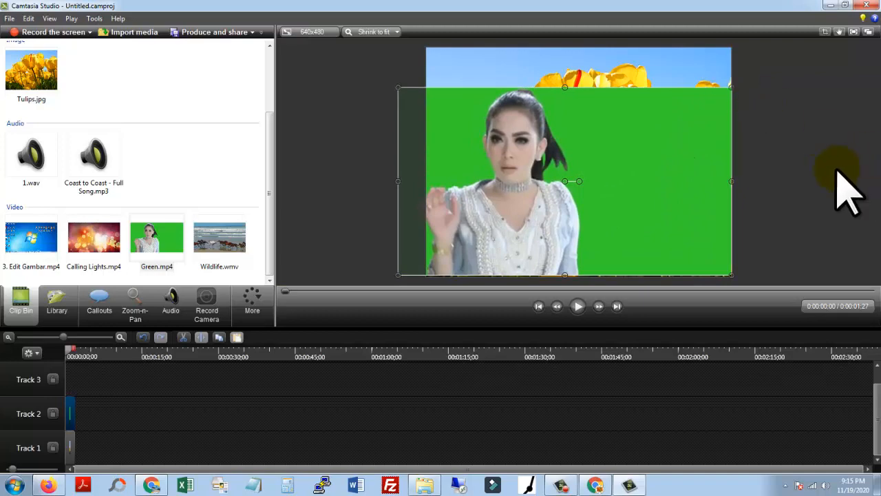
drag(631, 185, 630, 186)
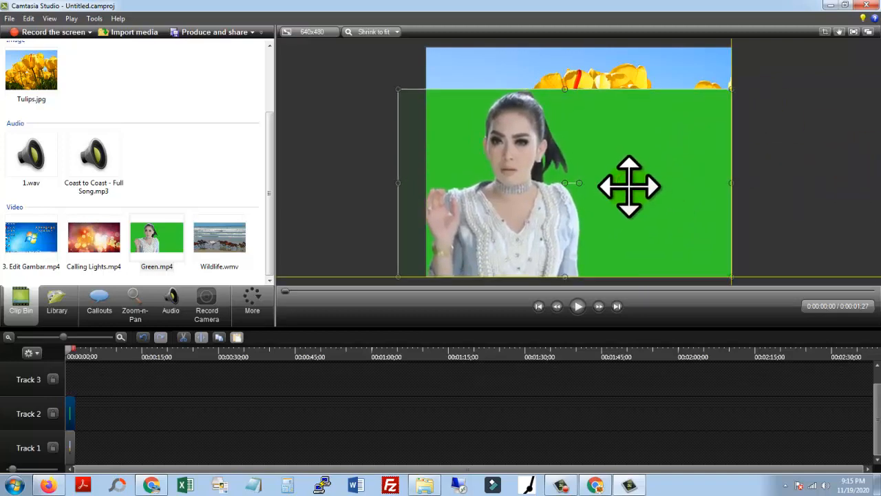
Apply the Remove a color effect to Green.mp4, sampling the video's green background as the color to remove
click(521, 183)
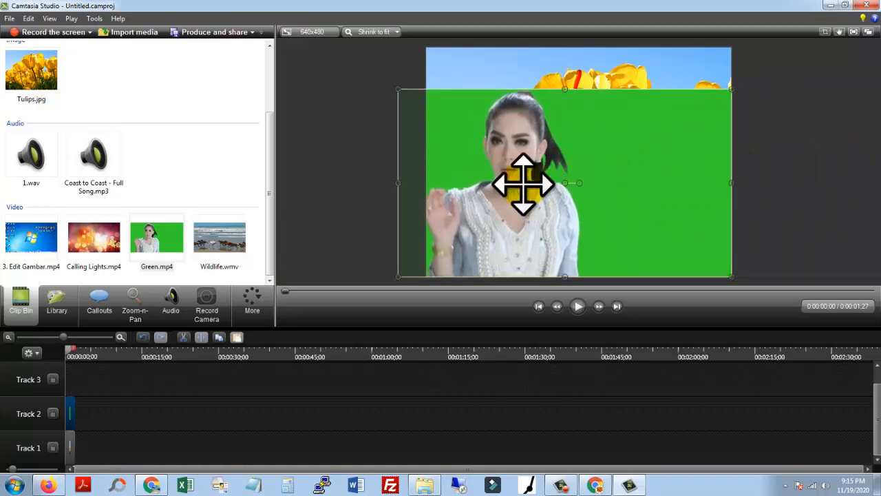
click(507, 157)
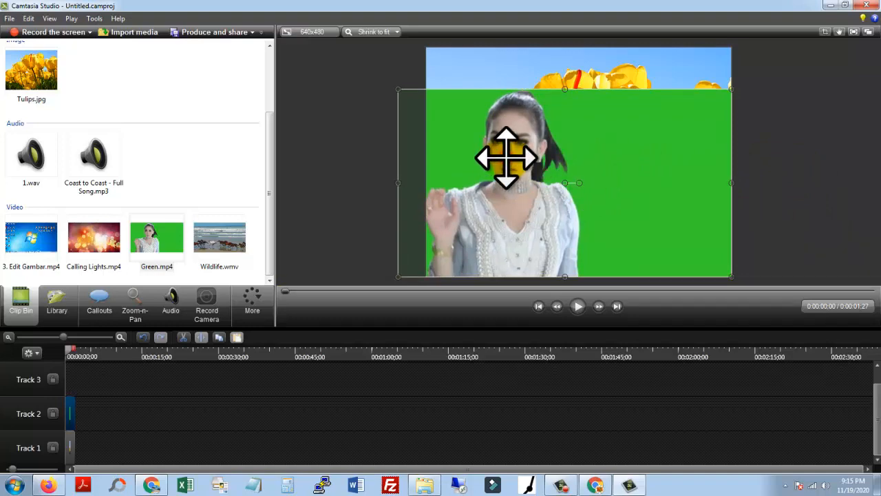
right_click(506, 160)
click(503, 179)
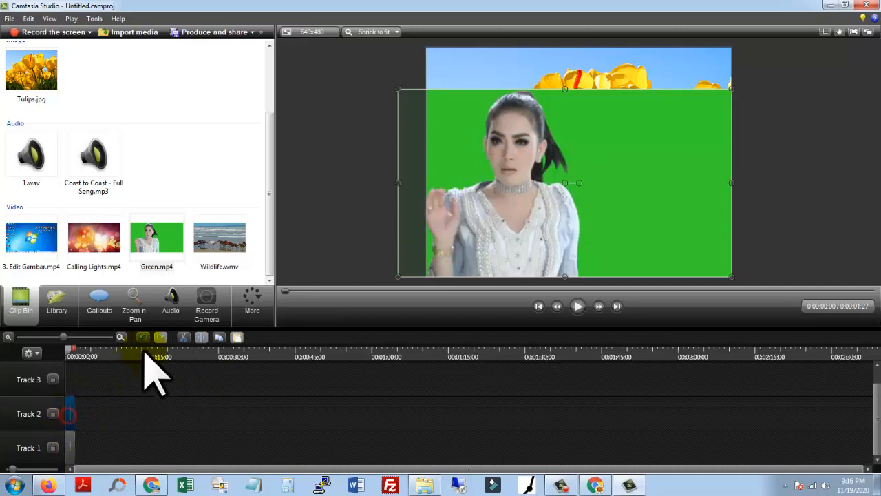
click(252, 301)
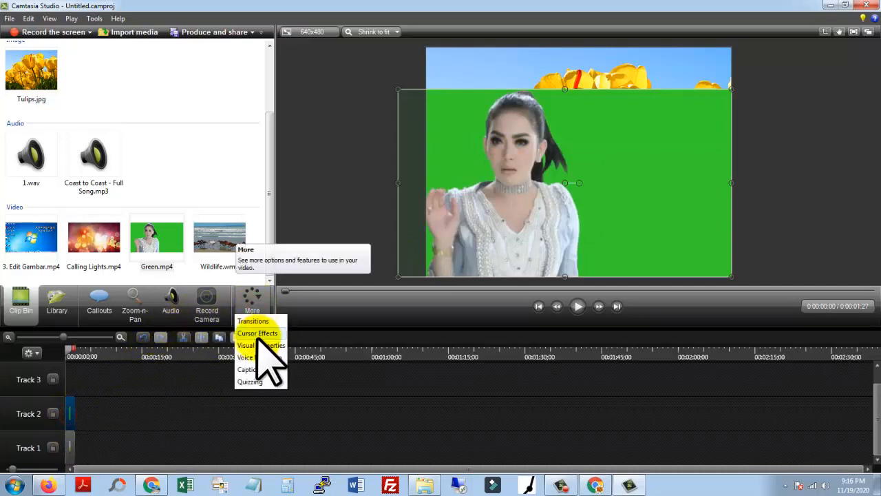
click(258, 345)
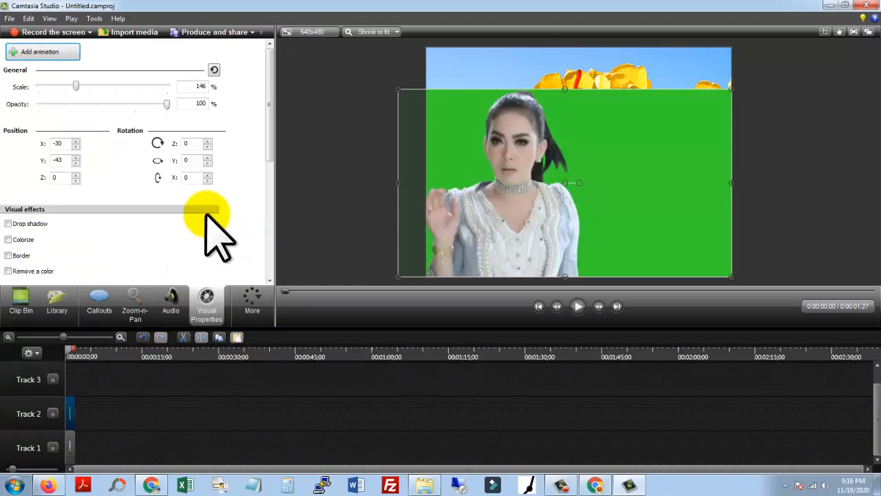
click(8, 271)
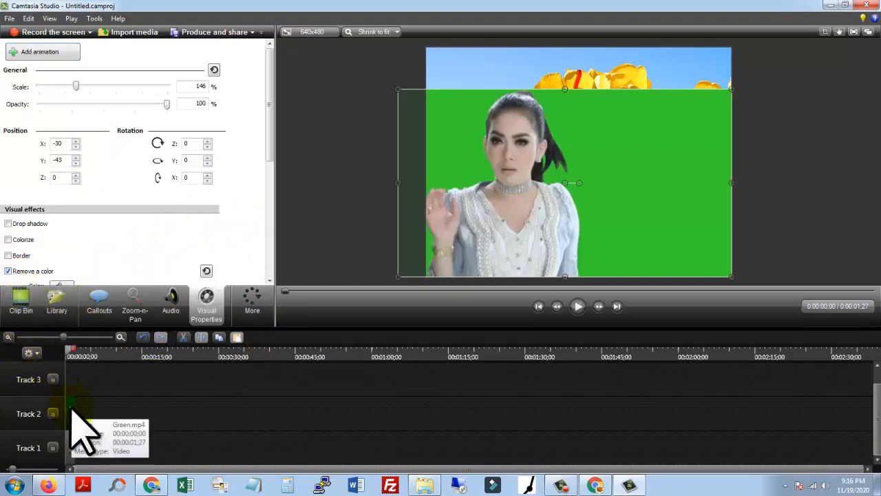
drag(270, 138, 282, 196)
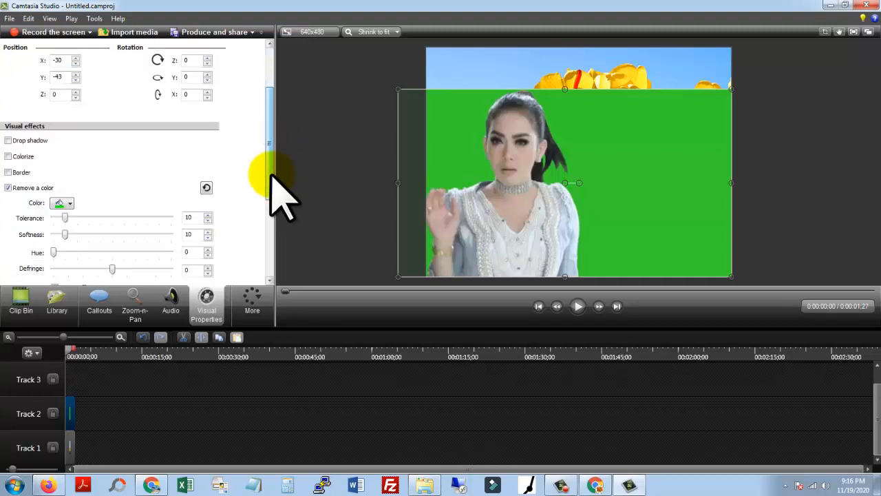
click(62, 203)
click(69, 279)
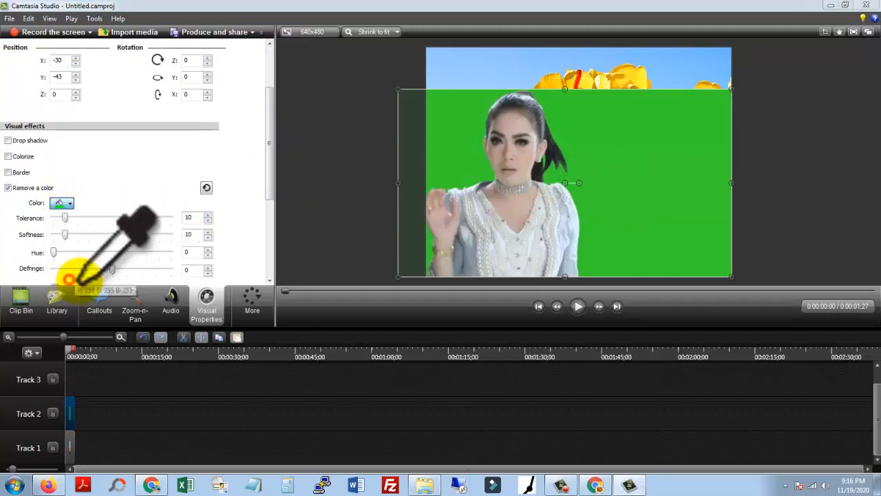
click(616, 177)
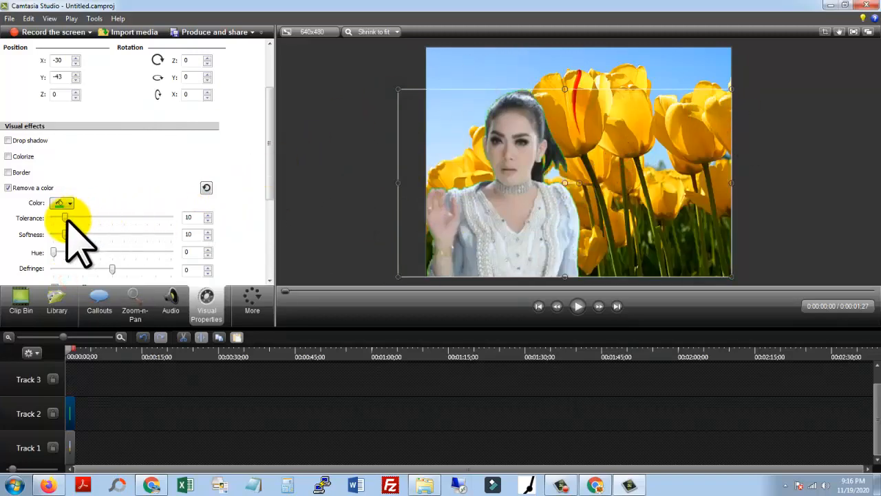
Set the color removal tolerance to 34 and softness to 17, and play the composite to check it
drag(65, 219, 75, 236)
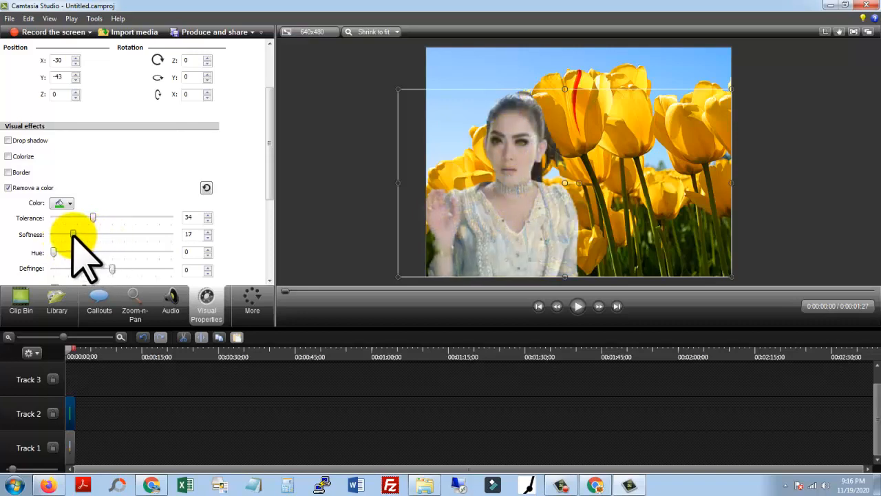
click(577, 307)
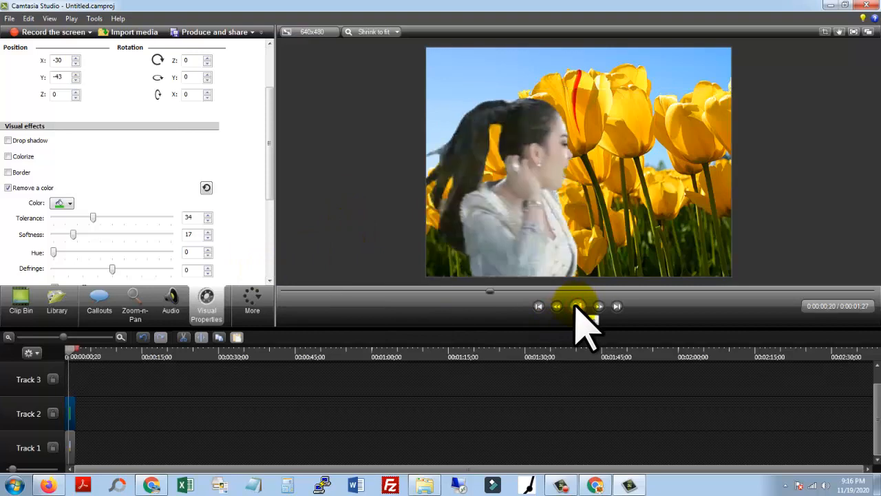
click(577, 307)
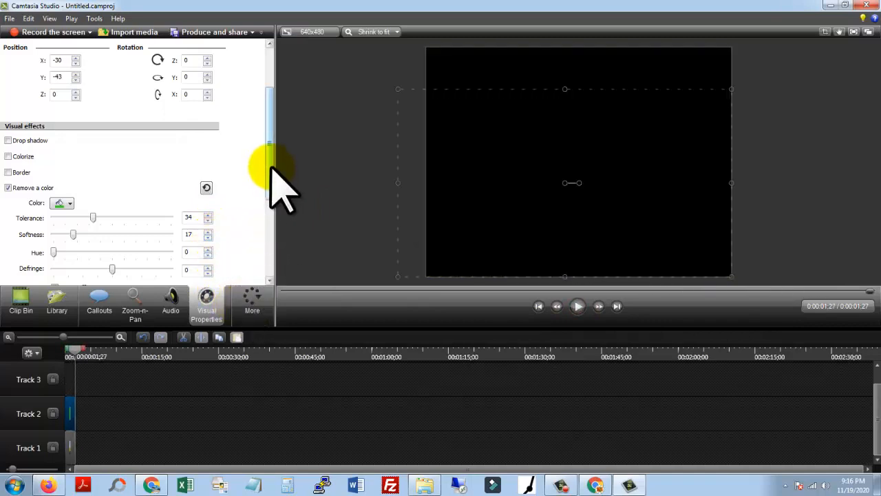
Place the playhead at 0:00:10;22 and add Wildlife.wmv to Track 1 there
drag(272, 168, 274, 104)
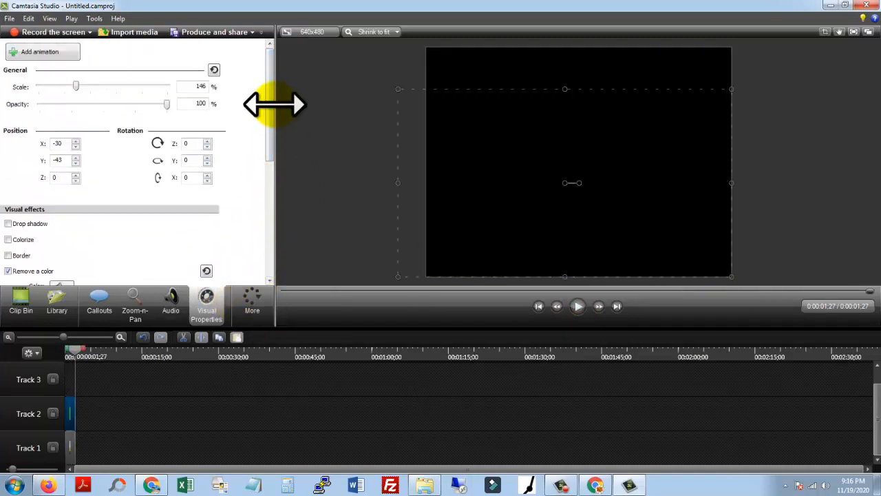
click(256, 307)
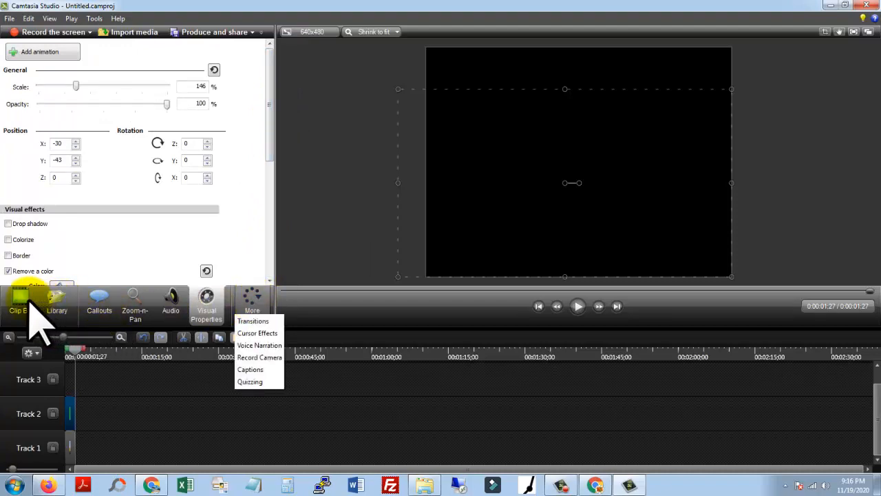
click(77, 355)
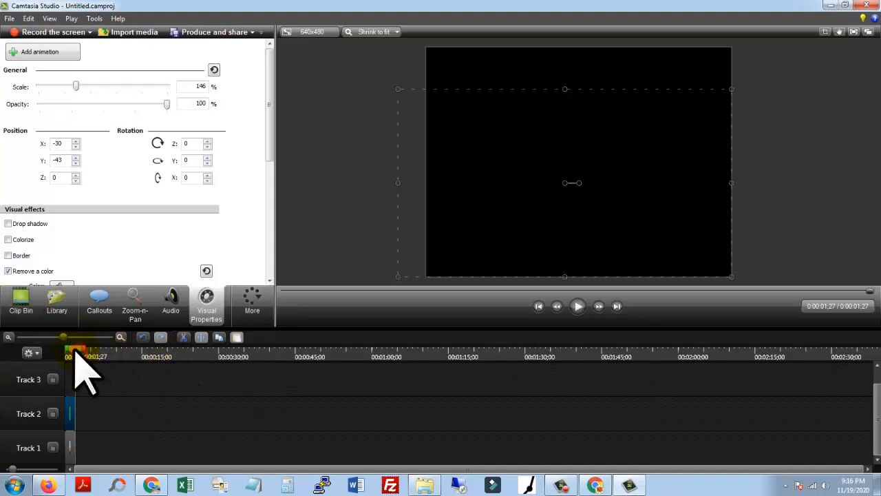
click(20, 300)
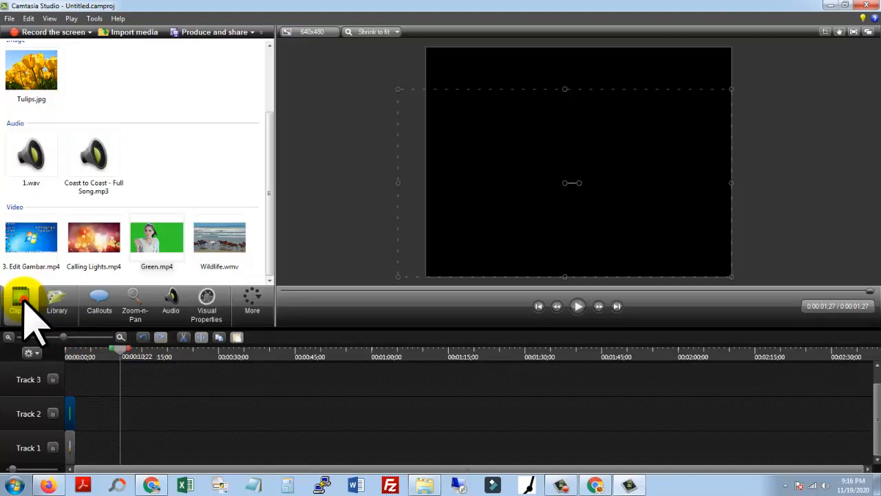
right_click(242, 245)
click(252, 246)
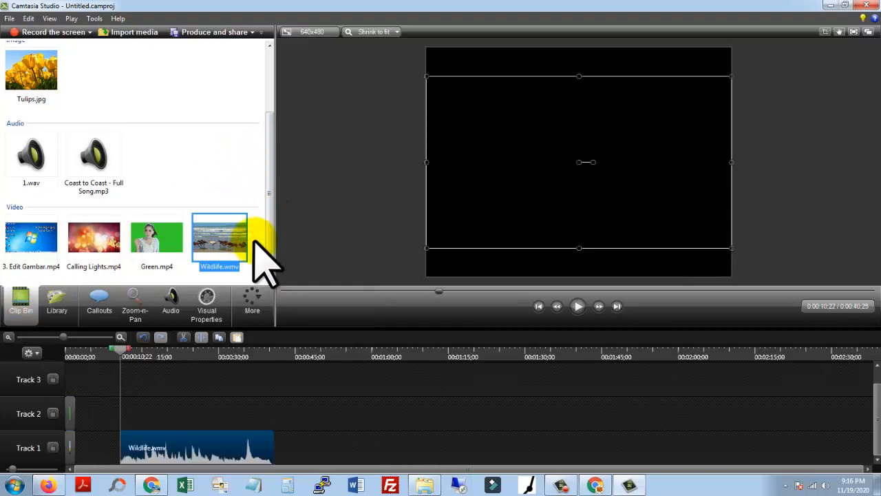
Separate the video and audio of Wildlife.wmv and shift both clips to start at about 0:00:23 on the timeline
right_click(254, 440)
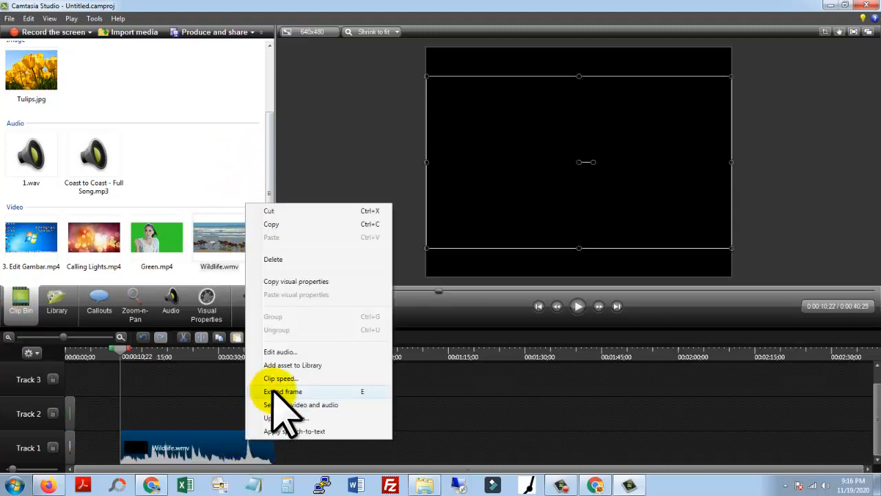
click(297, 405)
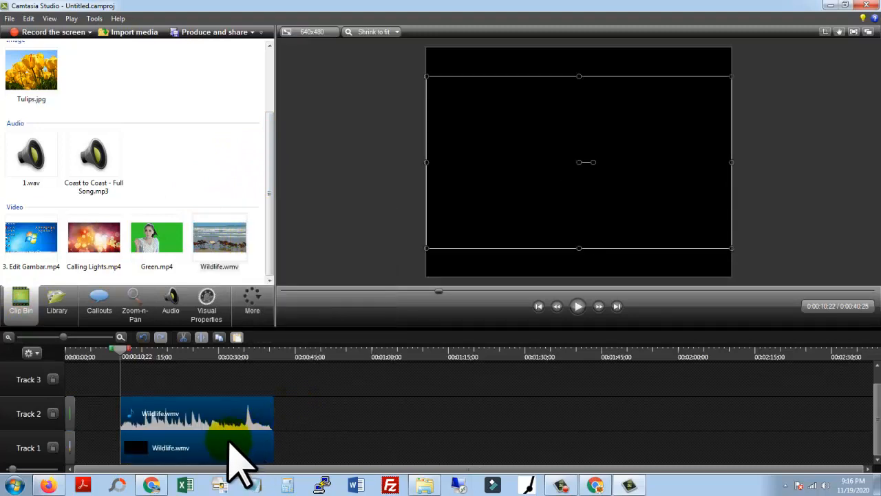
drag(228, 442, 292, 413)
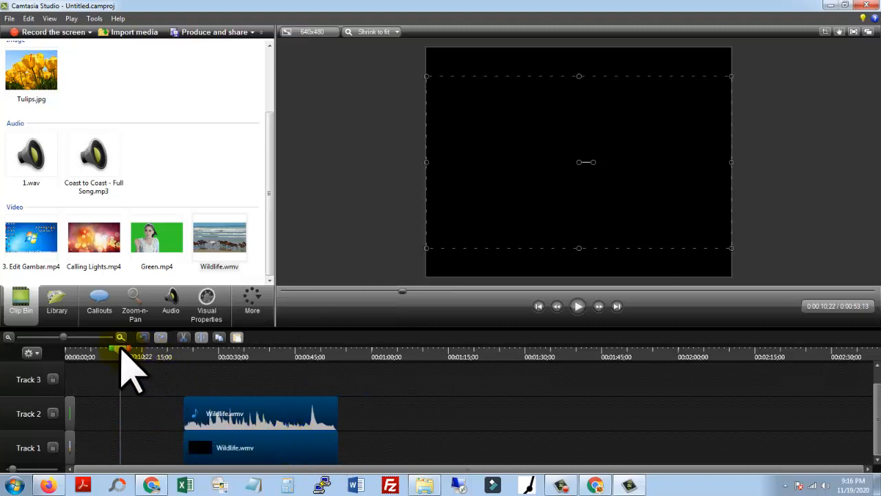
Split the Wildlife.wmv video clip on Track 1 at 0:00:34;10
drag(121, 350, 234, 375)
drag(63, 337, 78, 337)
click(476, 438)
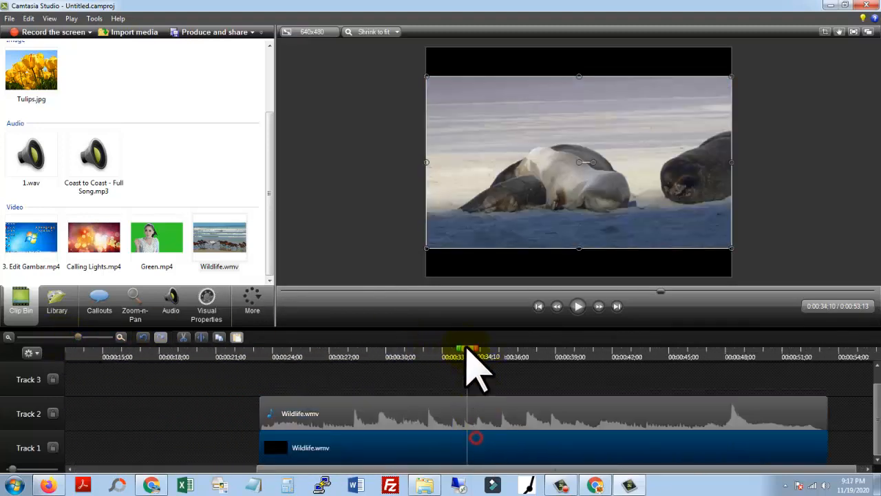
right_click(469, 362)
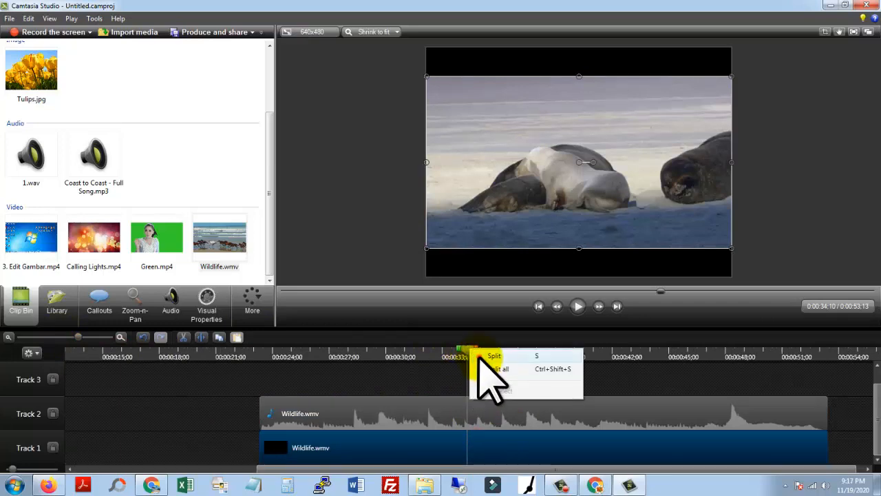
click(494, 356)
Split the second Wildlife.wmv video segment on Track 1 at 0:00:39;11
click(562, 358)
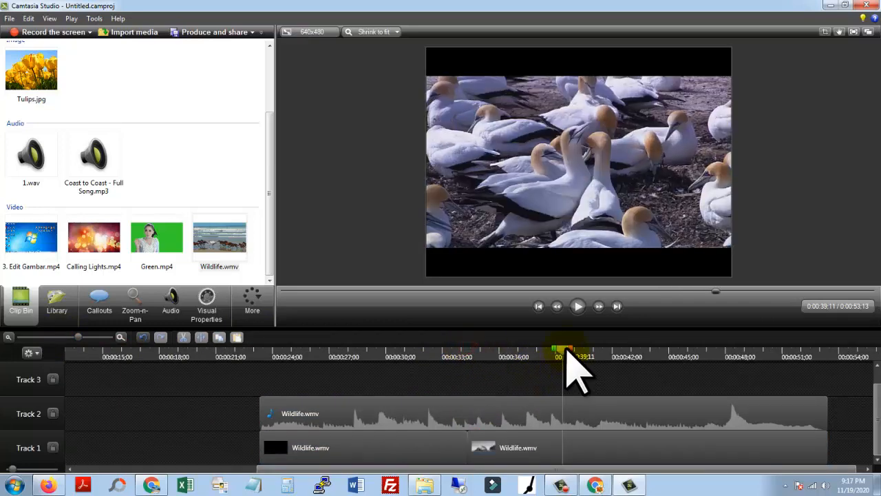
right_click(566, 358)
click(568, 448)
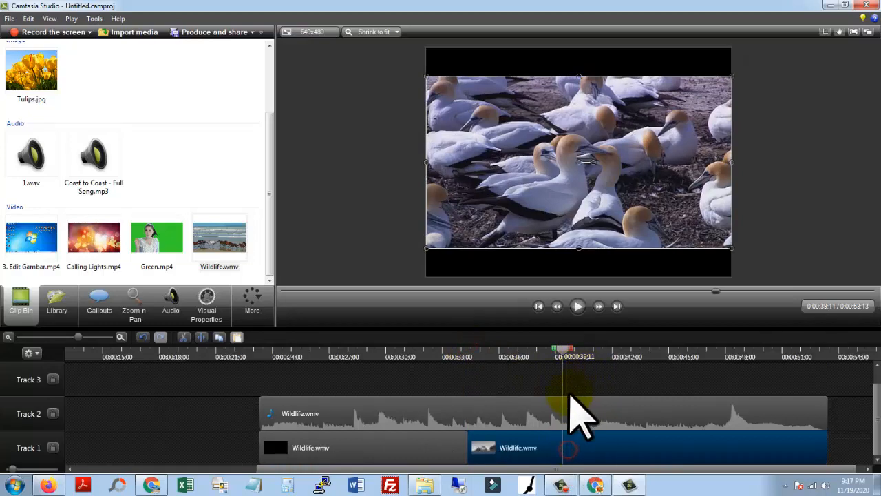
right_click(566, 359)
click(592, 364)
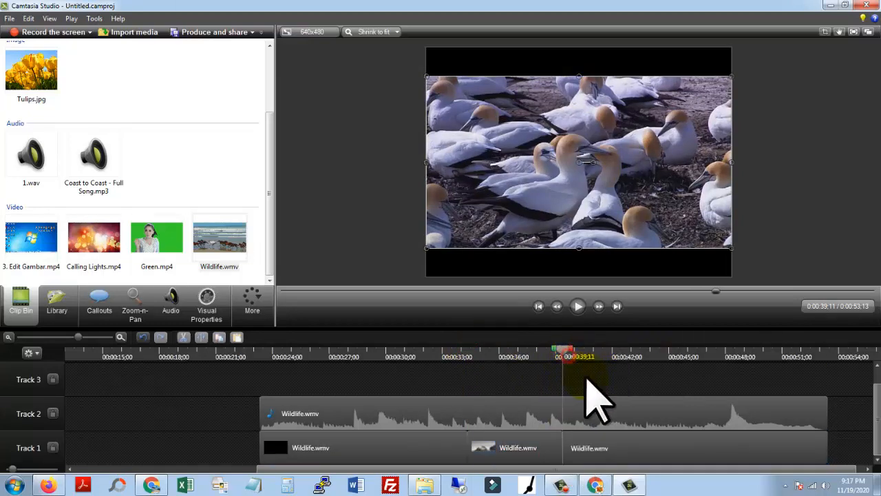
Move the separated Wildlife.wmv audio to Track 3 and reorder the Track 1 segments so the middle one comes last
click(532, 448)
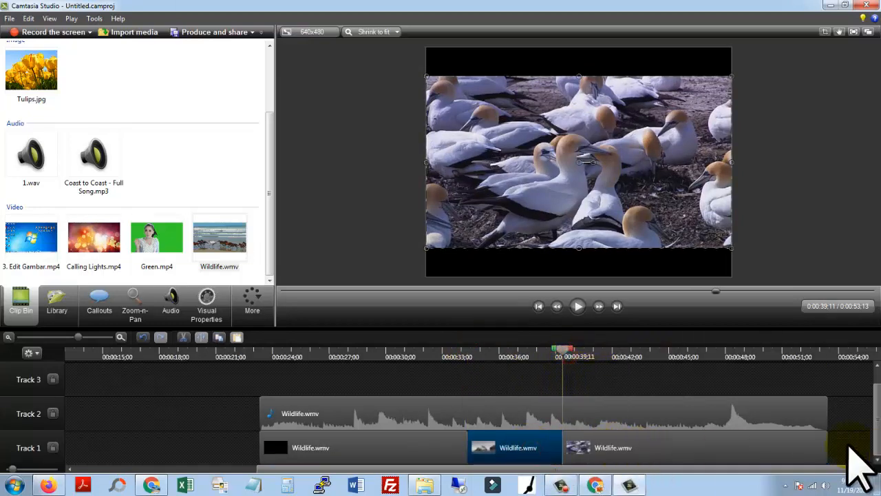
drag(731, 420, 712, 383)
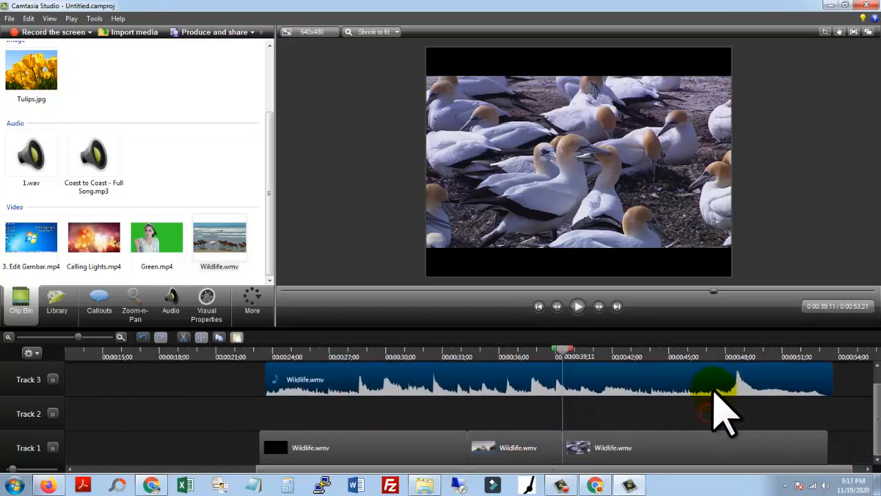
drag(531, 449, 586, 472)
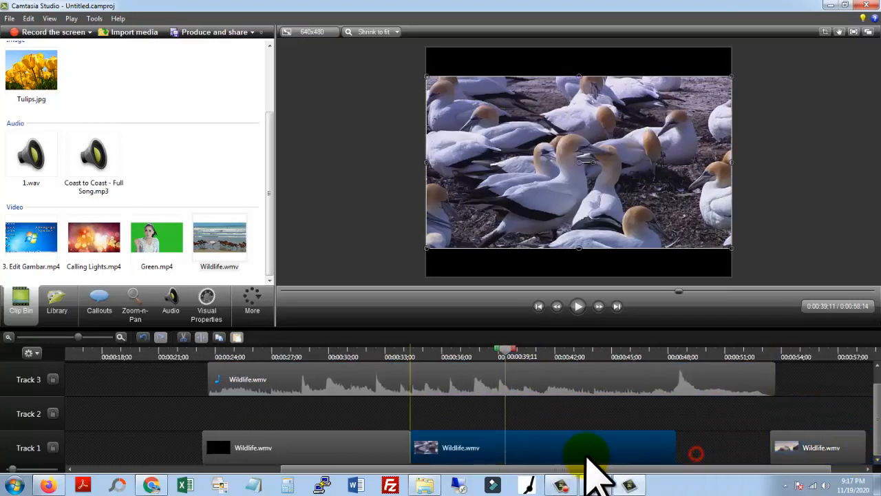
drag(765, 444, 849, 455)
click(700, 418)
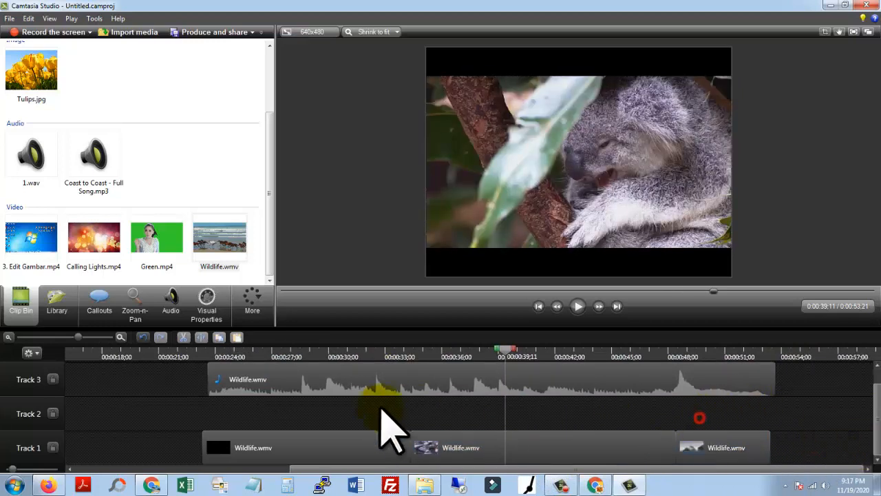
Split the middle Wildlife.wmv segment on Track 1 at 0:00:39;11 in the reordered sequence
click(312, 445)
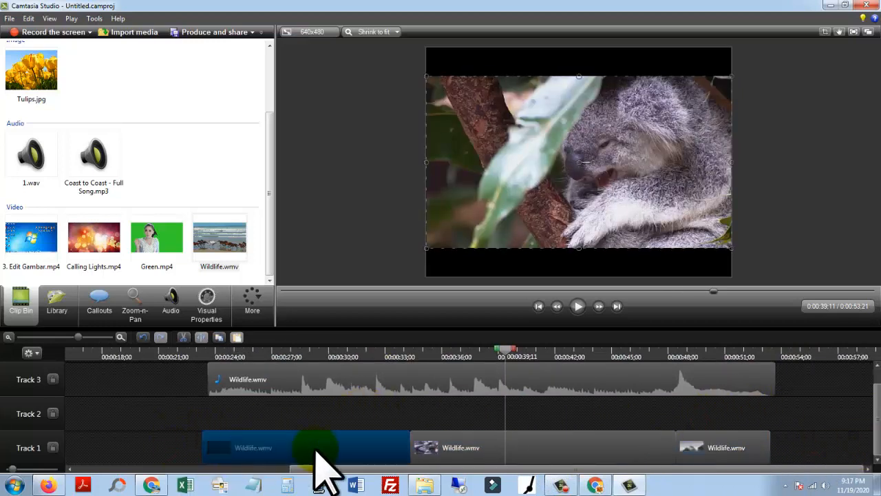
click(508, 444)
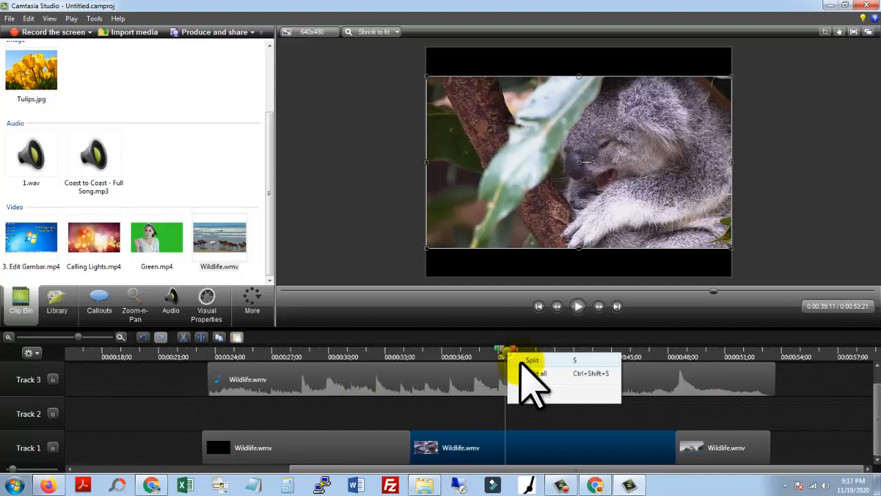
key(s)
Split the koala segment of Wildlife.wmv on Track 1 at 0:00:42;16
drag(507, 353, 566, 353)
right_click(569, 352)
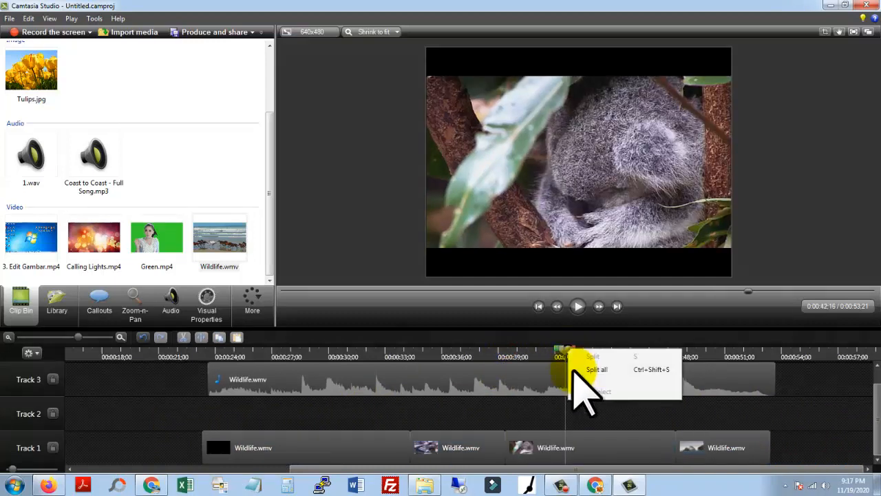
click(587, 444)
right_click(569, 354)
click(582, 360)
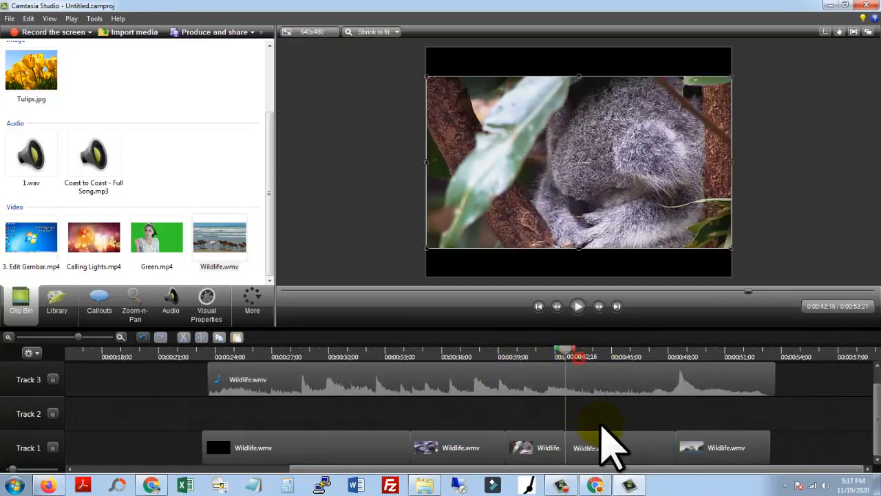
Apply the Checkerboard transition to all Wildlife.wmv segments on Track 1
drag(806, 443, 220, 451)
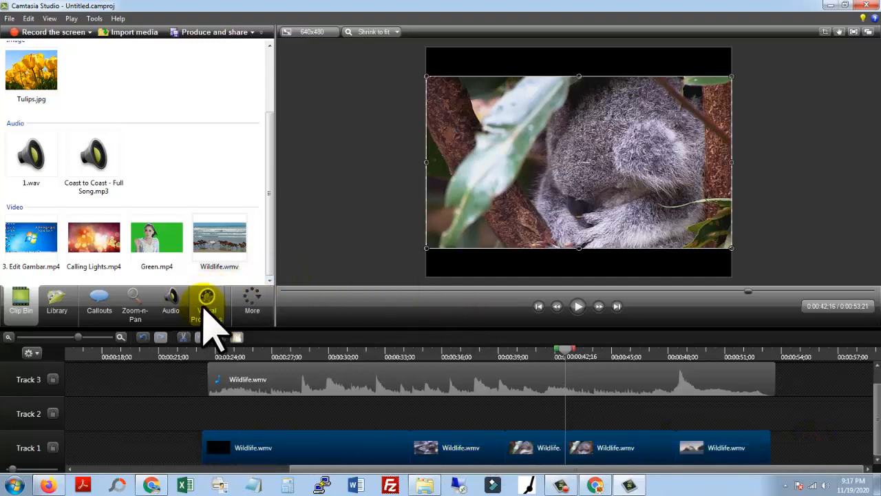
click(249, 313)
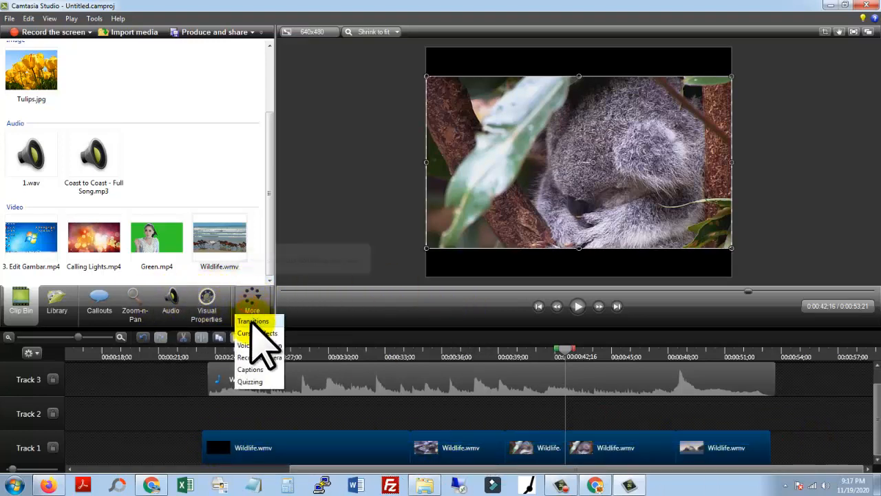
click(254, 322)
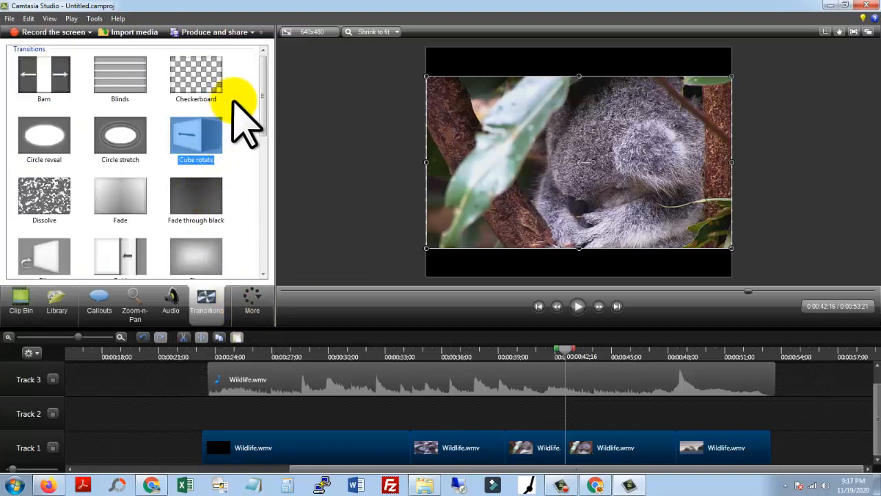
right_click(198, 84)
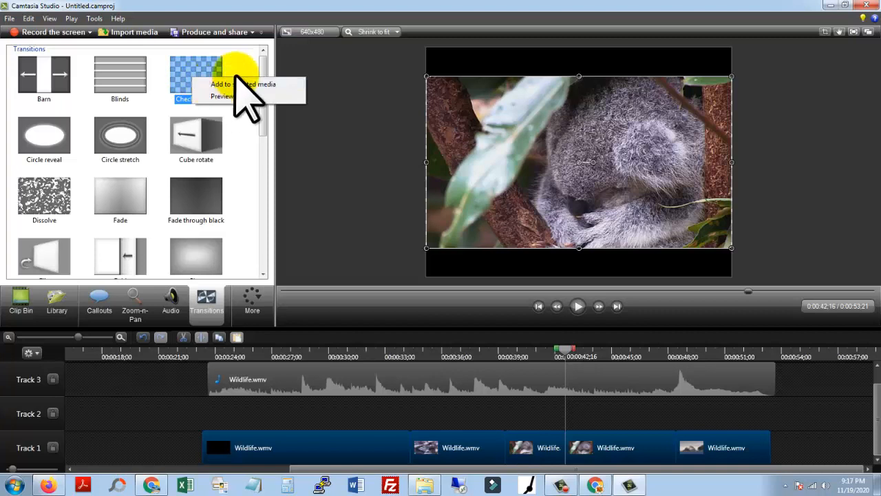
click(243, 84)
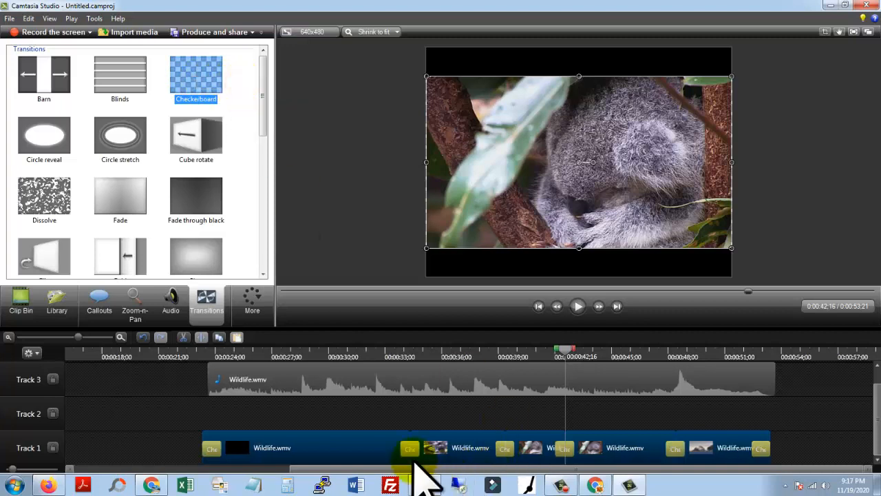
Play the timeline from 0:00:41;04 to check the Checkerboard transition between the koala and seabird segments
click(541, 363)
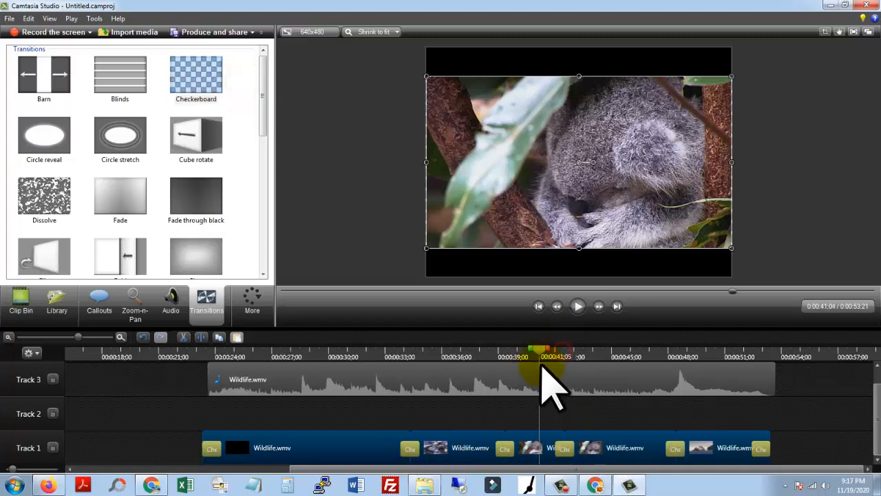
click(578, 306)
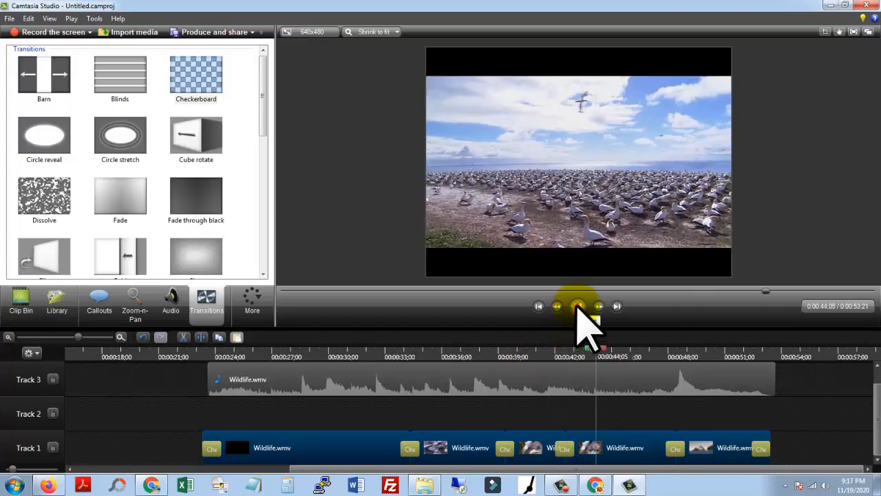
click(579, 307)
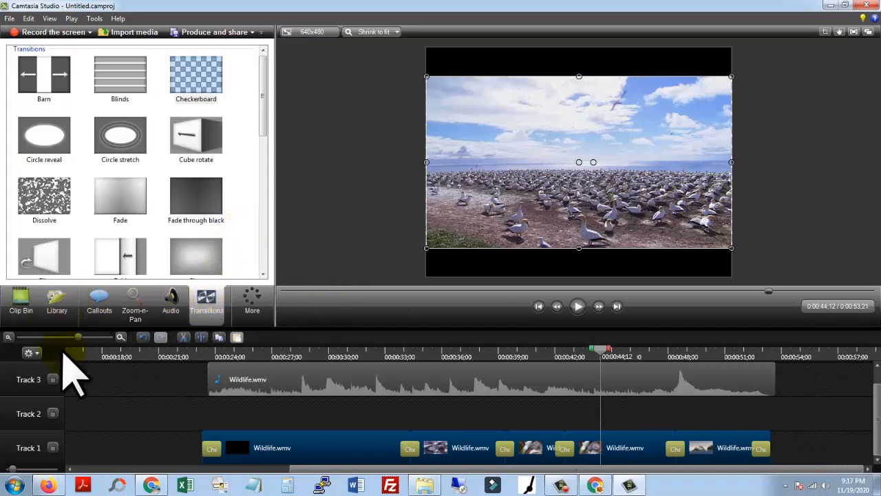
Import the Chrysanthemum, Desert, Hydrangeas, Jellyfish, Lighthouse, Penguins and Tulips images from Sample Pictures into the Clip Bin
click(22, 303)
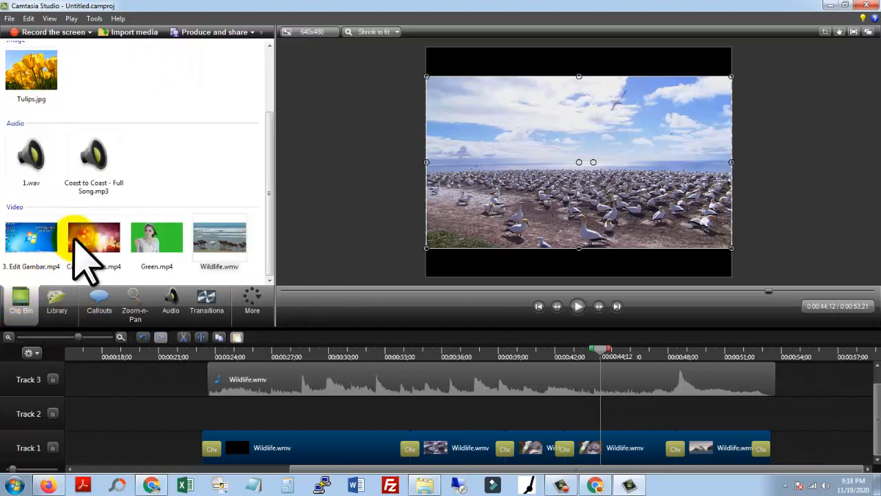
click(135, 33)
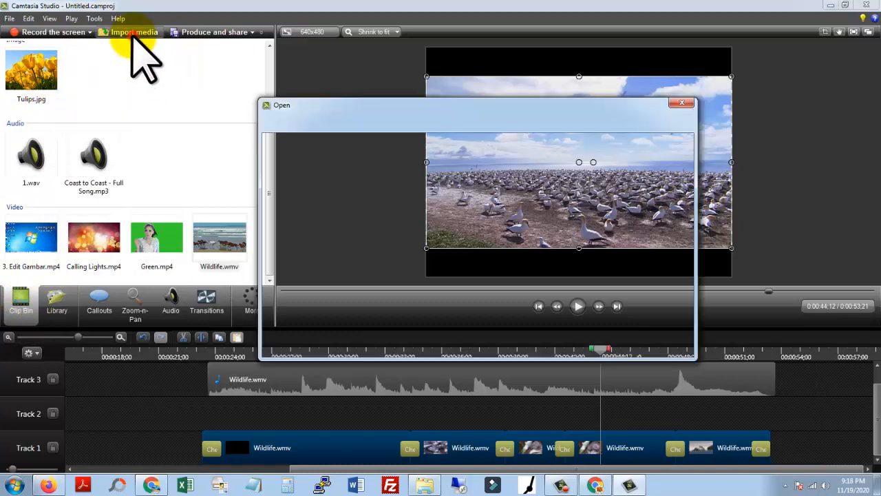
click(301, 265)
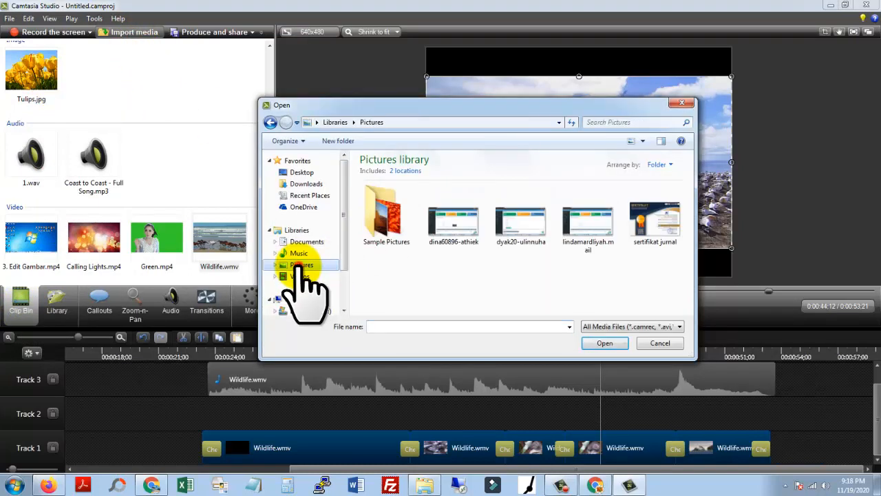
double_click(385, 224)
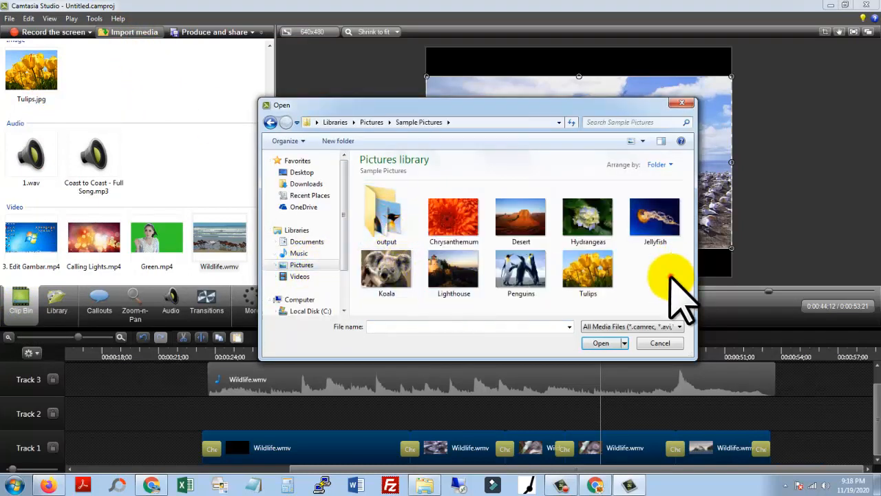
click(670, 276)
click(439, 182)
click(463, 181)
drag(463, 181, 626, 276)
right_click(533, 204)
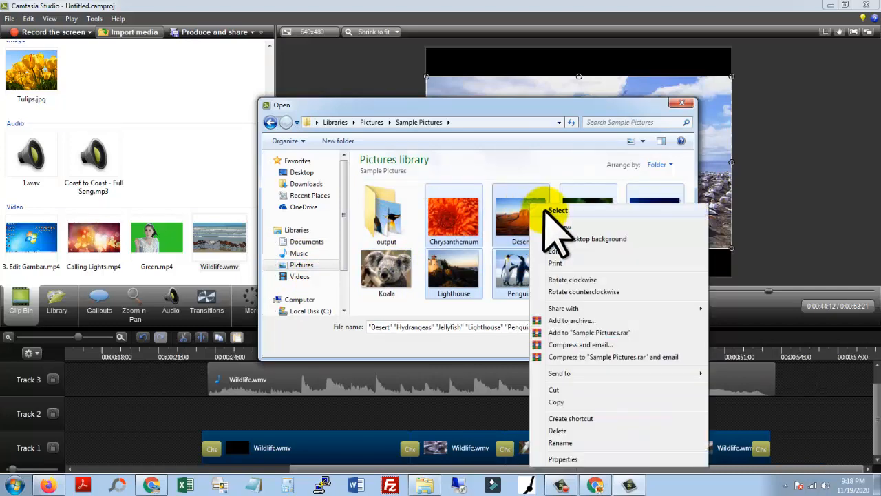
click(548, 209)
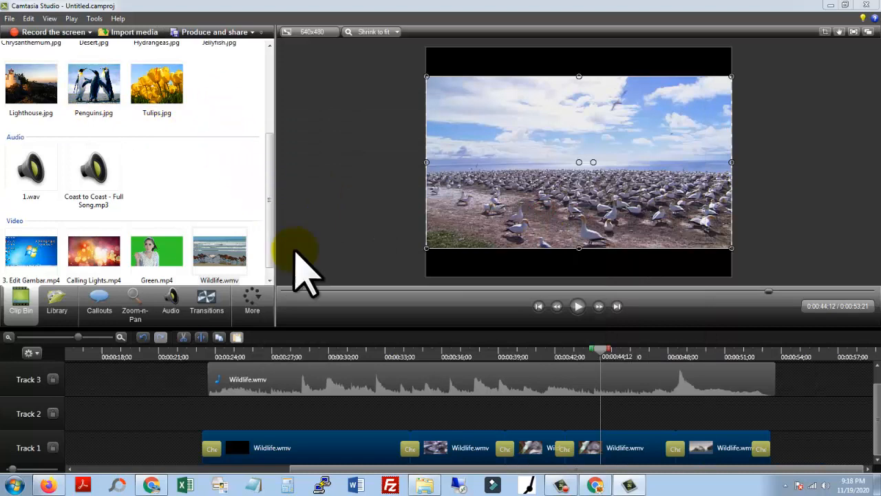
Select every clip on the timeline and remove them all so the tracks are empty
click(153, 418)
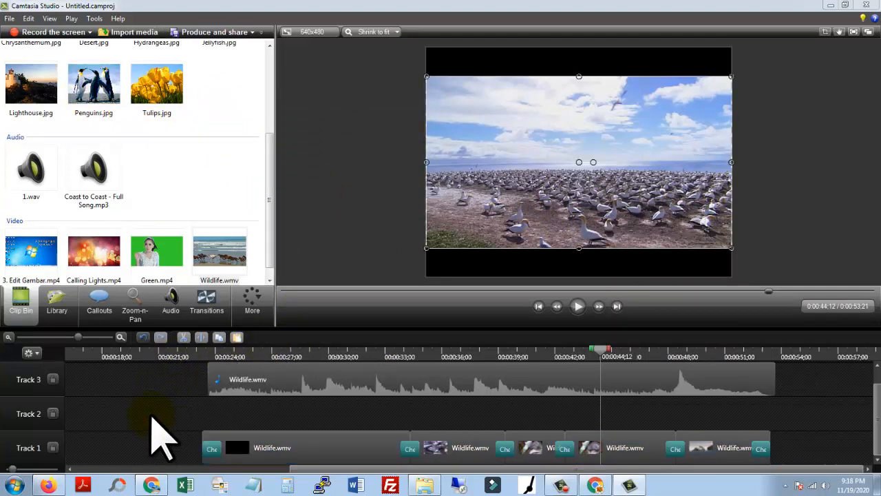
key(ctrl+a)
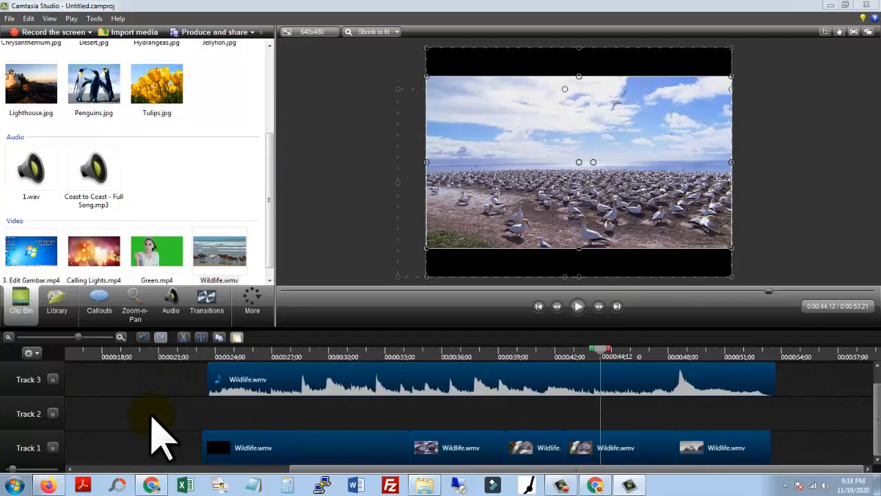
right_click(246, 387)
click(270, 210)
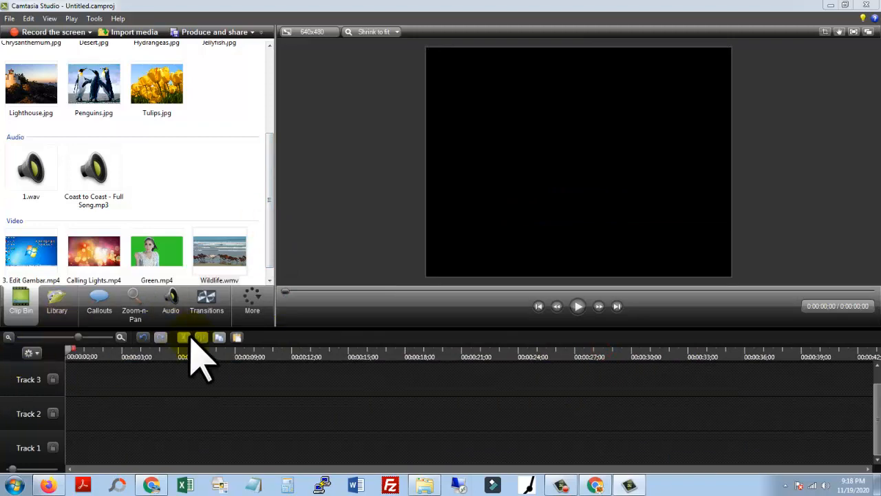
Add all seven Clip Bin images, from Chrysanthemum.jpg to Tulips.jpg, to Track 1 at the timeline's start
click(220, 91)
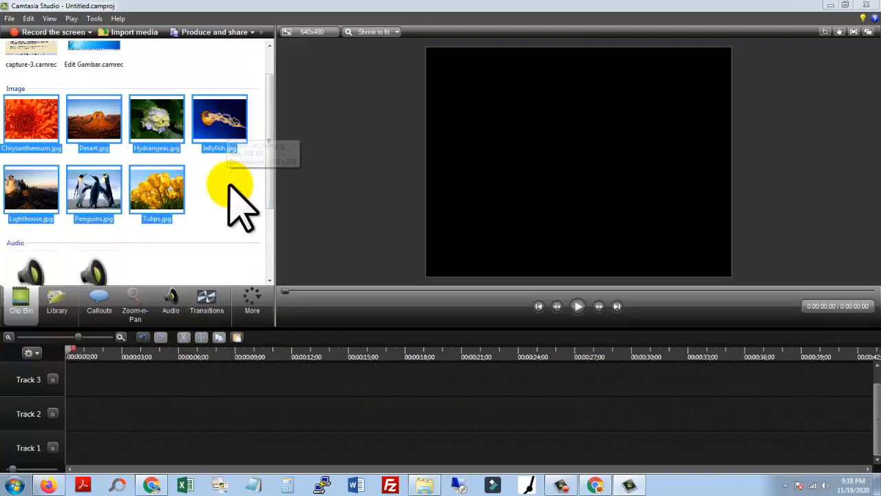
right_click(58, 114)
click(62, 117)
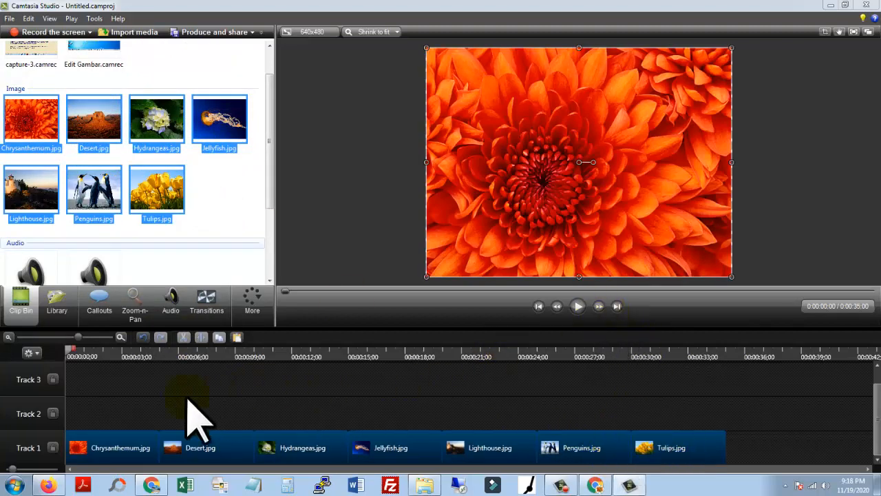
Add Barn between Chrysanthemum and Desert, Blinds between Desert and Hydrangeas, and Dissolve between Hydrangeas and Jellyfish on Track 1
click(208, 303)
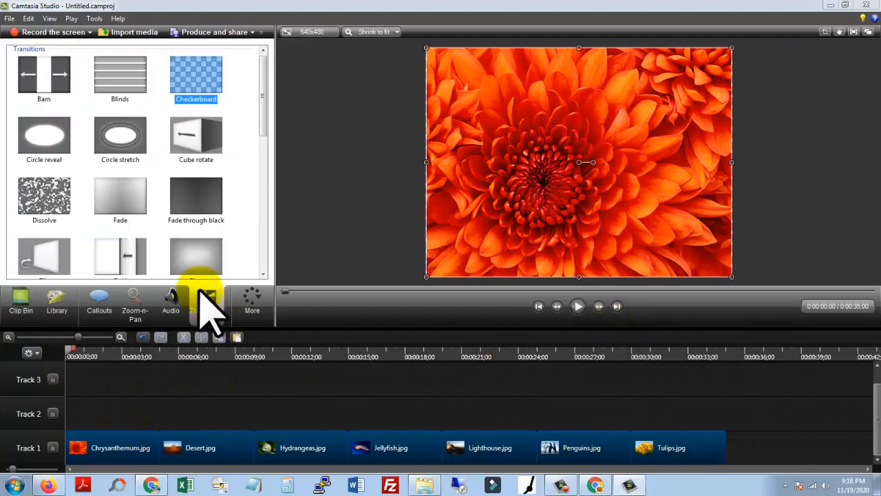
drag(44, 75, 157, 446)
drag(120, 75, 256, 451)
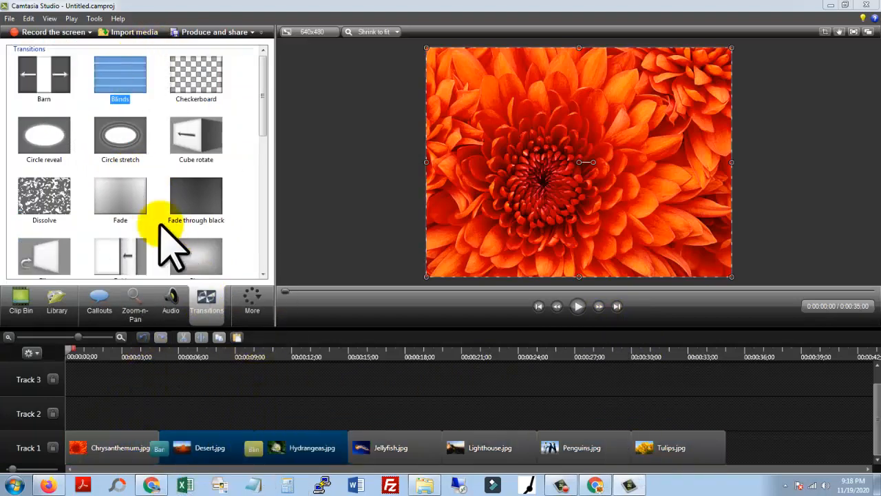
drag(44, 196, 351, 448)
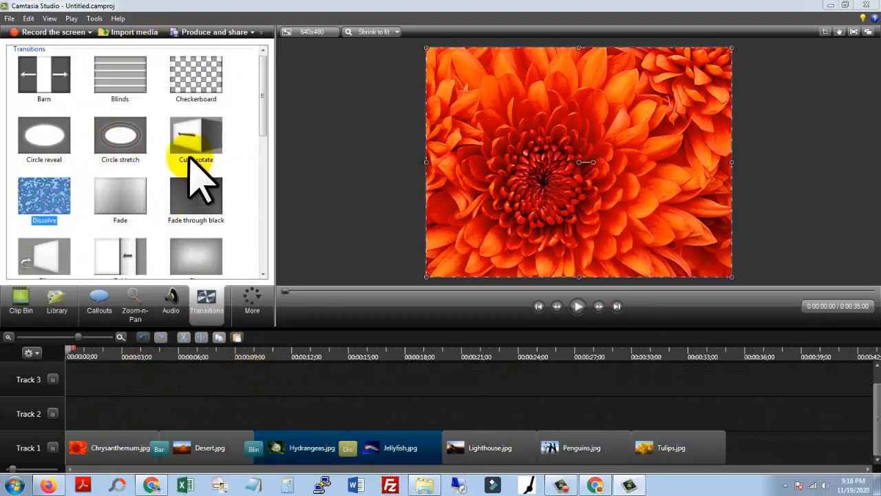
Add Circle stretch, Circle reveal and Cube rotate transitions at the last three clip joins, Fold after Tulips and Flip before Chrysanthemum
drag(120, 137, 441, 451)
drag(55, 138, 544, 451)
drag(205, 149, 630, 449)
drag(120, 256, 720, 443)
drag(55, 256, 76, 459)
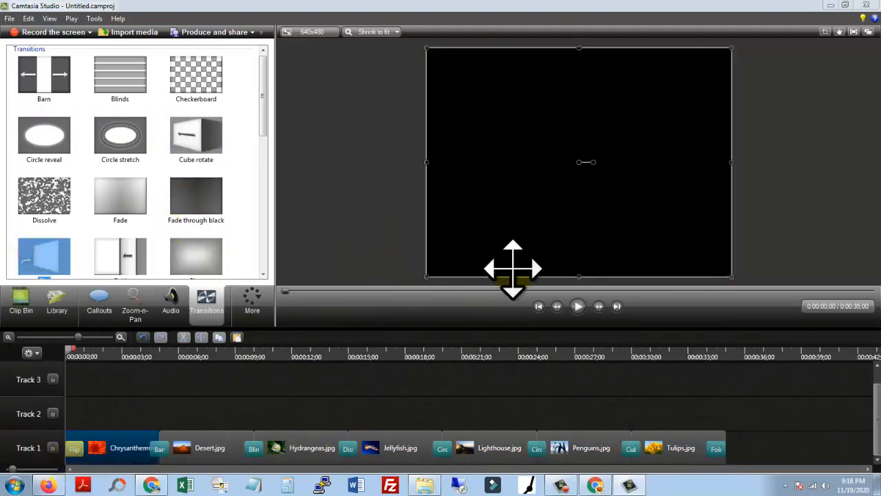
Play the timeline from the start until about 0:00:08 to check the Flip and Barn transitions
click(576, 306)
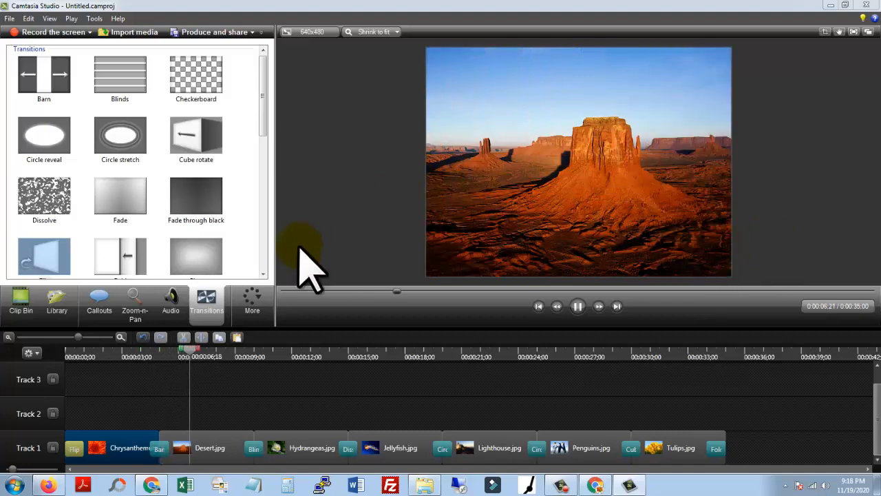
click(577, 307)
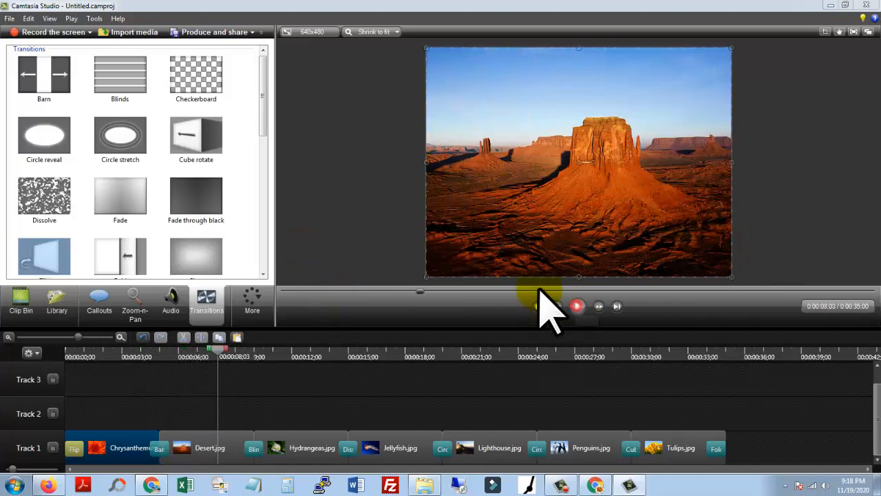
click(62, 310)
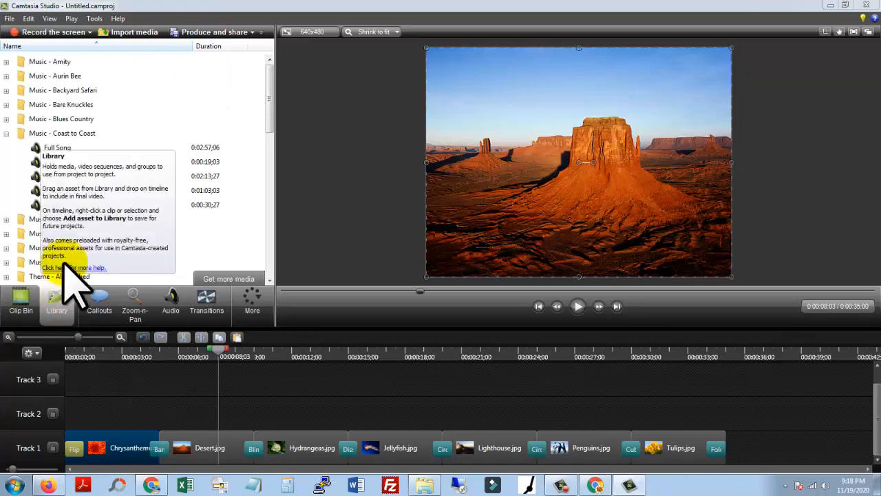
click(20, 303)
click(153, 32)
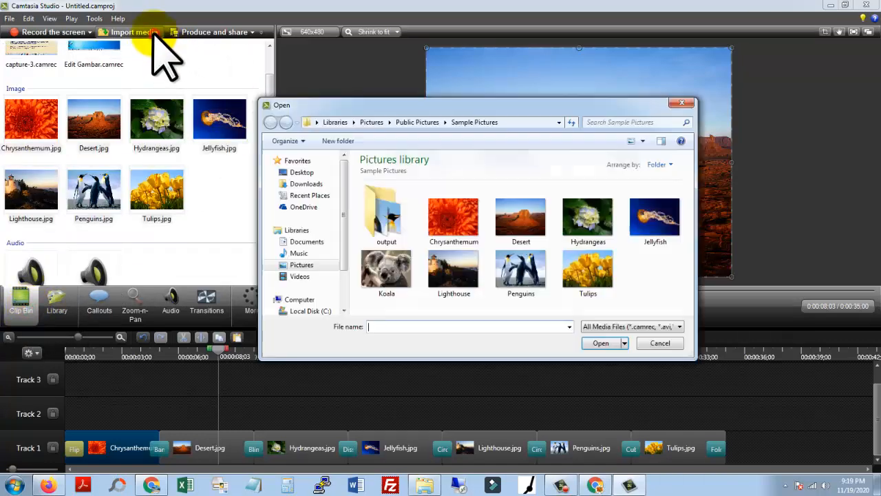
click(682, 105)
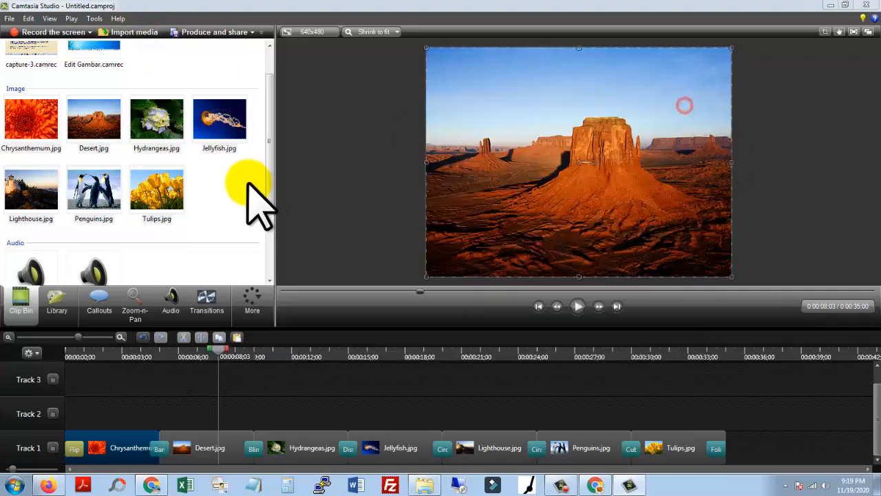
click(135, 33)
click(682, 104)
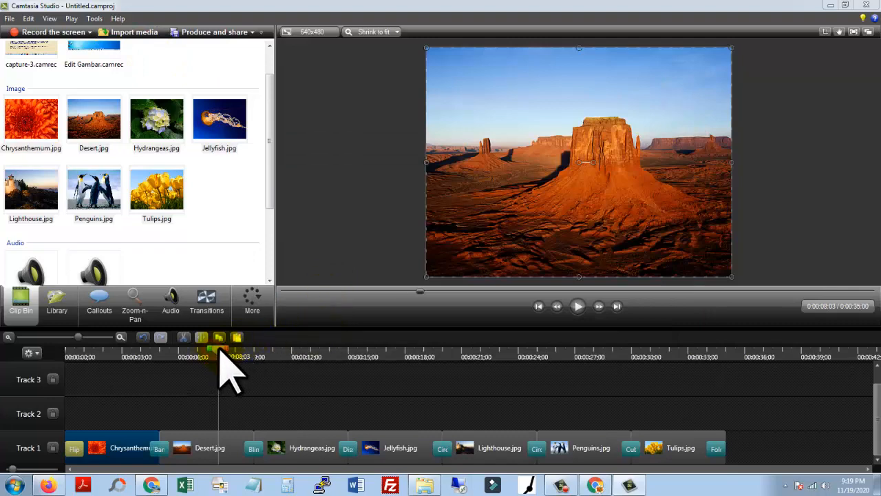
Return the playhead to the timeline's start and set the Chrysanthemum clip's duration to 1 second
drag(218, 350, 477, 387)
drag(22, 397, 0, 400)
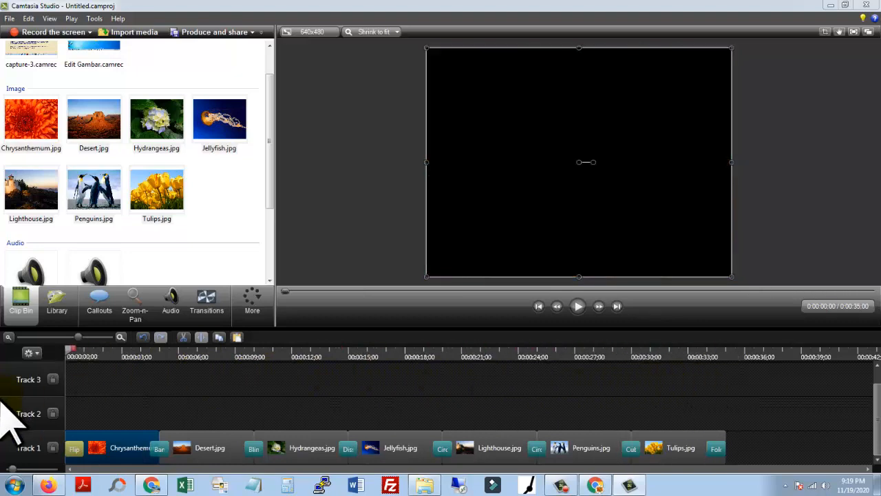
right_click(124, 450)
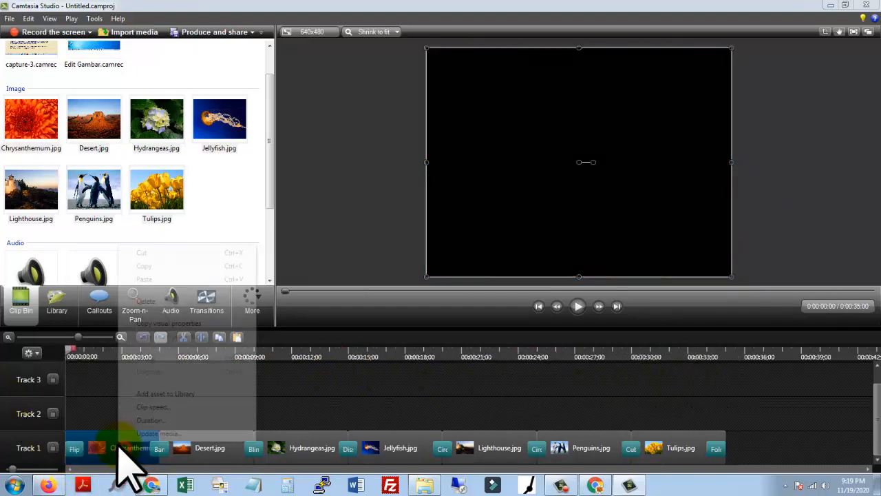
click(152, 420)
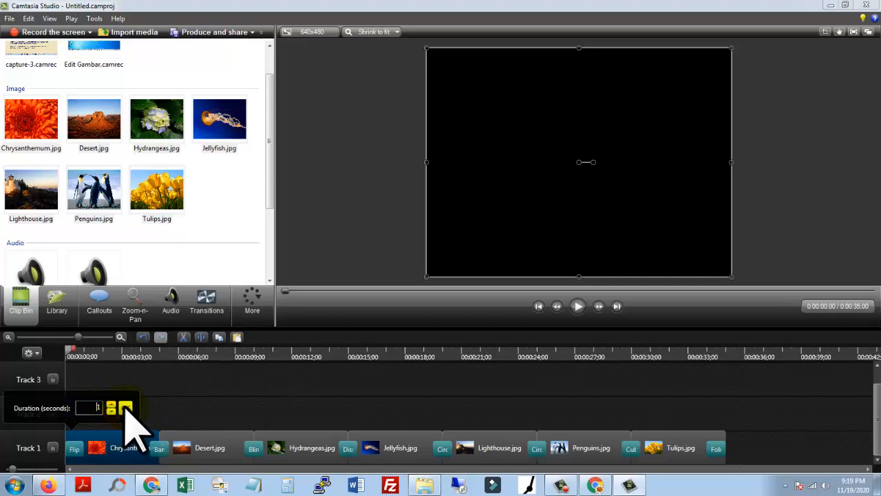
click(128, 409)
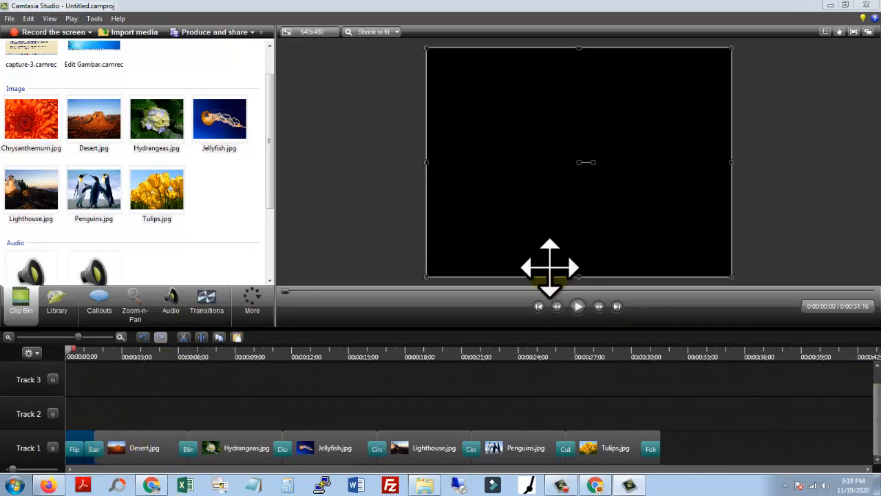
Look at the video presets in the Production Wizard and close it without producing
click(240, 33)
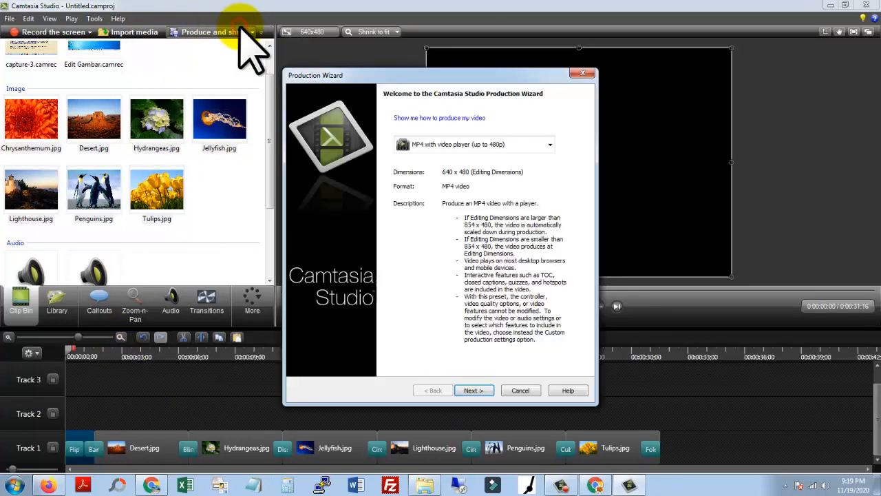
click(464, 142)
click(583, 73)
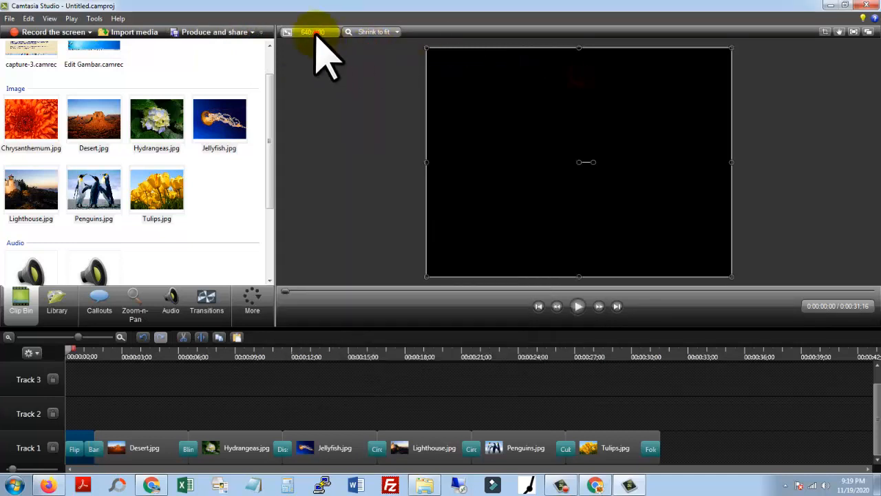
click(315, 33)
click(403, 242)
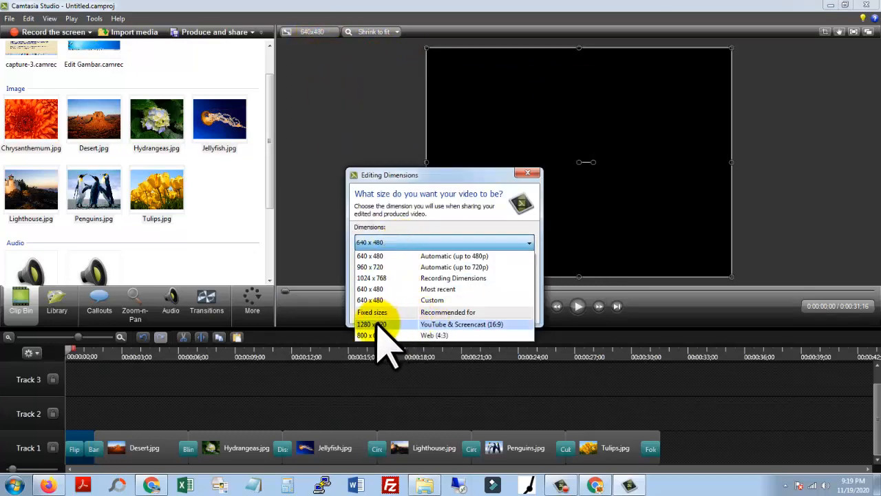
click(503, 325)
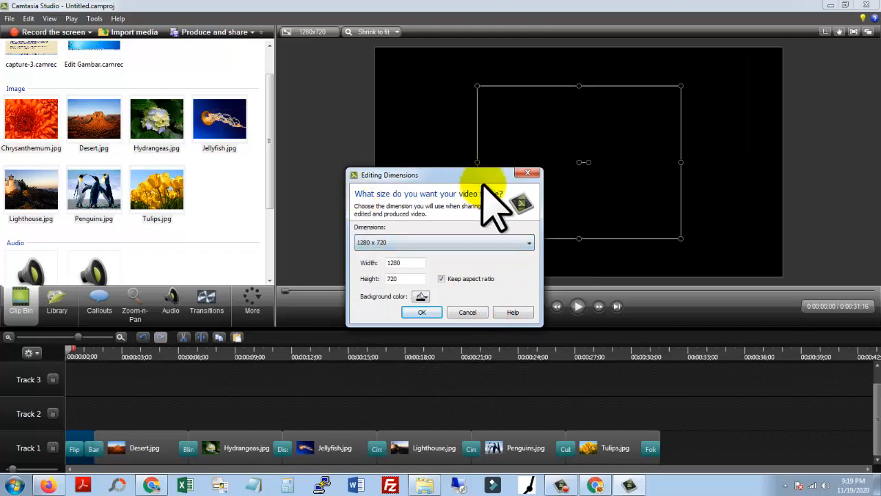
click(528, 174)
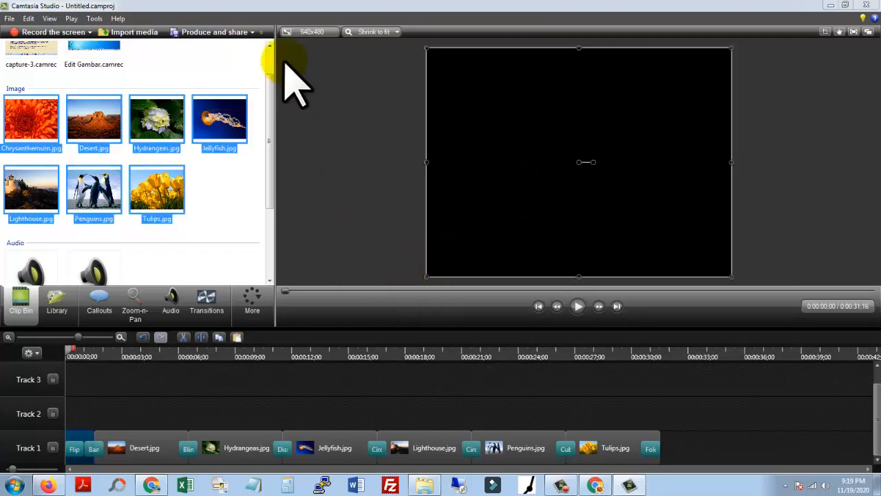
Set the project's editing dimensions to the 1280 x 720 YouTube & Screencast (16:9) preset
click(308, 31)
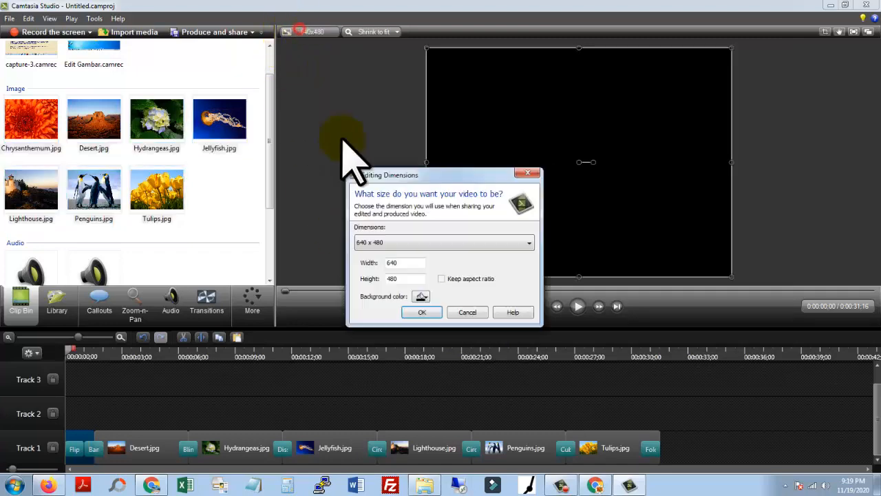
click(385, 243)
click(412, 325)
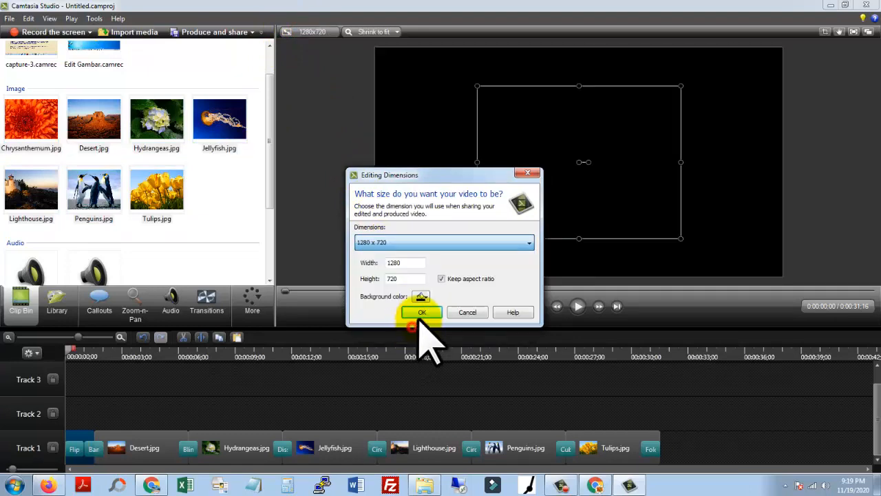
click(416, 311)
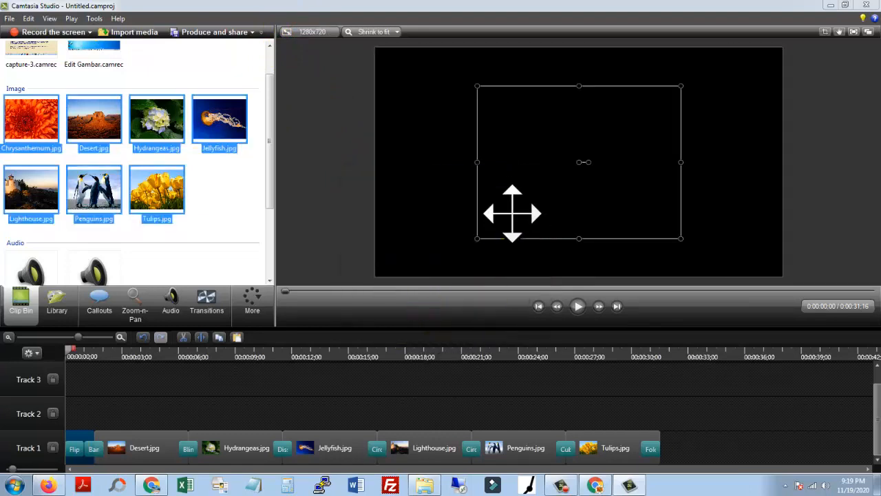
click(517, 161)
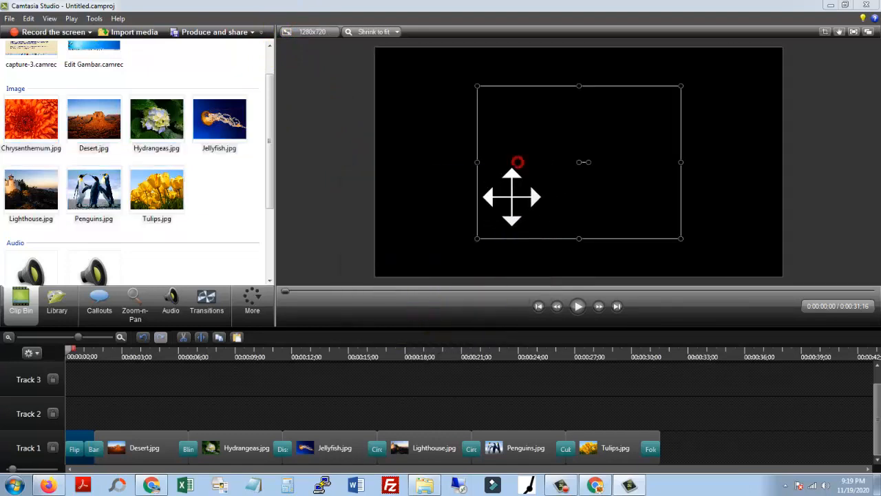
Switch to PhotoScape and open Tulips.jpg from the Sample Pictures folder in the Editor
click(121, 447)
click(36, 116)
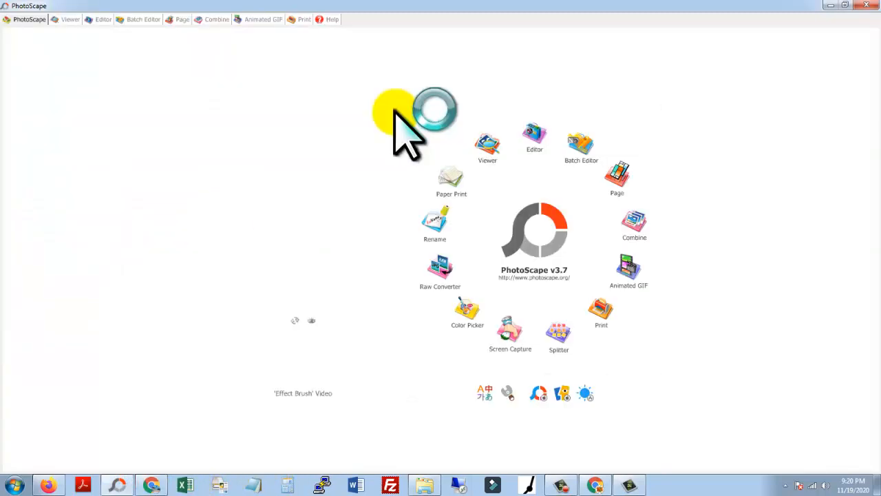
click(531, 133)
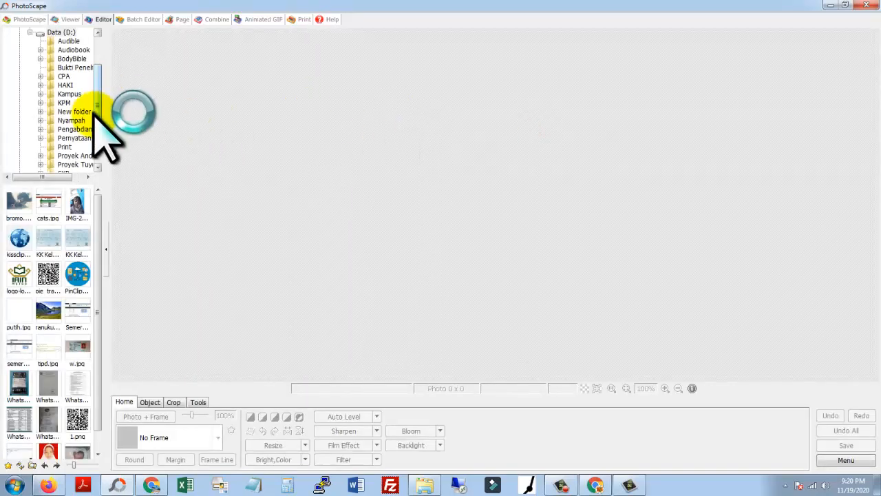
drag(96, 115, 102, 73)
double_click(48, 42)
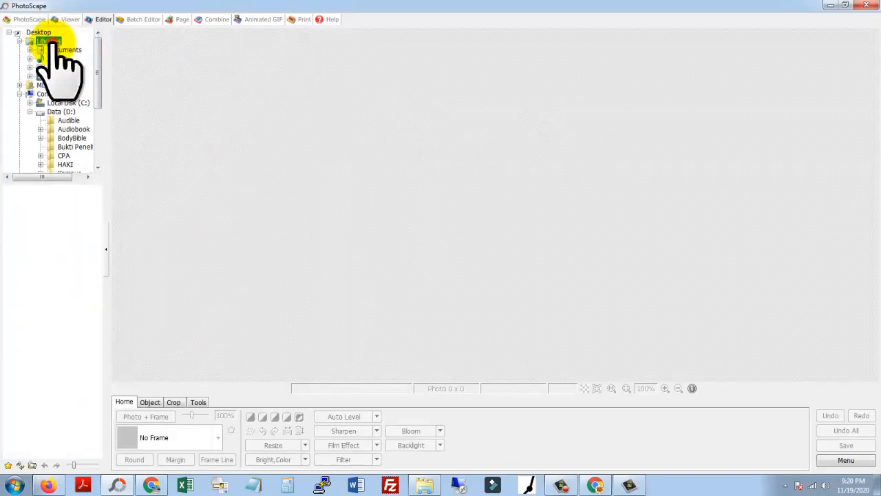
double_click(59, 67)
click(69, 76)
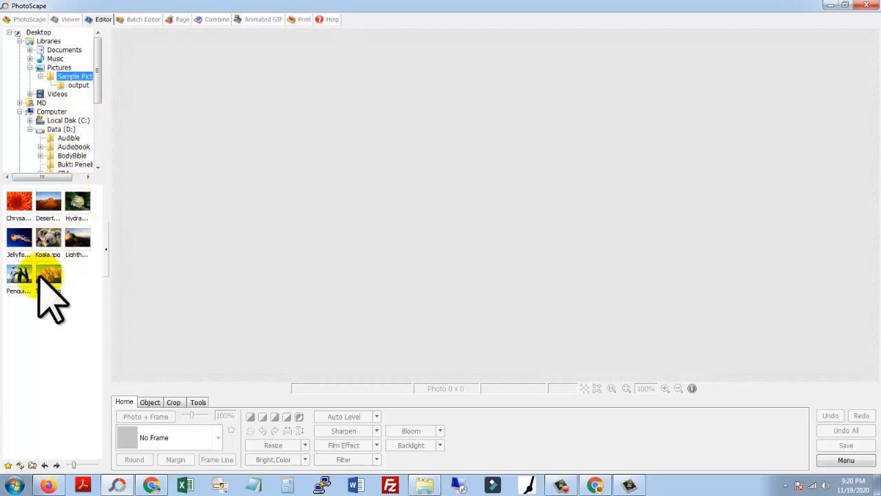
click(47, 274)
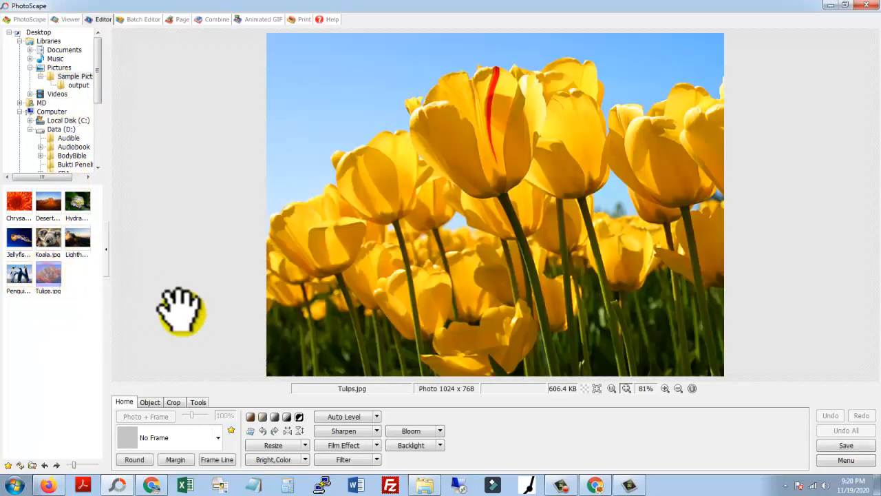
Crop the tulips photo at a 16:9 ratio across its full width, to 1024 x 576
click(175, 402)
click(186, 417)
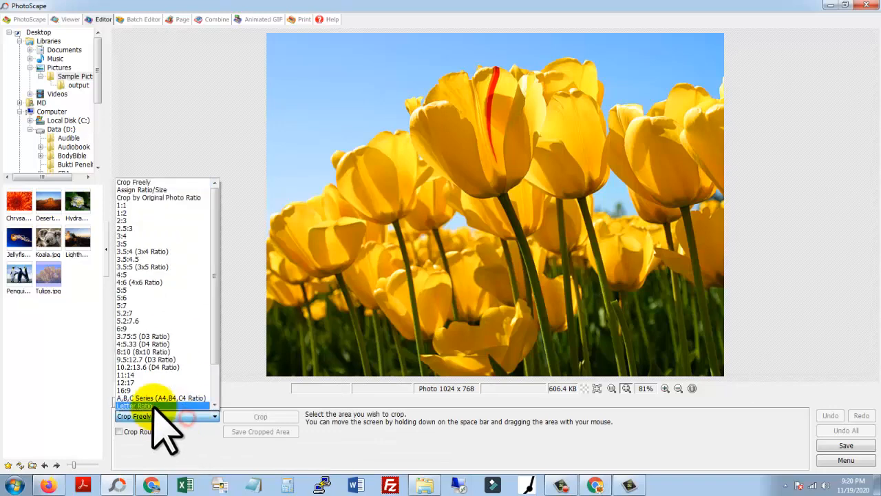
click(153, 390)
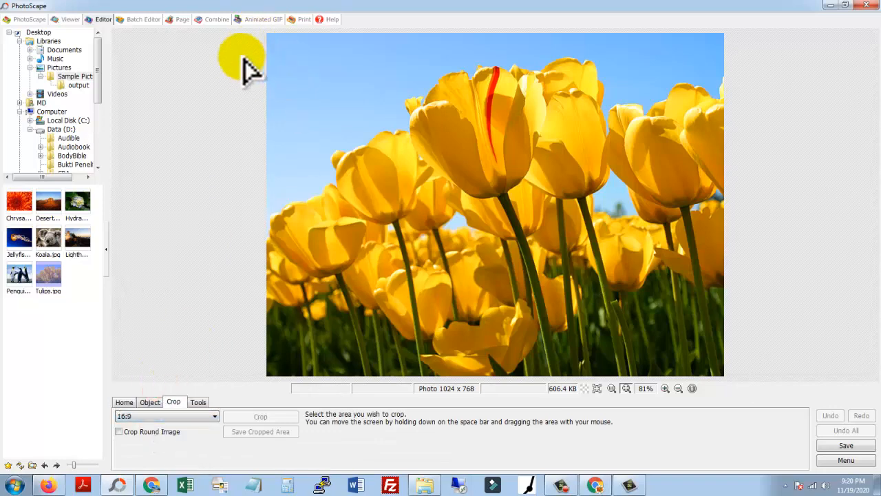
drag(256, 54, 765, 172)
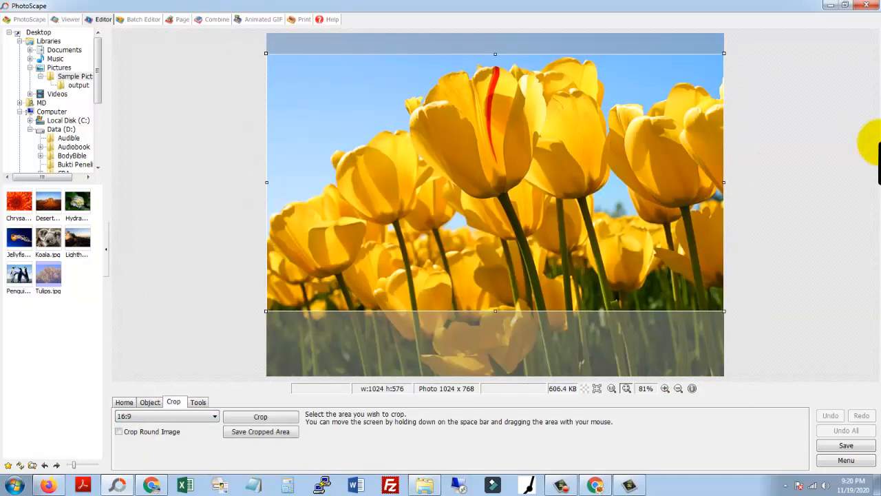
double_click(622, 152)
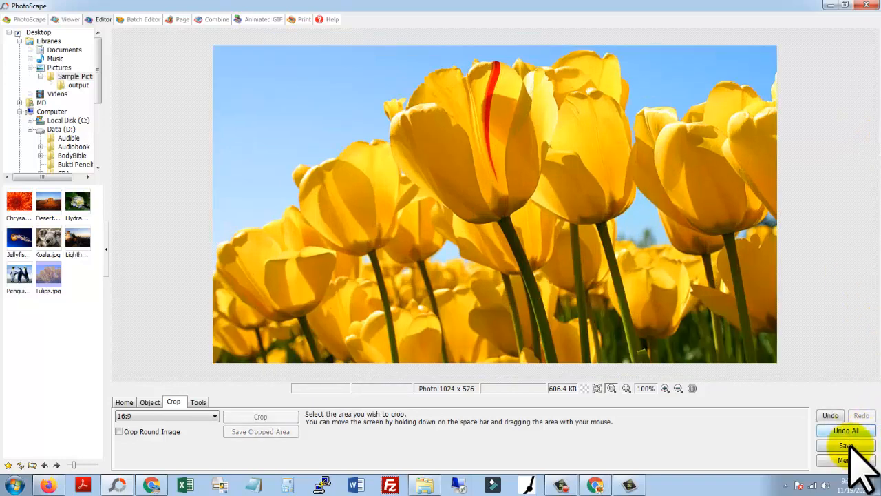
Save the cropped photo as a new JPEG named tufyu in the Sample Pictures folder
click(846, 446)
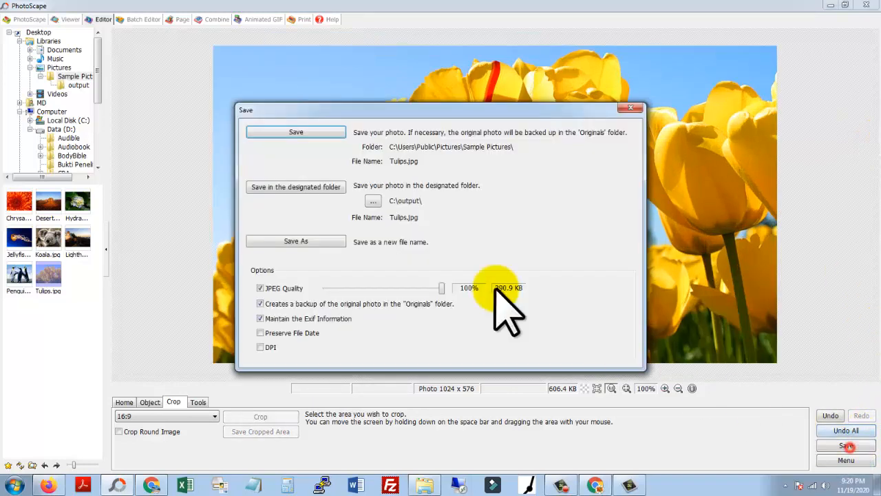
click(295, 241)
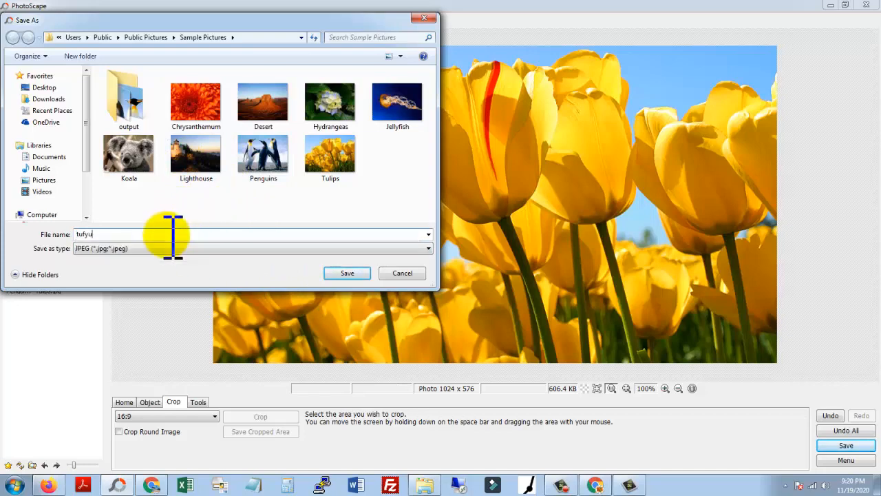
text(tufyu)
click(350, 273)
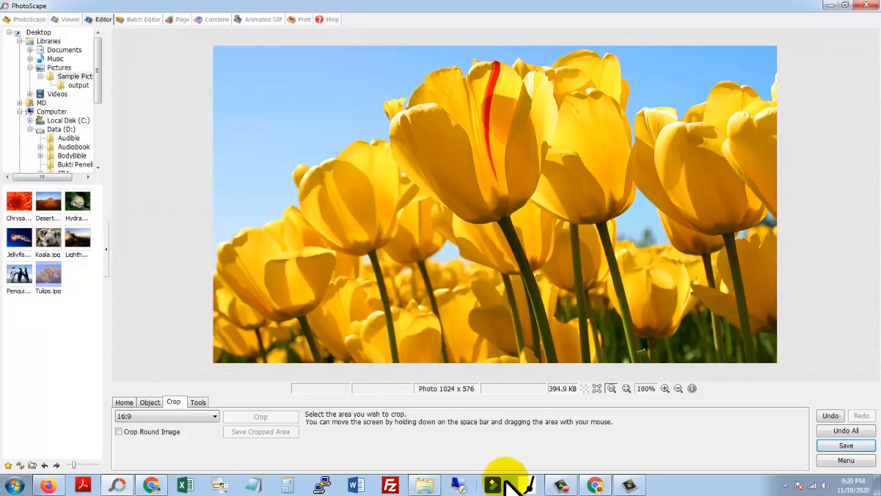
Switch to Camtasia Studio and import the tufyu image from the Sample Pictures folder into the Clip Bin
click(628, 486)
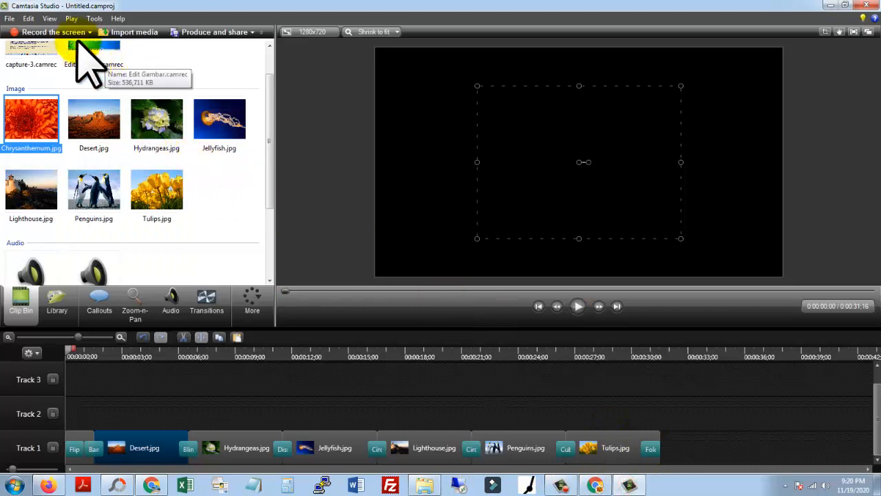
click(128, 31)
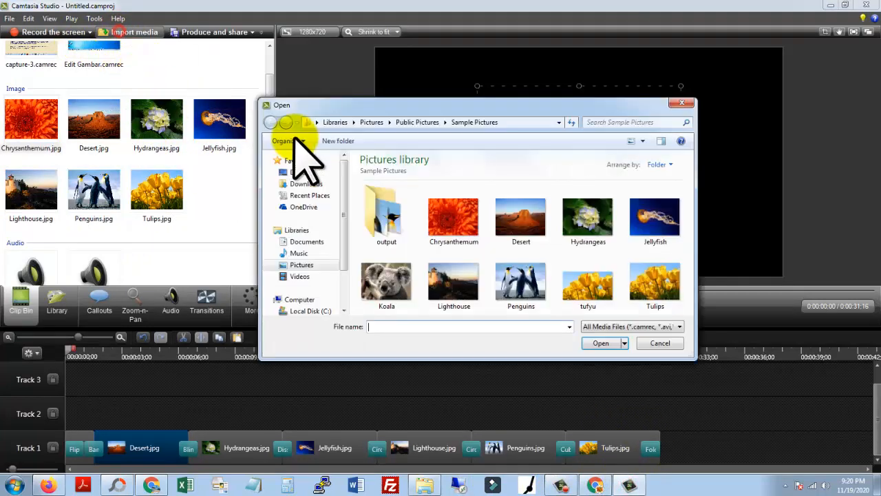
double_click(591, 293)
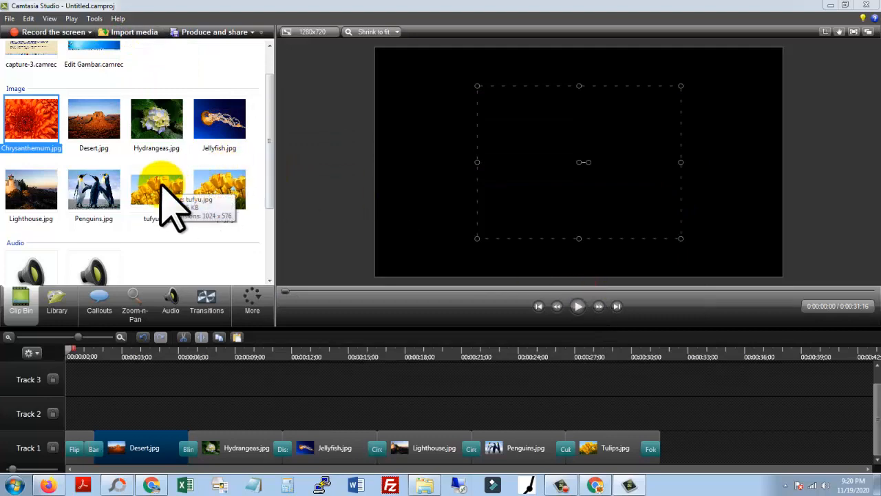
Shift all the slideshow clips on Track 1 later to free space at the start, and add tufyu.jpg at the playhead
drag(77, 444, 634, 449)
drag(546, 441, 626, 445)
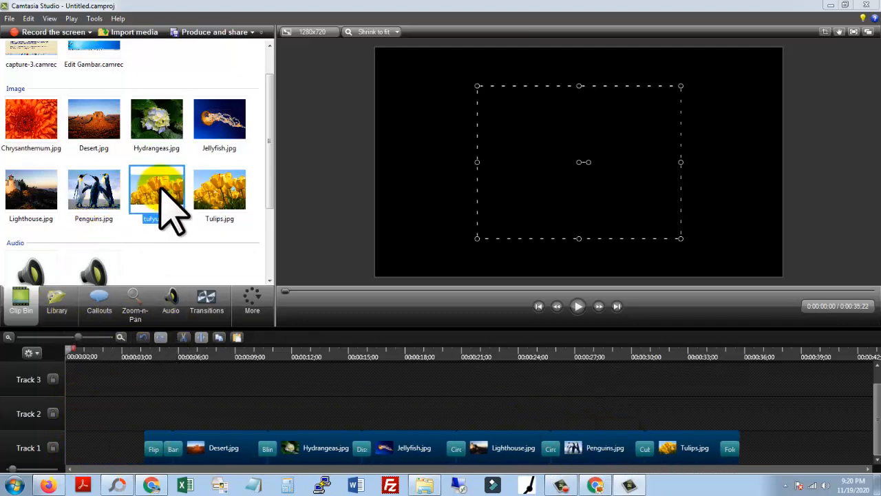
right_click(177, 189)
click(189, 200)
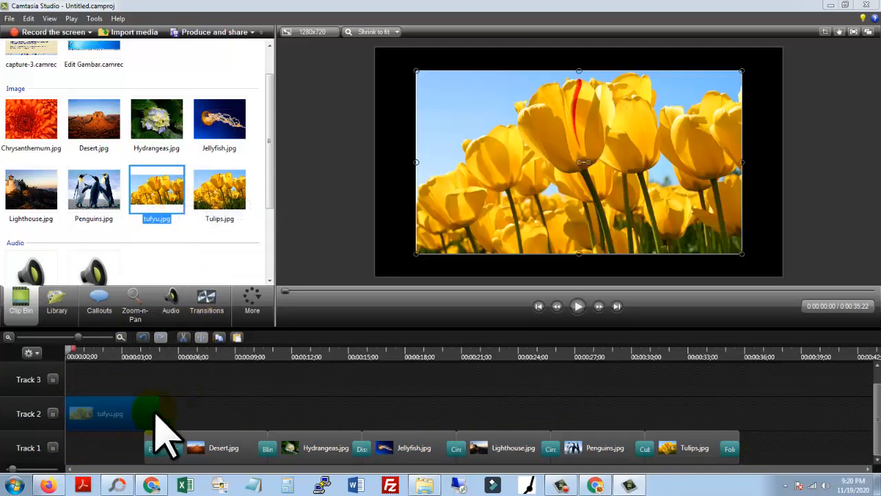
Shift the Track 1 clips a little further along and move tufyu.jpg from Track 2 to the start of Track 1
drag(110, 451, 636, 438)
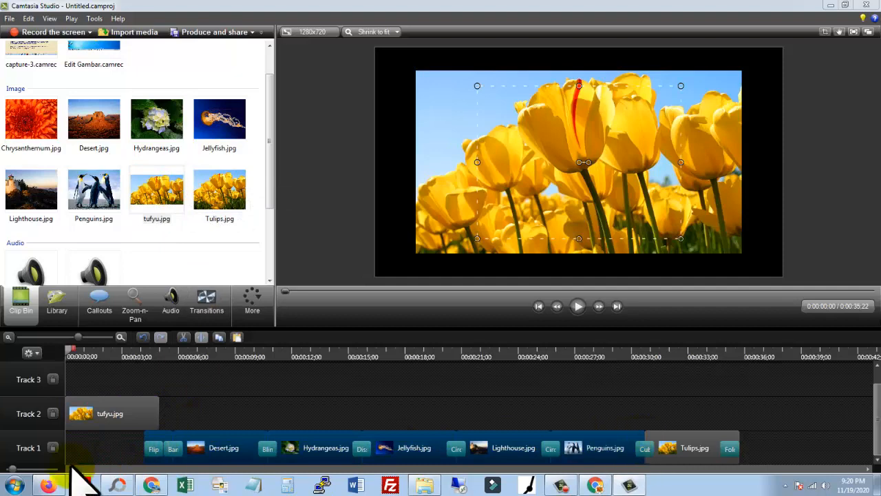
drag(73, 468, 679, 443)
drag(538, 451, 62, 472)
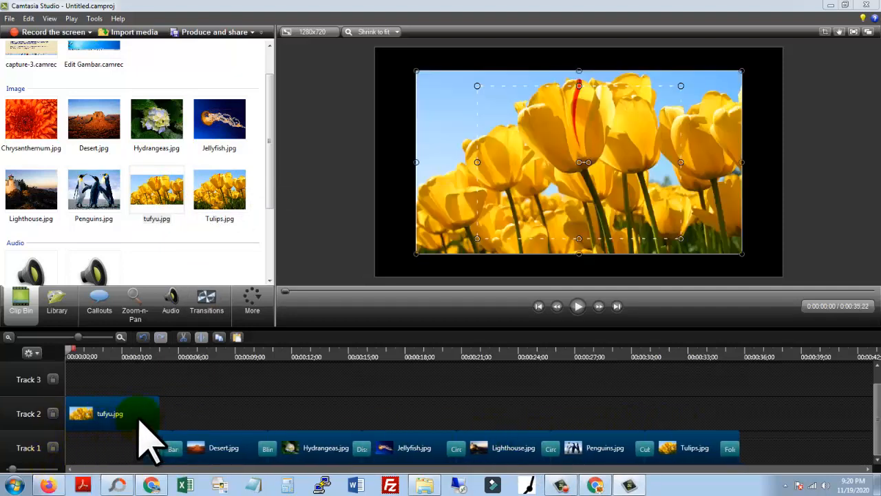
click(234, 407)
click(120, 404)
click(107, 438)
drag(107, 438, 738, 451)
drag(247, 449, 261, 449)
drag(115, 406, 113, 458)
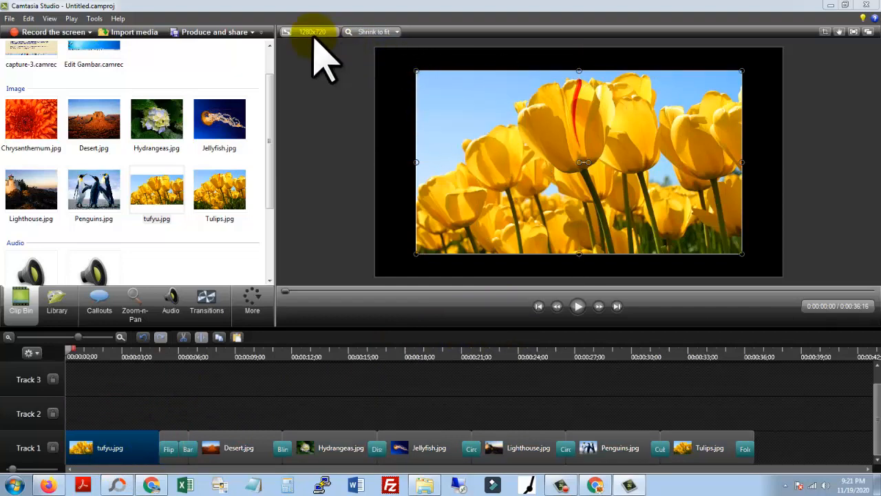
Enlarge the tufyu.jpg image on the canvas until it fills the whole frame
click(491, 89)
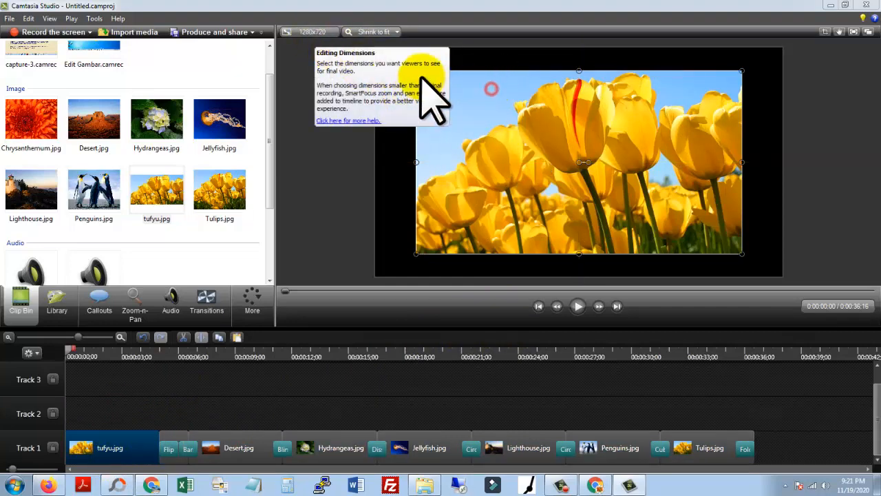
drag(742, 253, 782, 276)
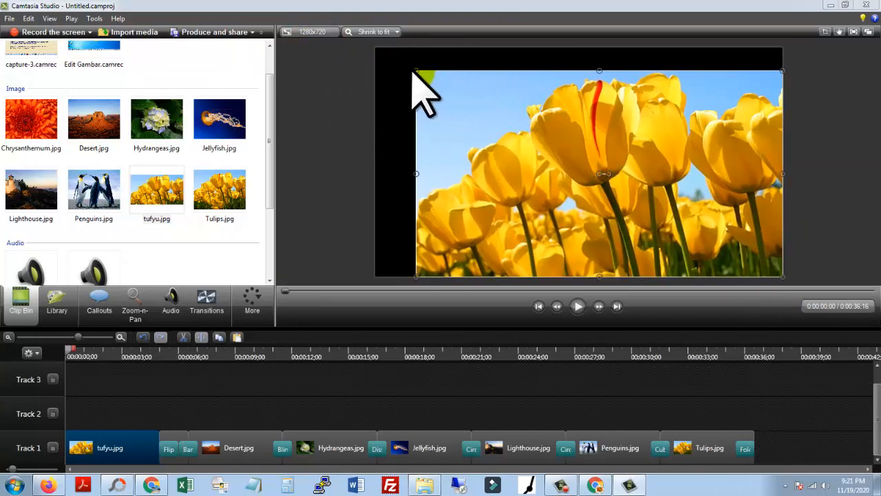
drag(416, 71, 374, 47)
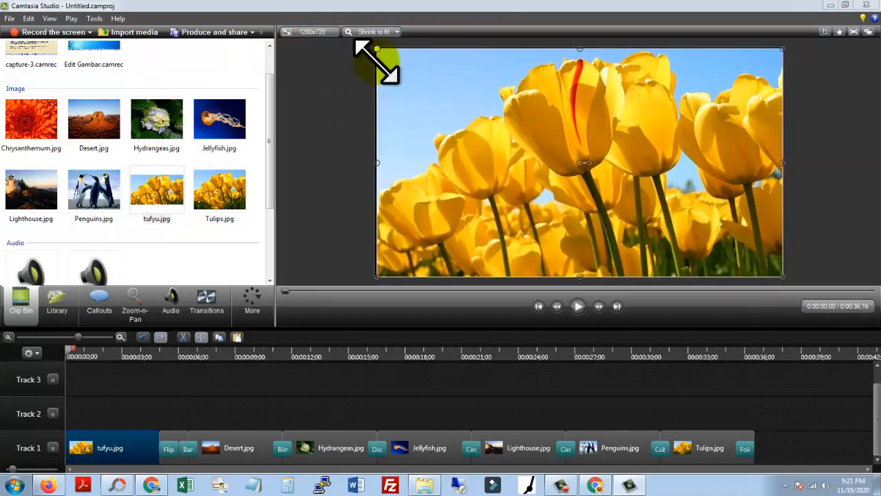
click(816, 129)
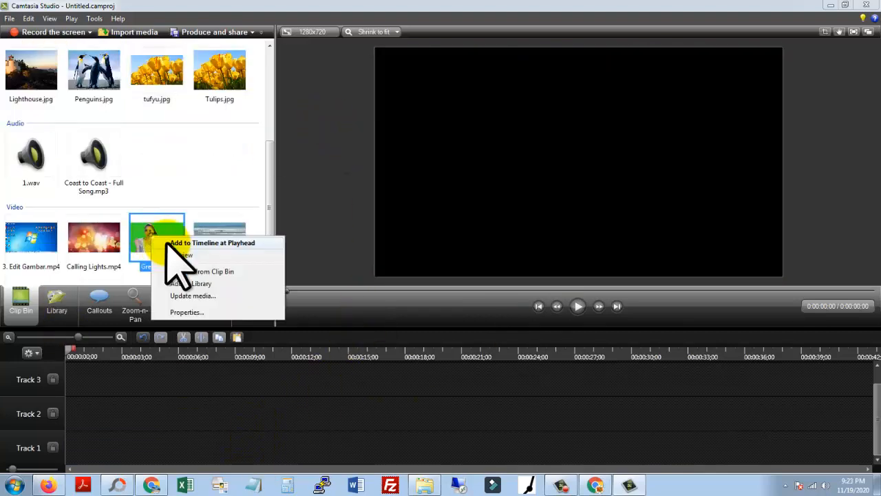
Add Green.mp4 to the empty timeline at the playhead and set the editing dimensions to 480 x 270
click(180, 240)
click(303, 33)
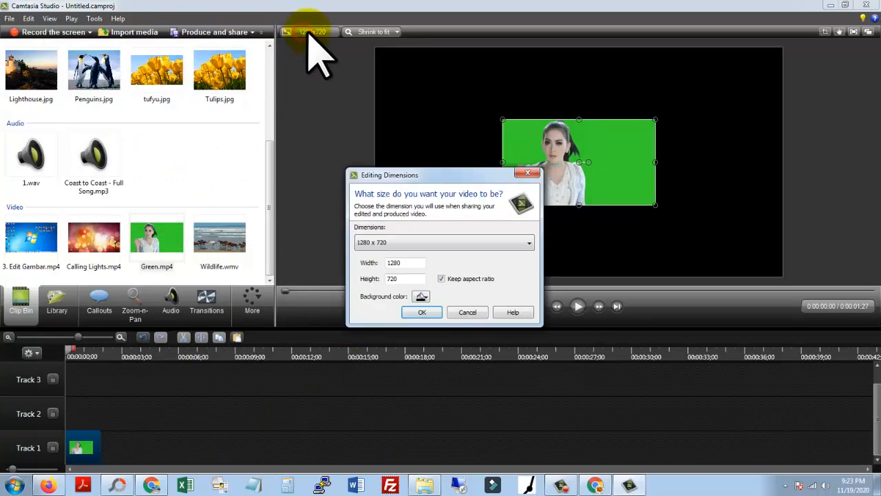
click(375, 243)
click(375, 256)
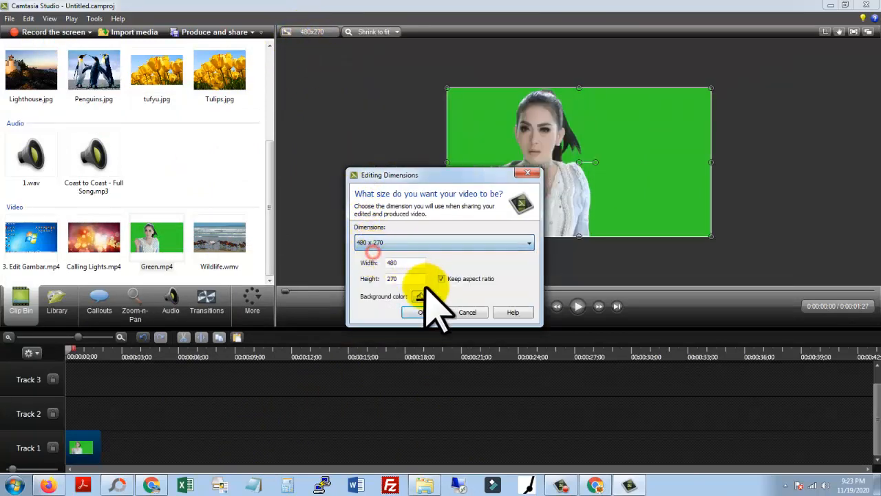
click(429, 311)
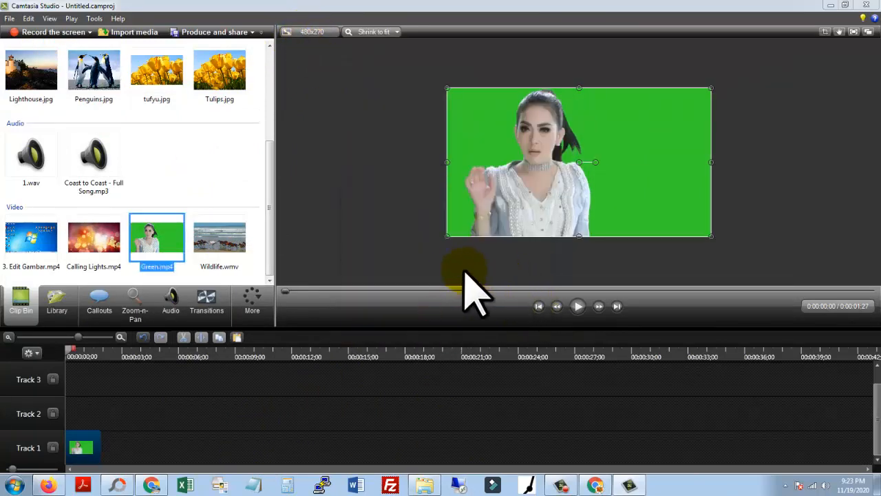
Replace the Green.mp4 clip on Track 1 with the tufyu.jpg image
click(93, 446)
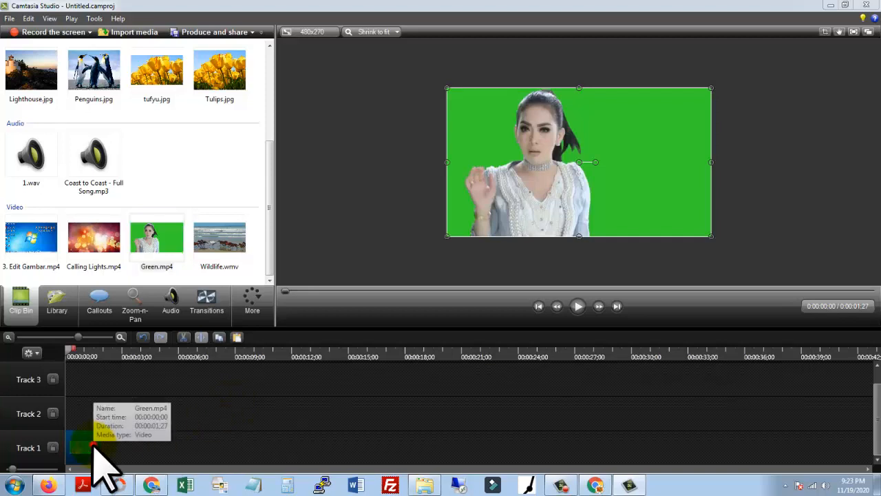
key(Delete)
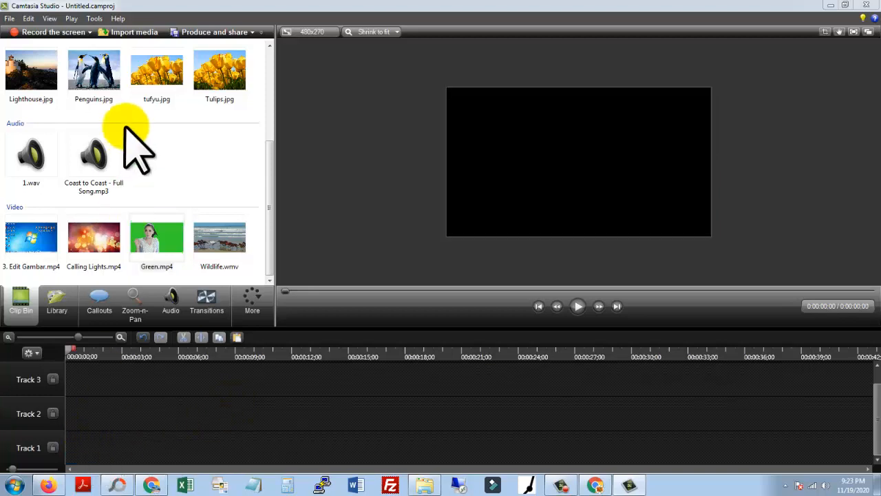
click(174, 71)
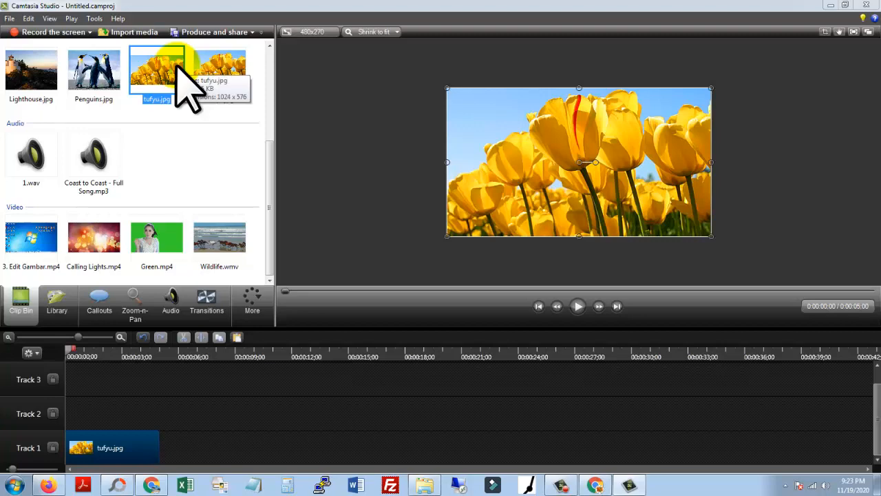
Set the project's editing dimensions to 1280 x 720, recommended for YouTube & Screencast (16:9)
click(313, 32)
click(395, 244)
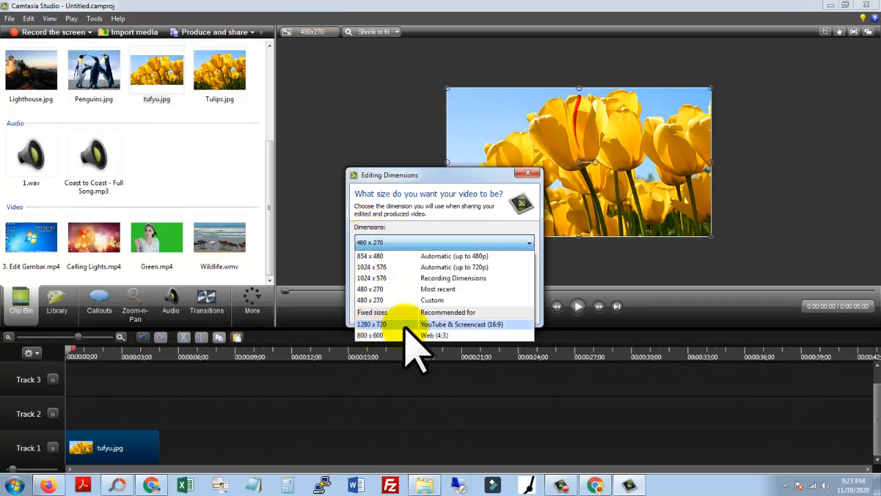
click(359, 94)
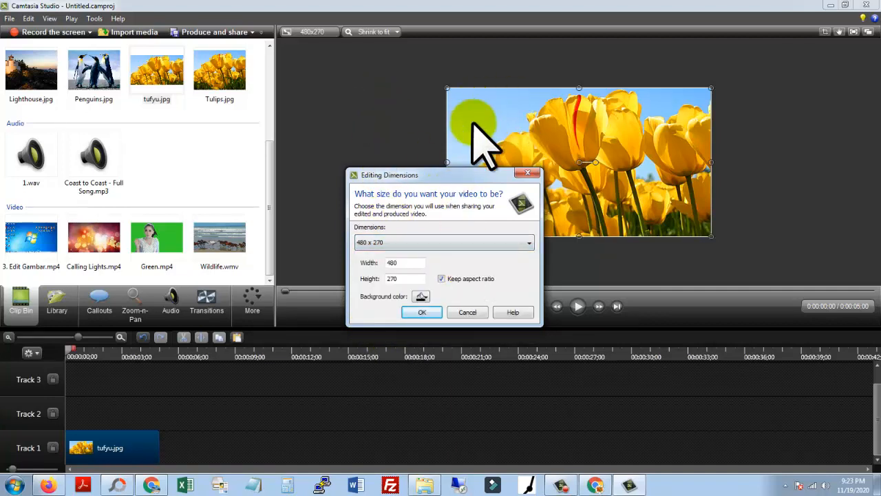
click(467, 242)
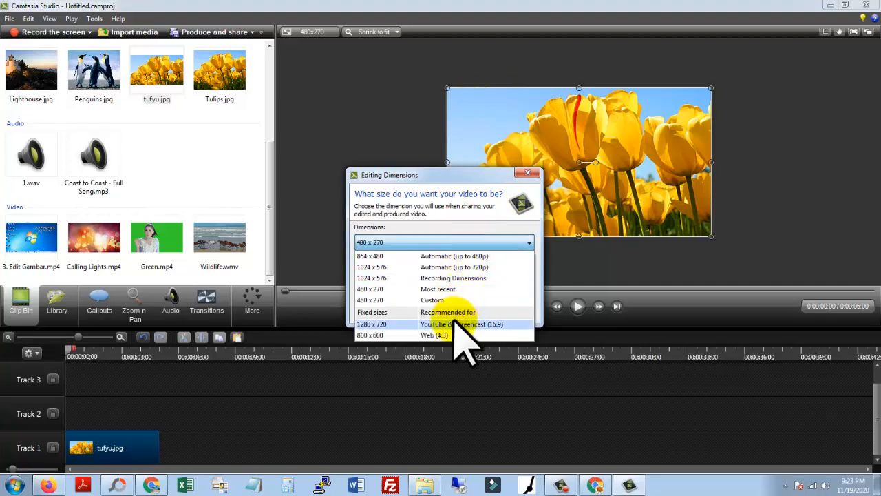
click(454, 324)
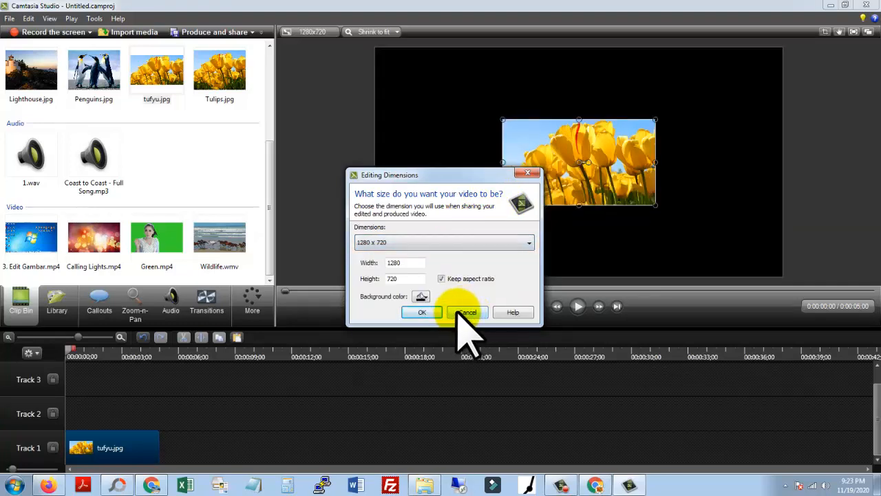
click(438, 315)
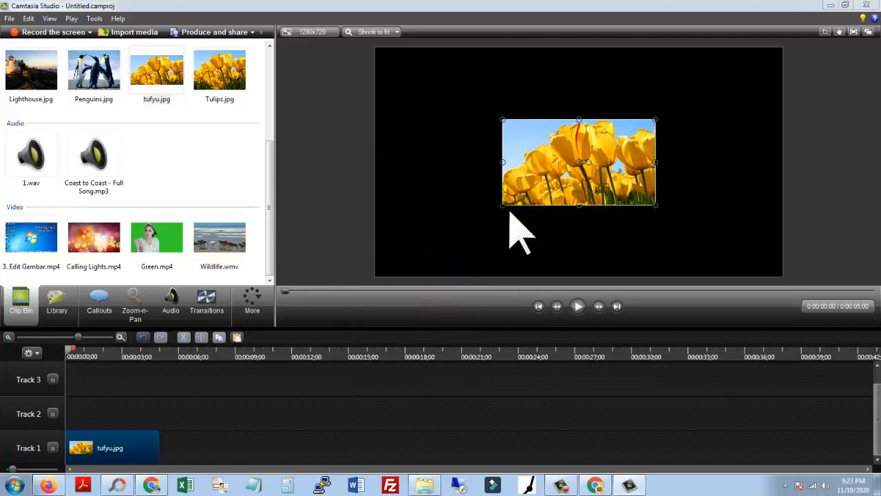
Scale the small tufyu.jpg image up from opposite corners to cover the 1280 x 720 canvas, and deselect it
drag(503, 206, 379, 277)
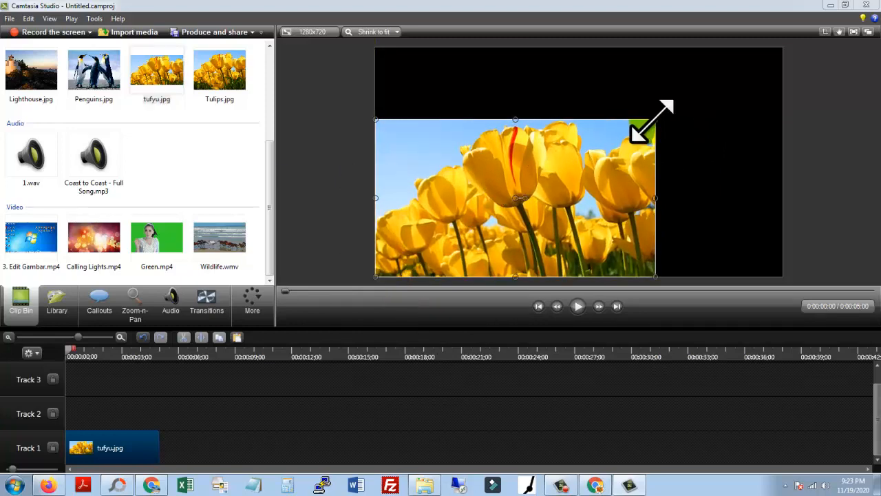
drag(652, 122, 745, 50)
click(363, 136)
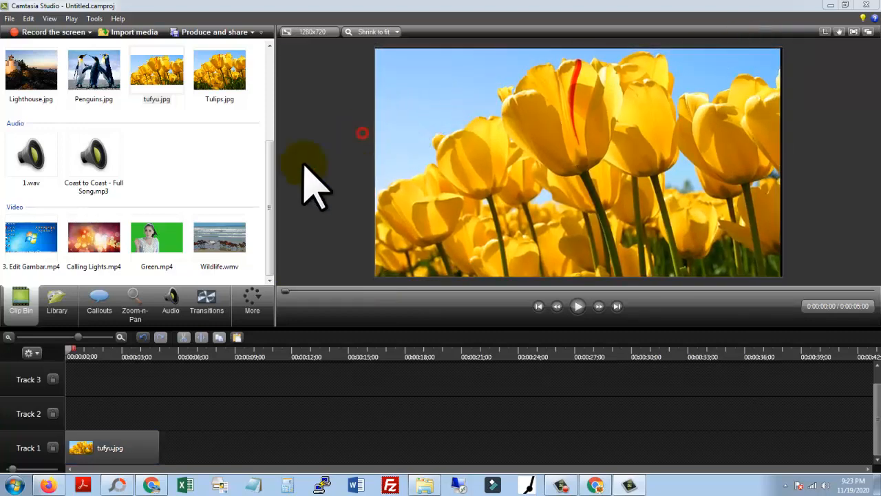
Produce the video with the MP4 only (up to 720p) preset as Untitled in the Videos folder, and close the playback window
click(201, 34)
click(507, 145)
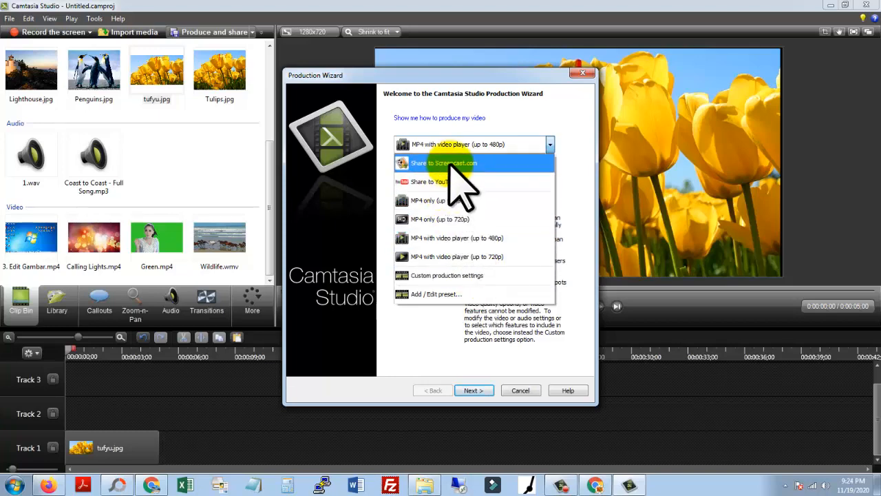
click(466, 219)
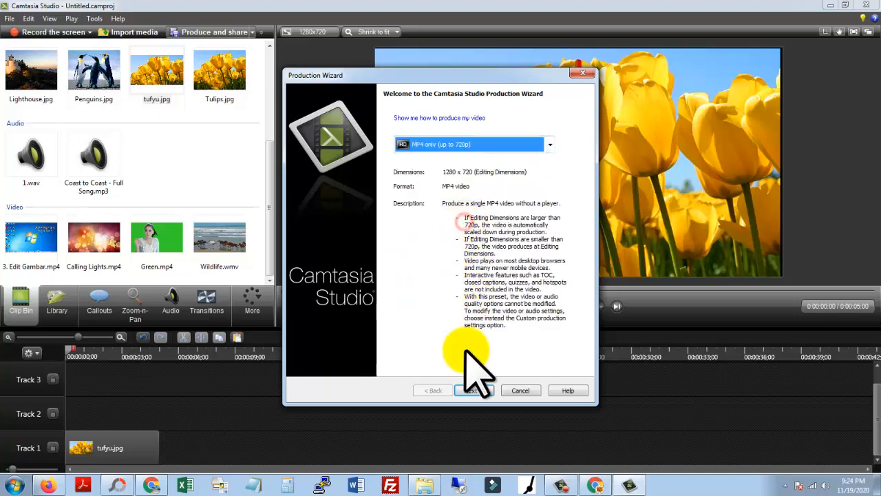
click(477, 390)
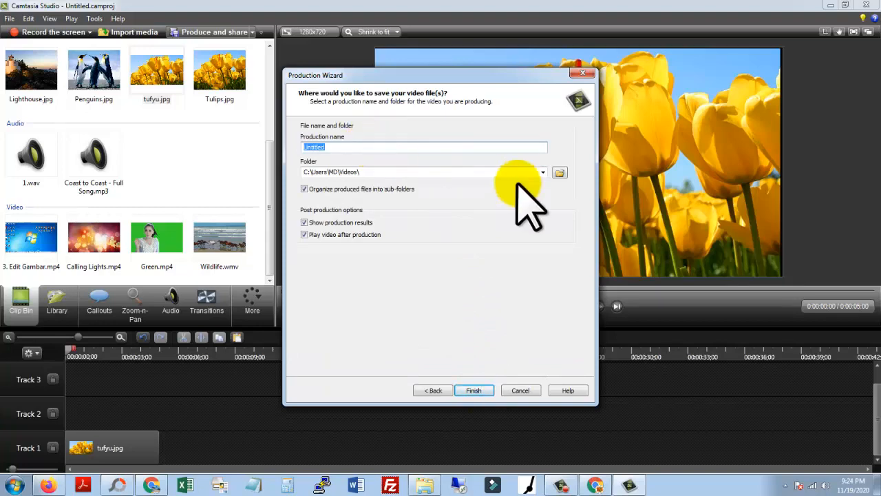
click(480, 389)
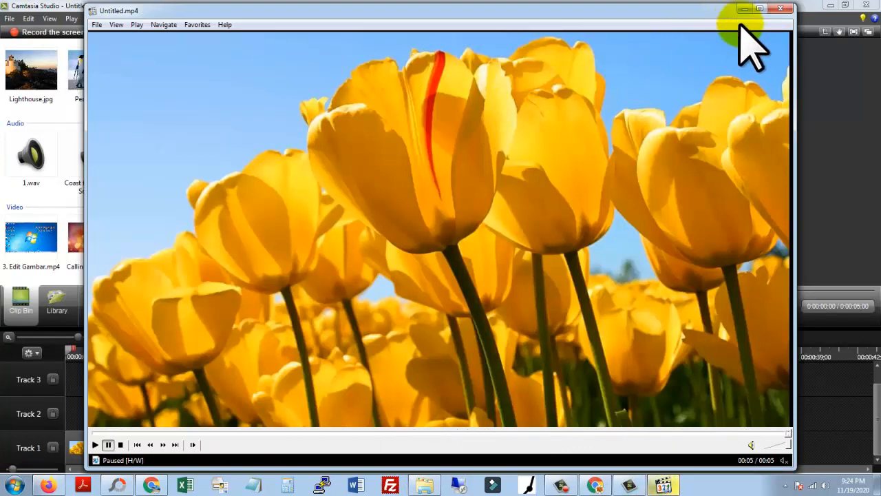
click(780, 9)
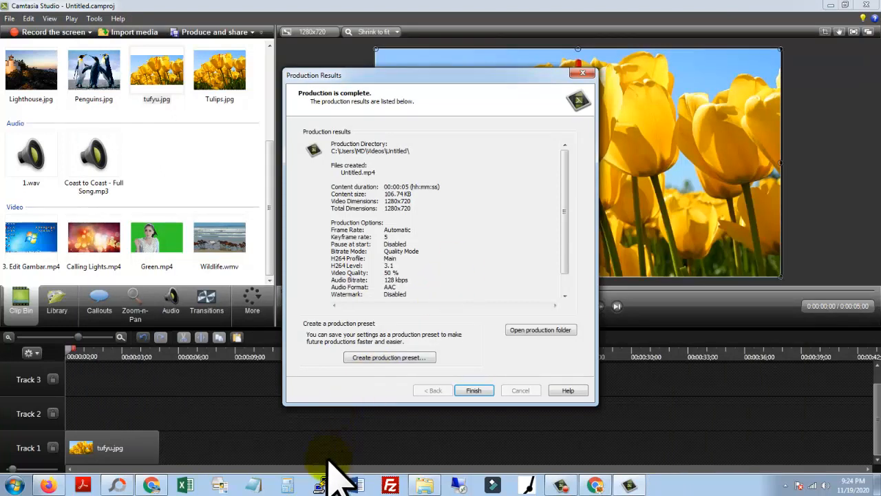